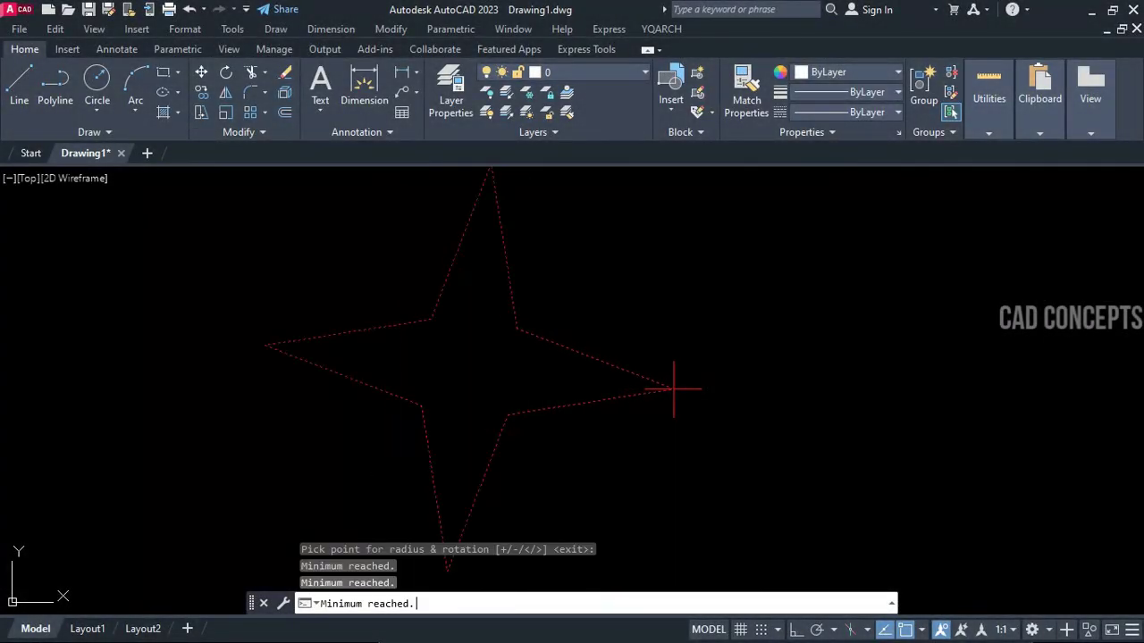
Increase the number of points on the four-pointed star preview until it forms a dense ring of narrow spikes.
key(plus)
key(plus)
key(plus)
key(plus)
key(plus)
key(plus)
key(plus)
key(plus)
key(plus)
key(plus)
key(plus)
key(plus)
key(plus)
key(plus)
key(plus)
key(plus)
key(plus)
key(plus)
key(plus)
key(plus)
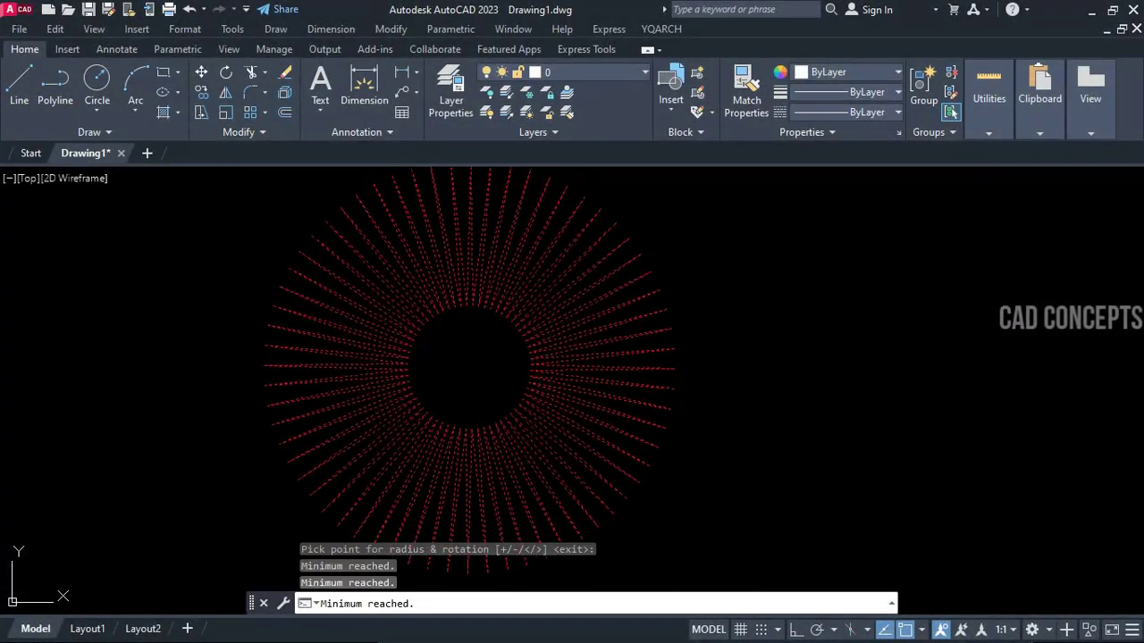
Reduce the number of points on the dense star preview and end the star command.
key(minus)
key(minus)
key(minus)
key(minus)
key(minus)
key(minus)
key(minus)
key(minus)
key(minus)
key(minus)
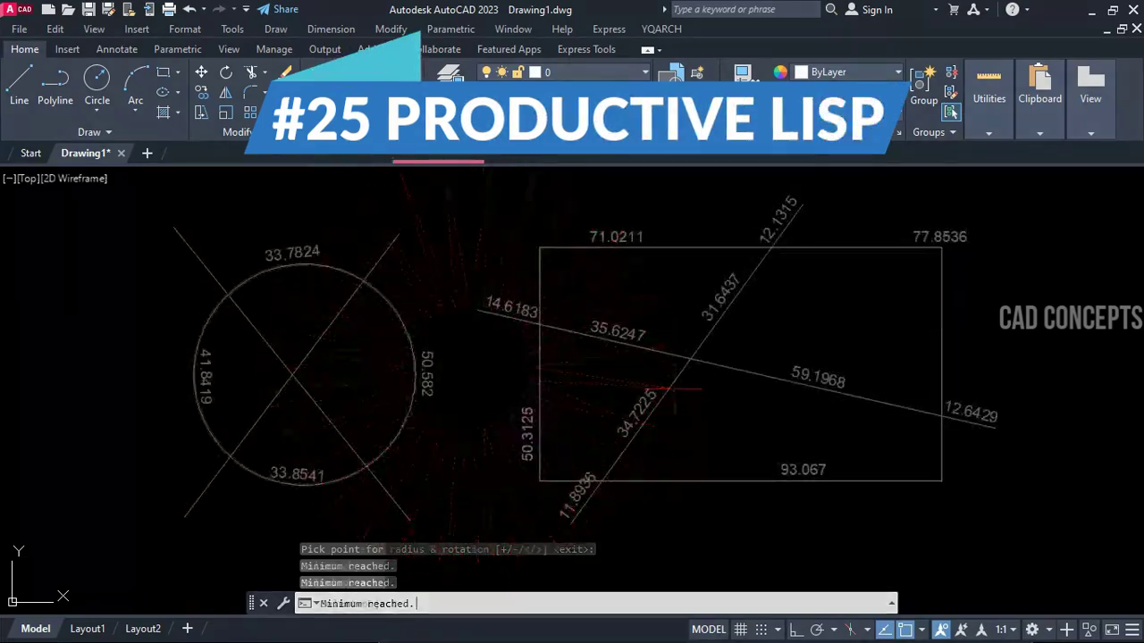
key(Escape)
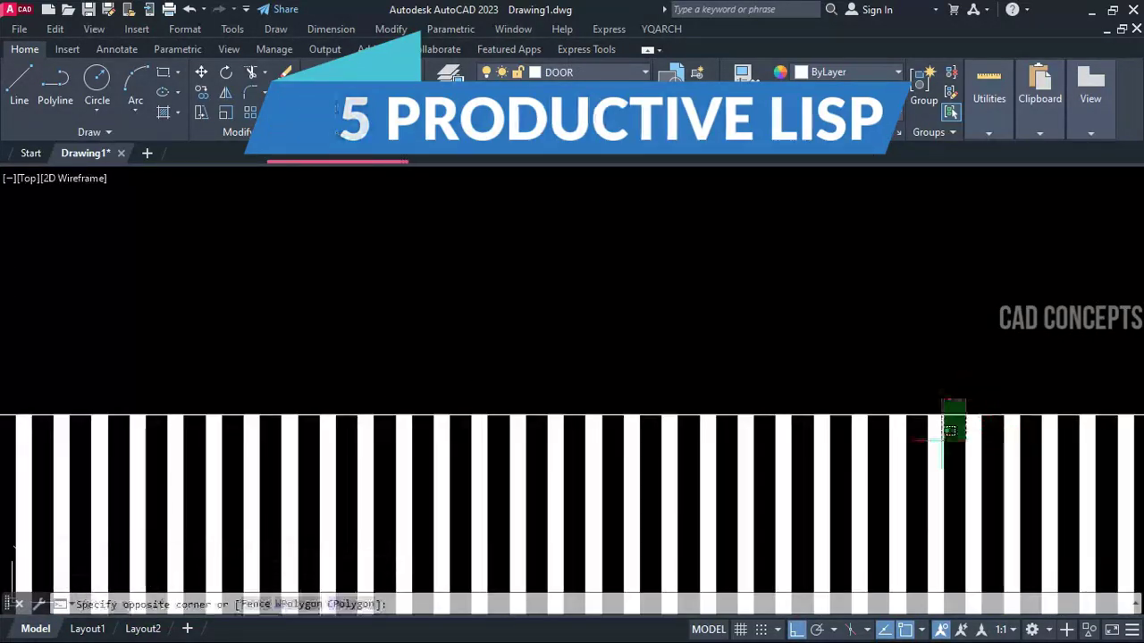
Erase the selected kerb stripe, then undo back to the plain curved kerb line.
key(e)
key(Return)
key(ctrl+z)
key(ctrl+z)
key(ctrl+z)
key(ctrl+z)
key(ctrl+z)
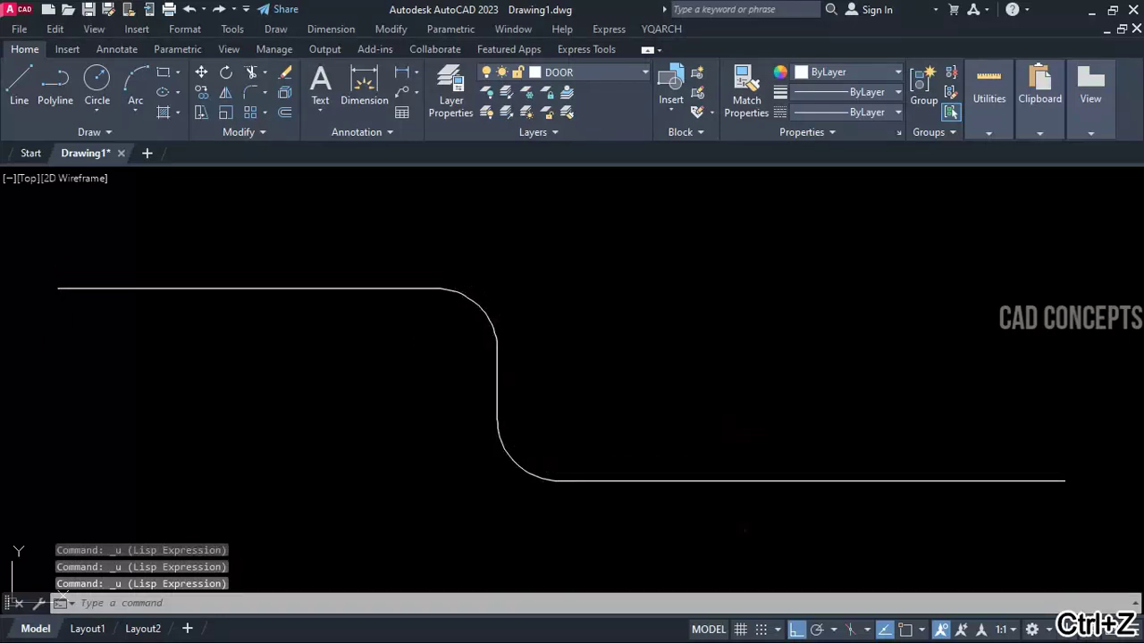
Create a striped kerb 45 wide along the S-shaped line, offset toward its lower side.
text(45)
key(Return)
click(510, 455)
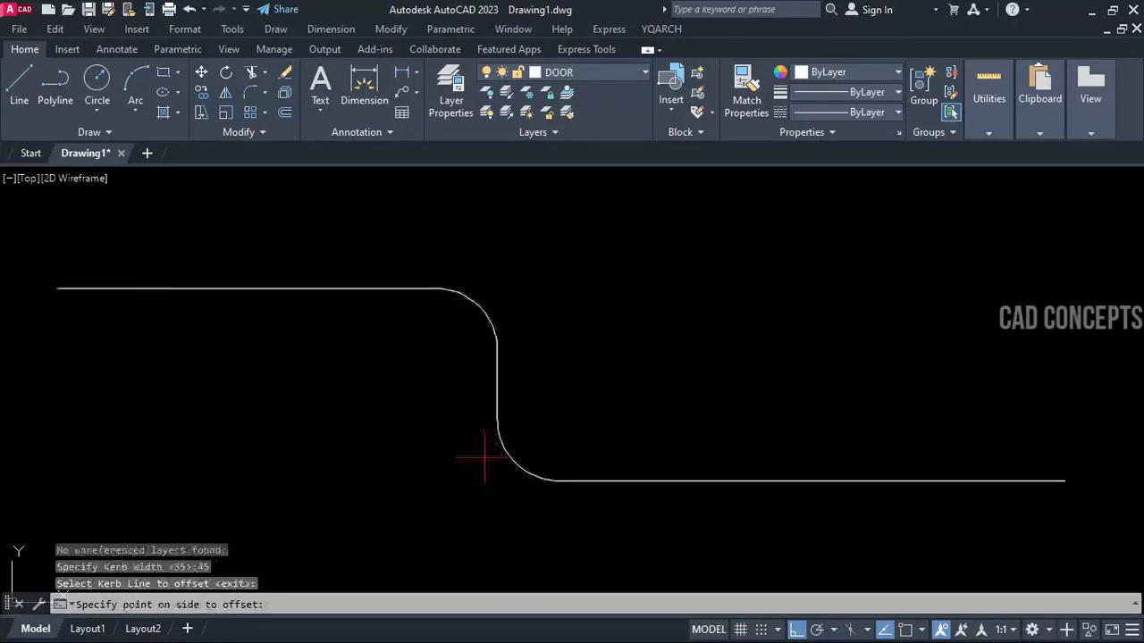
click(462, 483)
scroll(472, 501, up, 5)
click(536, 309)
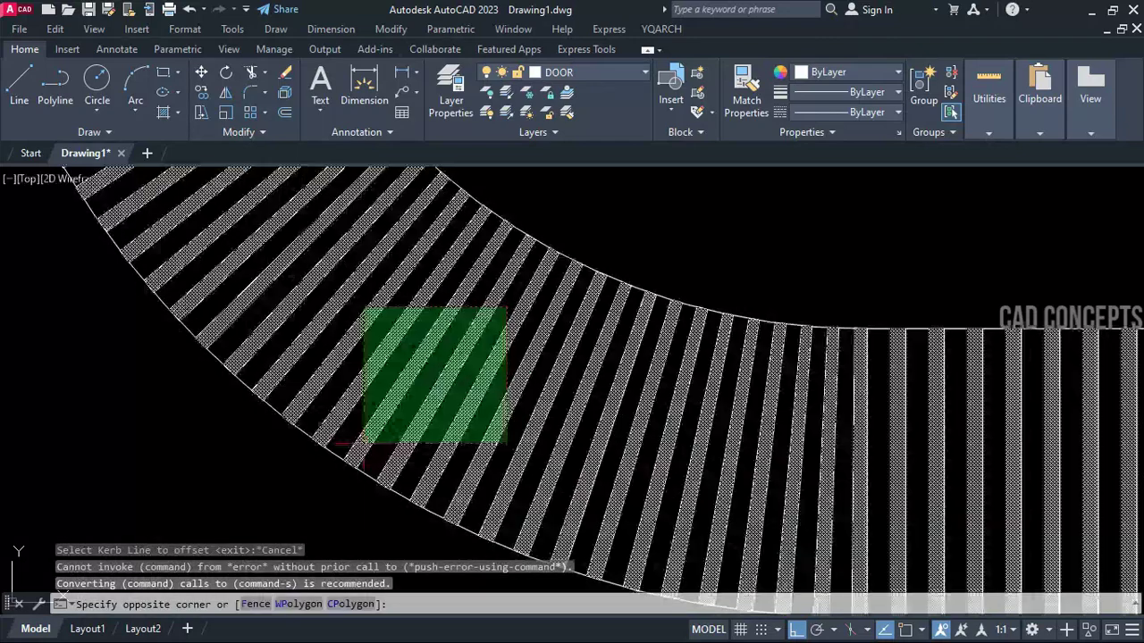
scroll(300, 380, down, 6)
key(Escape)
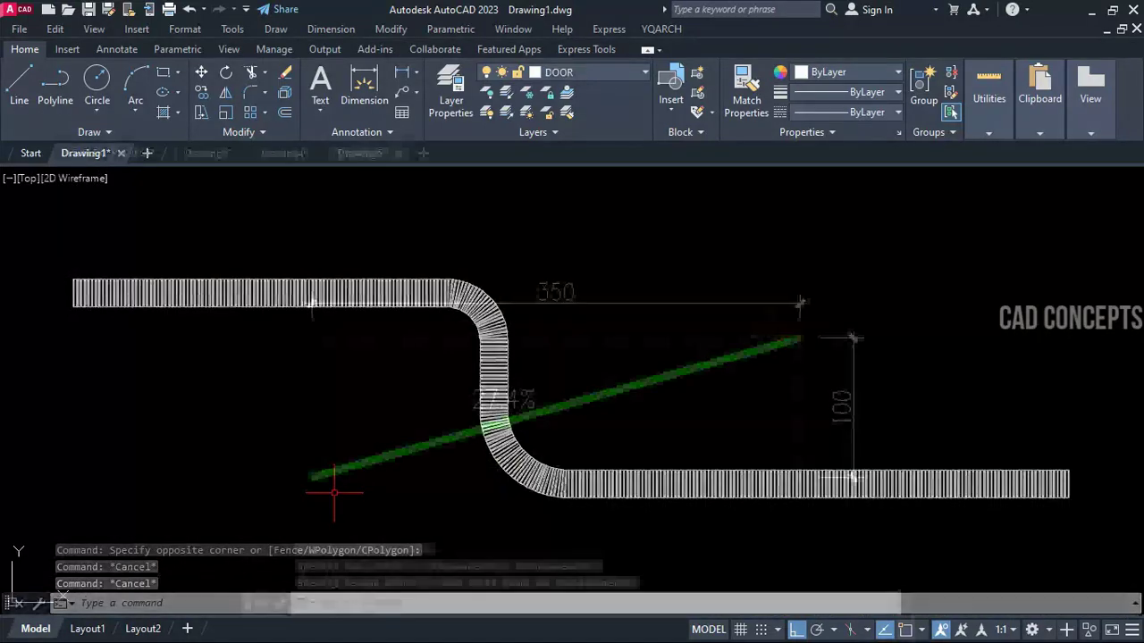
Erase the 27.4% slope label above the green sloped line.
click(622, 534)
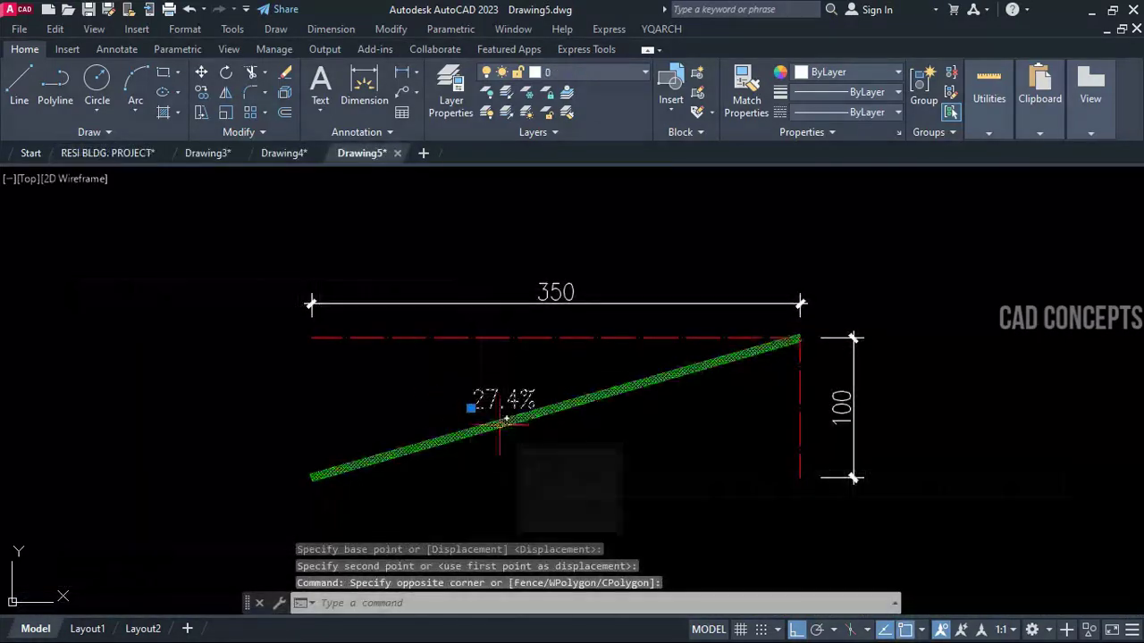
click(524, 446)
text(e)
key(Return)
Add slope labels with the SLOPE command for the green sloped line, the dashed horizontal line and the dashed vertical line.
text(SLO)
key(Return)
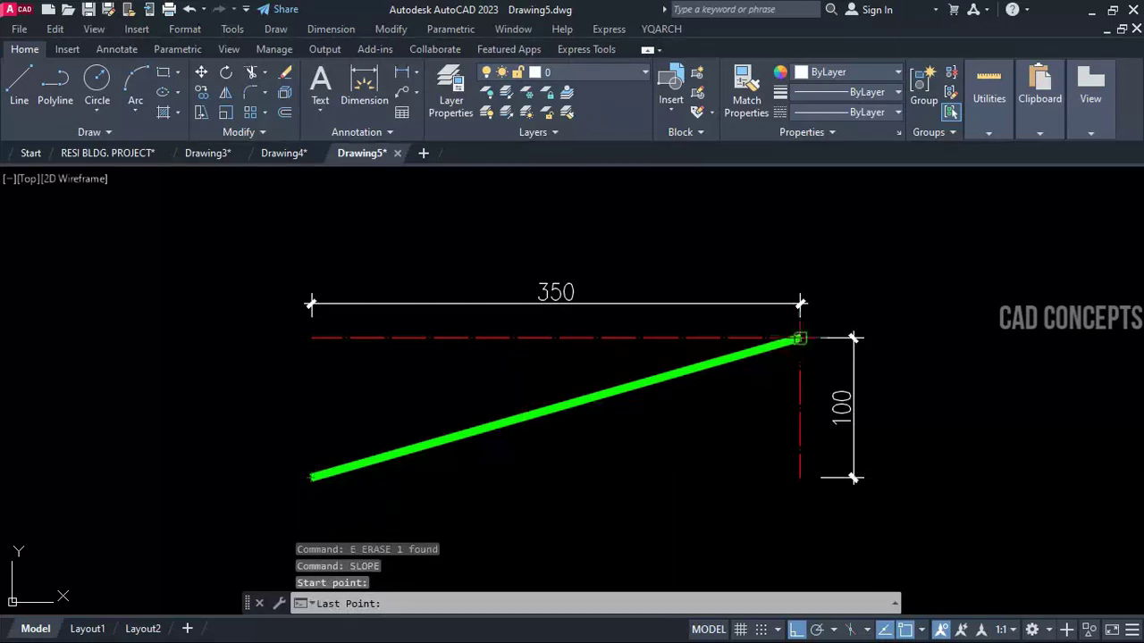
click(515, 382)
key(Return)
click(313, 339)
click(799, 339)
click(235, 278)
key(Return)
click(800, 476)
click(800, 338)
click(786, 431)
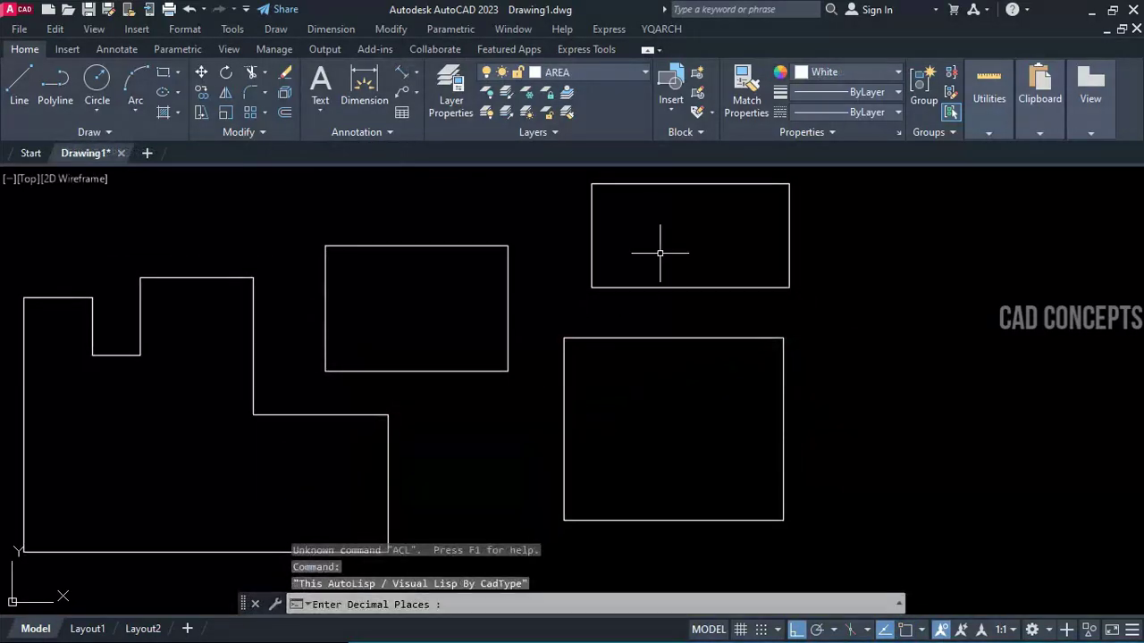
Calculate the area of all four closed outlines with 2 decimal places and place the result beside the upper right rectangle.
text(2)
key(Return)
click(685, 235)
click(224, 473)
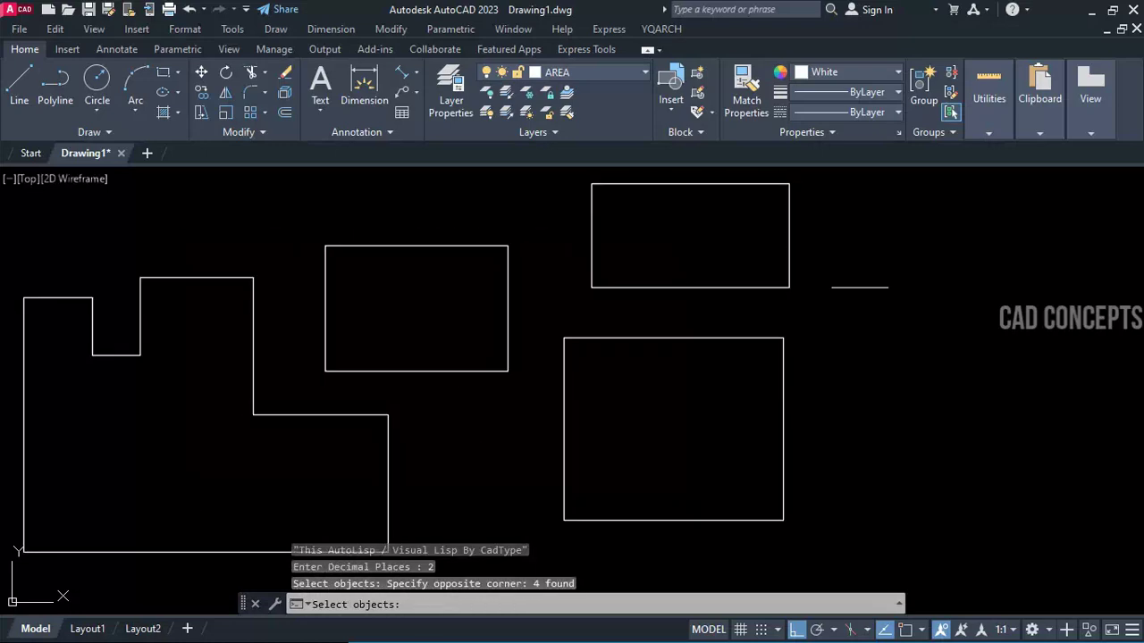
click(853, 189)
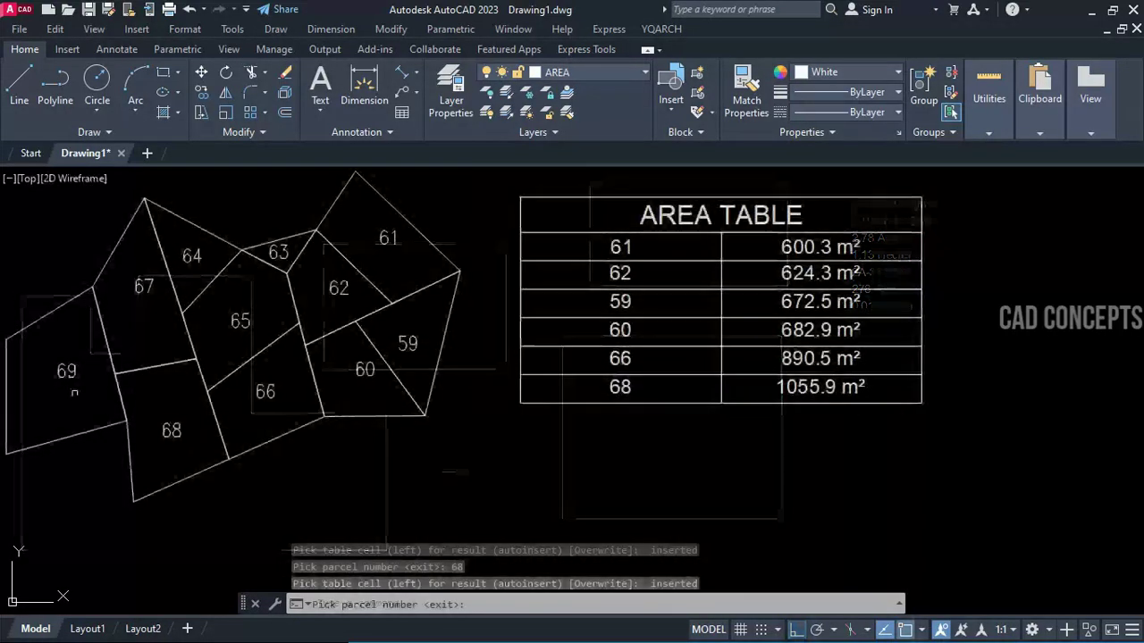
Add parcels 69, 67, 63 and 65 with their areas to the end of the area table.
click(554, 379)
click(144, 286)
click(669, 416)
click(278, 252)
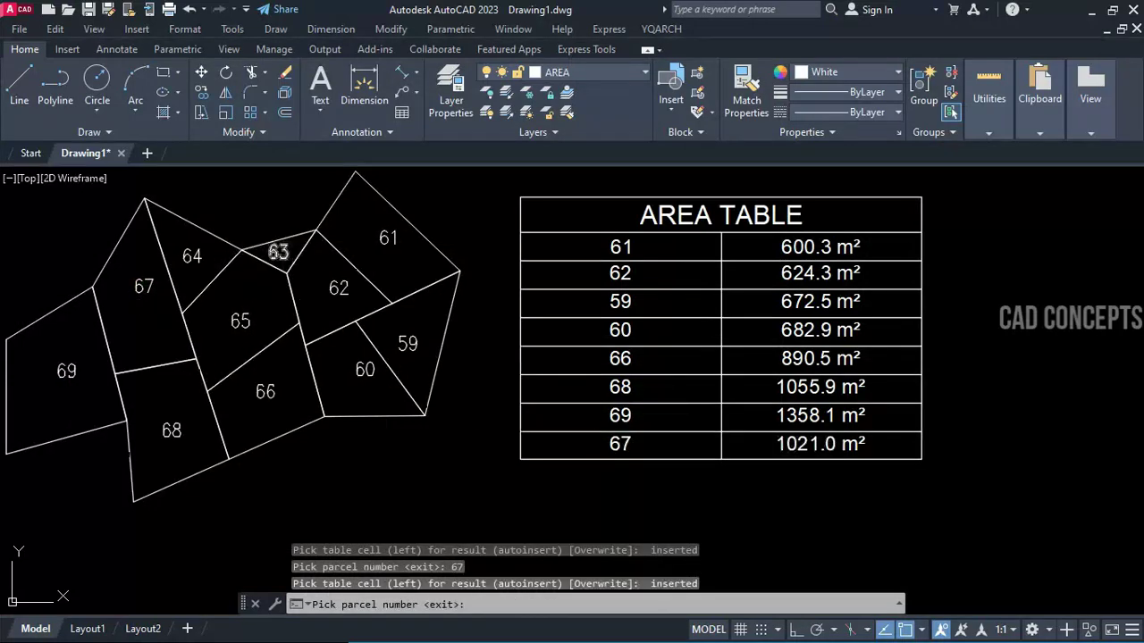
click(584, 444)
click(242, 323)
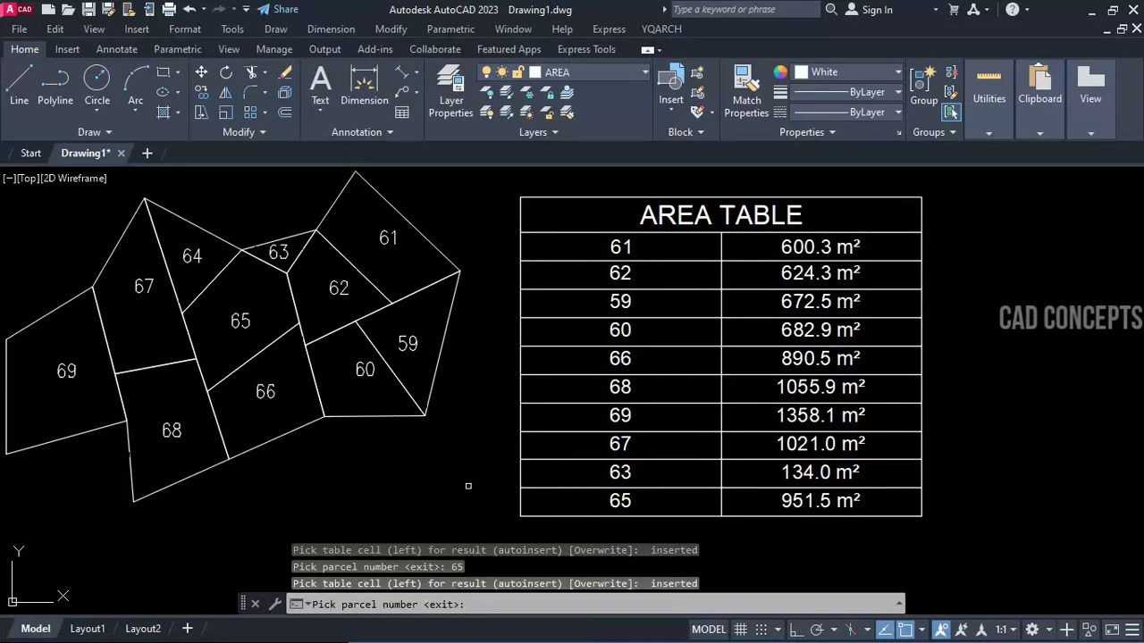
key(Escape)
click(615, 225)
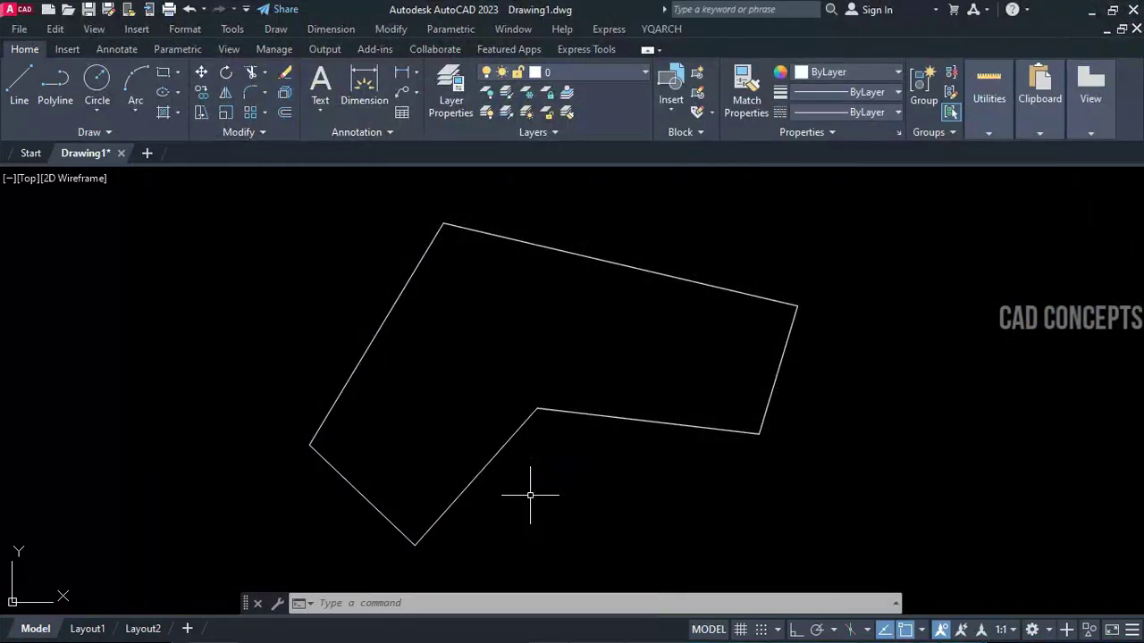
click(595, 482)
click(592, 426)
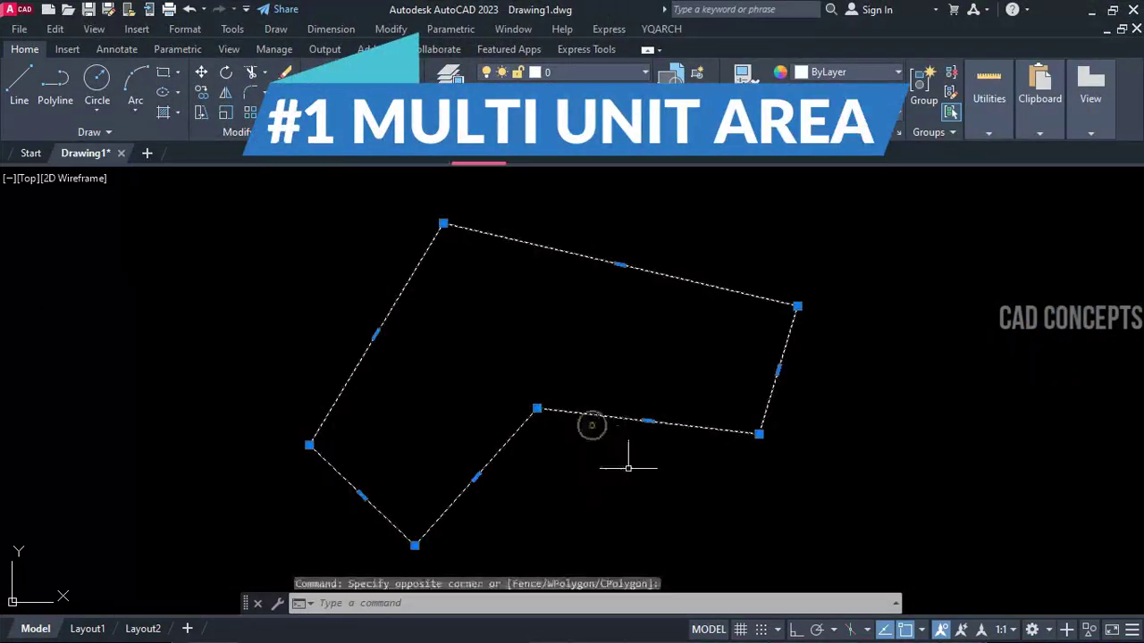
key(Escape)
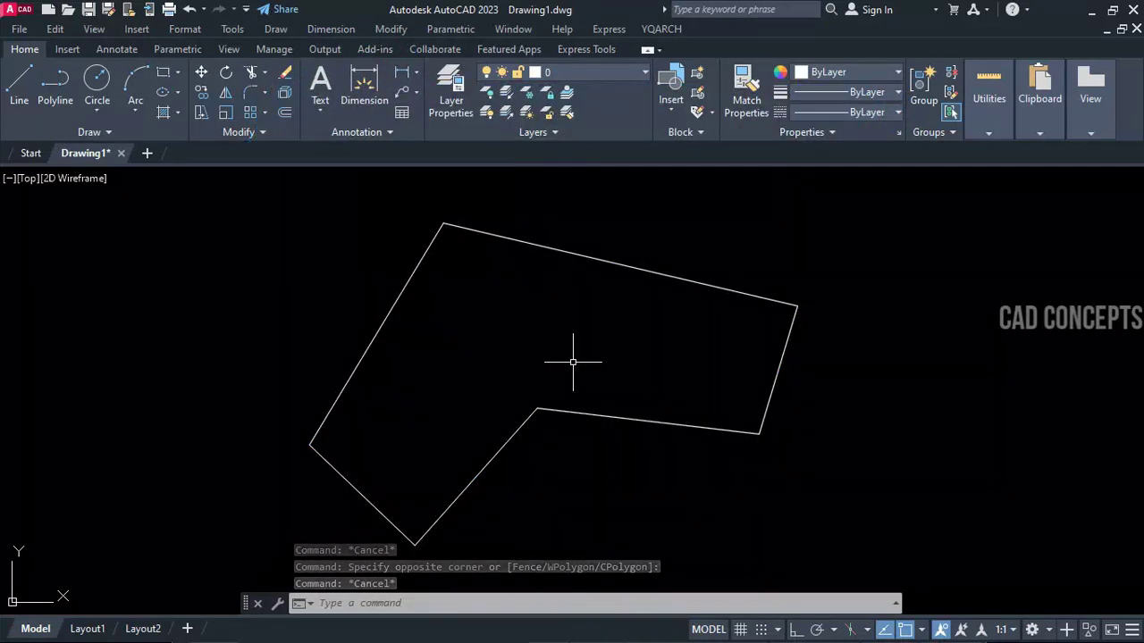
Measure the area of the closed six-sided polyline in multiple units with the DDAREA command and dismiss the report.
text(ddare)
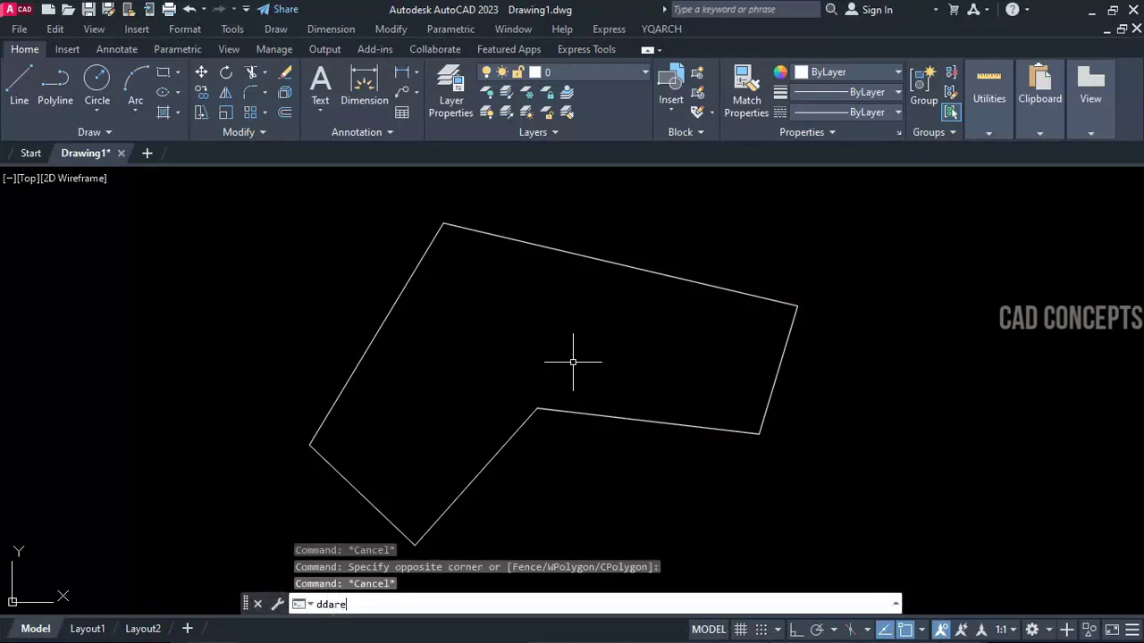
text(a)
key(Return)
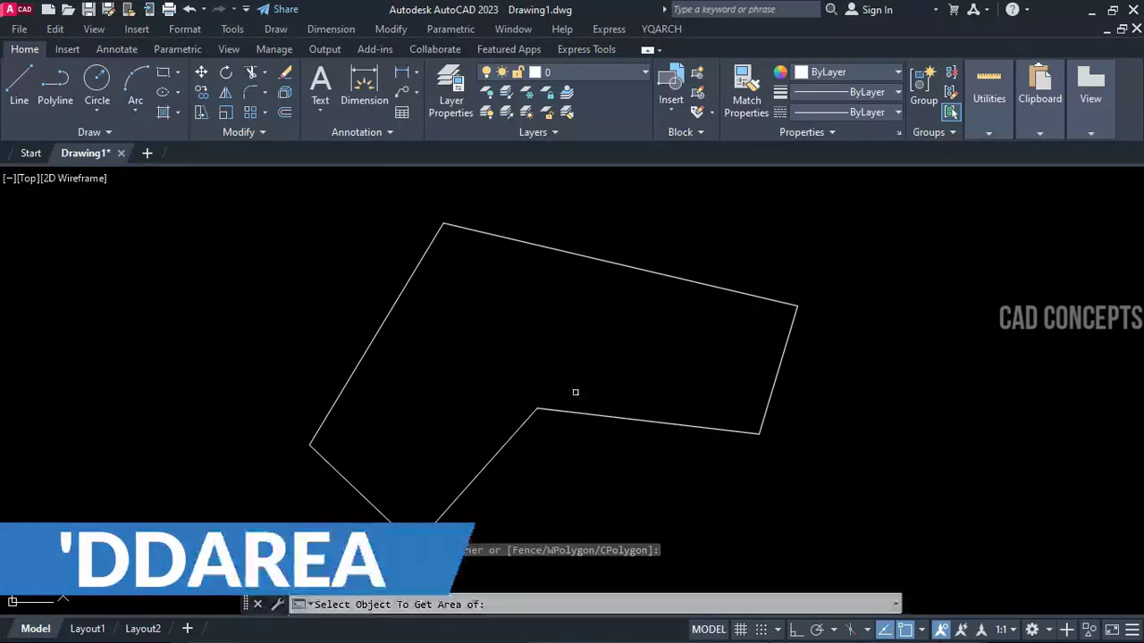
click(590, 414)
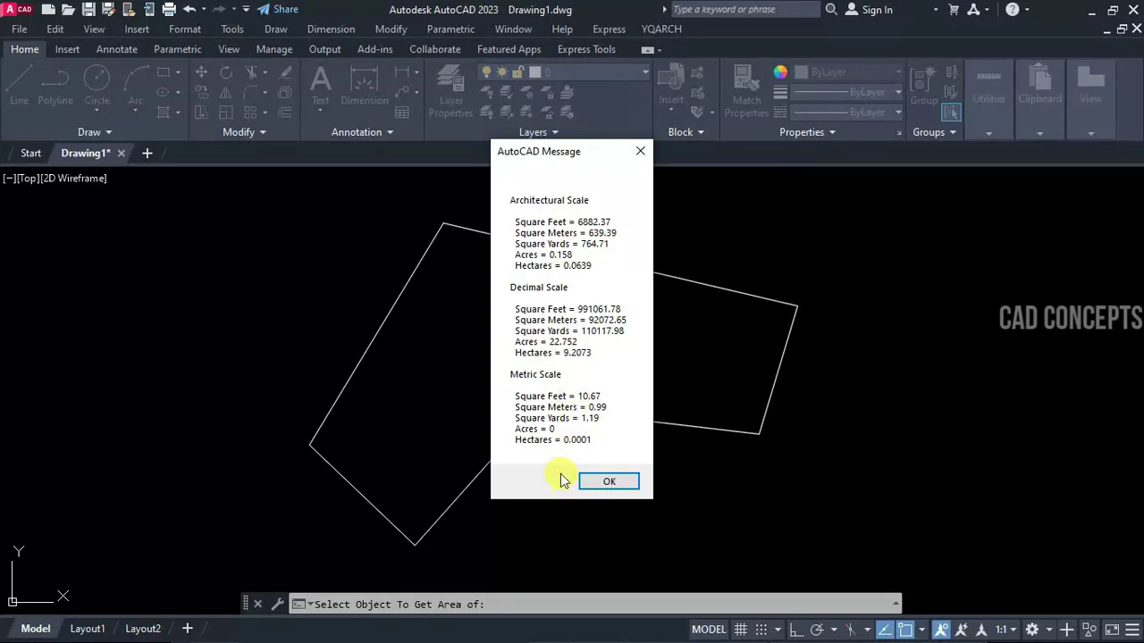
click(611, 480)
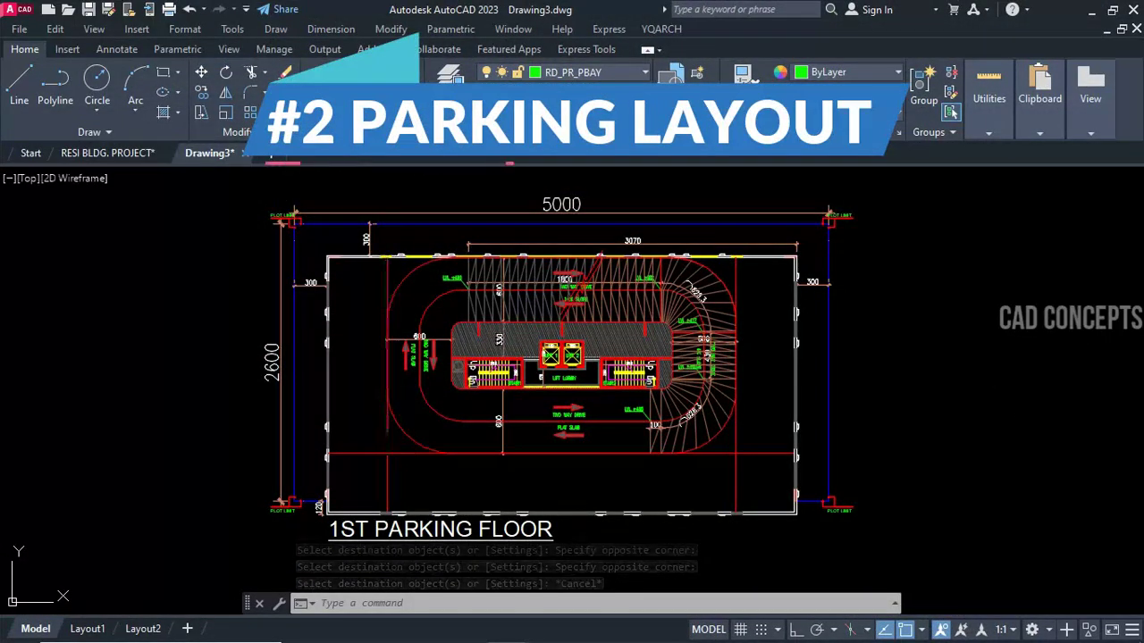
Break the red parking boundary lines around the driveway at their intersections with the YQArch break-all command.
click(737, 420)
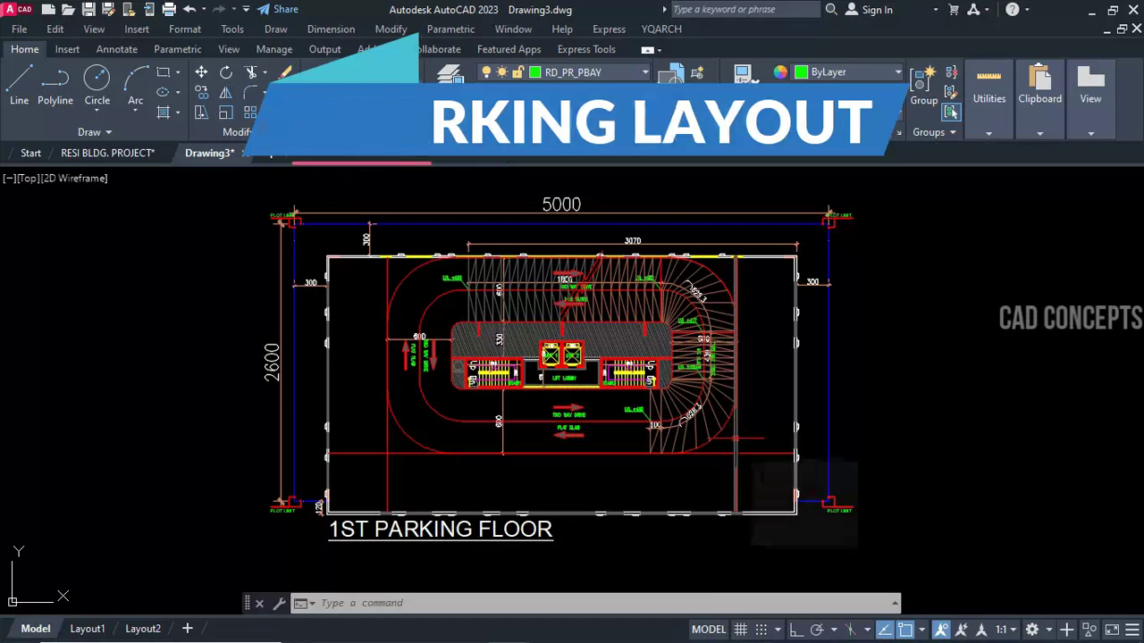
click(751, 455)
click(735, 463)
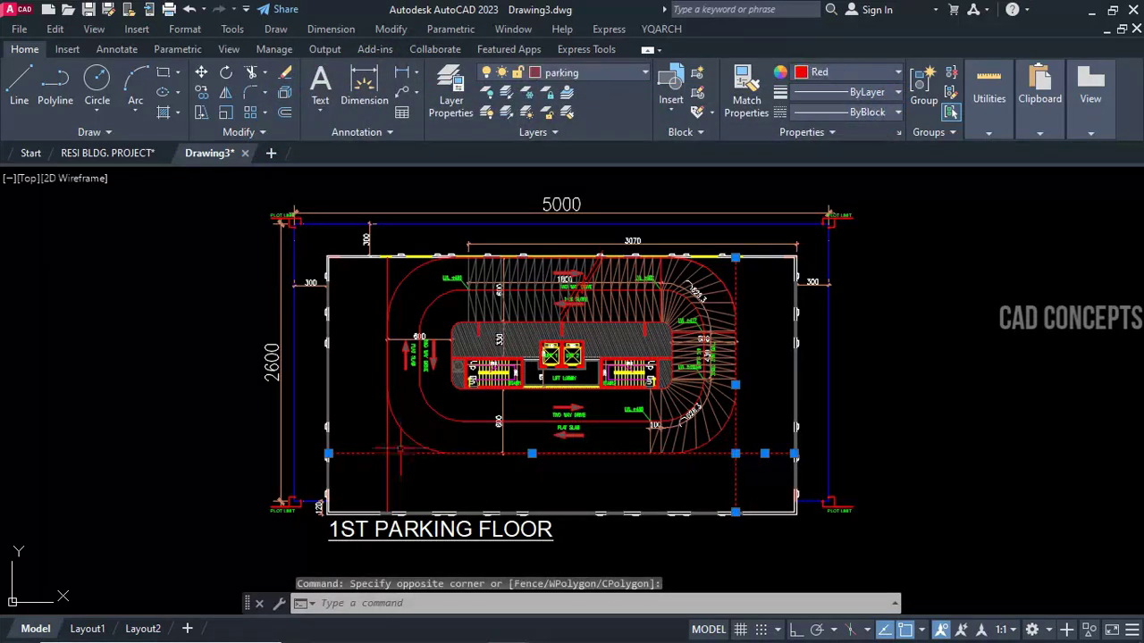
click(386, 457)
key(space)
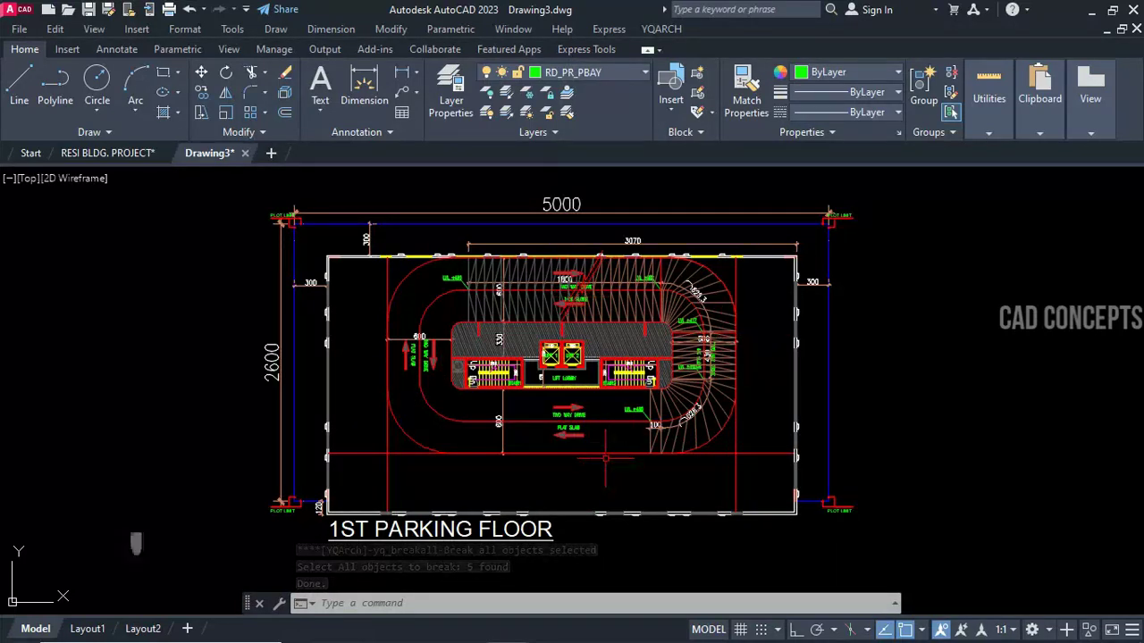
Use the PB command to divide the lower, left and right parking strips into bays 250 wide.
text(PB)
key(Return)
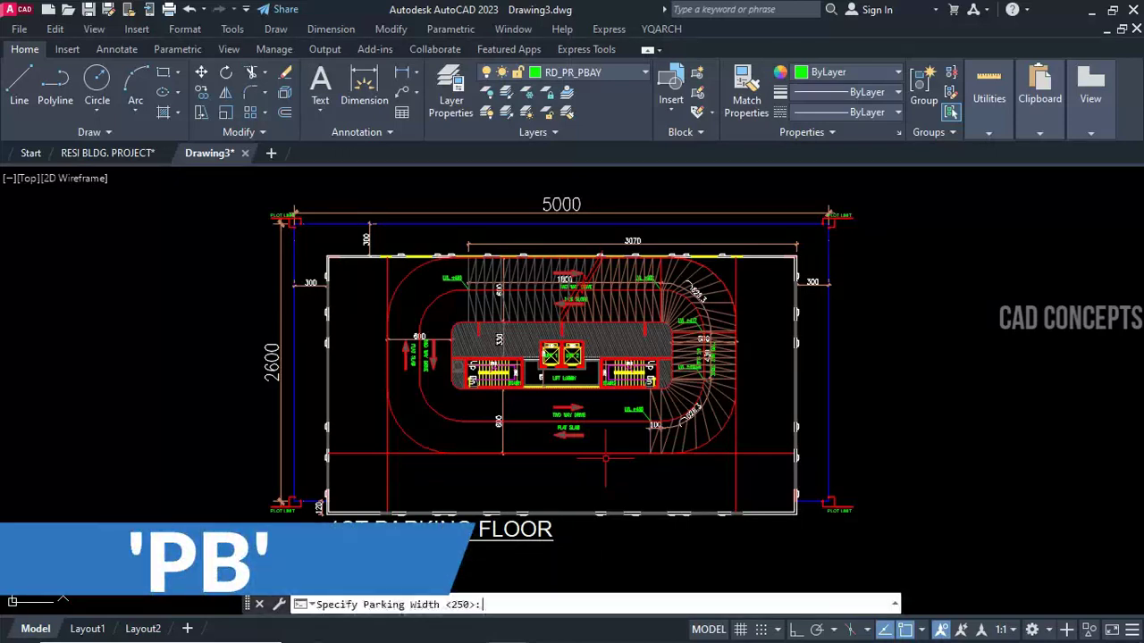
text(250)
key(Return)
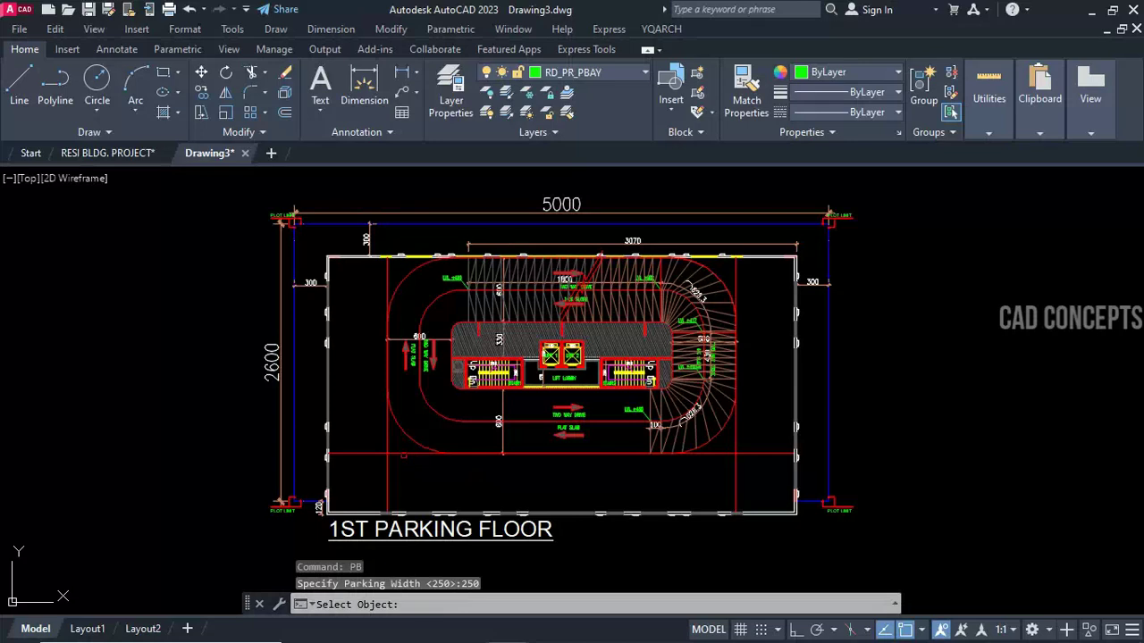
click(403, 456)
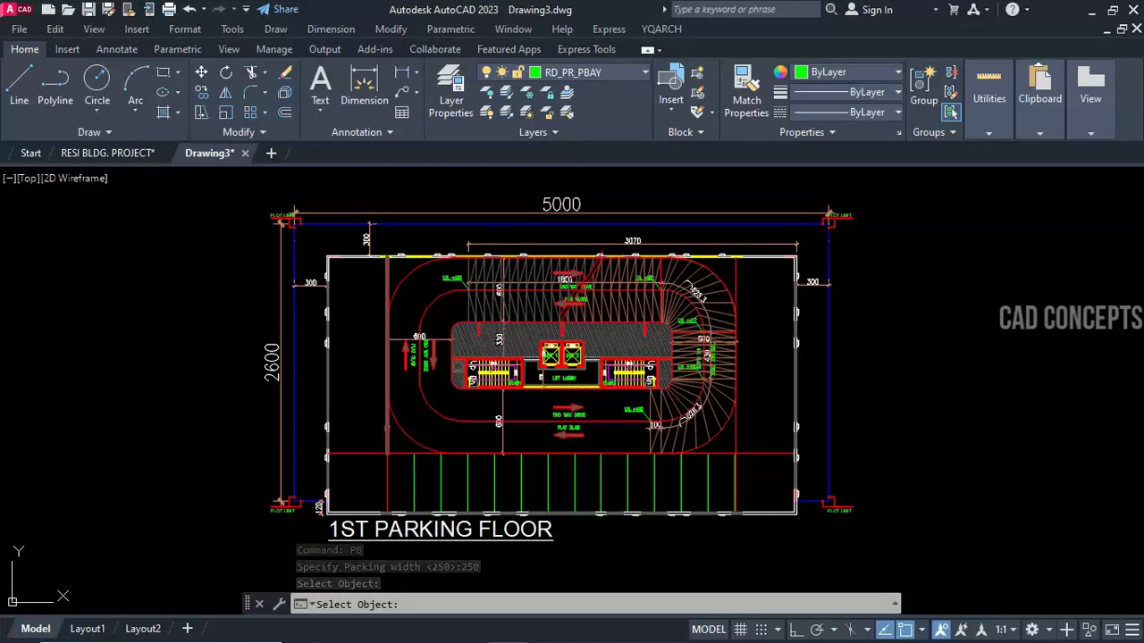
click(387, 376)
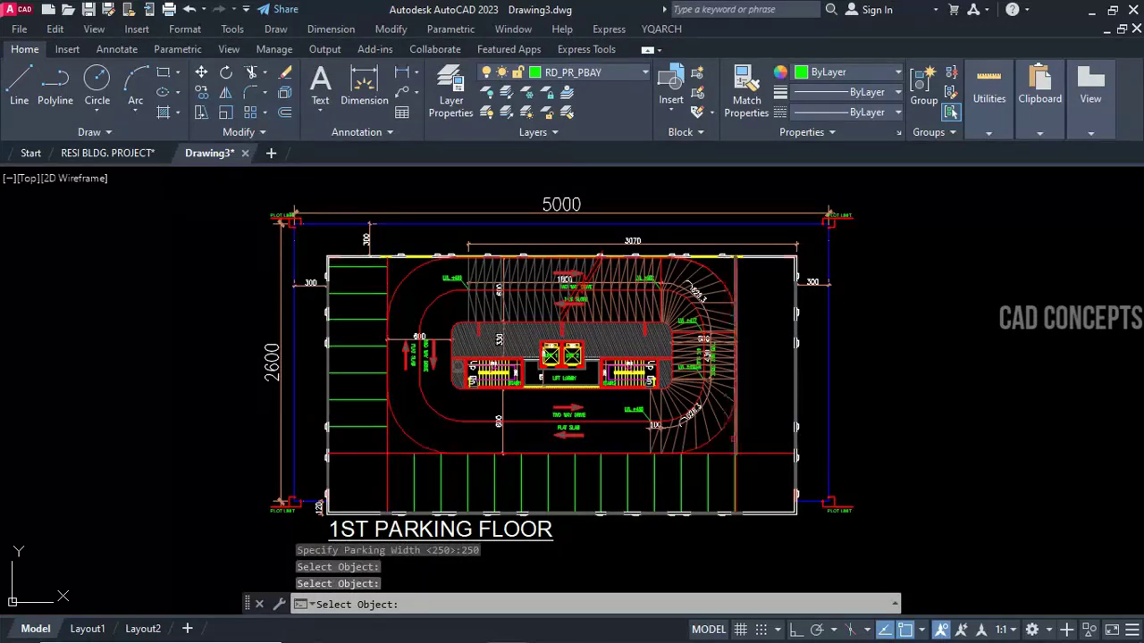
click(735, 420)
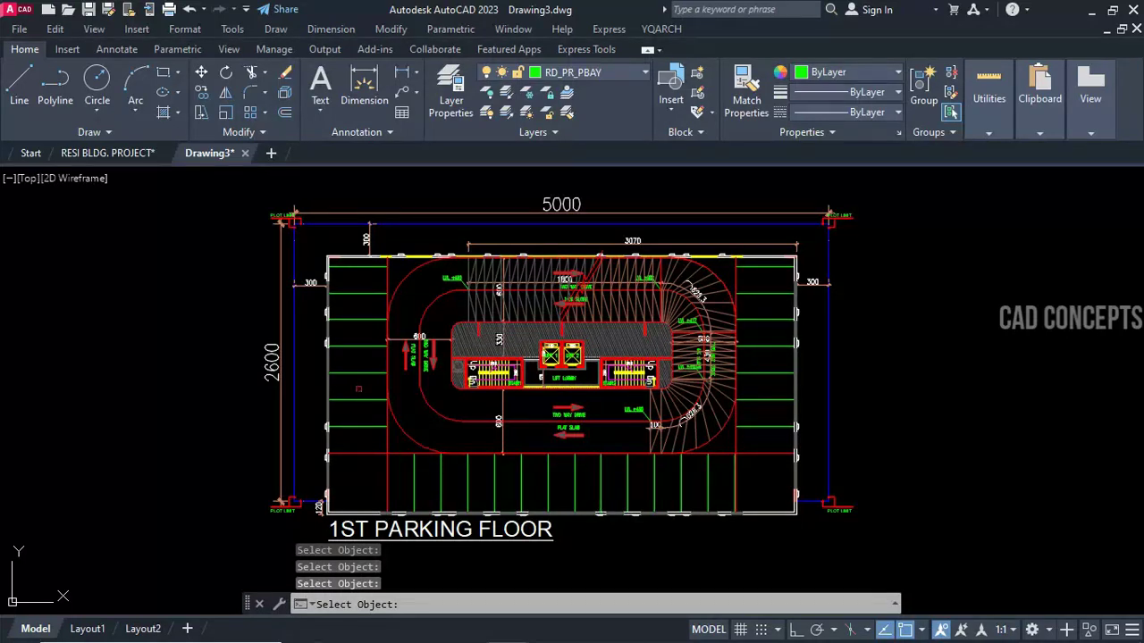
key(Escape)
Add a linear dimension between the two uppermost green bay lines in the parking strip east of the driveway.
scroll(768, 274, up, 6)
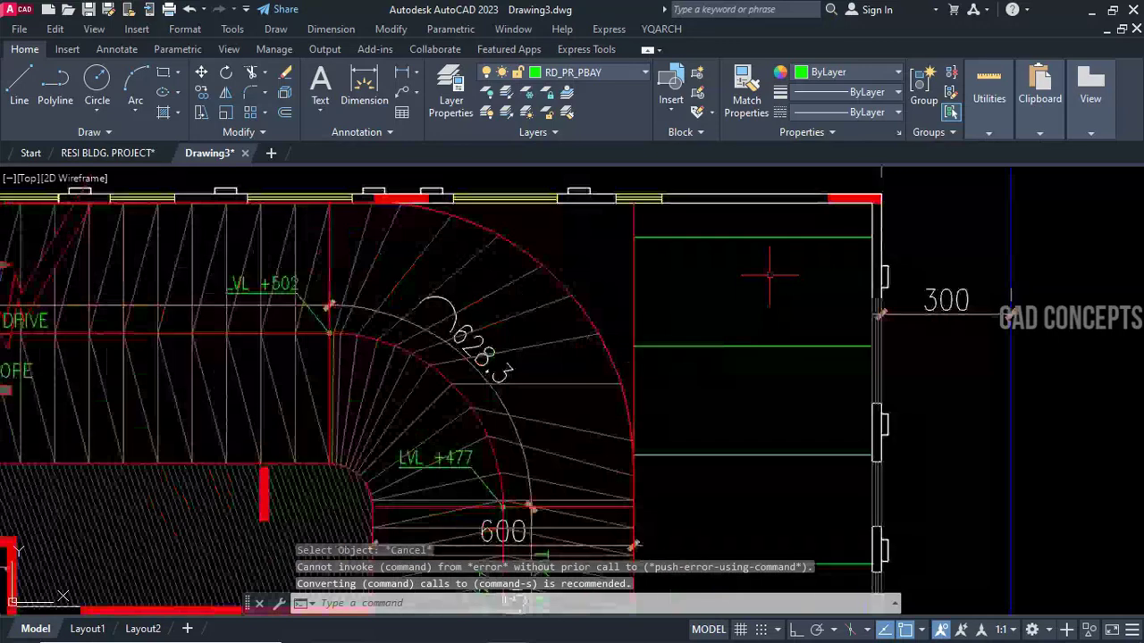
click(407, 76)
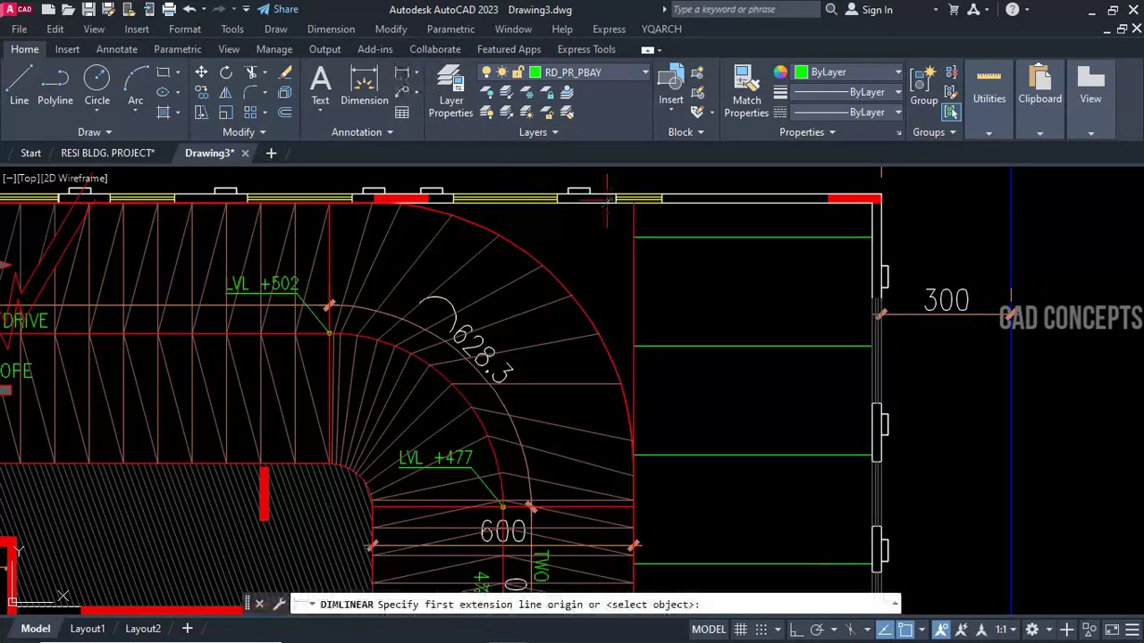
click(669, 238)
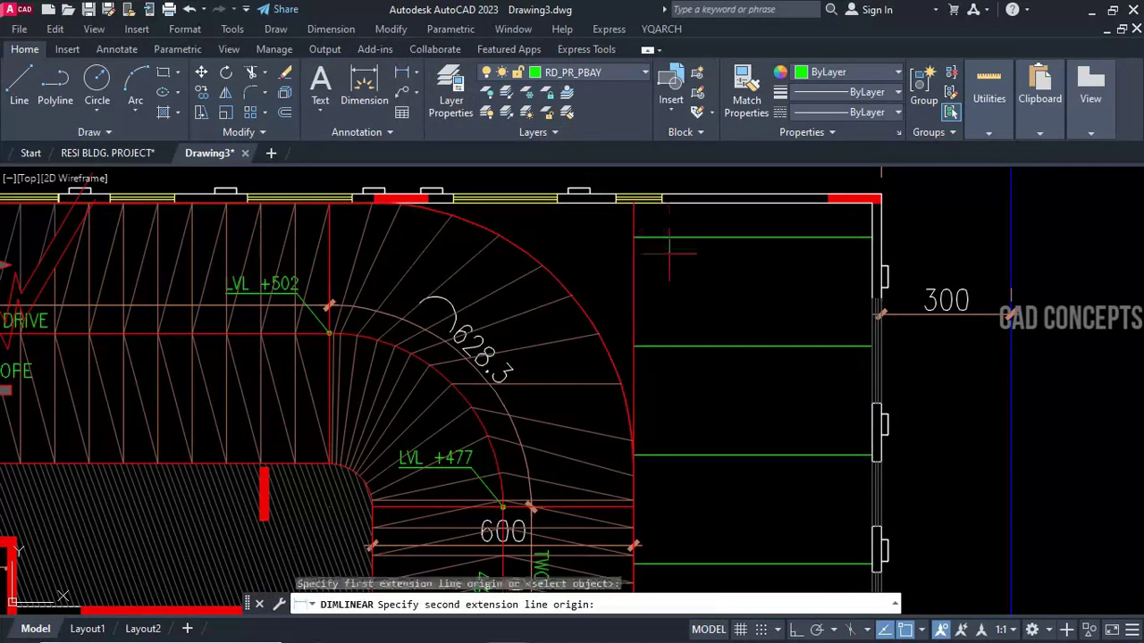
click(668, 347)
scroll(671, 344, up, 8)
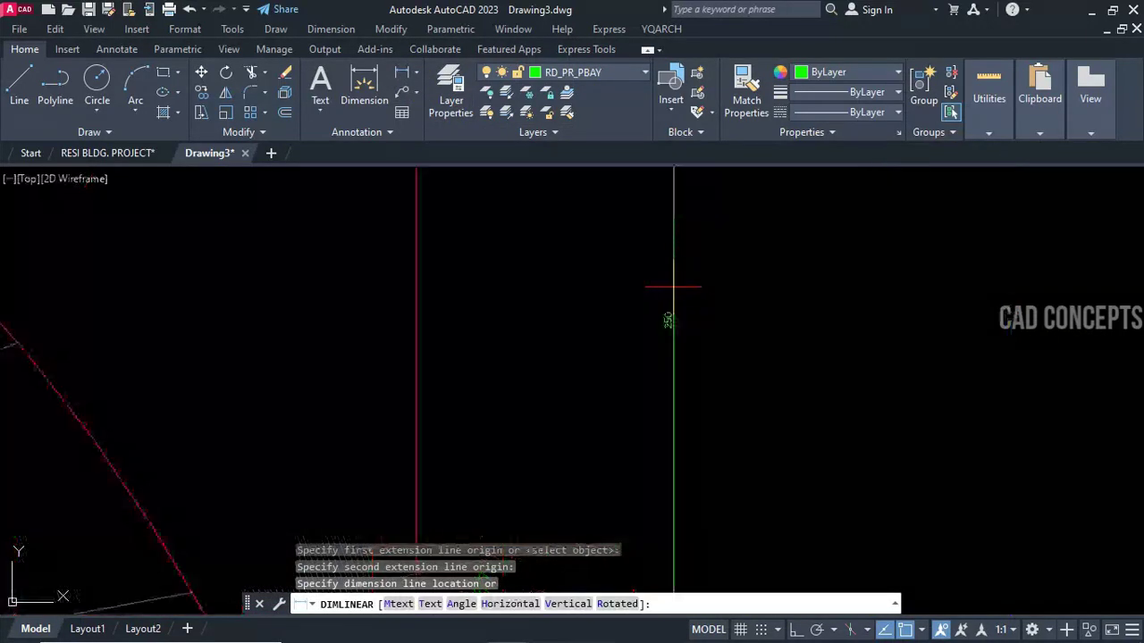
click(672, 337)
scroll(602, 360, down, 8)
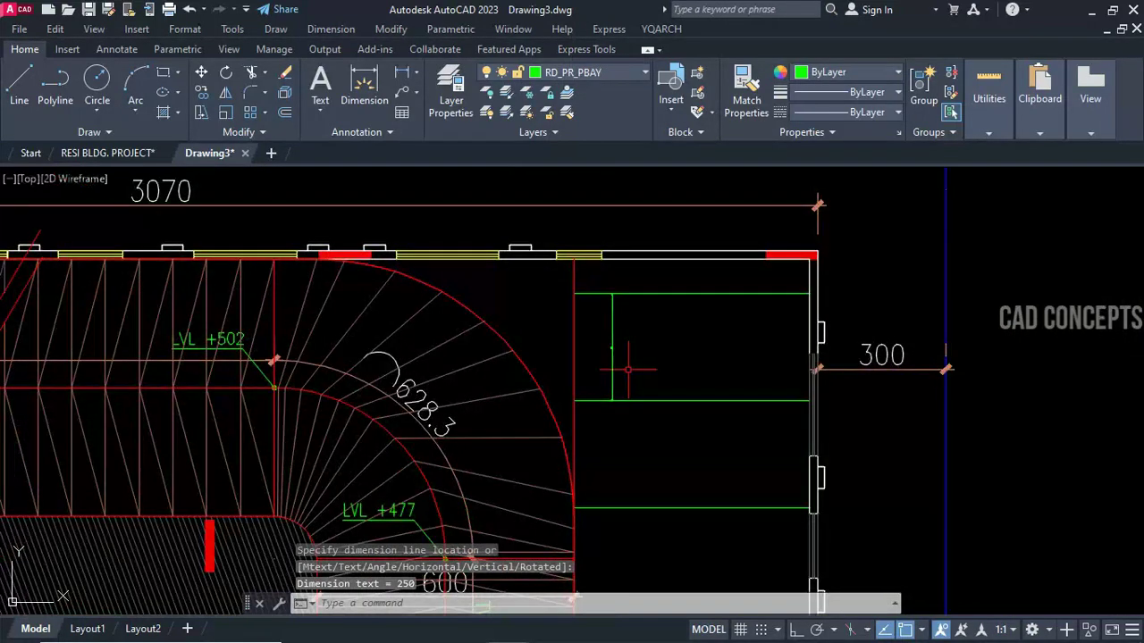
Match the properties of the curved arc-length dimension on the ramp to the new bay dimension in the parking strip east of the driveway.
click(450, 426)
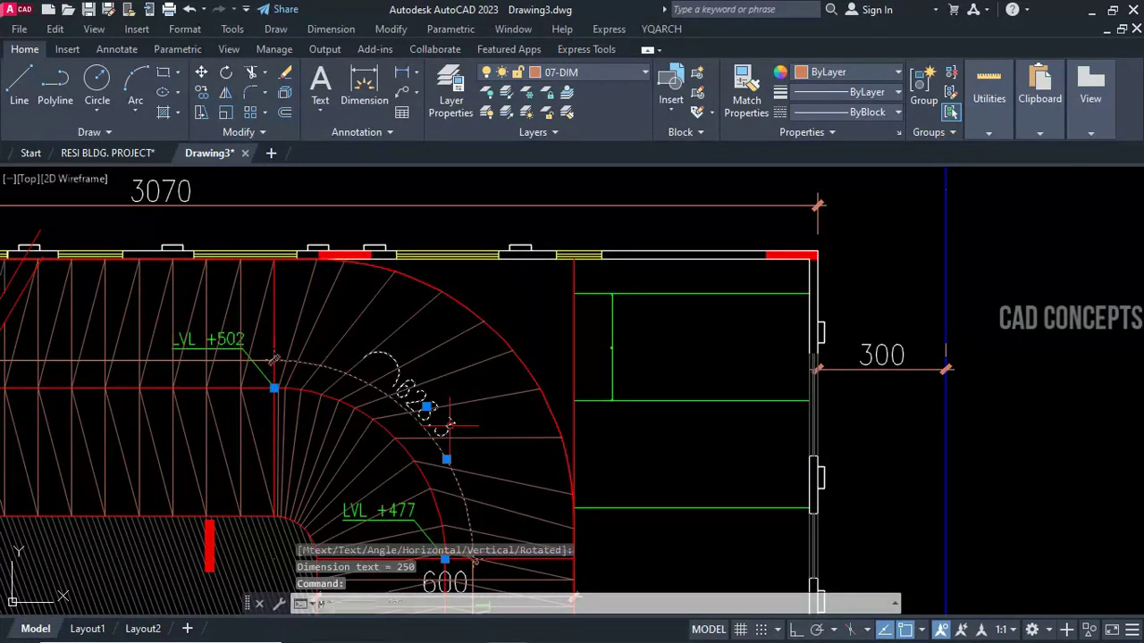
text(ma)
key(Return)
click(637, 370)
click(577, 308)
key(Escape)
scroll(681, 352, down, 5)
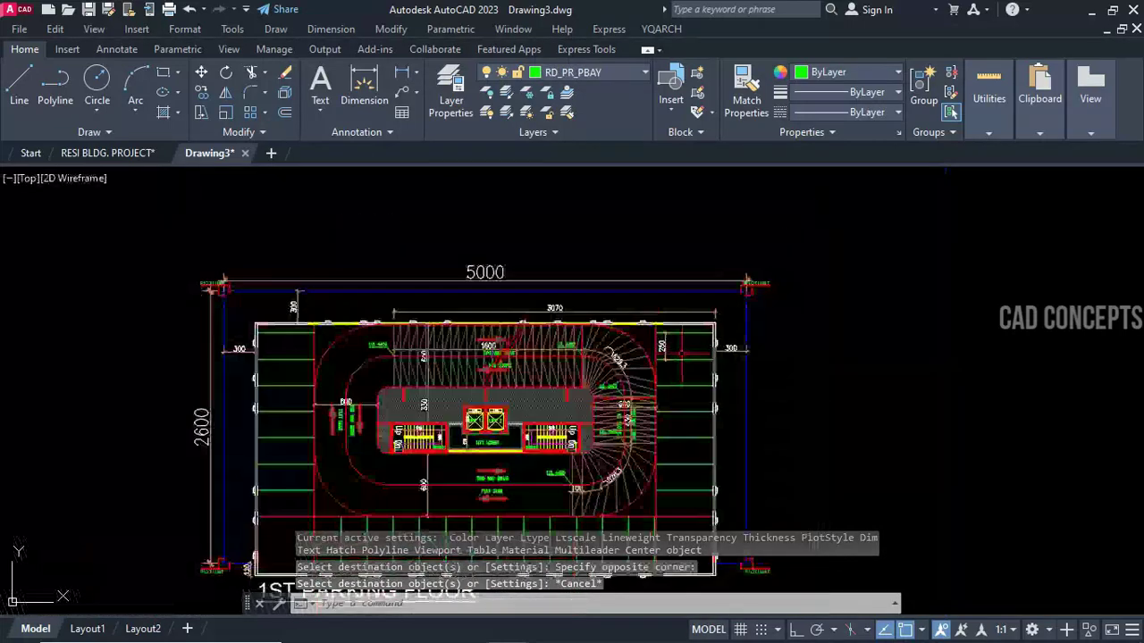
Add linear dimensions across one bay in the west parking strip and one bay in the lower parking strip.
click(402, 73)
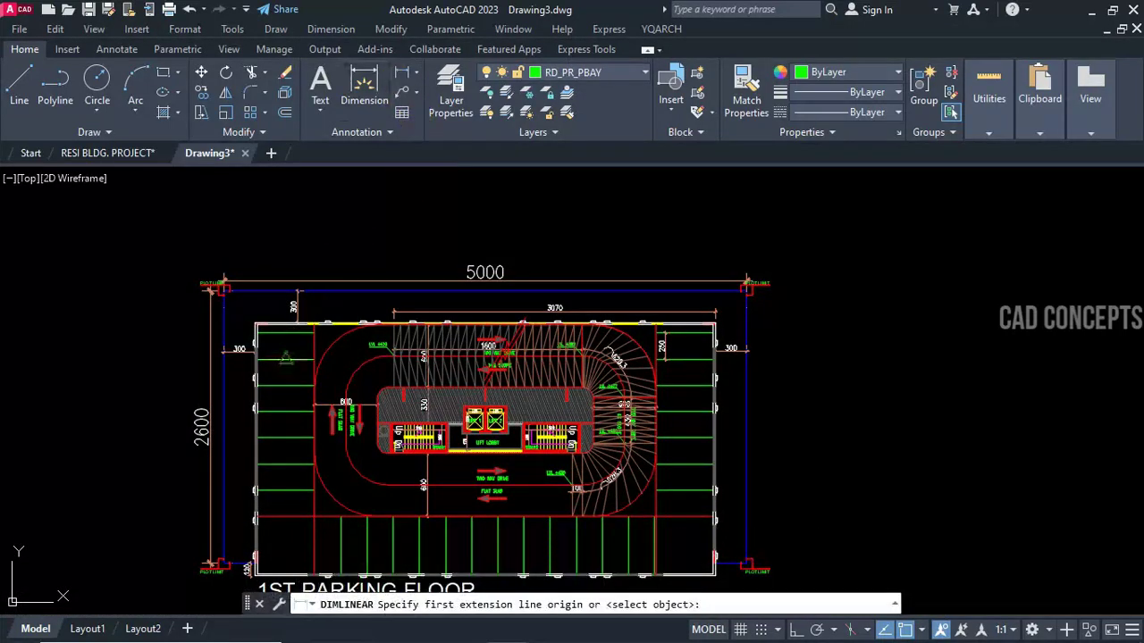
click(286, 395)
click(286, 405)
key(Escape)
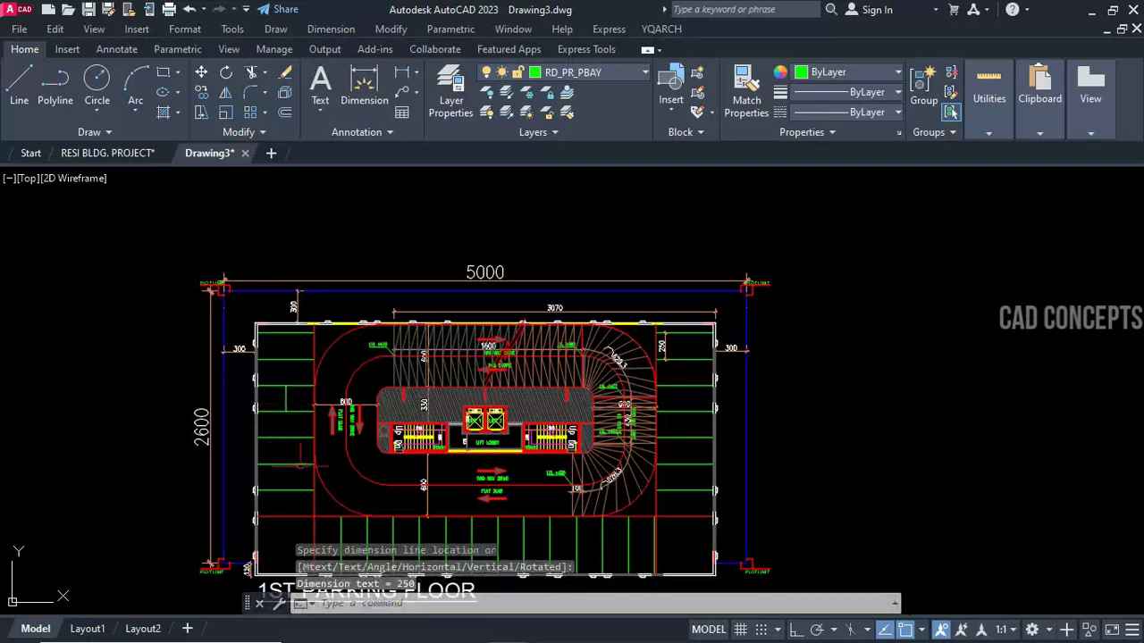
key(Return)
click(339, 518)
click(367, 517)
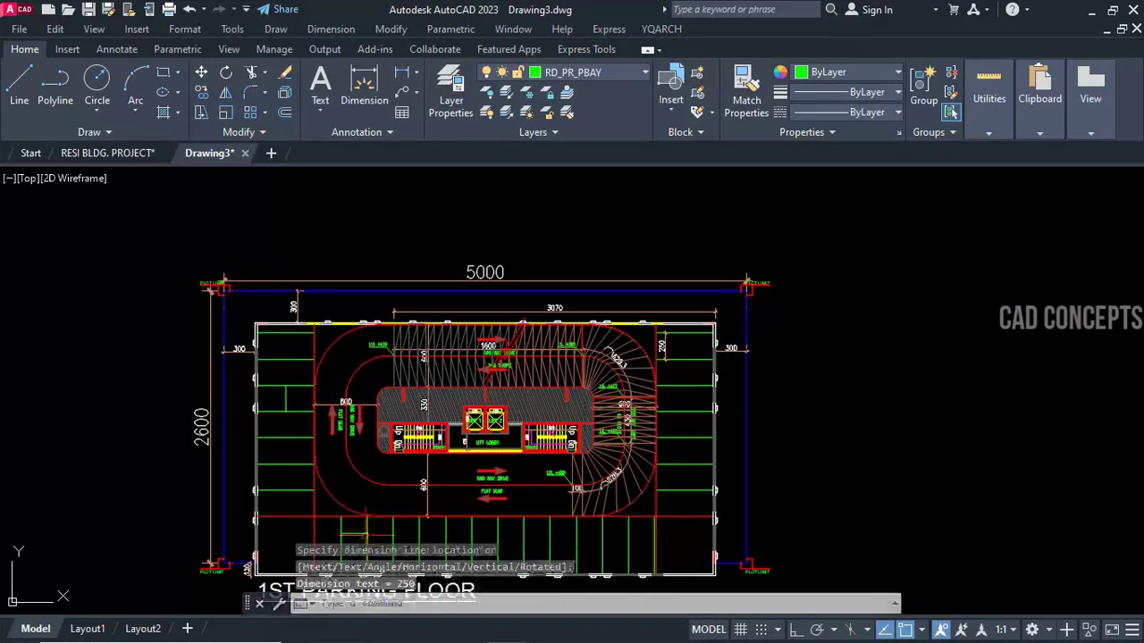
key(Escape)
Match the properties of the vertical dimension across the lower driveway to the new bay dimensions in the west and lower strips.
text(ma)
key(Return)
click(360, 539)
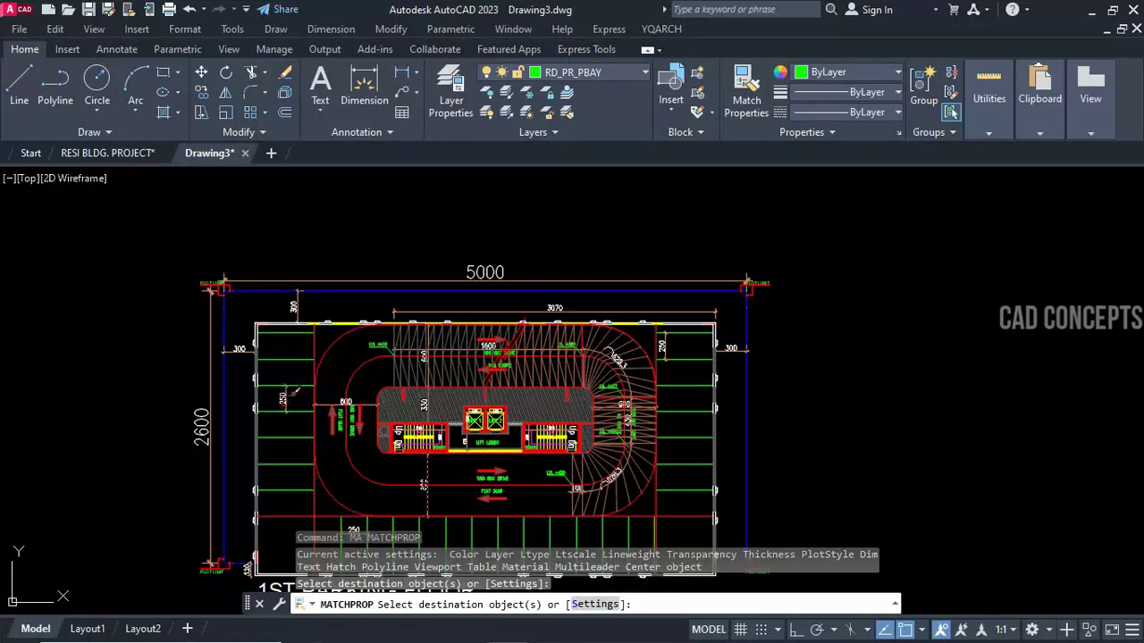
key(Escape)
middle_drag(397, 447, 417, 405)
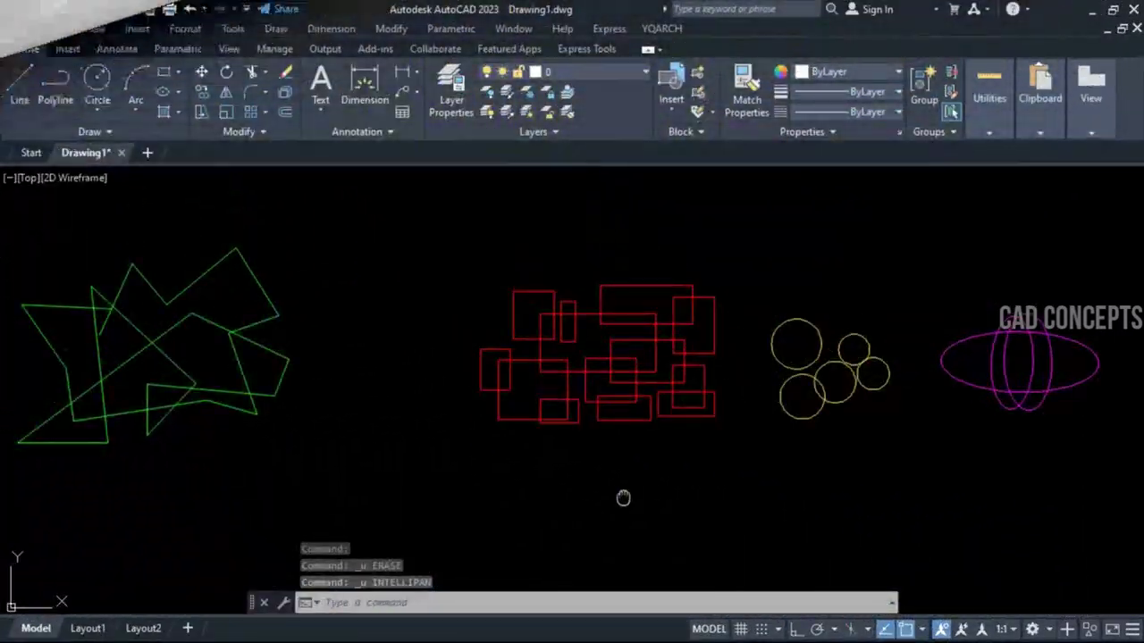
Move the group of overlapping red rectangles slightly west, away from the yellow circles.
click(737, 257)
click(447, 463)
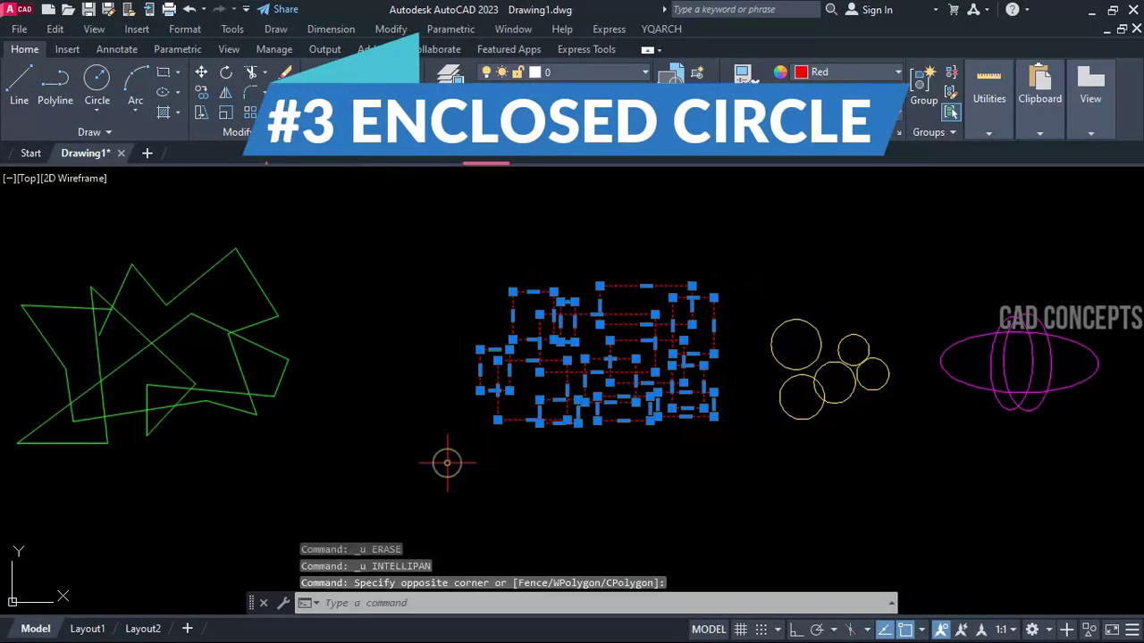
text(m)
key(Return)
click(485, 498)
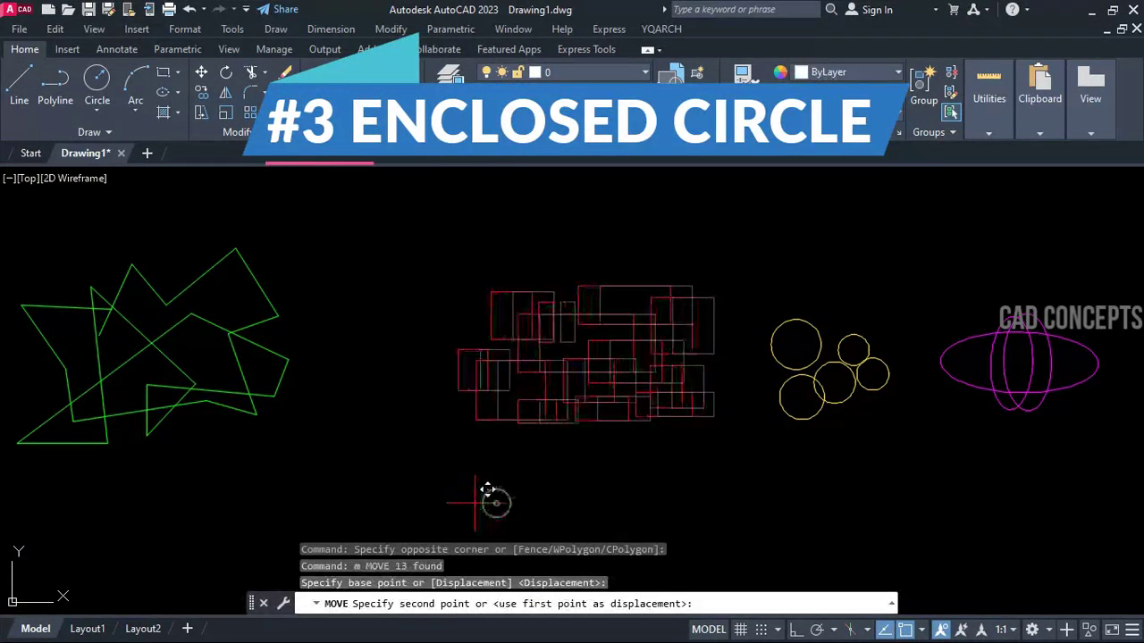
click(471, 480)
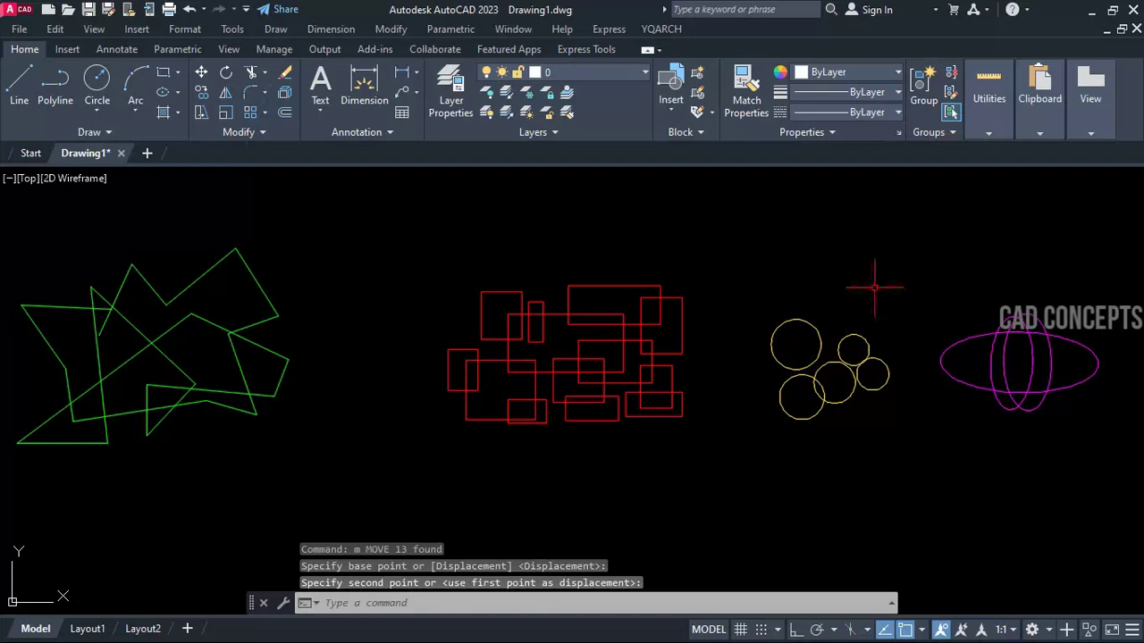
click(1037, 265)
click(56, 447)
key(Escape)
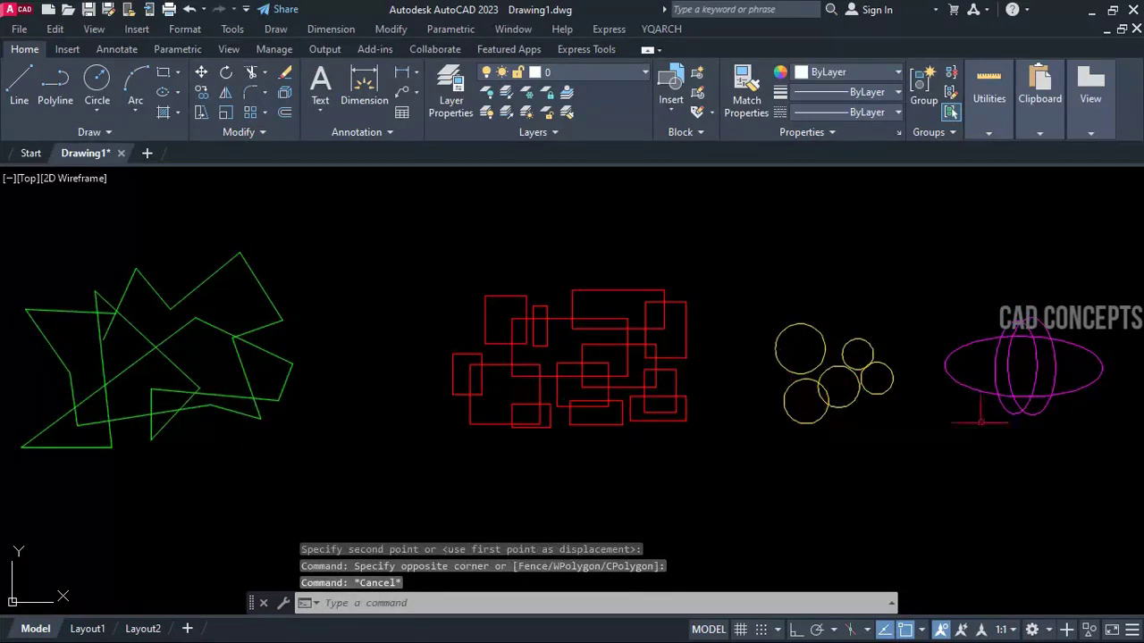
Draw a minimum enclosing circle around the green polylines with the MECM command.
text(m)
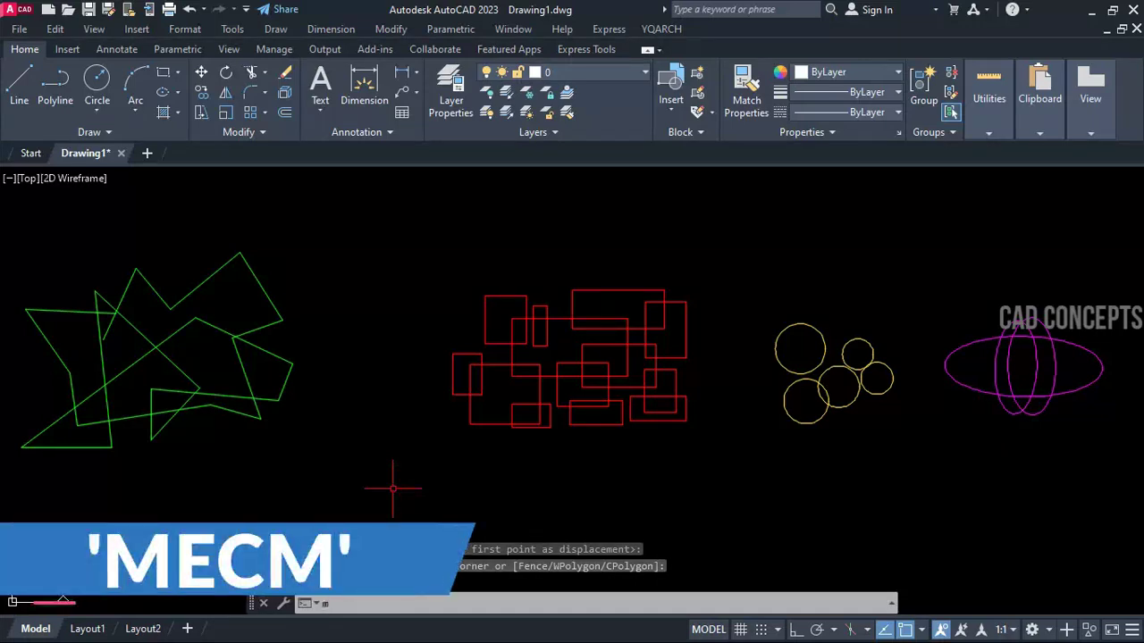
text(ecm)
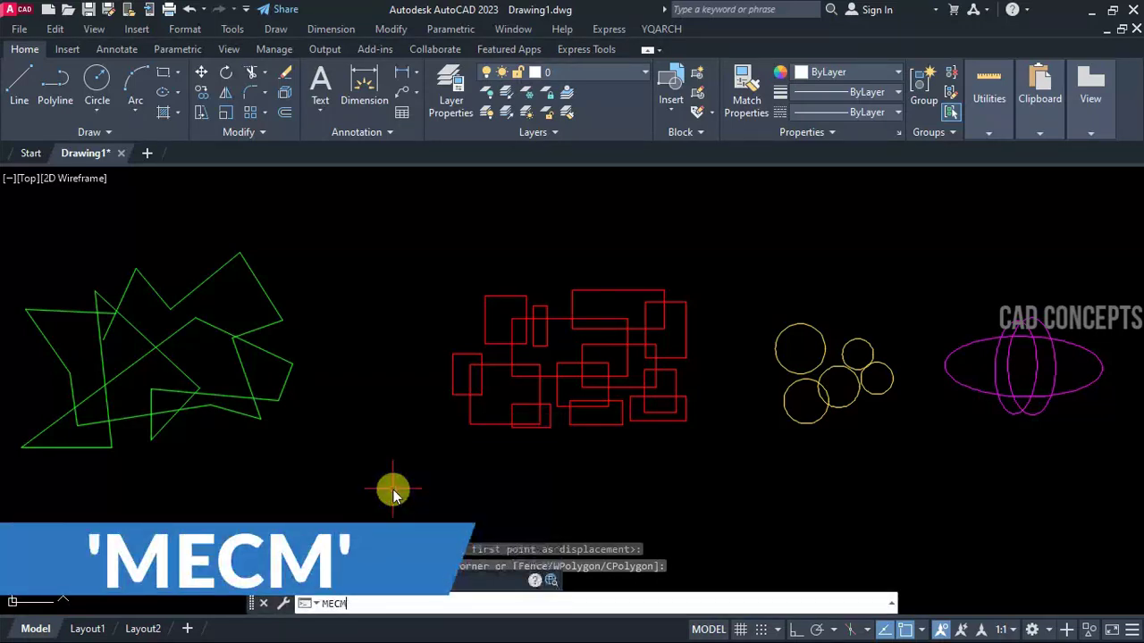
key(Return)
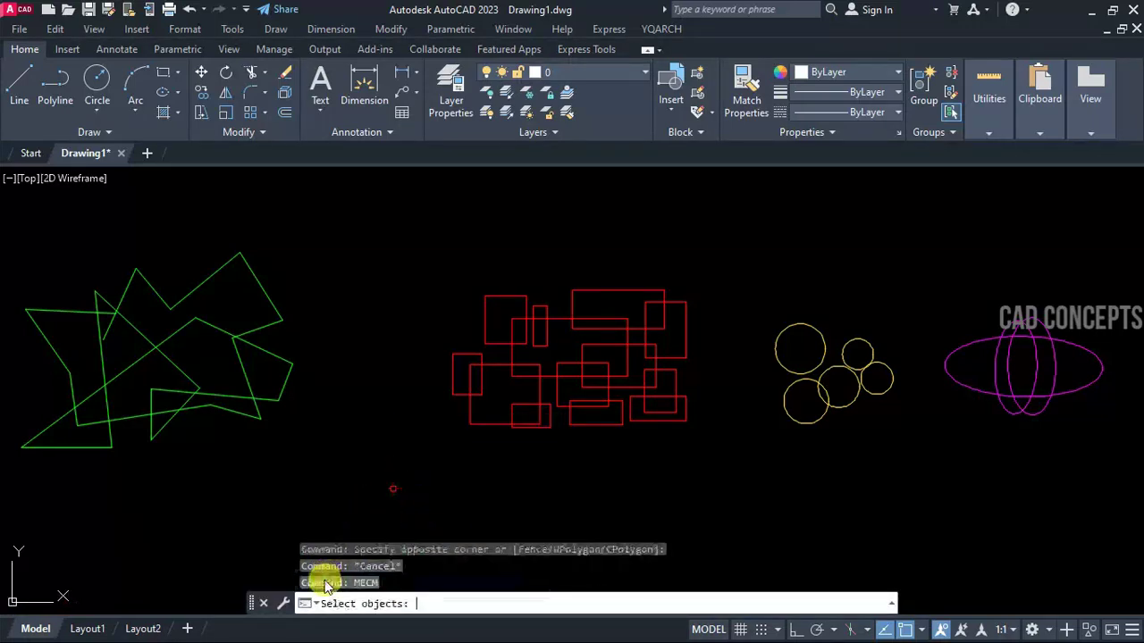
click(324, 259)
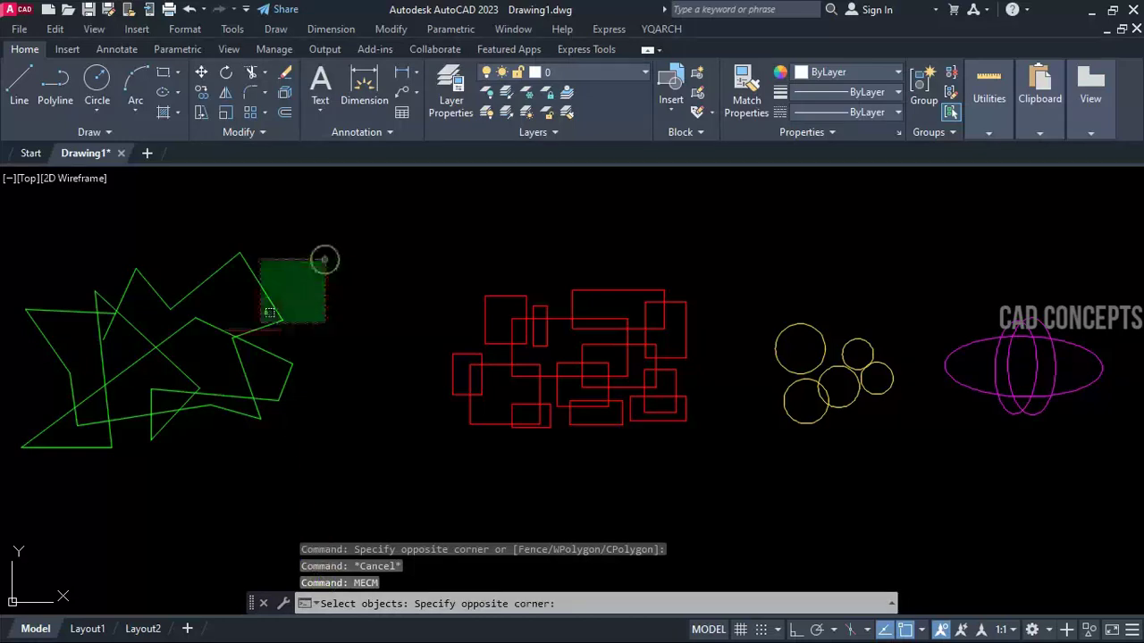
click(45, 480)
key(Return)
middle_drag(248, 500, 266, 508)
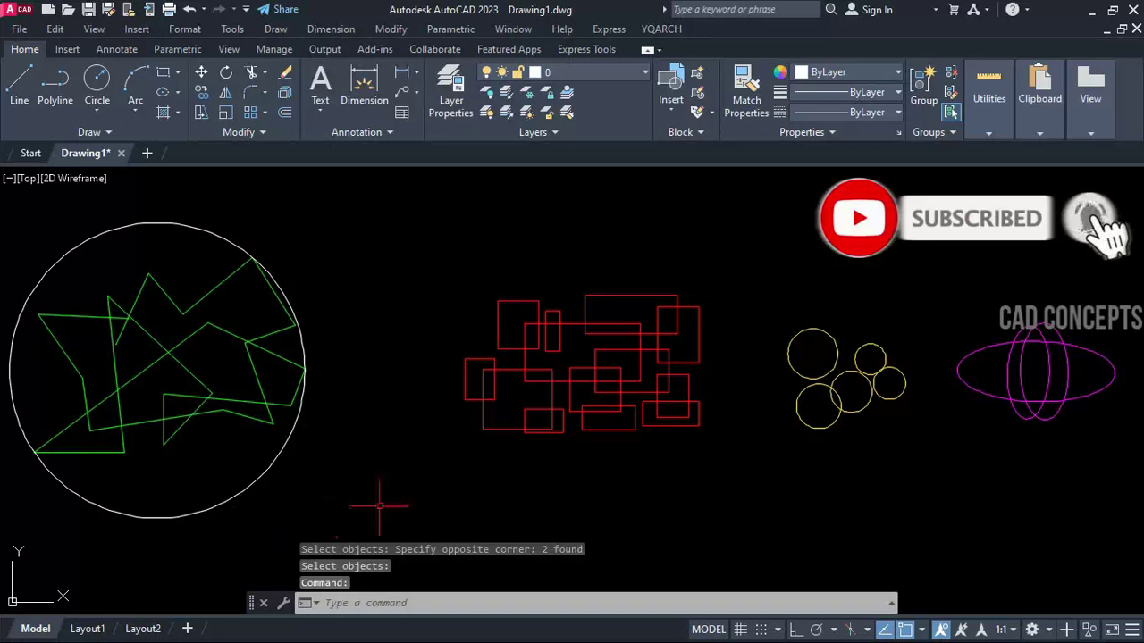
Draw one MECM enclosing circle around the red rectangles and another around the five yellow circles.
key(Return)
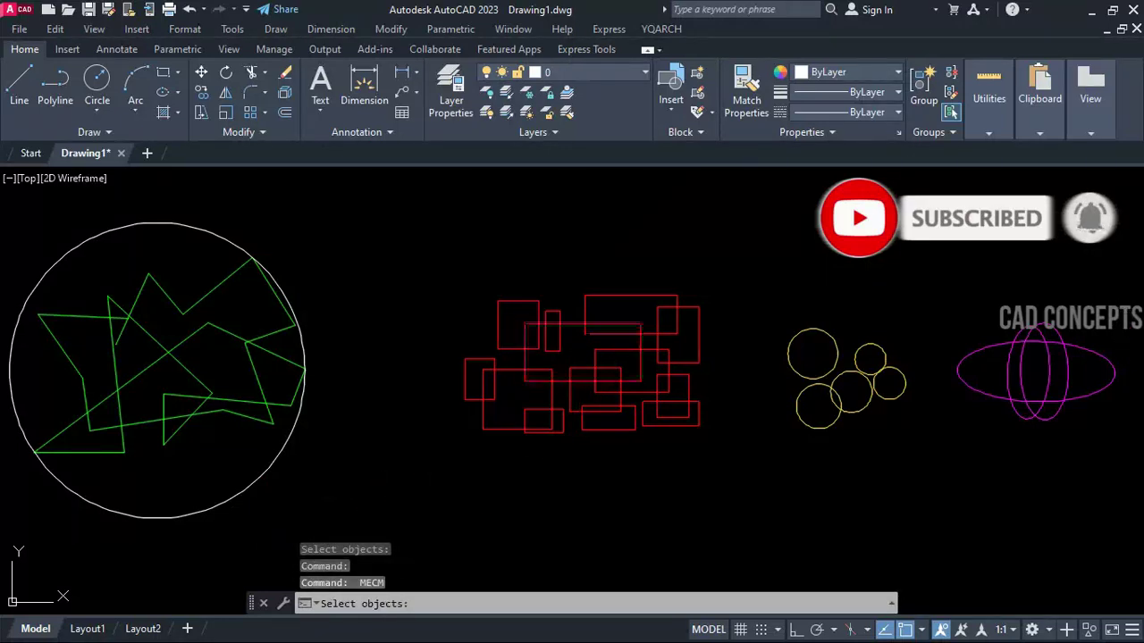
click(440, 463)
key(Return)
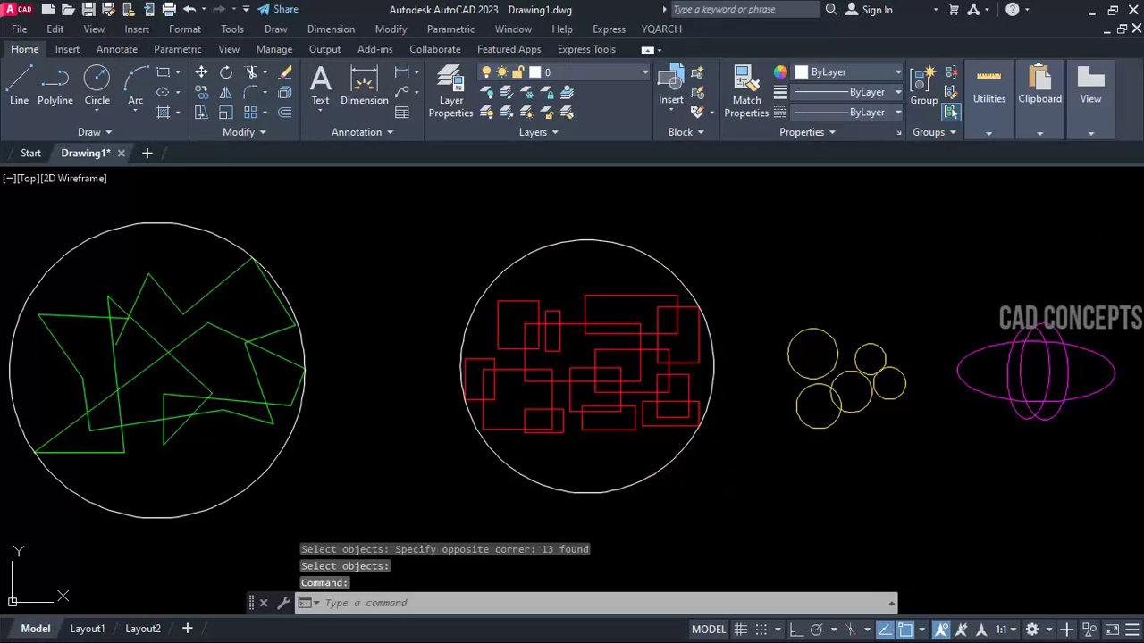
middle_drag(766, 482, 760, 477)
key(Return)
click(907, 303)
click(767, 440)
key(Return)
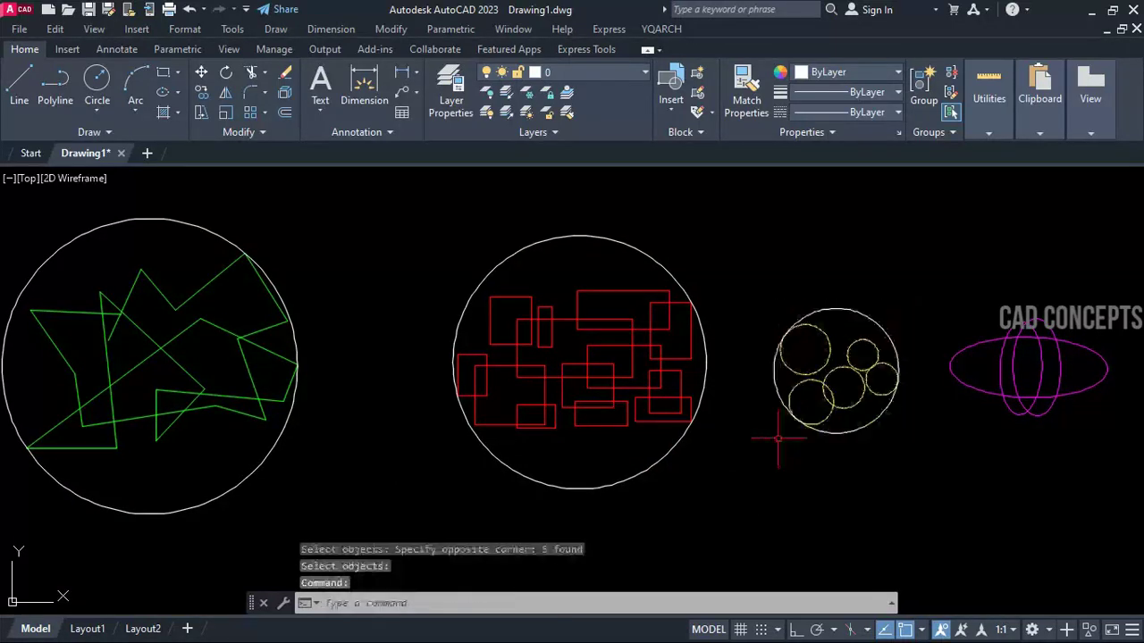
Draw an MECM enclosing circle around the three magenta ellipses.
key(Return)
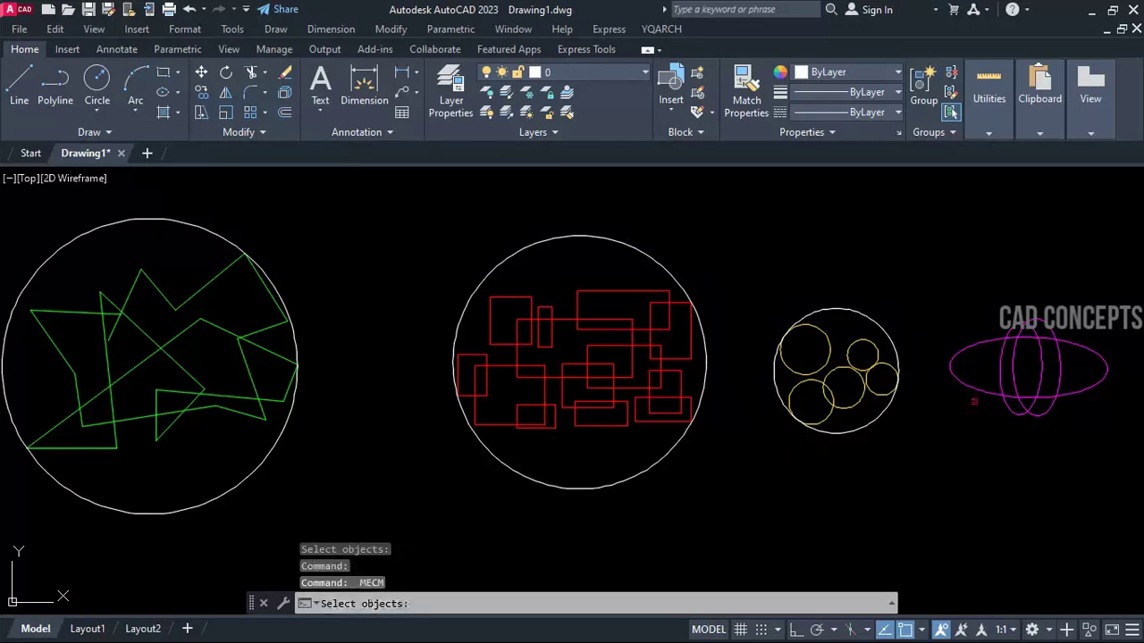
click(1106, 309)
click(983, 438)
key(Return)
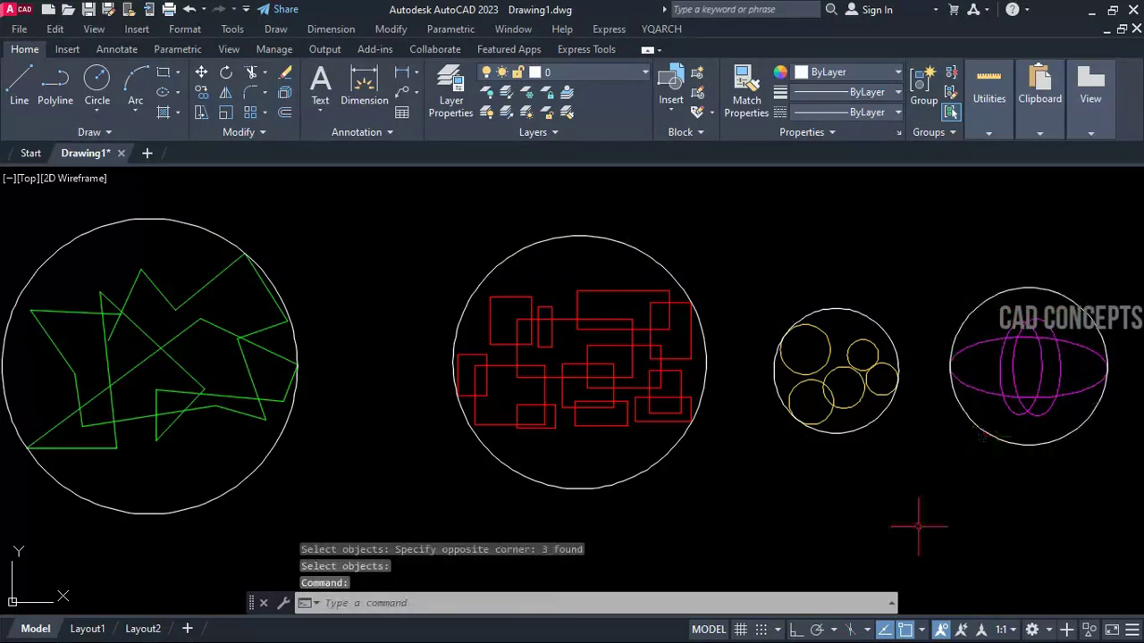
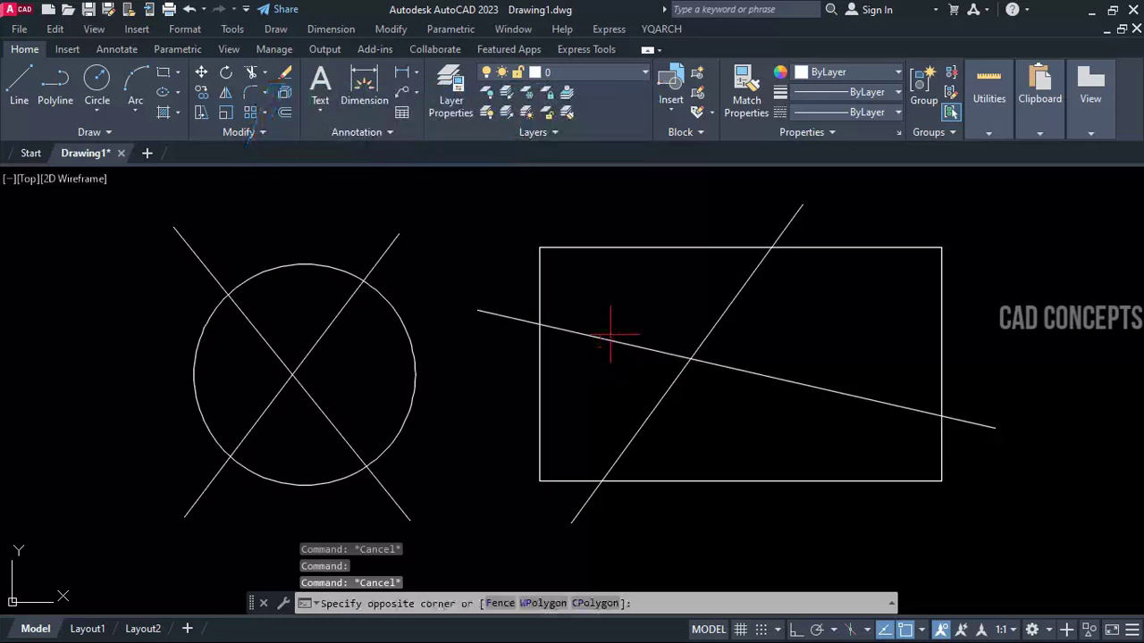
click(608, 337)
key(Escape)
click(777, 235)
click(774, 237)
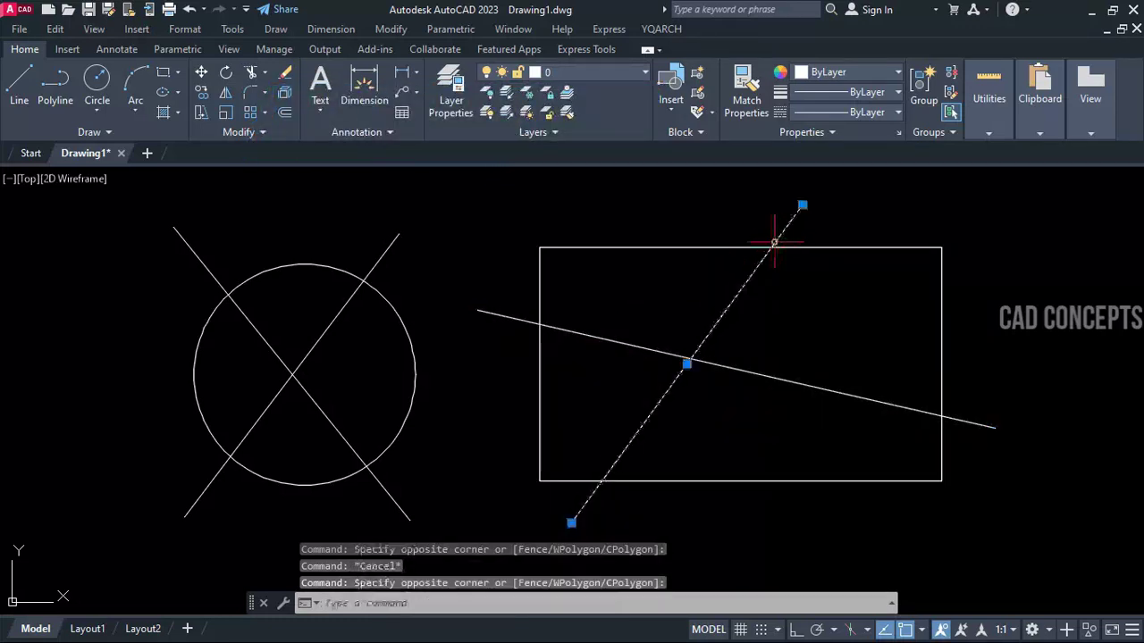
key(Escape)
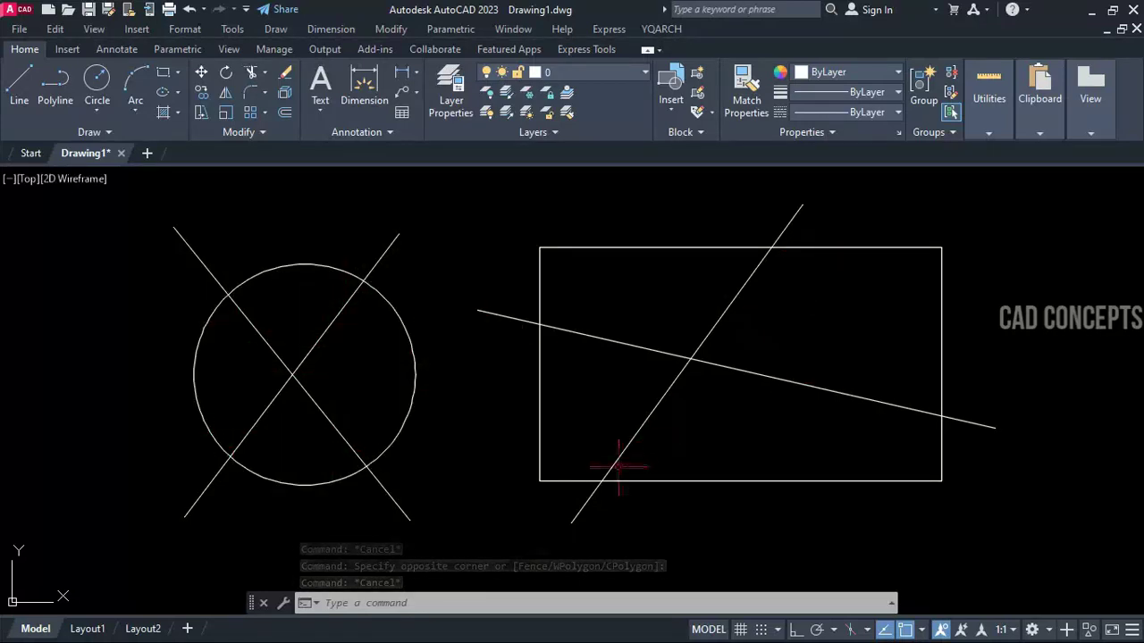
Label the segment lengths between intersections on the rectangle and its two crossing lines with the INTLEN command.
text(IN)
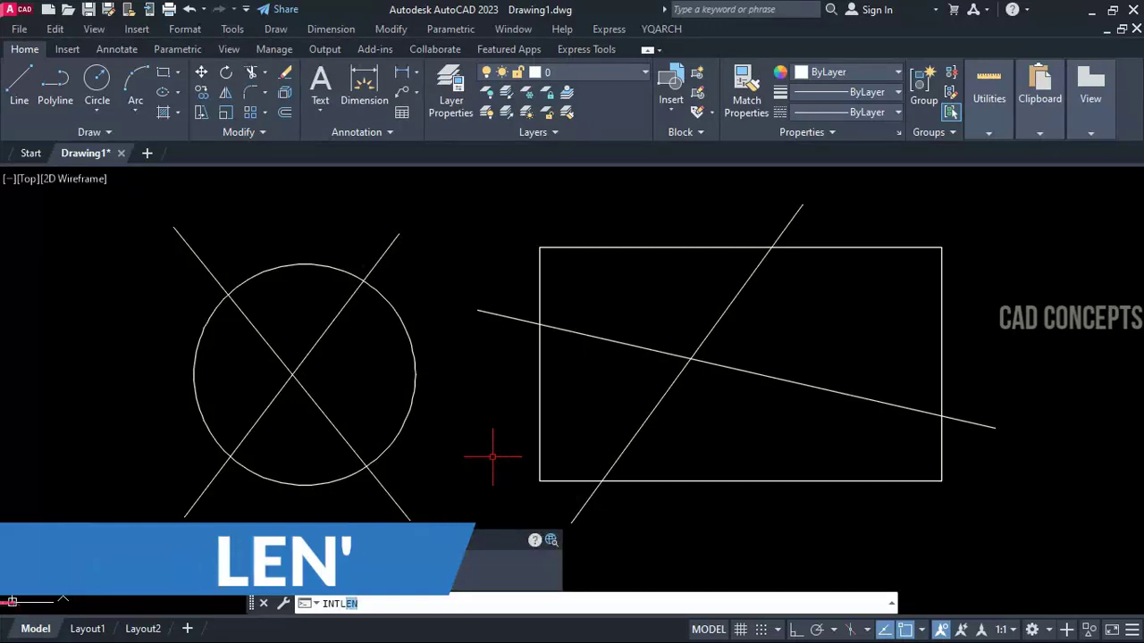
text(TL)
click(355, 542)
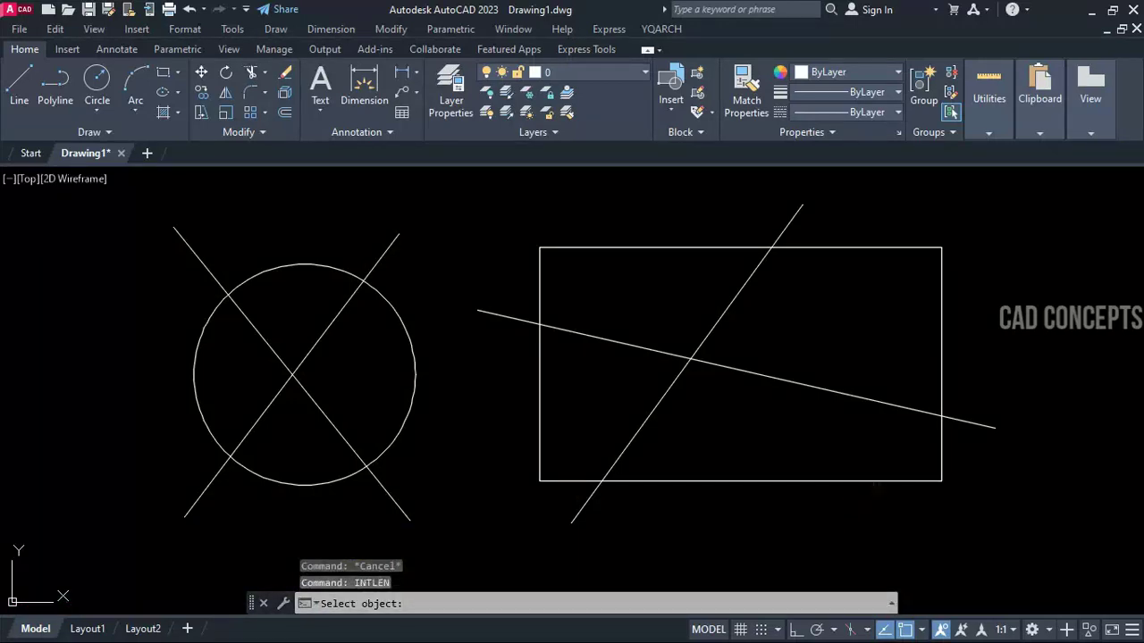
click(879, 481)
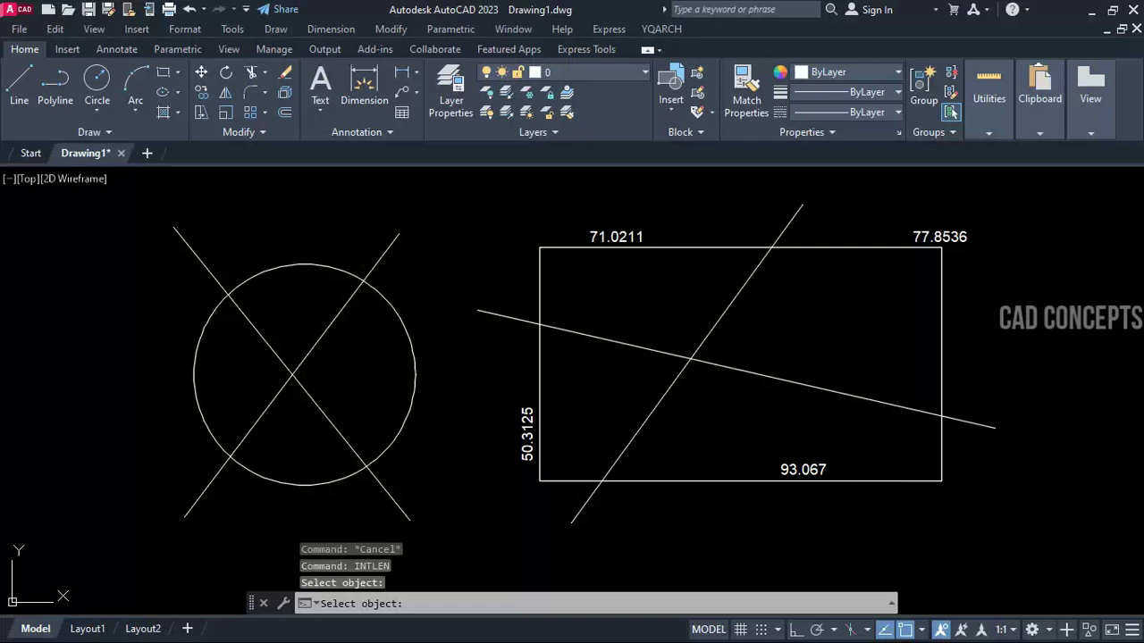
click(636, 429)
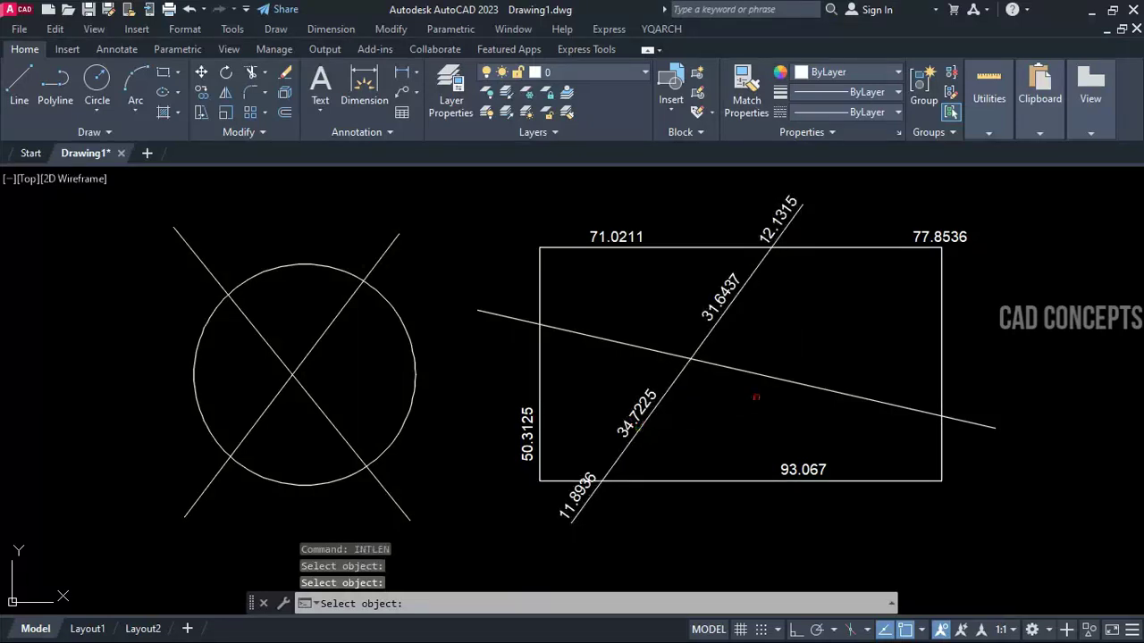
click(858, 396)
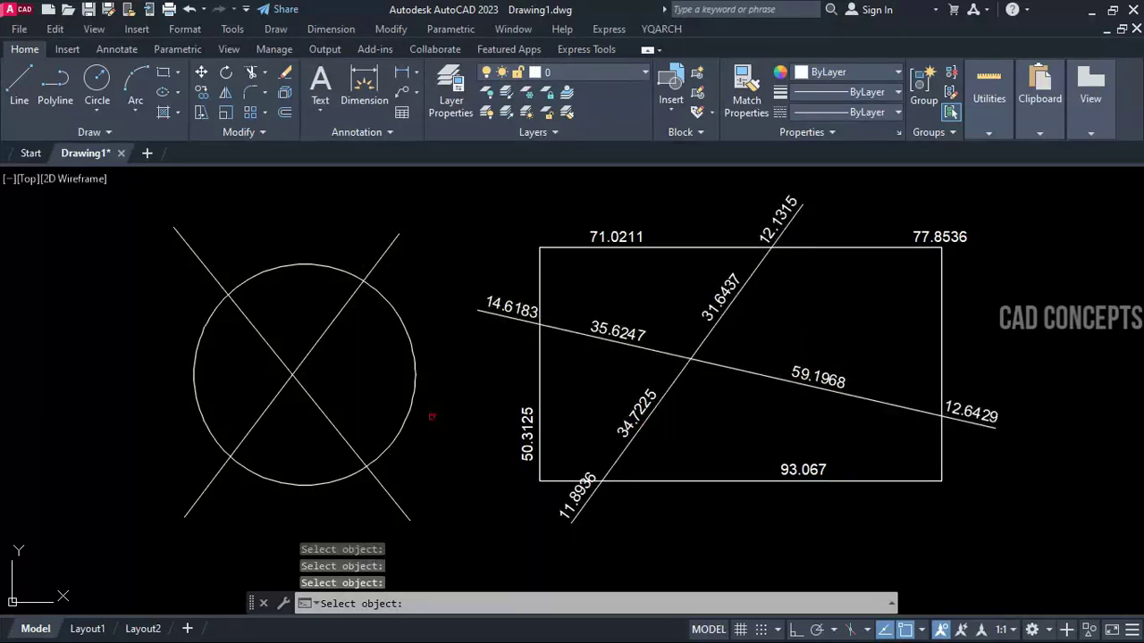
Label the segment lengths between intersections on the circle and its two crossing lines, and end INTLEN.
click(411, 413)
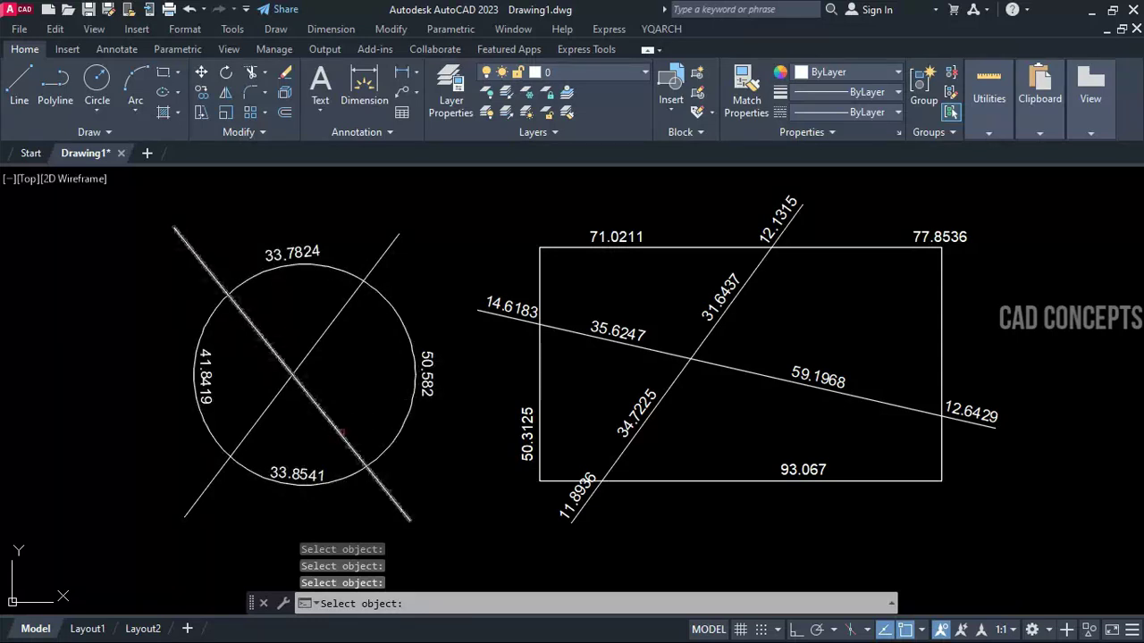
click(339, 433)
click(326, 329)
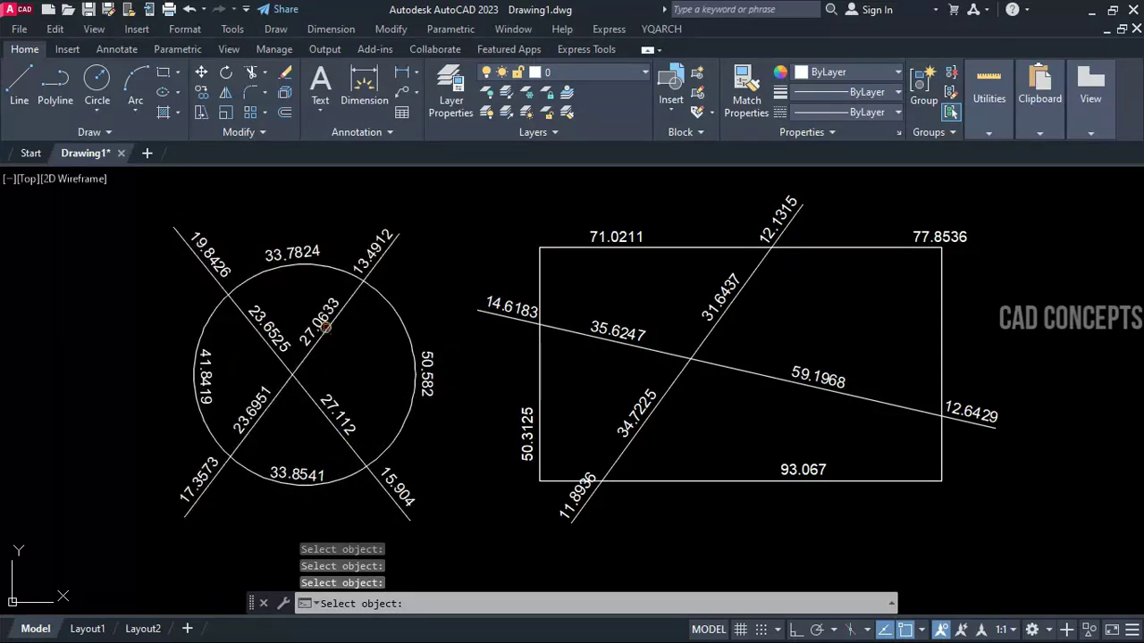
key(Escape)
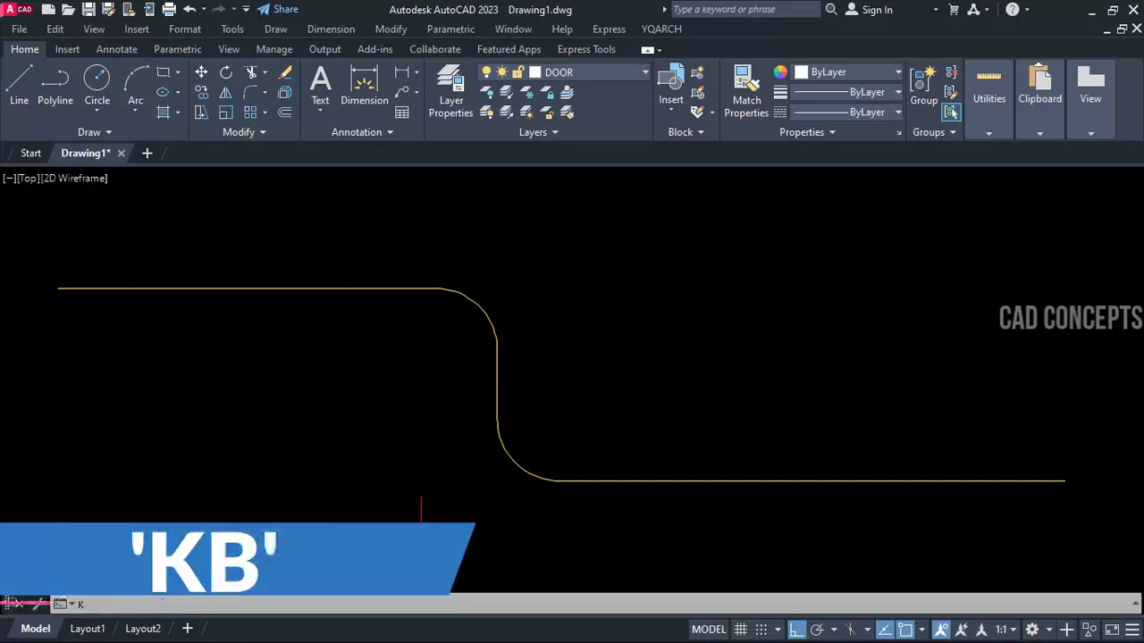
Draw a 35-wide kerb with the KB command, offset to the upper side of the yellow S-shaped line, and end the command.
text(KB)
key(Return)
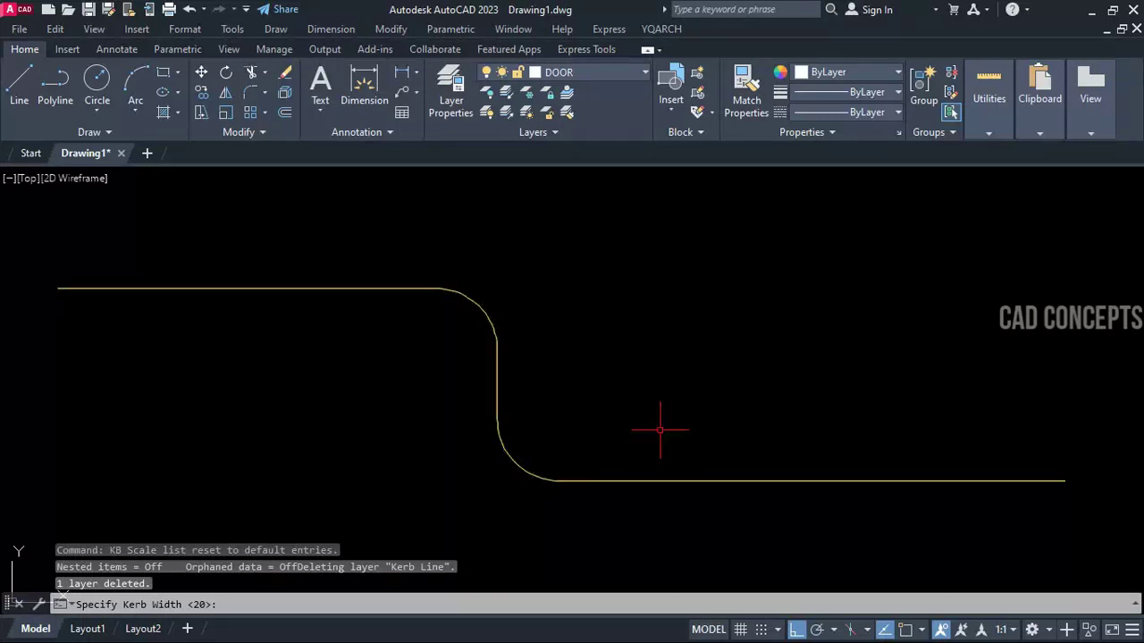
text(35)
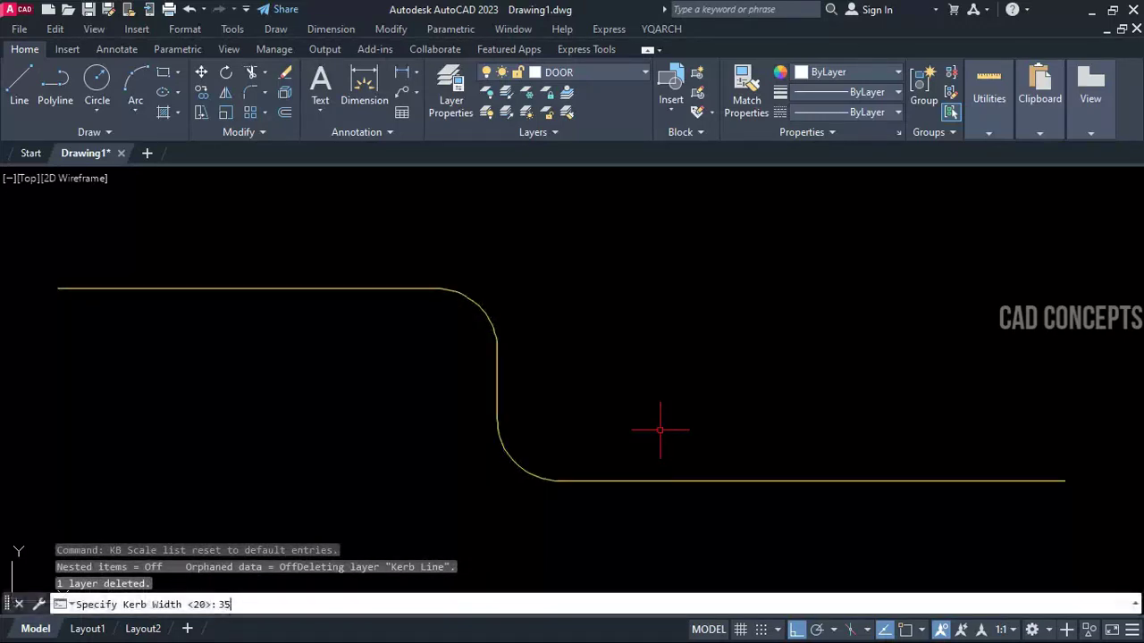
key(Return)
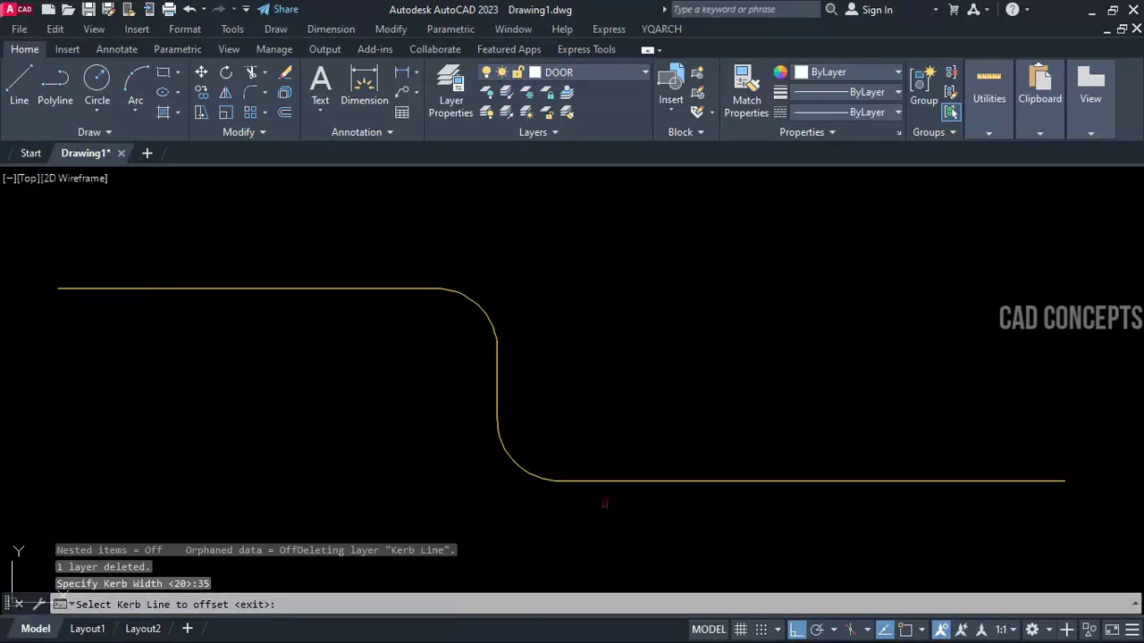
click(626, 481)
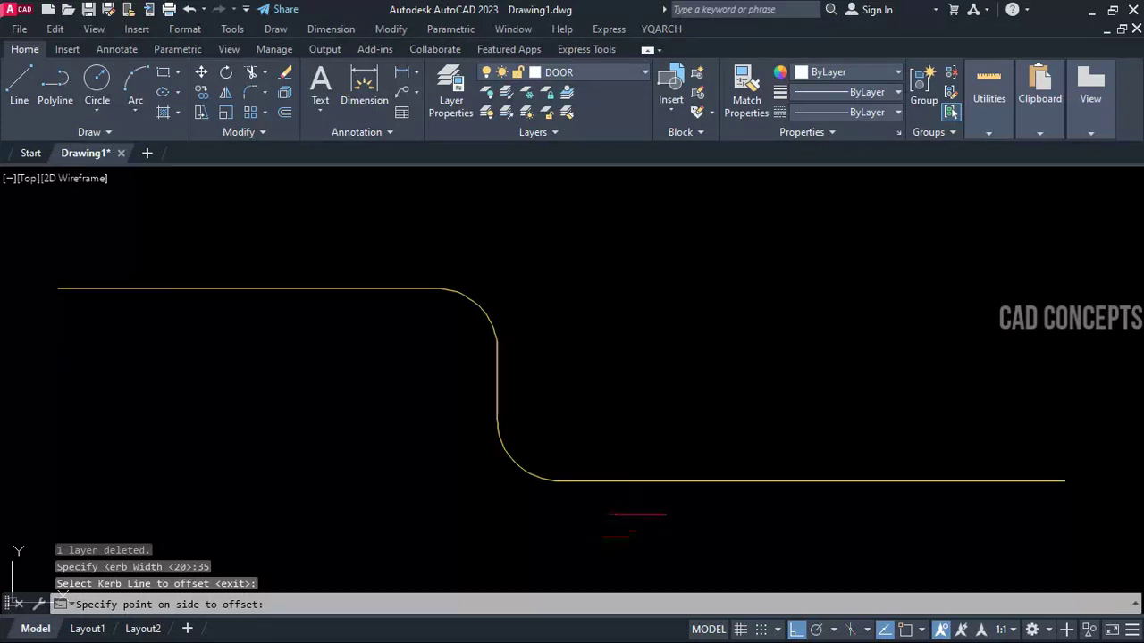
click(637, 421)
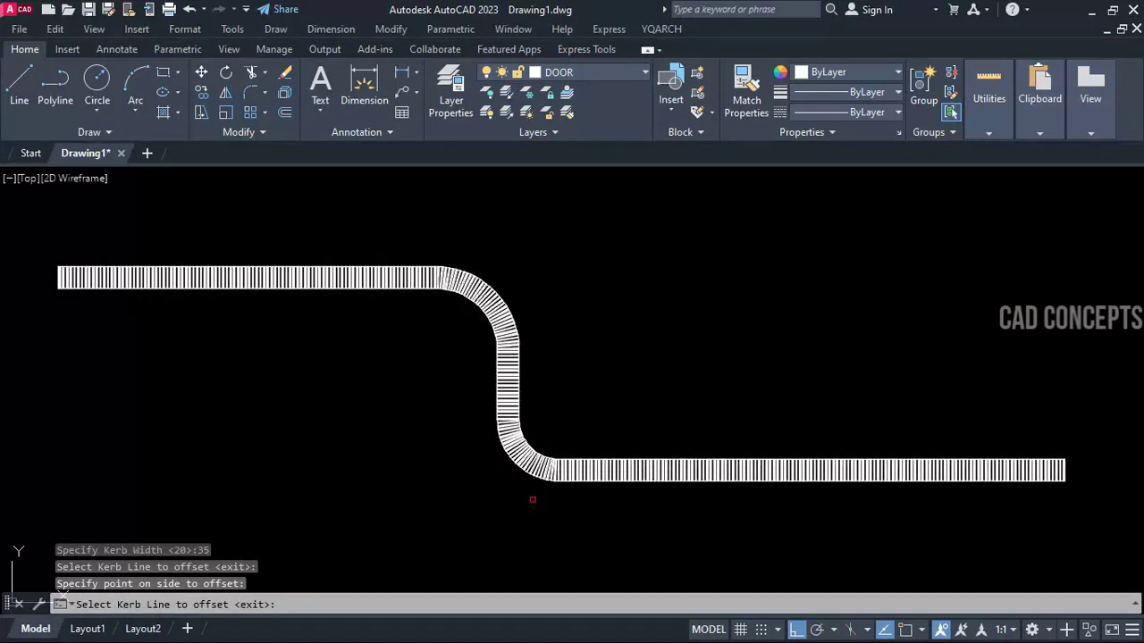
key(Escape)
Examine the kerb pattern along its straight runs and both bends, from the left end to the right end.
scroll(514, 458, up, 5)
scroll(651, 474, down, 5)
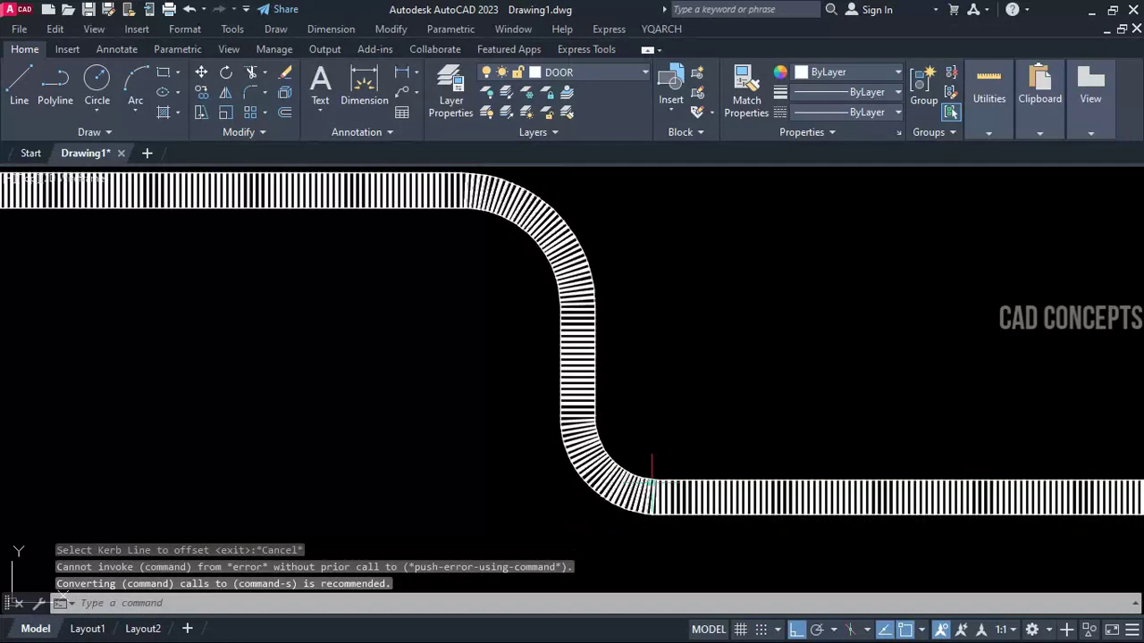
scroll(161, 286, up, 5)
click(154, 305)
click(98, 268)
scroll(98, 268, down, 5)
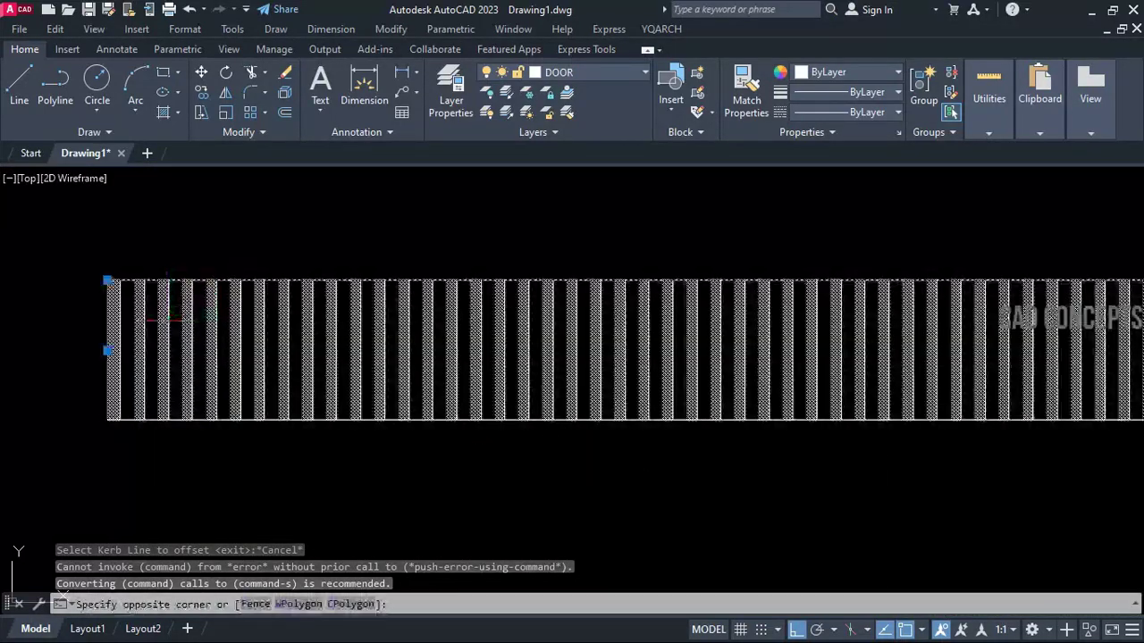
key(Escape)
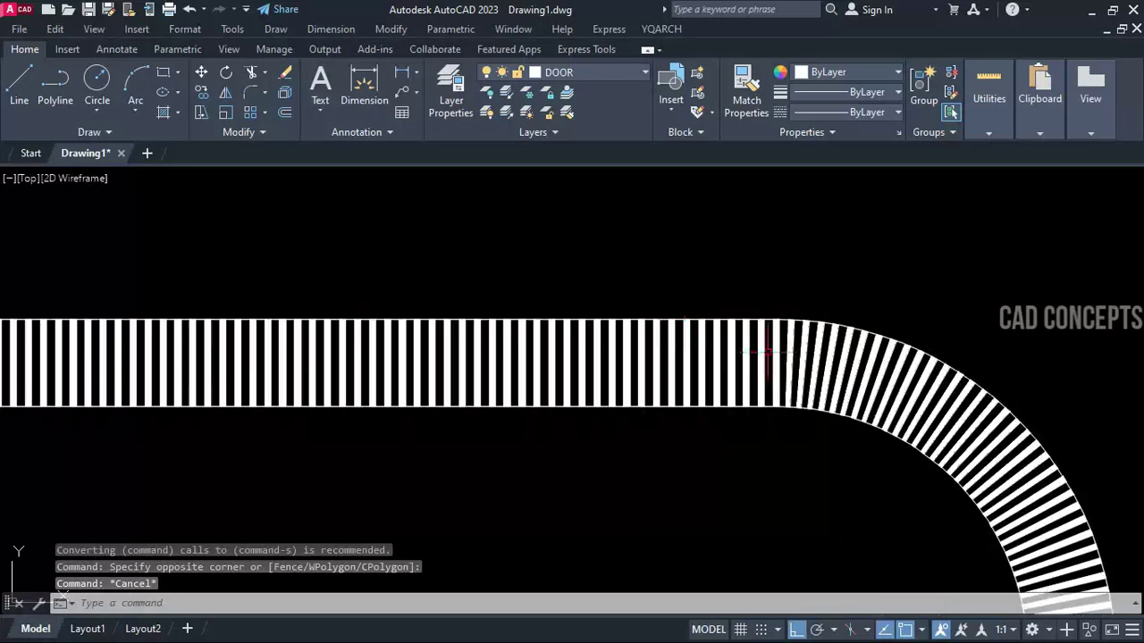
scroll(643, 344, down, 3)
scroll(644, 345, up, 3)
middle_drag(913, 518, 648, 295)
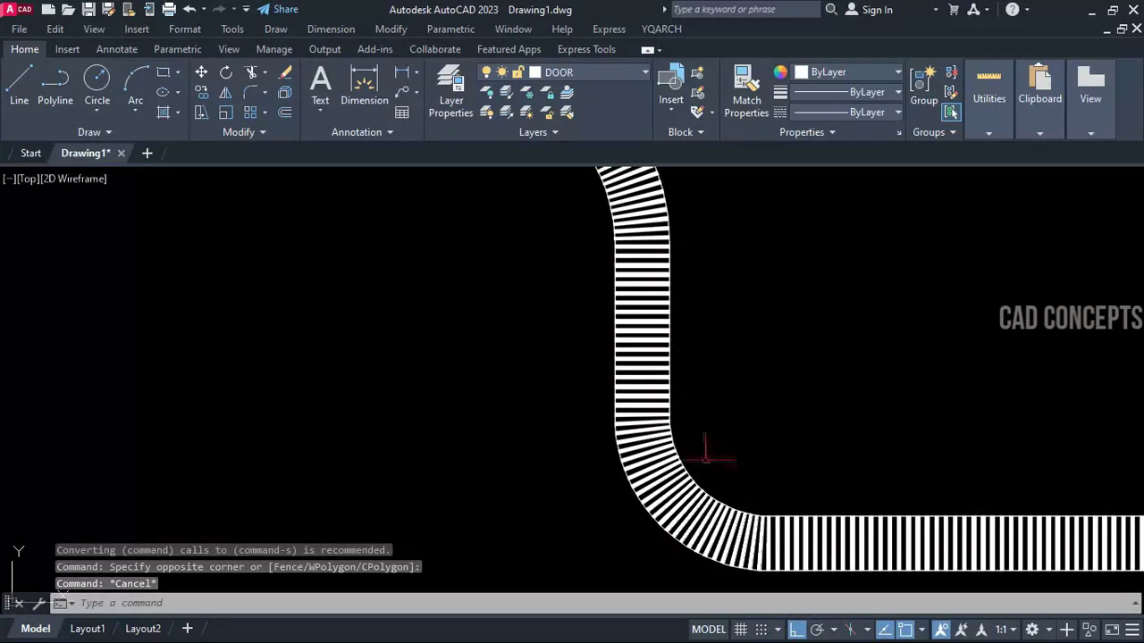
mouse_move(706, 461)
middle_down()
mouse_move(542, 396)
mouse_move(349, 410)
middle_up()
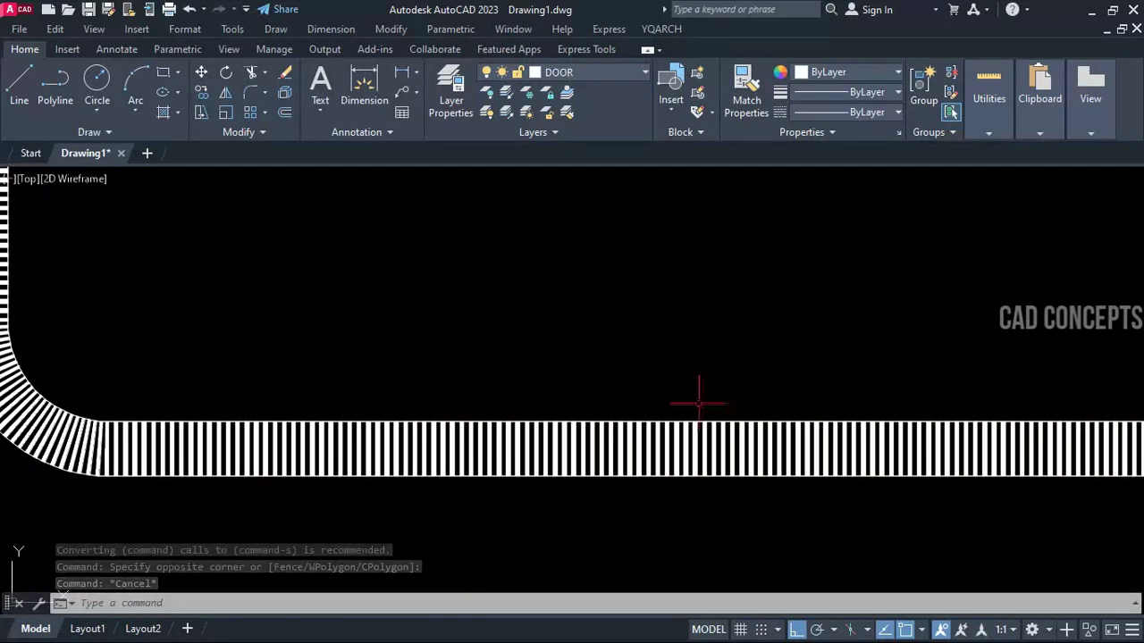
middle_drag(699, 402, 388, 409)
scroll(970, 409, down, 2)
scroll(970, 411, up, 5)
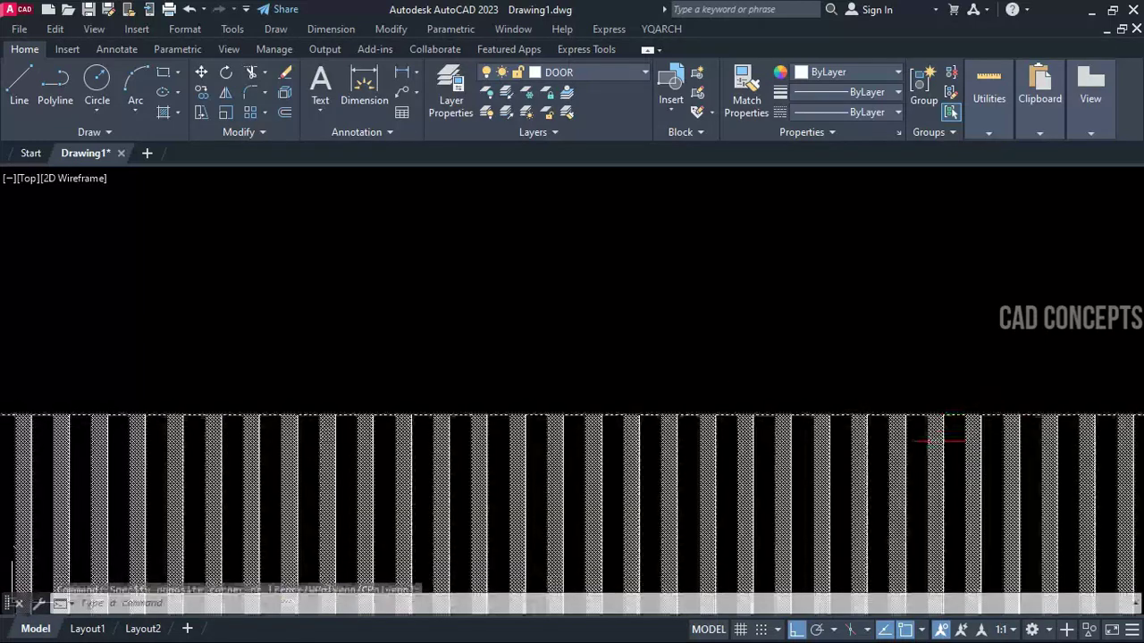
Erase the kerb, and undo both the erasure and the 35-wide kerb creation back to the plain S-shaped line.
scroll(937, 441, down, 5)
text(e)
key(Return)
key(ctrl+z)
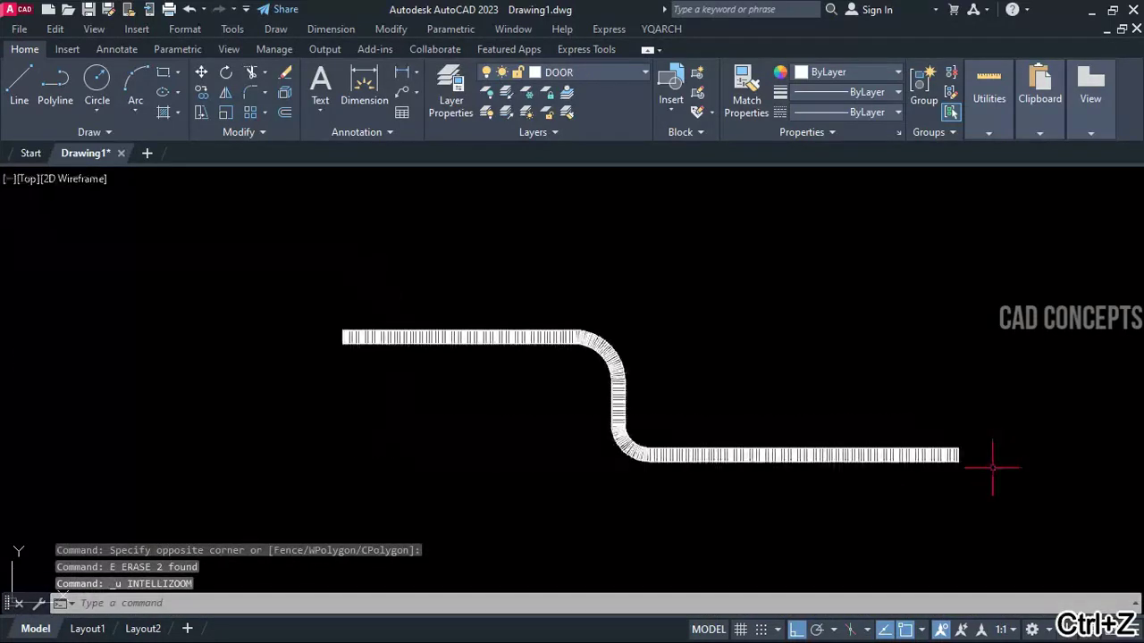
scroll(798, 408, up, 2)
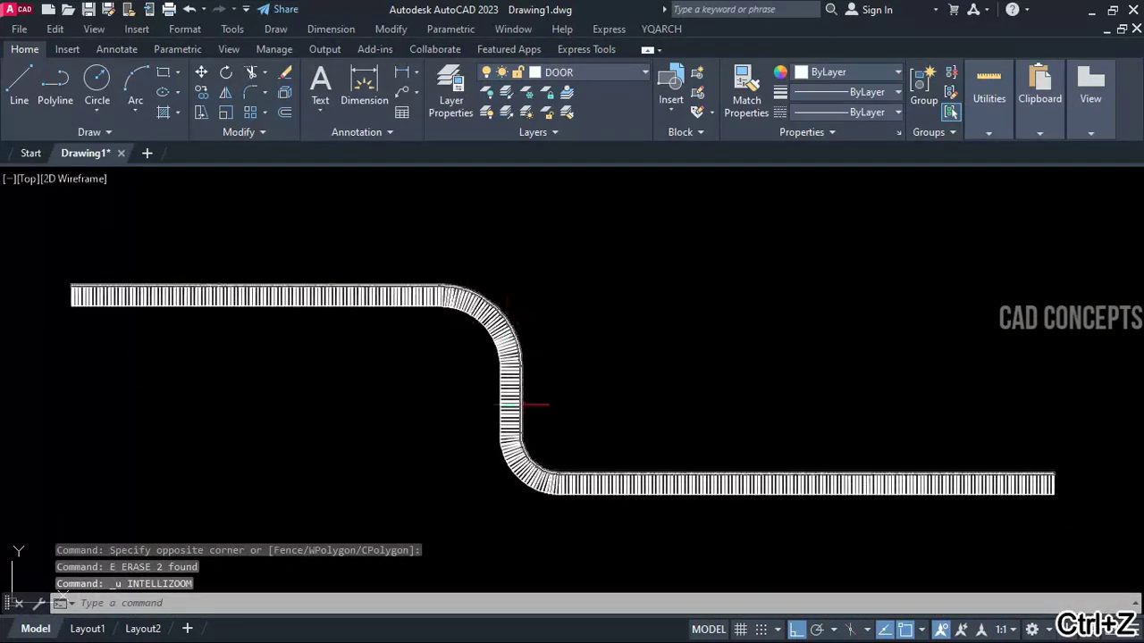
key(ctrl+z)
key(ctrl+z)
key(ctrl+z)
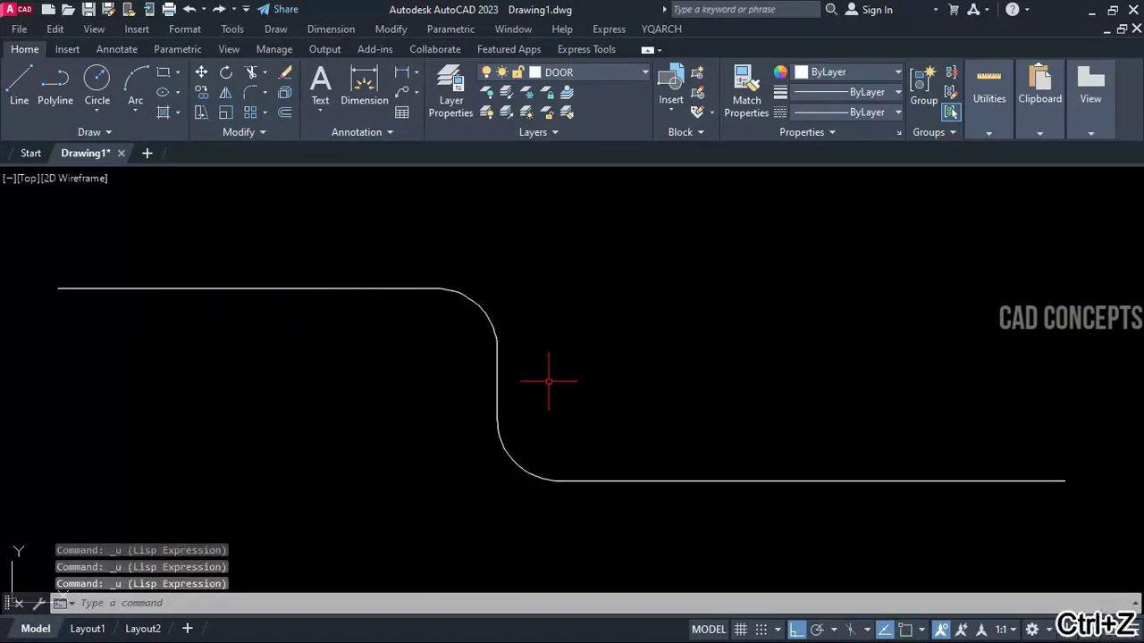
Draw a 45-wide kerb with the KB command, offset to the lower side of the S-shaped line, and end the command.
text(KB)
key(Return)
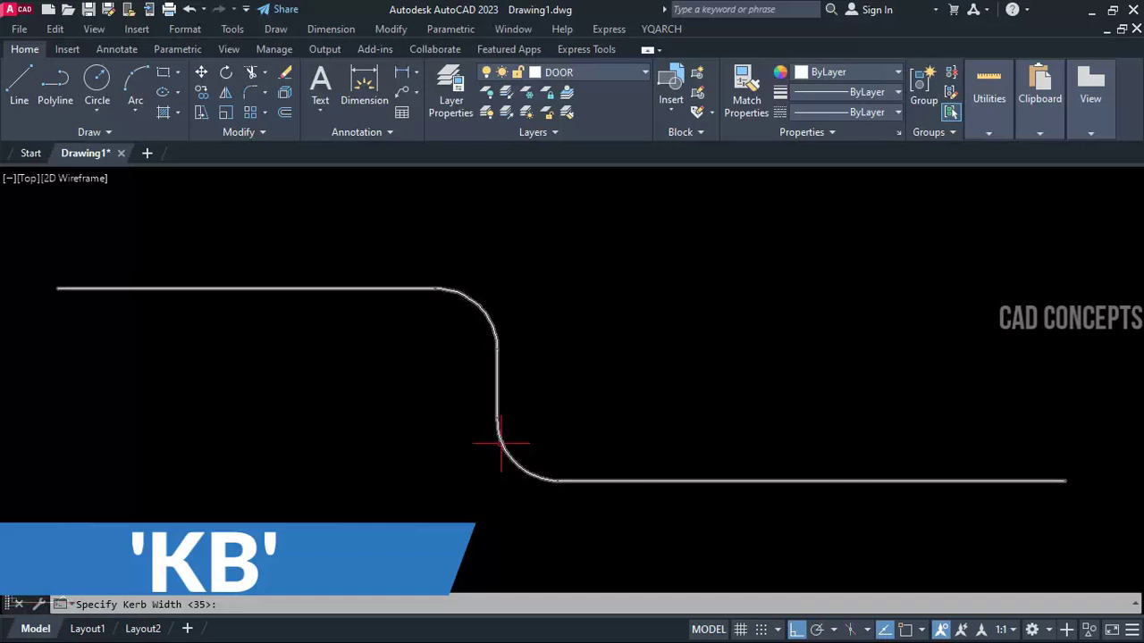
text(45)
key(Return)
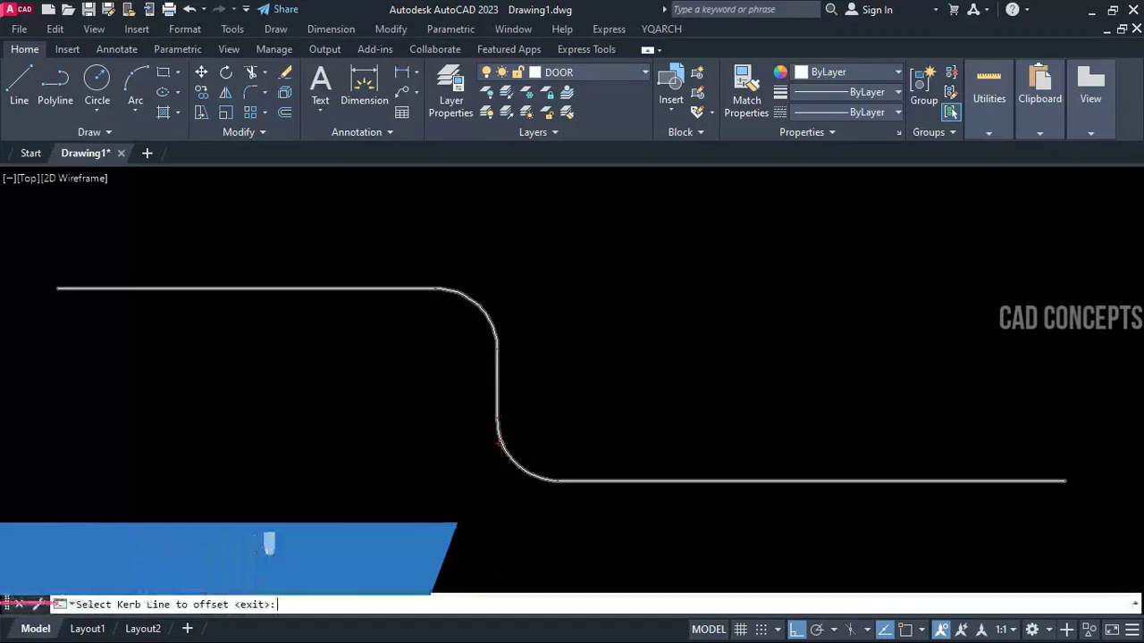
click(499, 445)
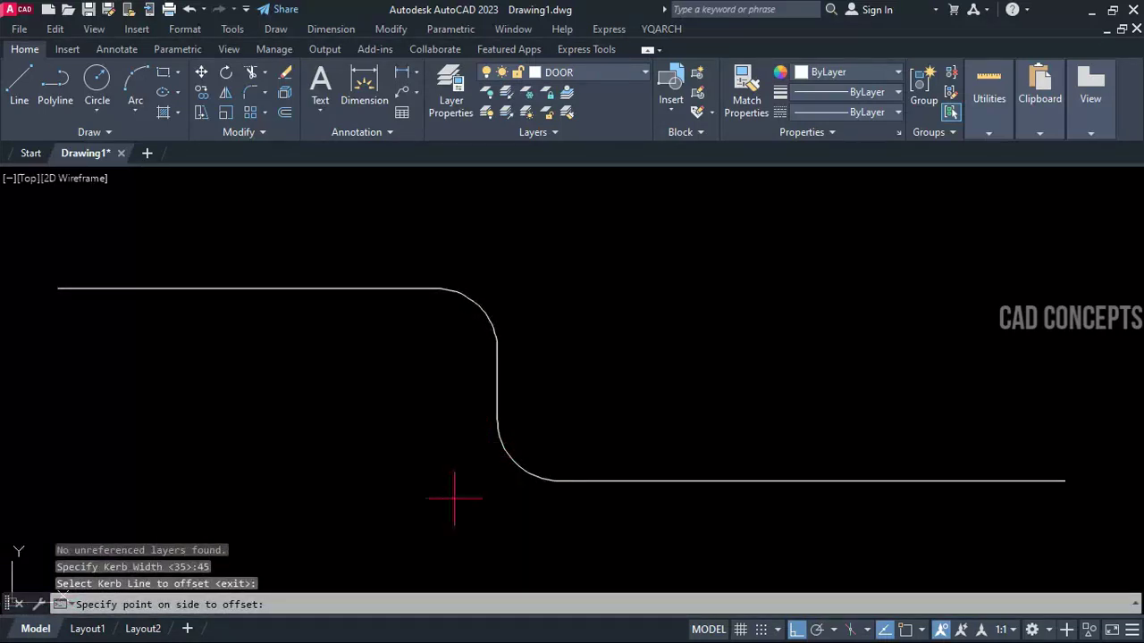
click(462, 481)
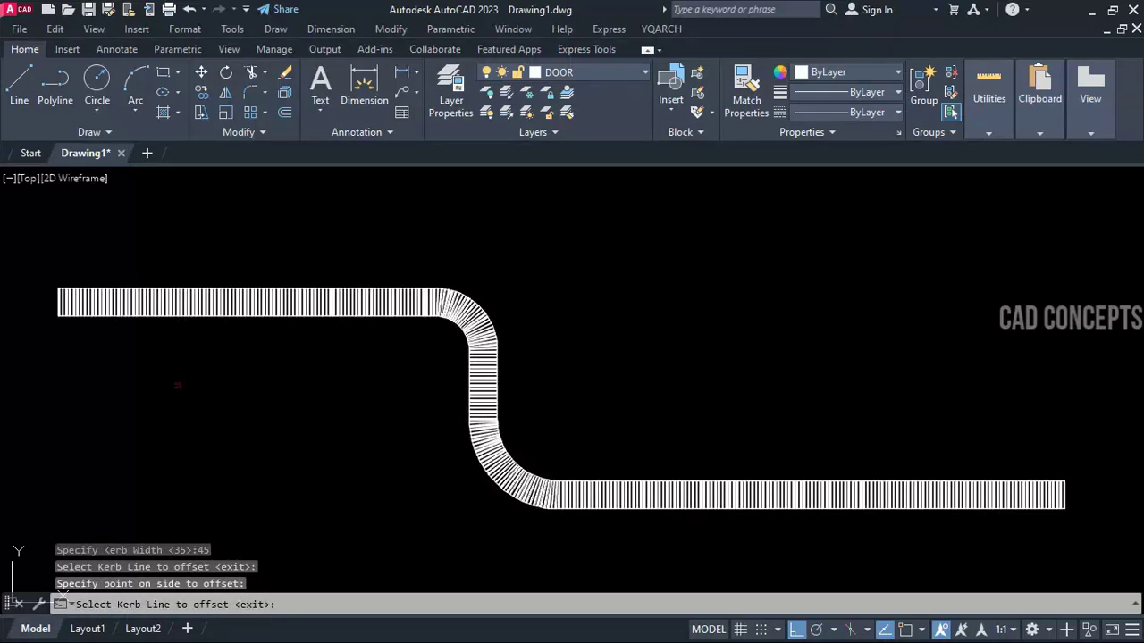
scroll(523, 510, up, 5)
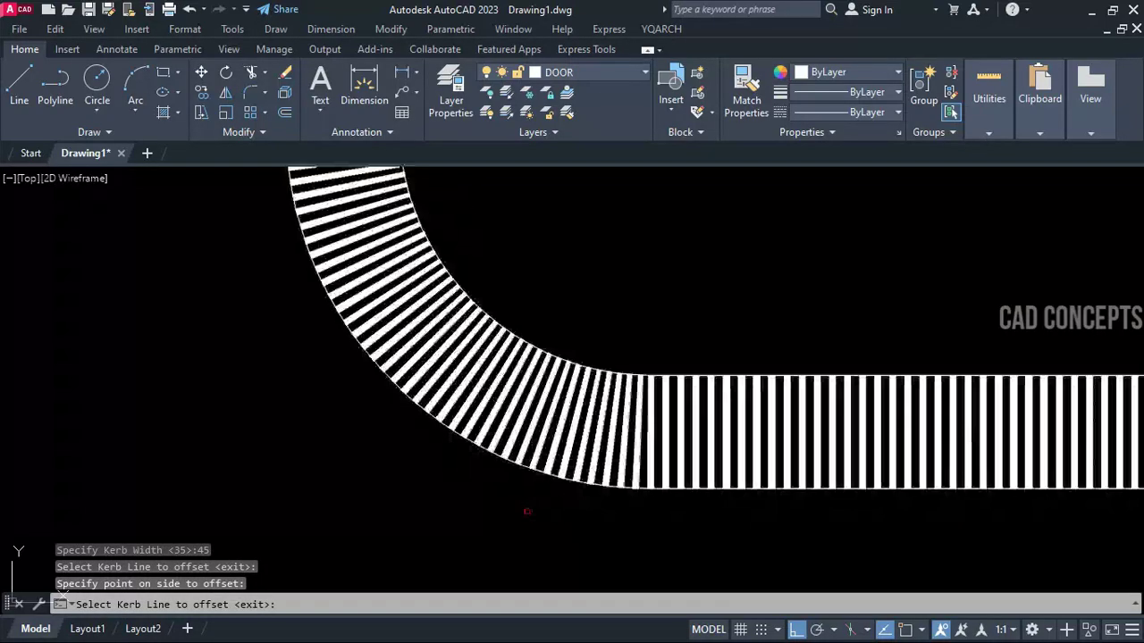
key(Escape)
click(511, 301)
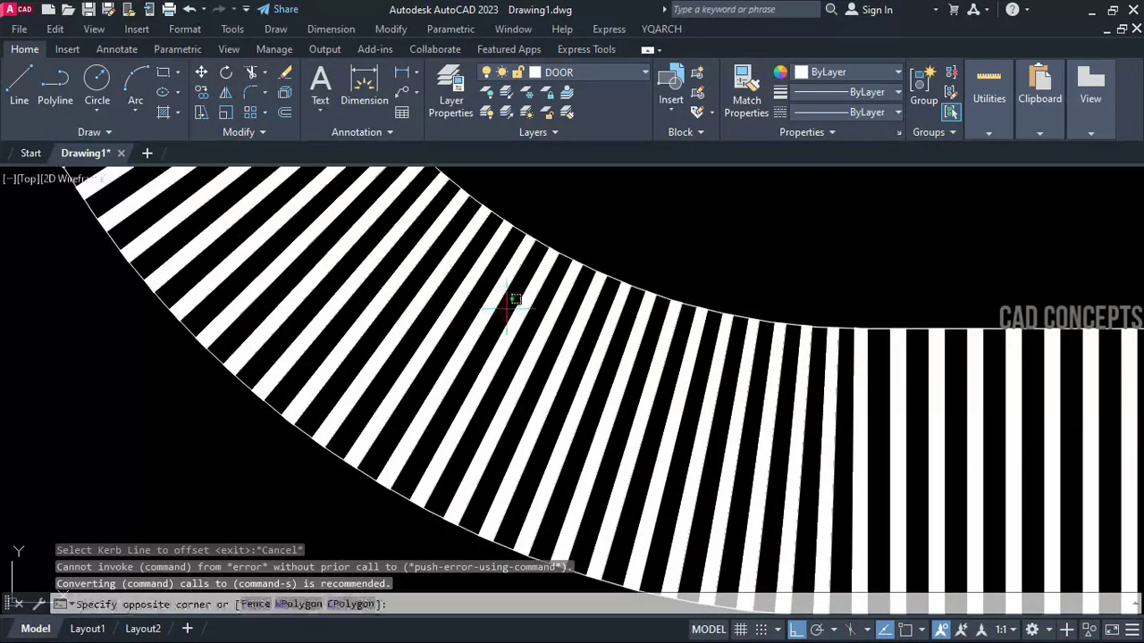
scroll(344, 400, down, 6)
key(Escape)
scroll(308, 389, up, 3)
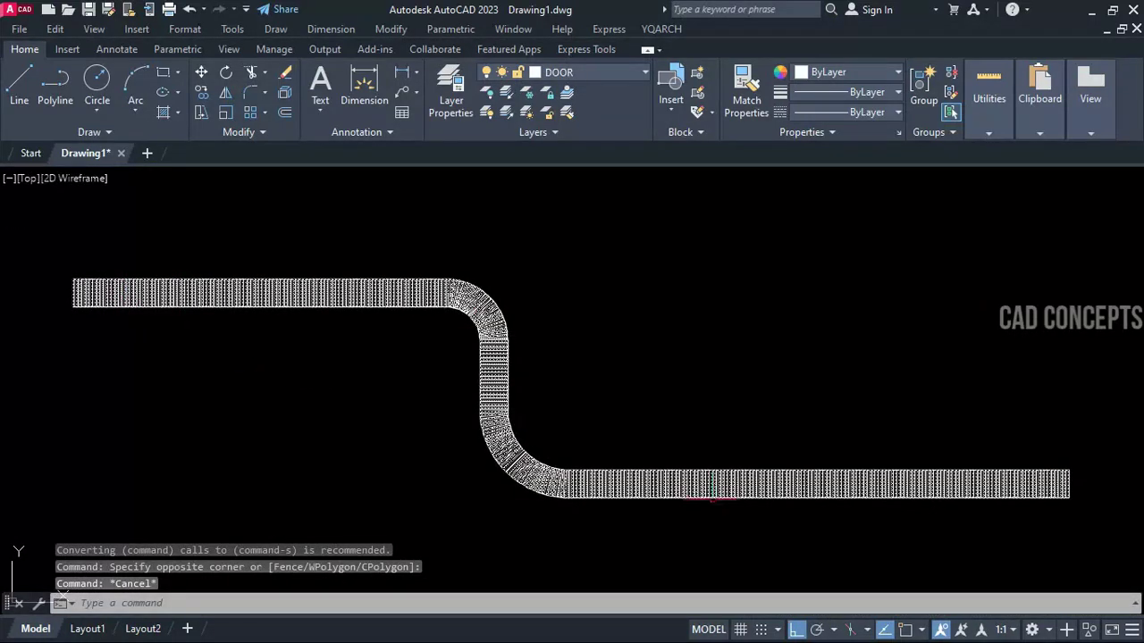
click(834, 319)
click(339, 493)
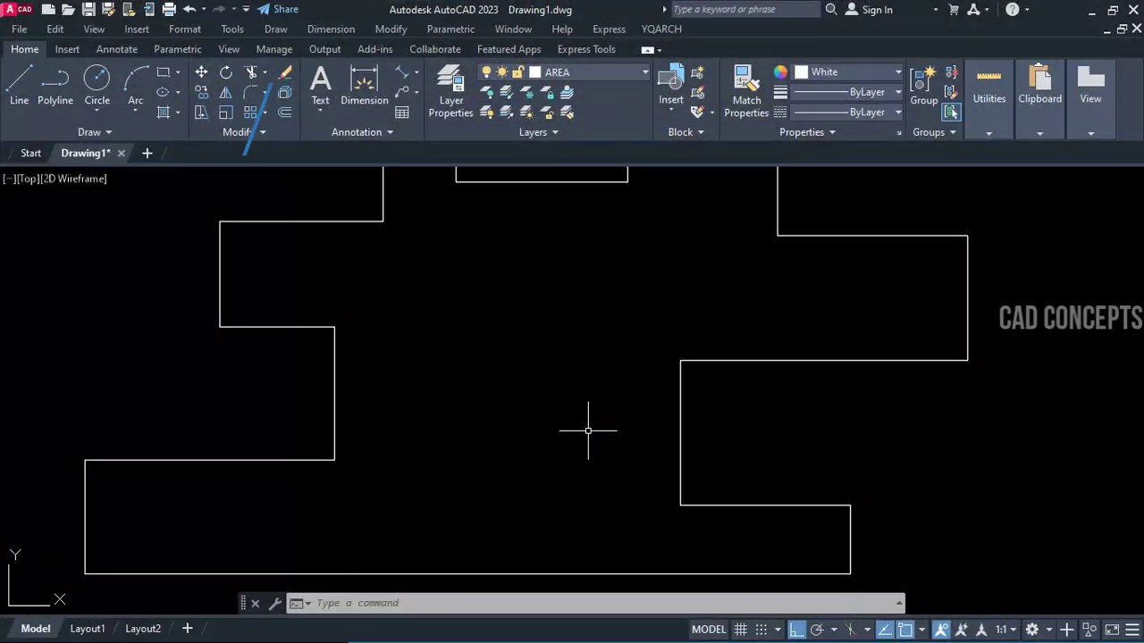
Dimension every segment of the stepped closed polyline with the PDIM command.
scroll(590, 427, down, 2)
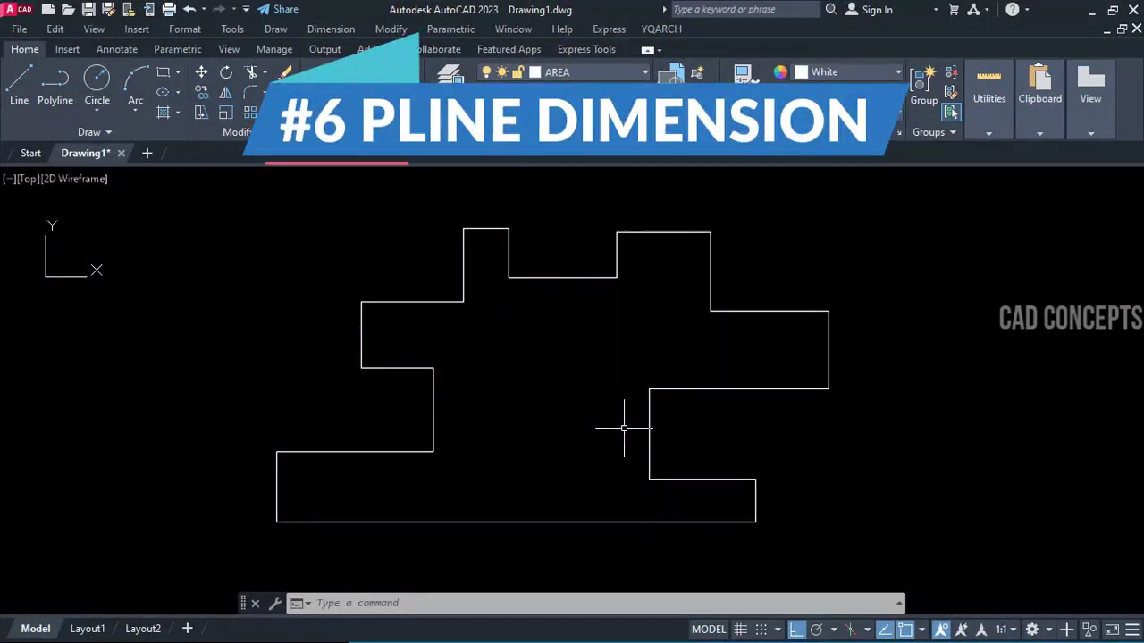
click(211, 555)
click(999, 211)
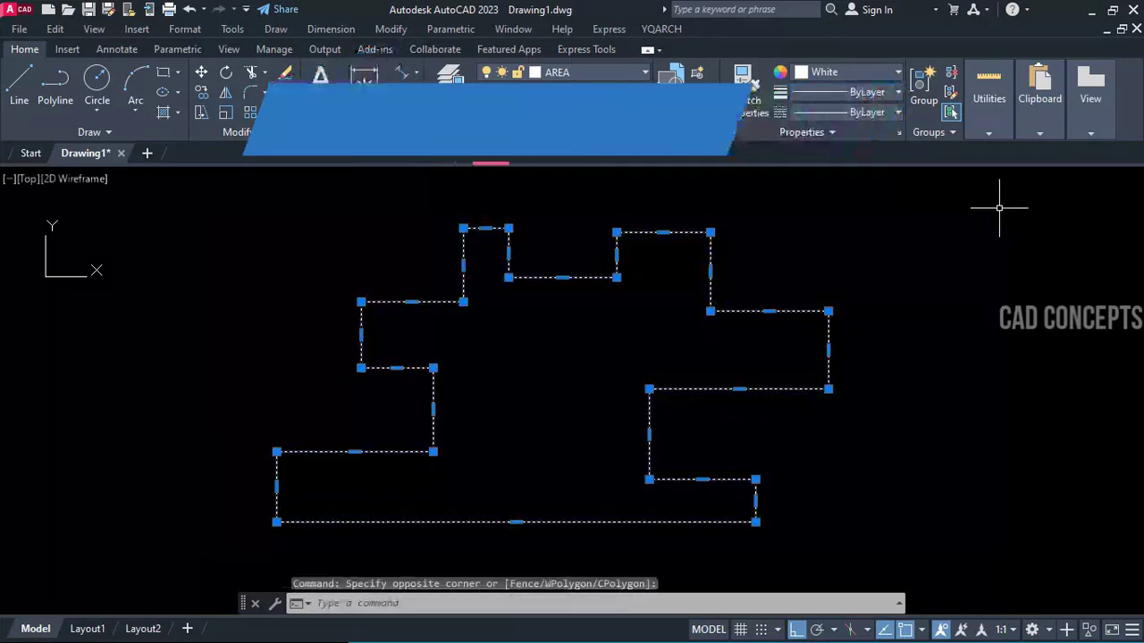
key(Escape)
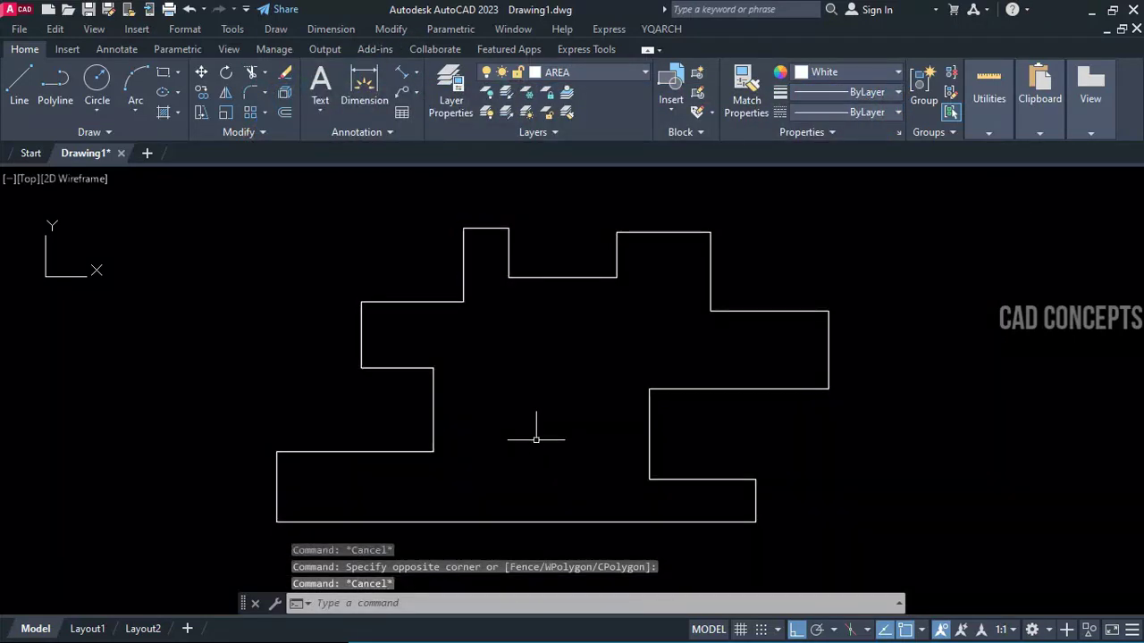
text(PDIM)
key(Return)
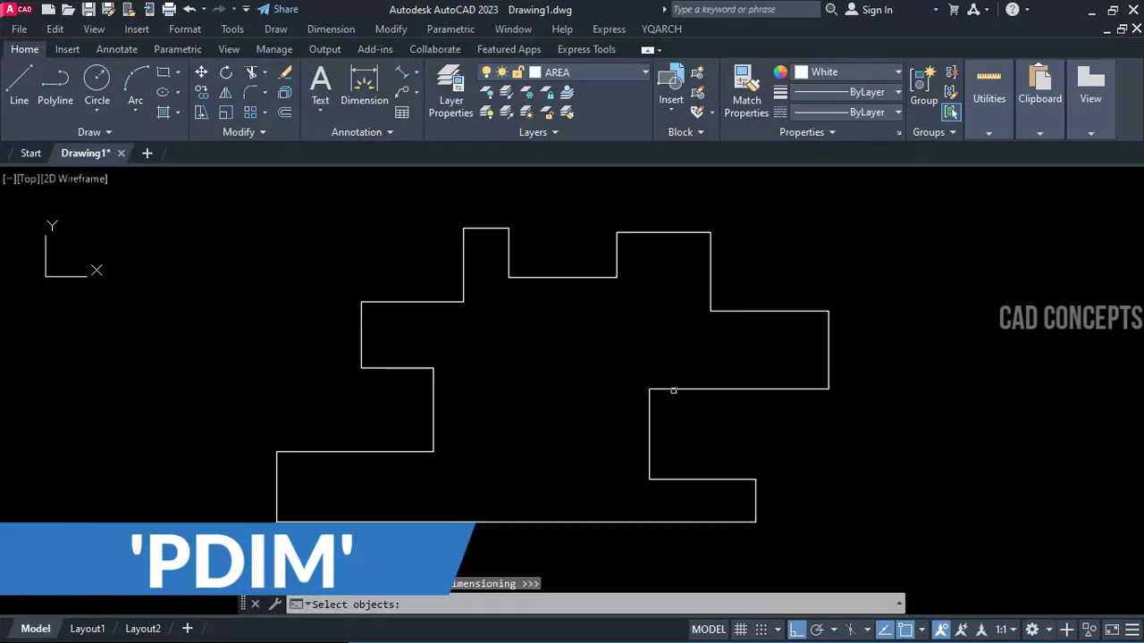
click(679, 388)
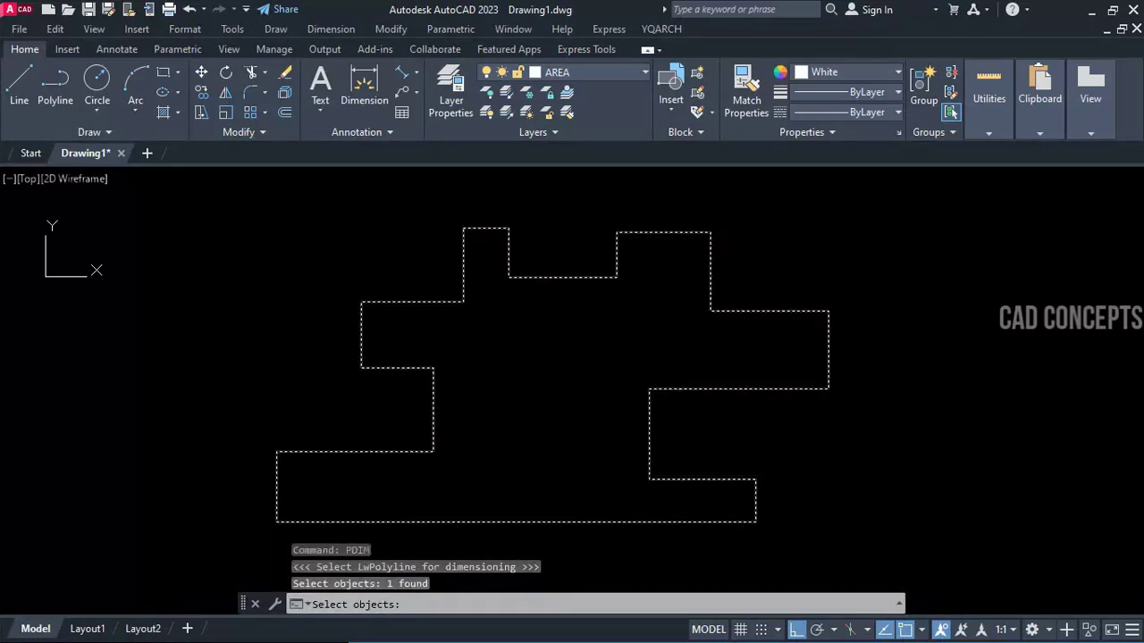
key(Return)
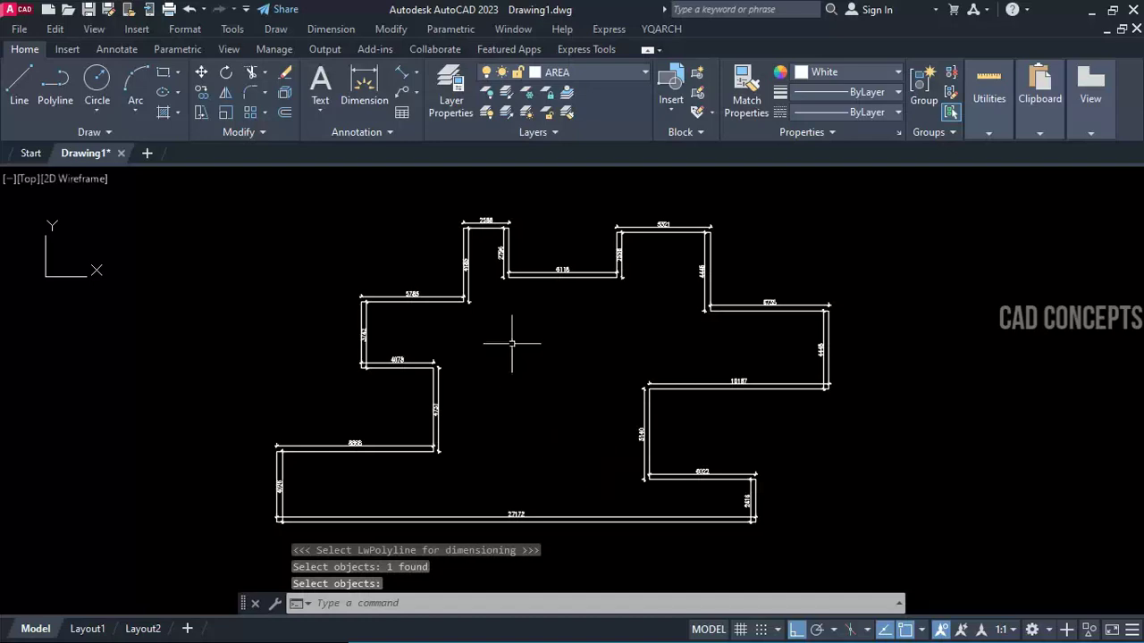
Examine the segment dimensions all around the stepped polyline outline.
scroll(329, 464, up, 4)
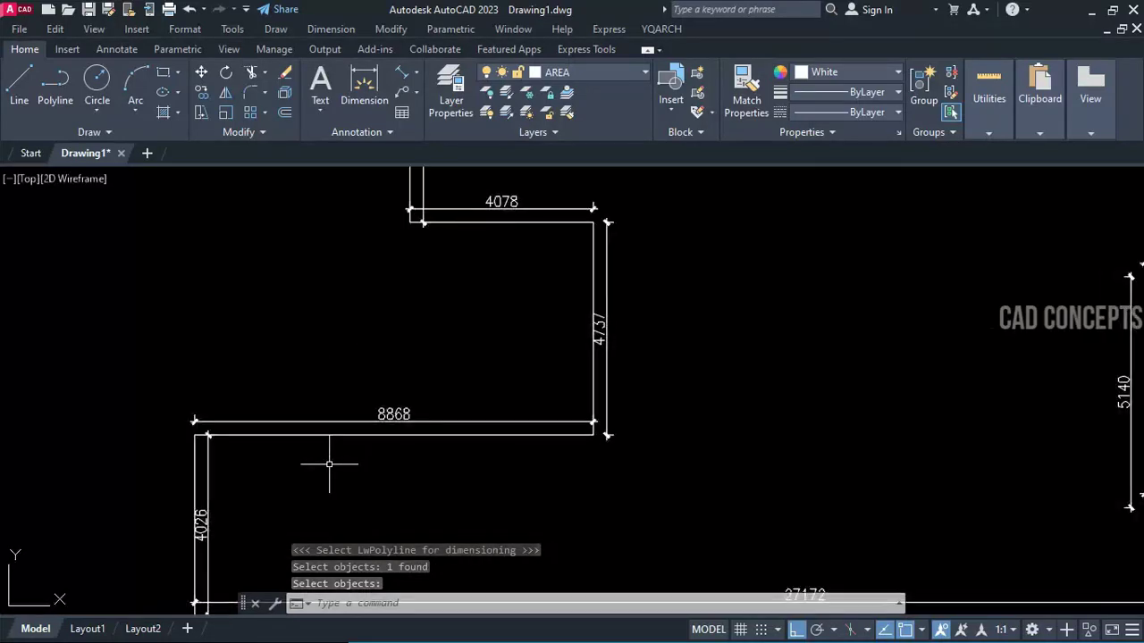
middle_drag(766, 340, 593, 536)
scroll(840, 399, down, 2)
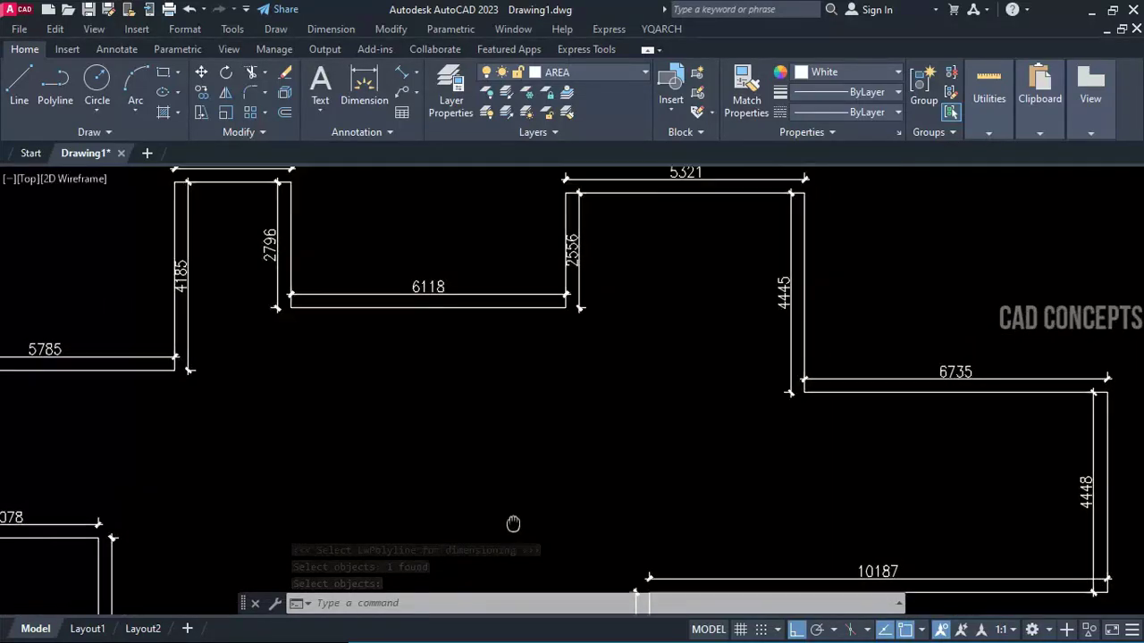
mouse_move(510, 524)
middle_down()
mouse_move(490, 554)
mouse_move(407, 316)
middle_up()
scroll(458, 452, up, 2)
mouse_move(459, 452)
middle_down()
mouse_move(551, 274)
mouse_move(850, 362)
mouse_move(752, 381)
middle_up()
scroll(592, 425, down, 4)
middle_drag(592, 425, 501, 437)
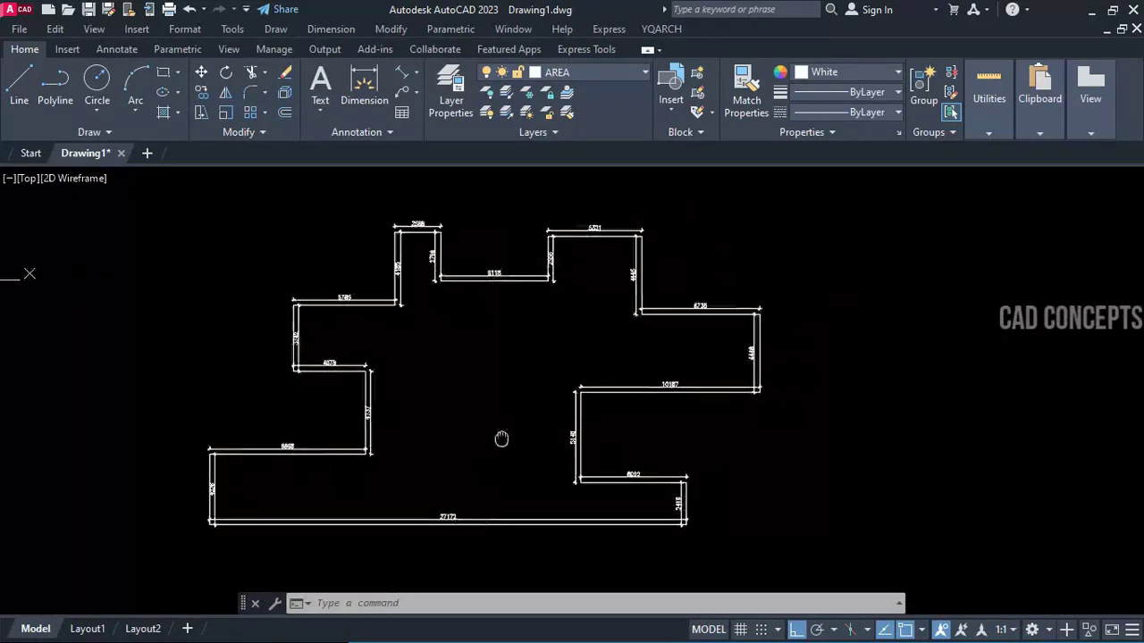
Draw two rectangles beside the dimensioned outline, one at its upper right and a larger one lower and further right.
text(rec)
key(Return)
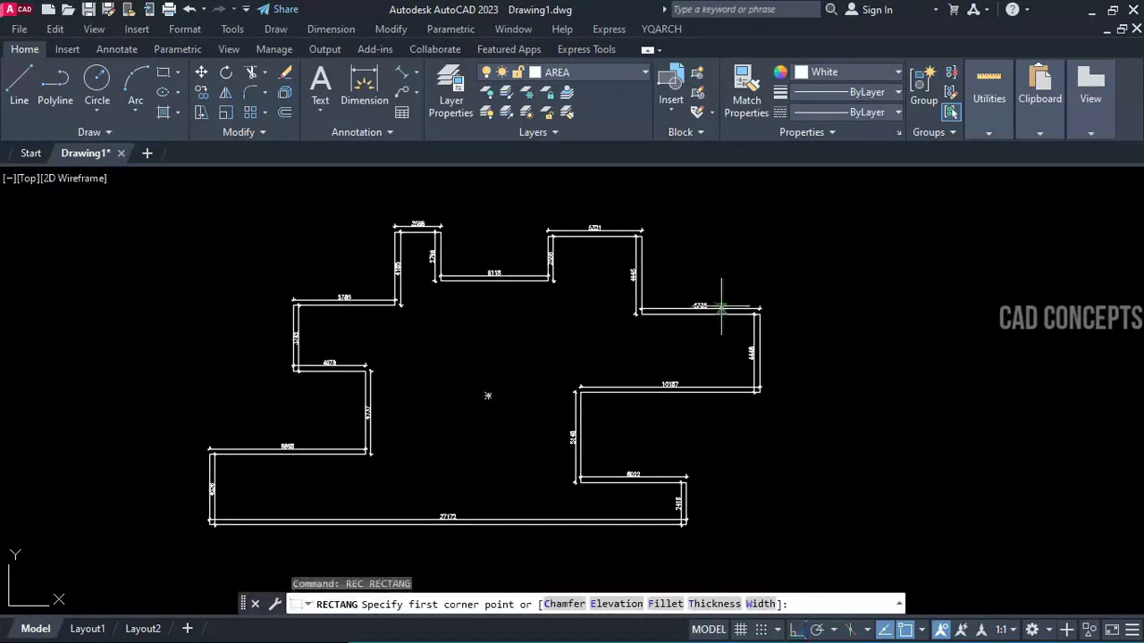
click(745, 202)
click(910, 281)
key(Return)
click(854, 345)
click(1032, 450)
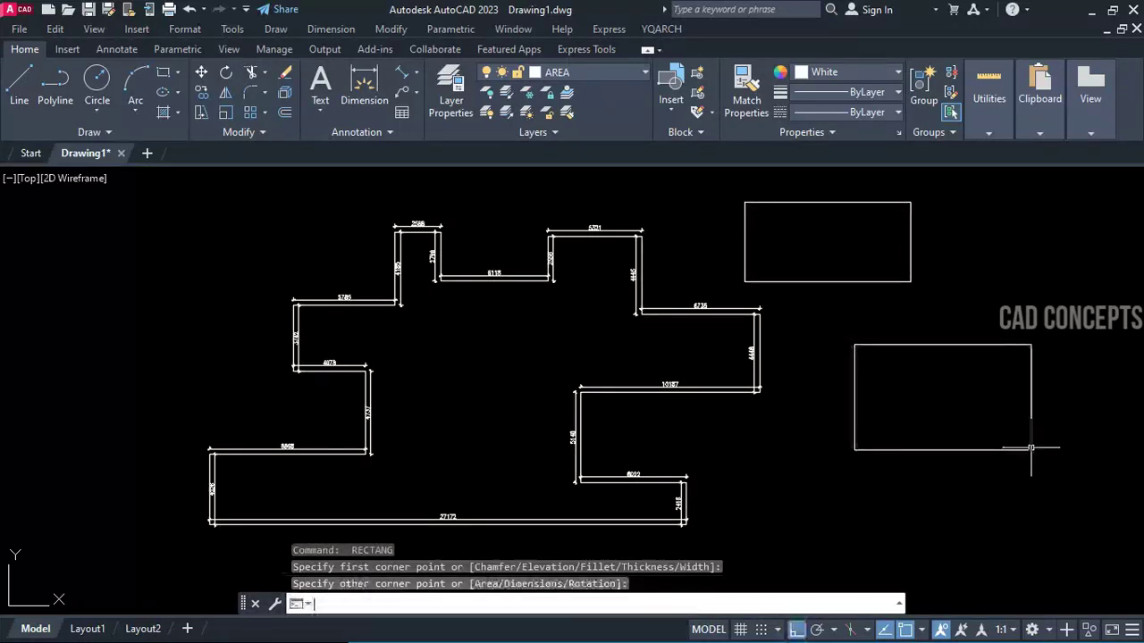
Add two more rectangles, one at the far upper right and a wide one below the others, and end the command.
key(Return)
click(1112, 192)
click(969, 280)
key(Return)
click(1070, 482)
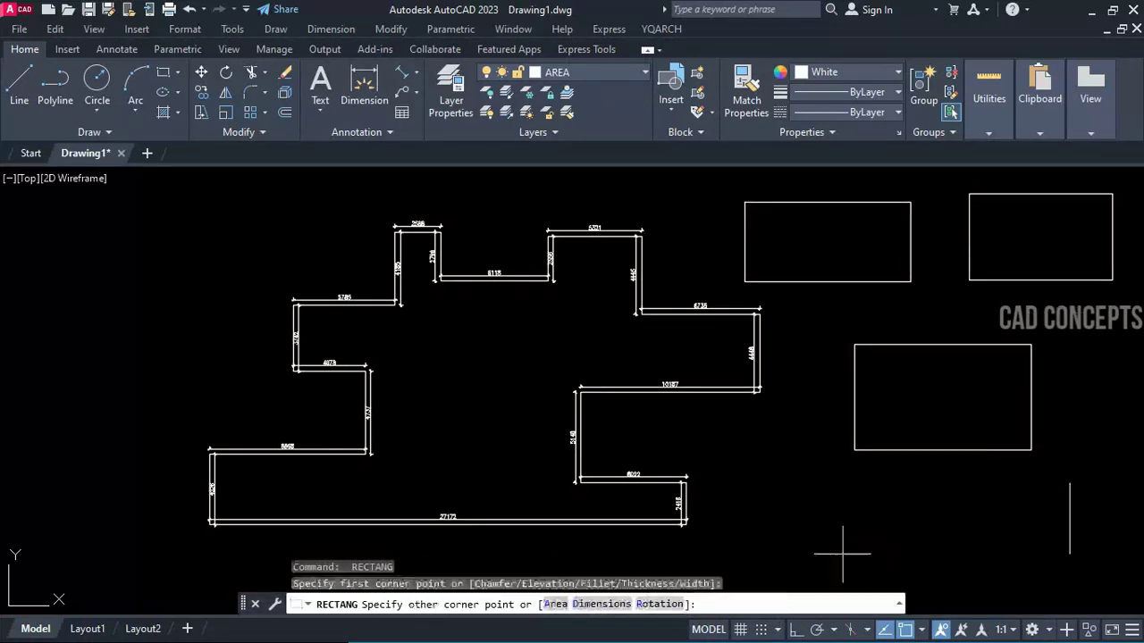
click(809, 562)
key(Escape)
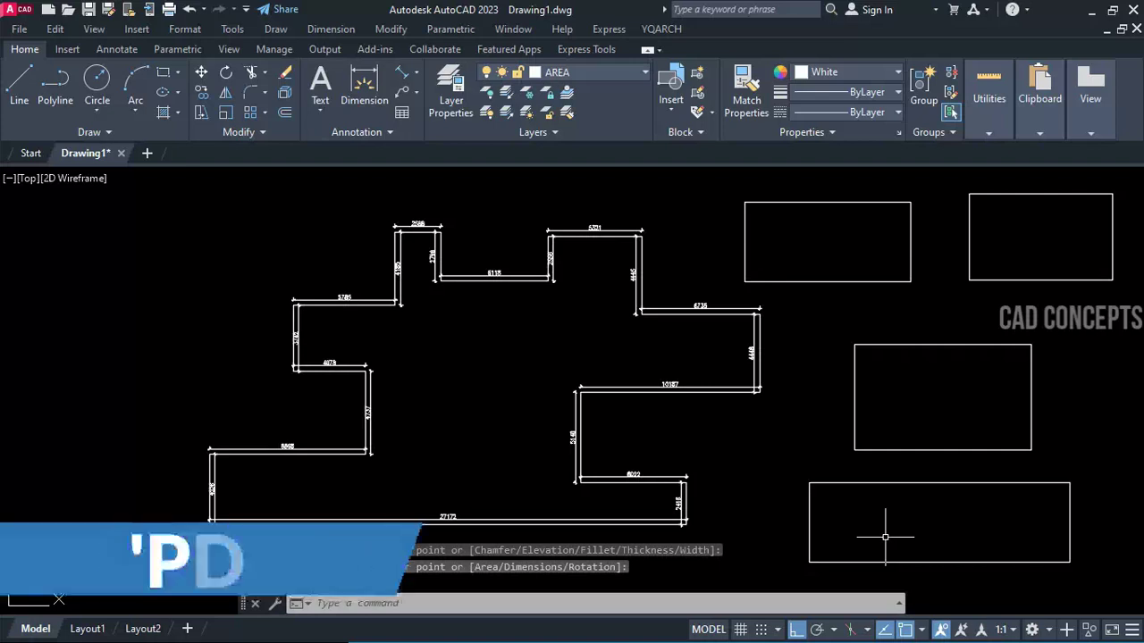
Dimension all sides of the four rectangles beside the stepped outline at once with the PDIM command.
text(pdim)
key(Return)
click(983, 487)
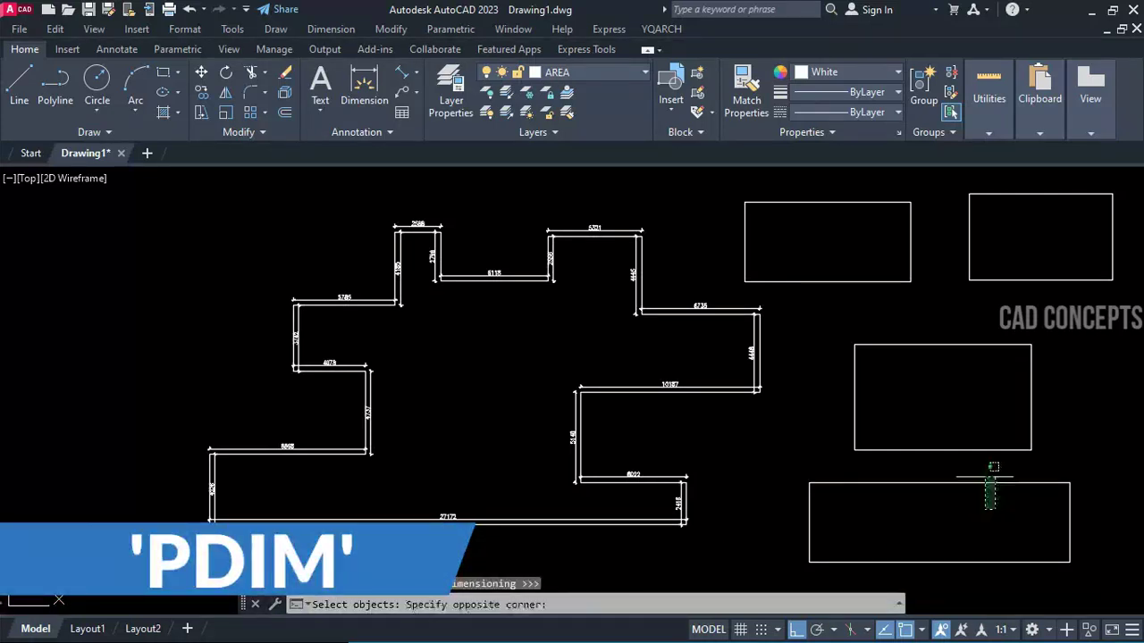
click(891, 224)
key(Return)
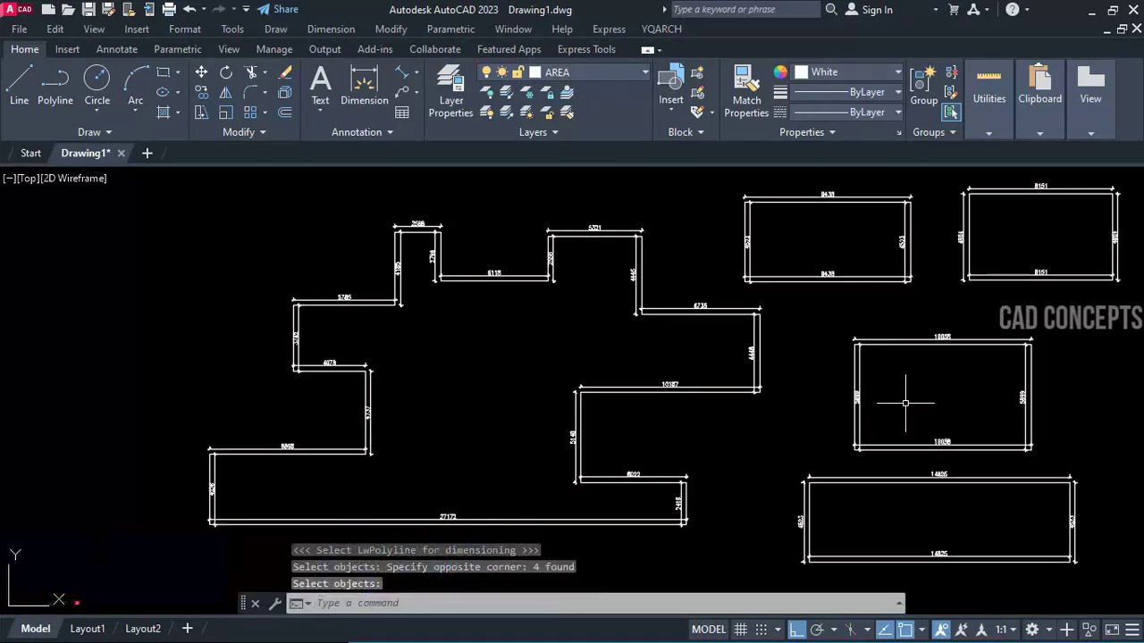
key(Escape)
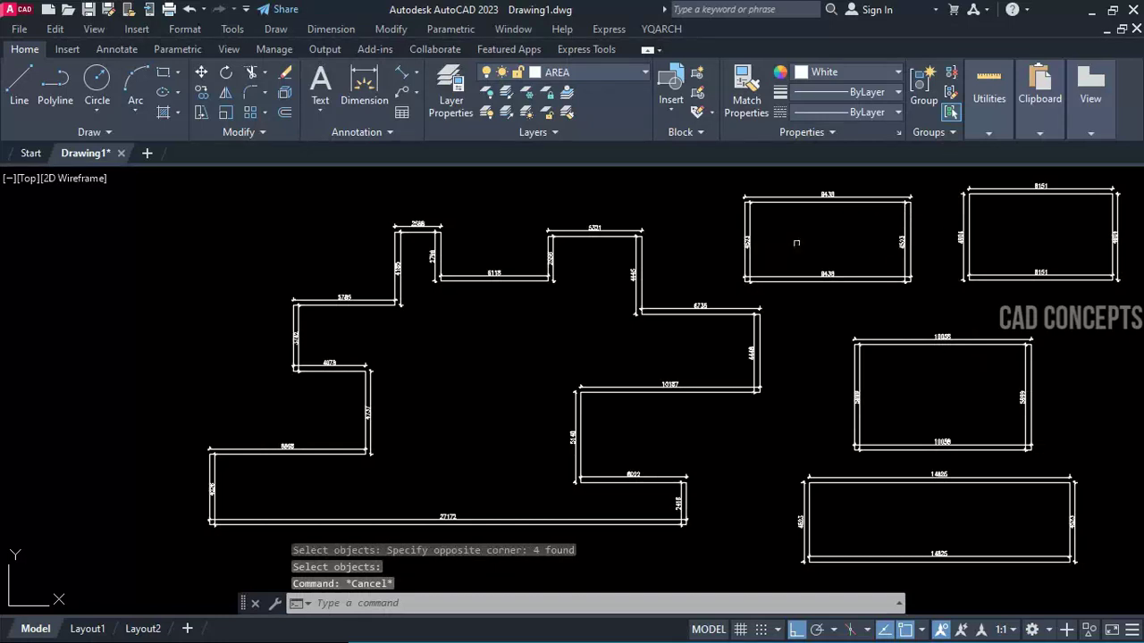
middle_drag(964, 493, 923, 494)
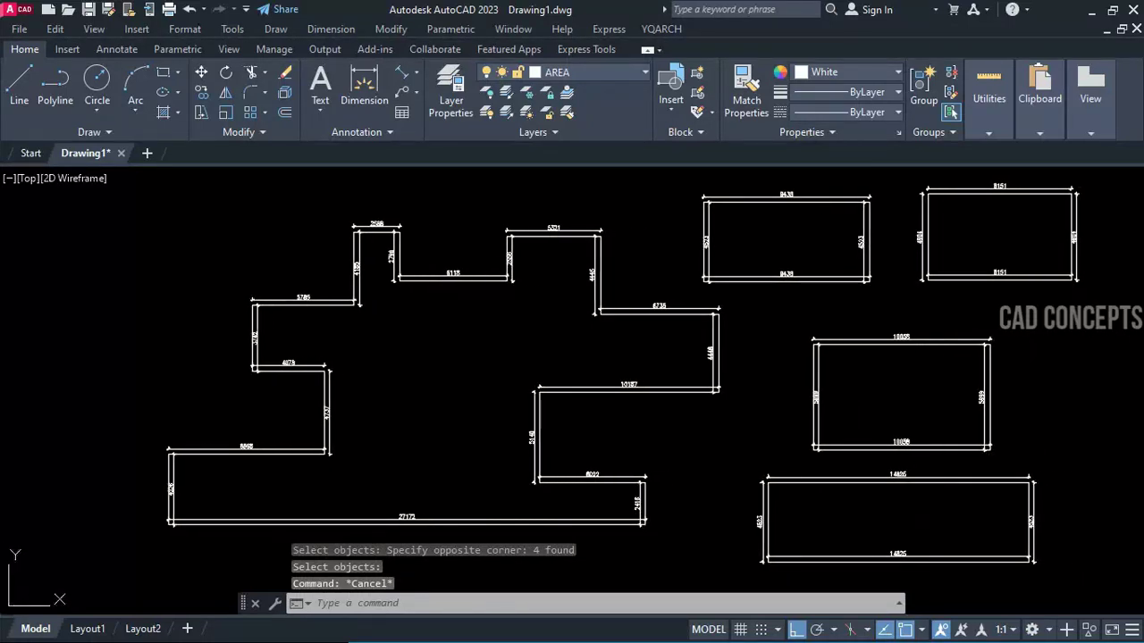
middle_drag(692, 484, 684, 484)
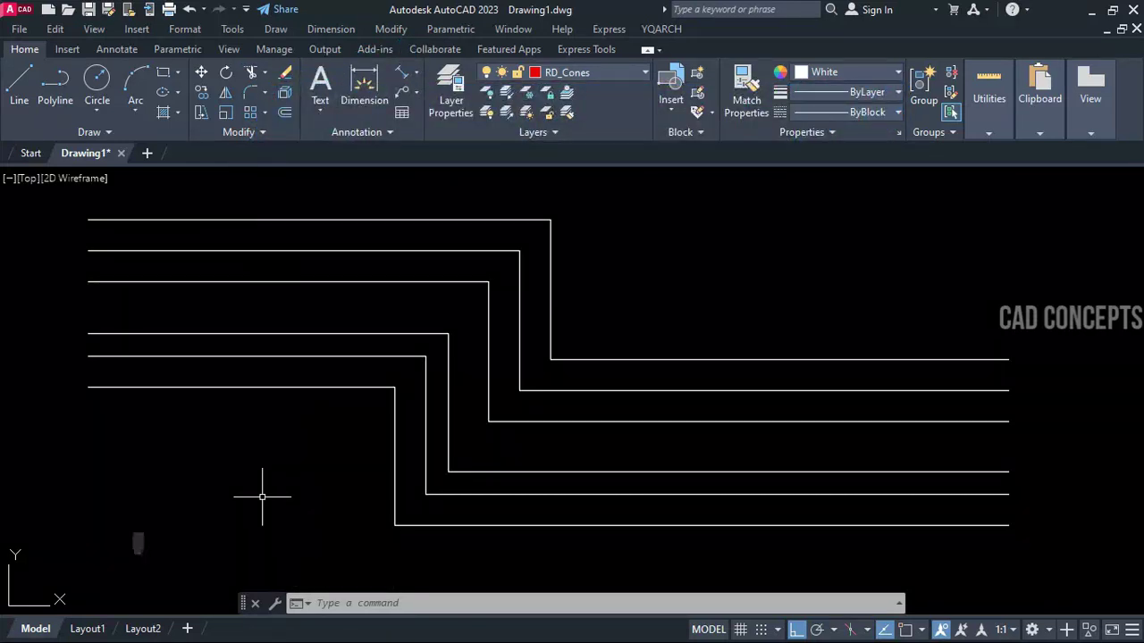
Run the CB command with a barricade width of 75 and offset the lowest road edge line downward.
text(CB)
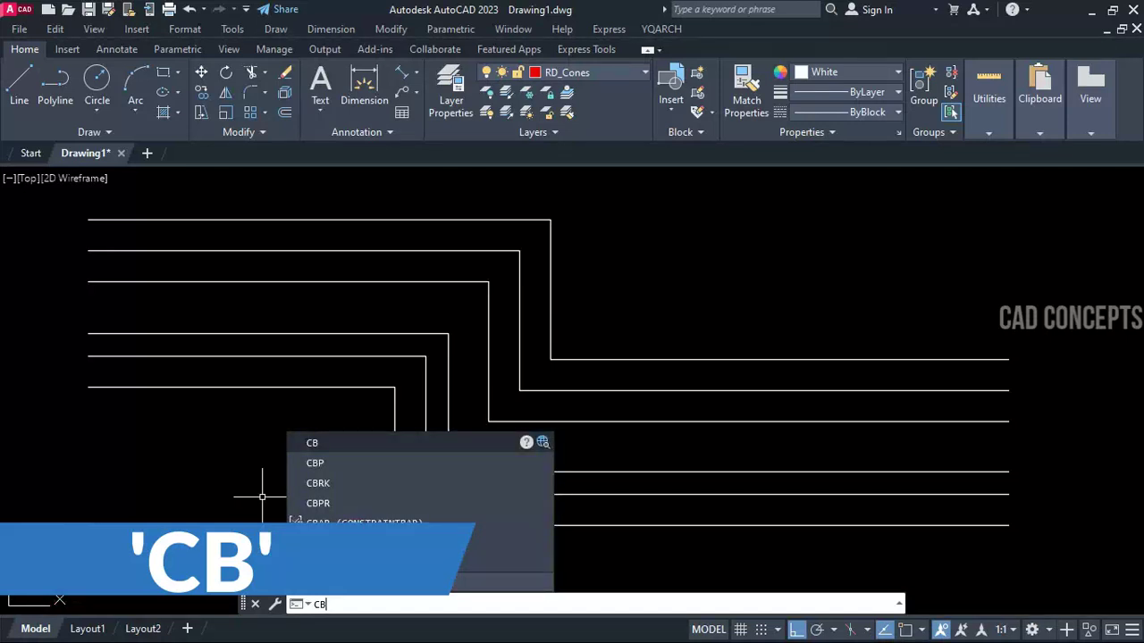
key(Return)
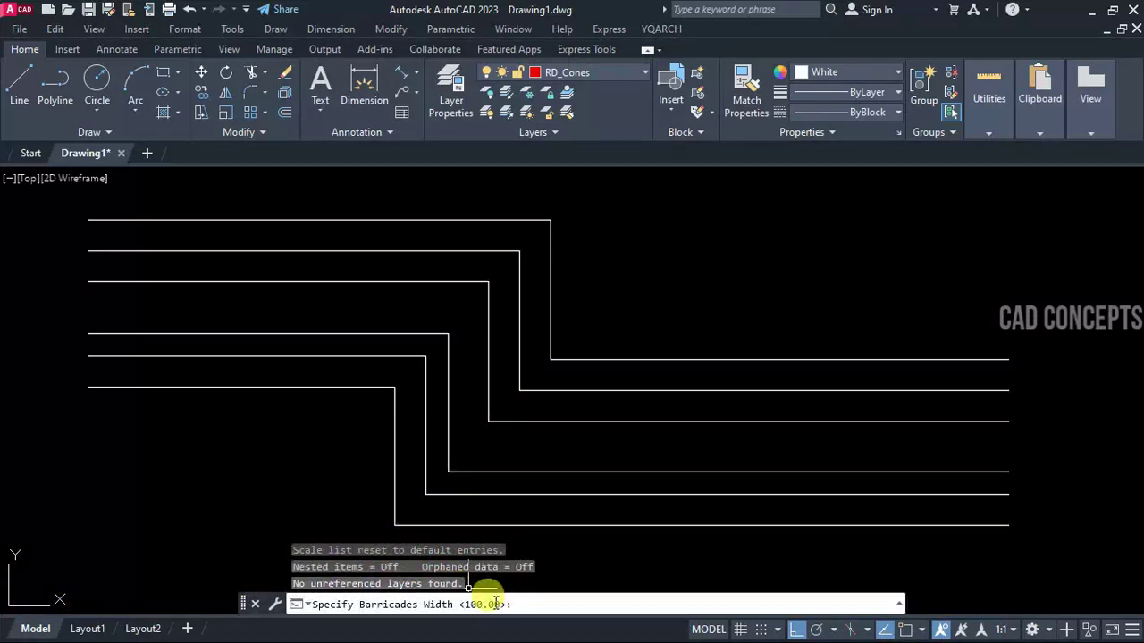
key(Return)
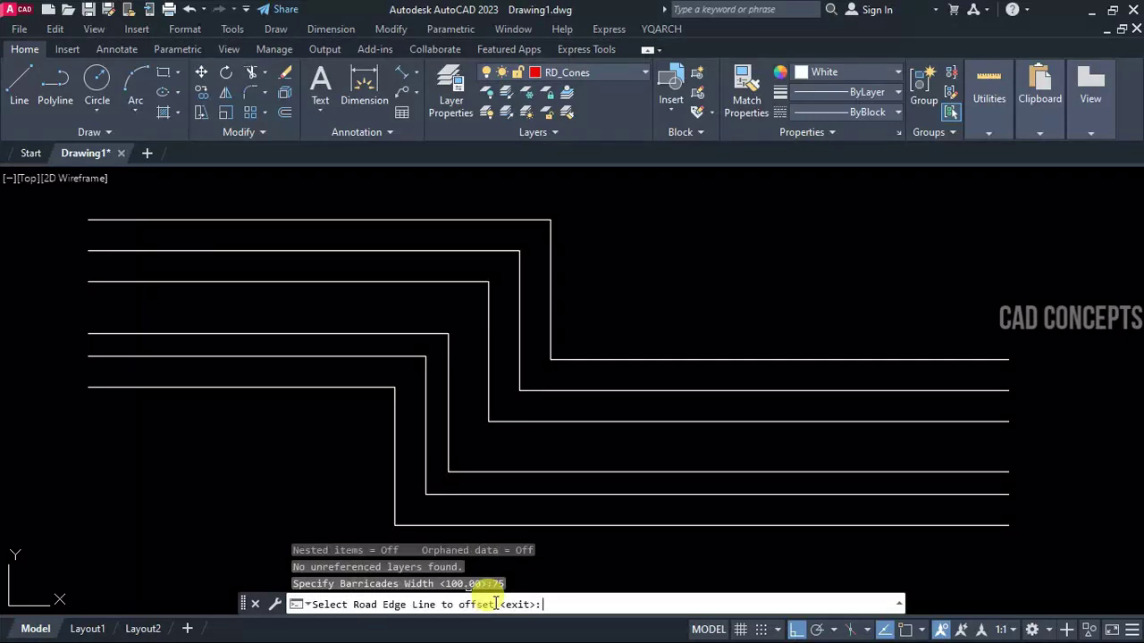
click(600, 526)
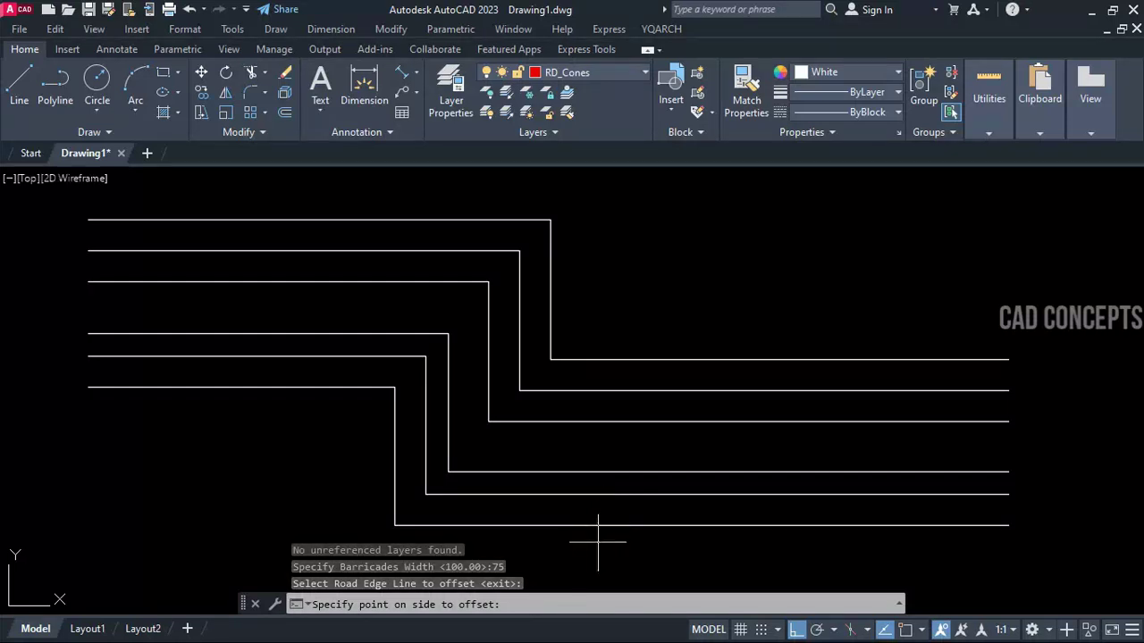
click(597, 532)
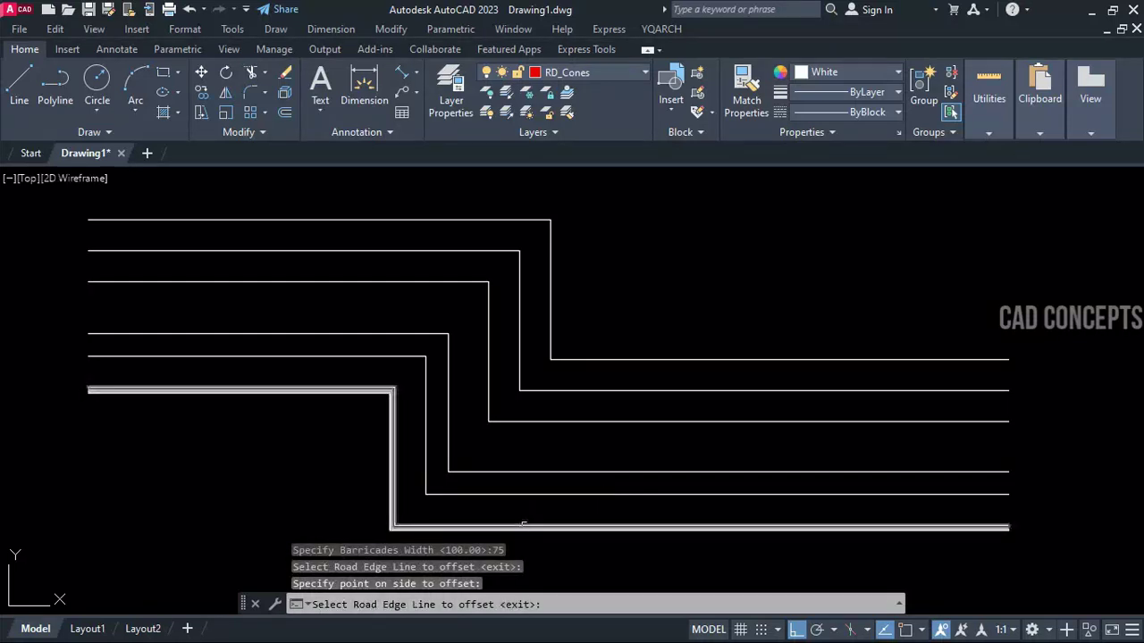
Add barricades in the gap between the third and fourth road edge lines from the top, offsetting the fourth upward and the third downward.
click(558, 471)
click(563, 458)
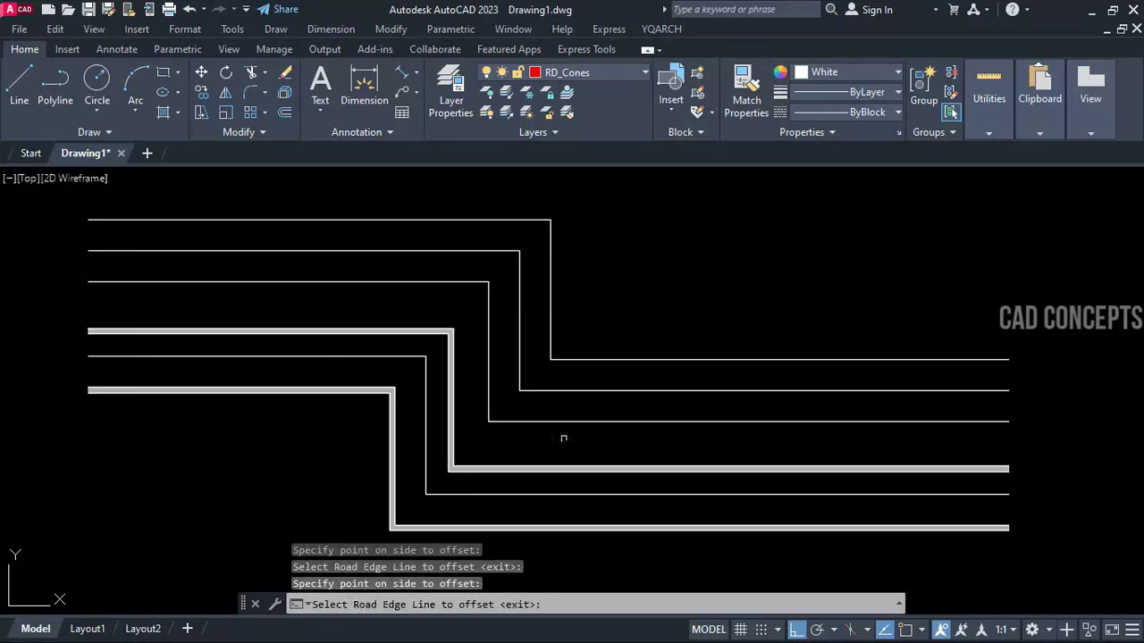
click(573, 421)
click(573, 433)
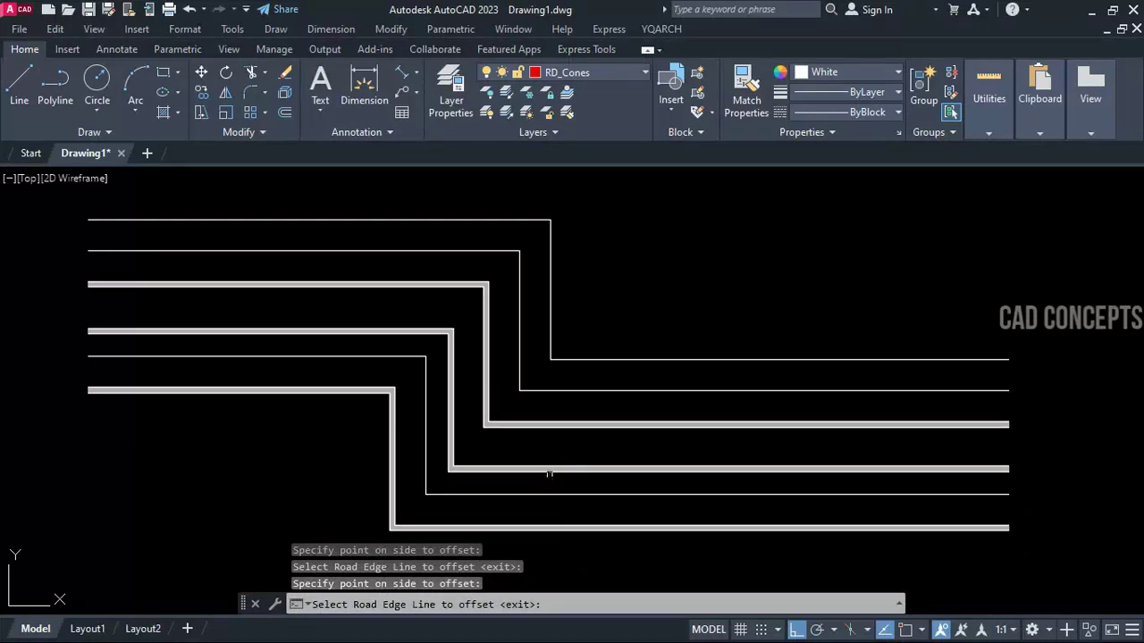
Add barricades to the two uppermost road edge lines, offsetting the second line upward and the top line downward.
click(580, 389)
click(584, 381)
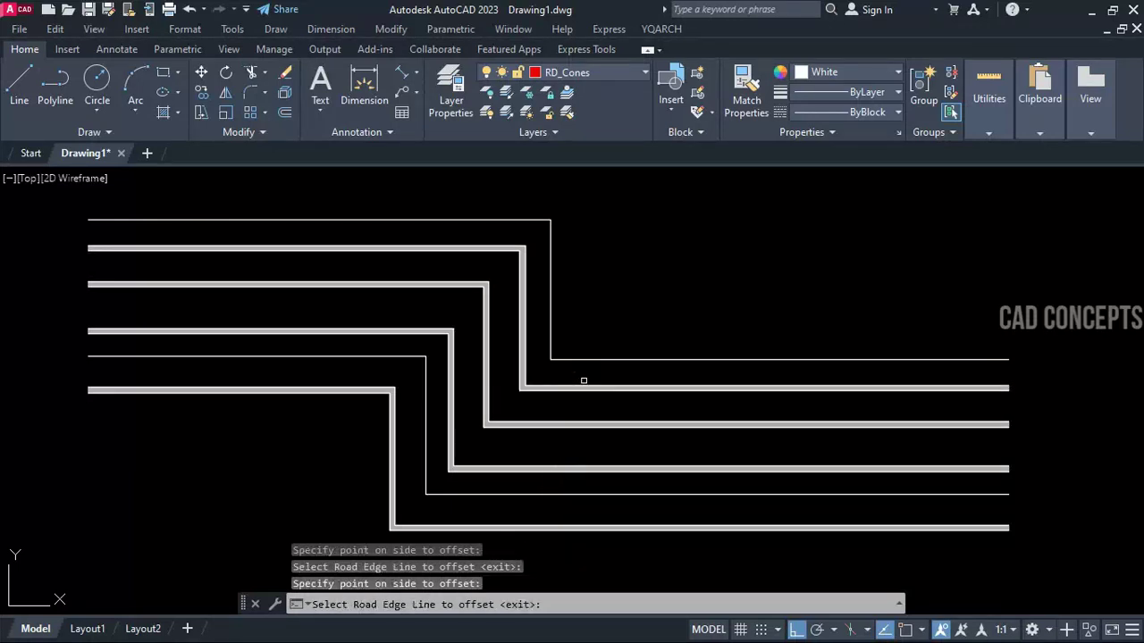
click(581, 360)
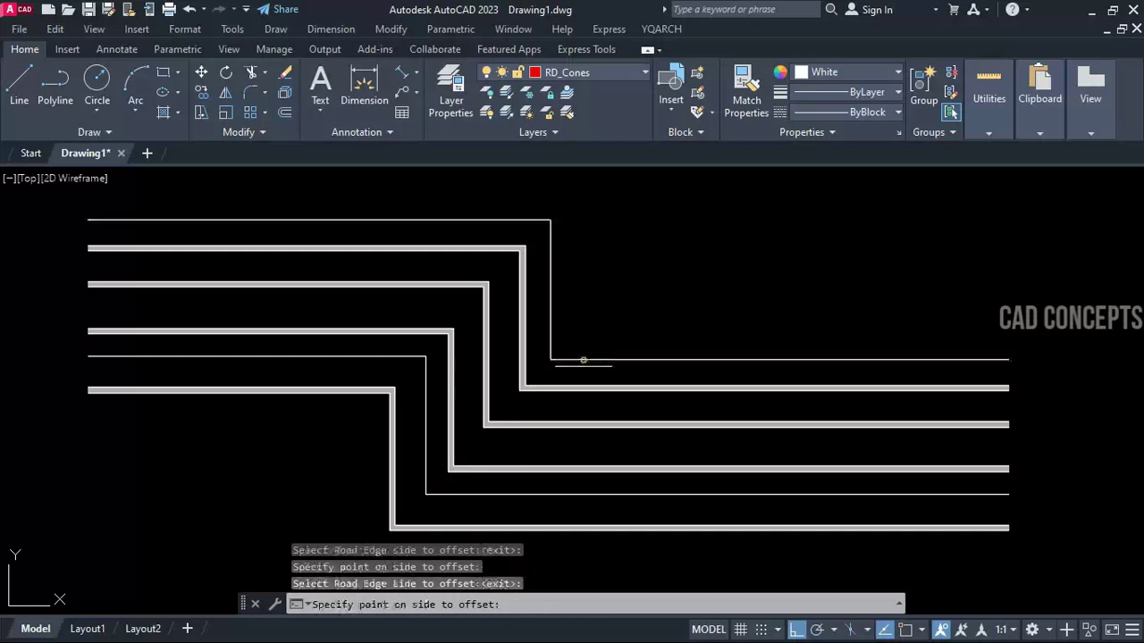
click(582, 372)
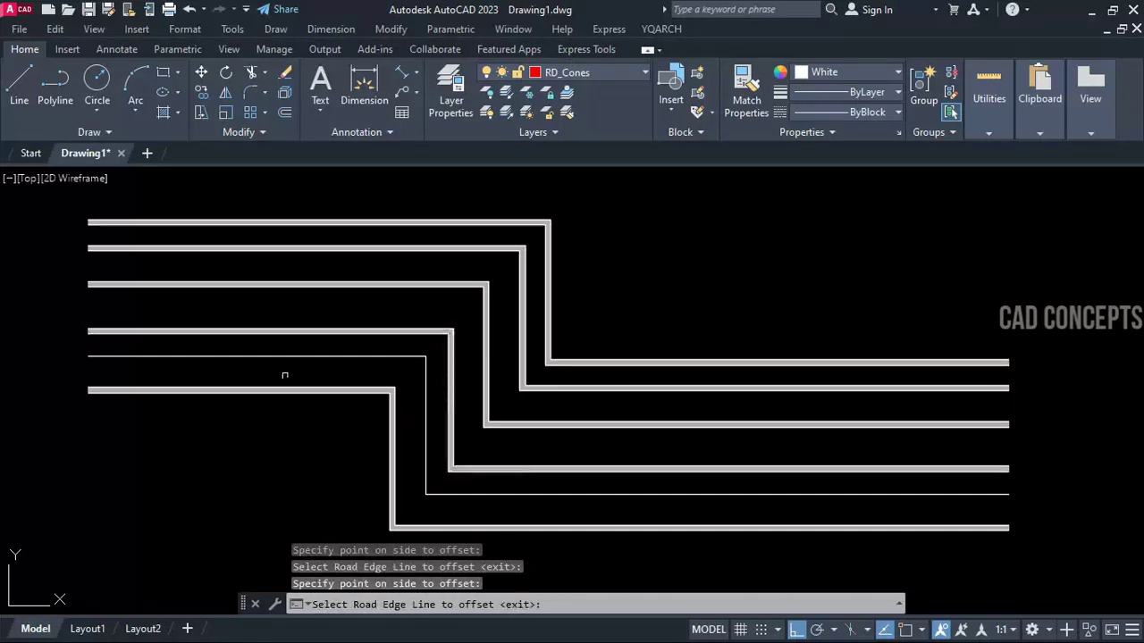
Run CB again with a barricade width of 150 and offset the remaining single road edge line downward.
key(Return)
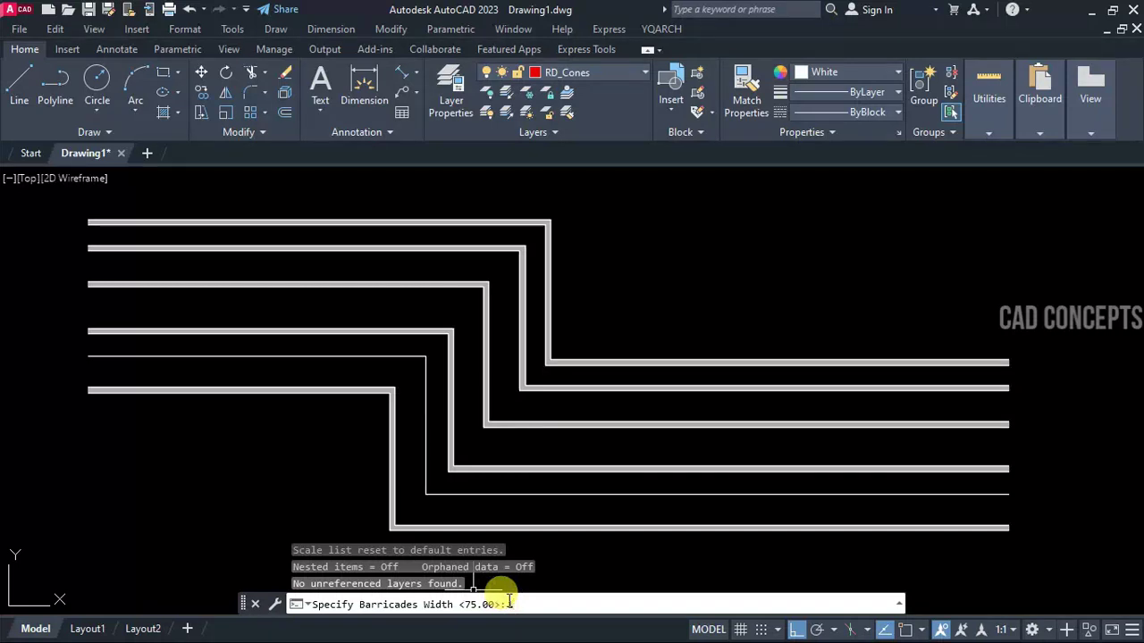
key(Return)
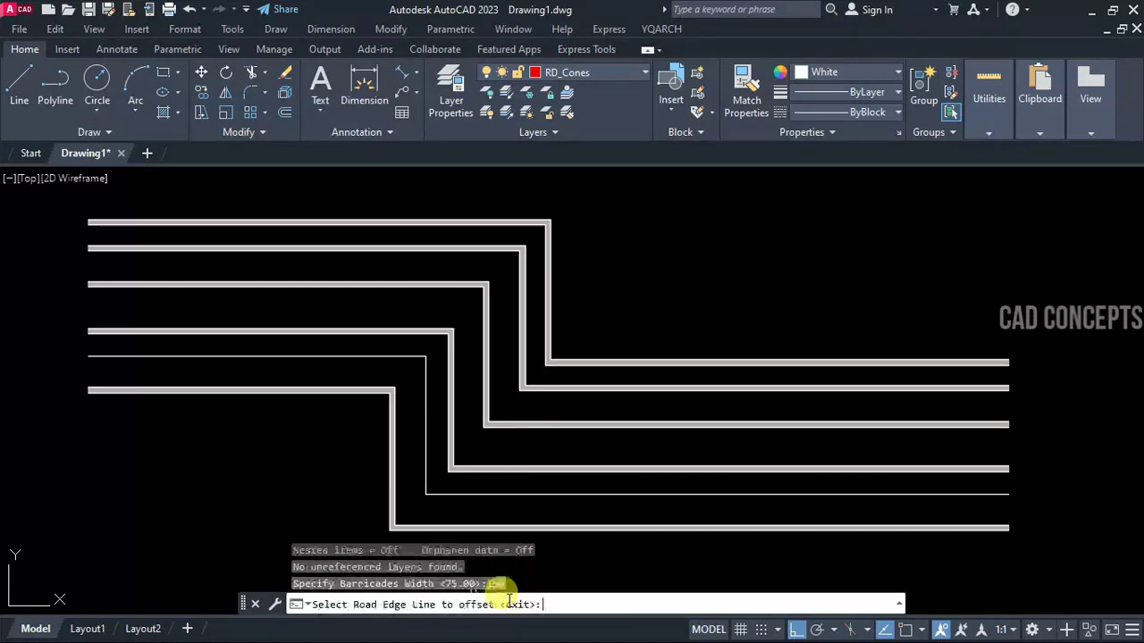
click(528, 495)
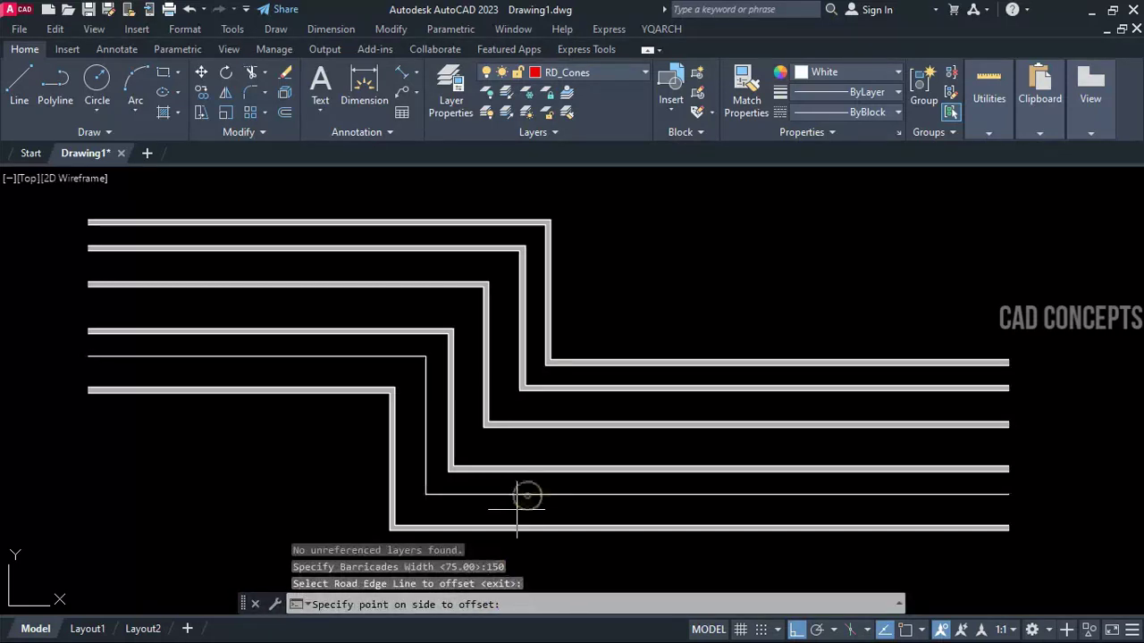
click(517, 511)
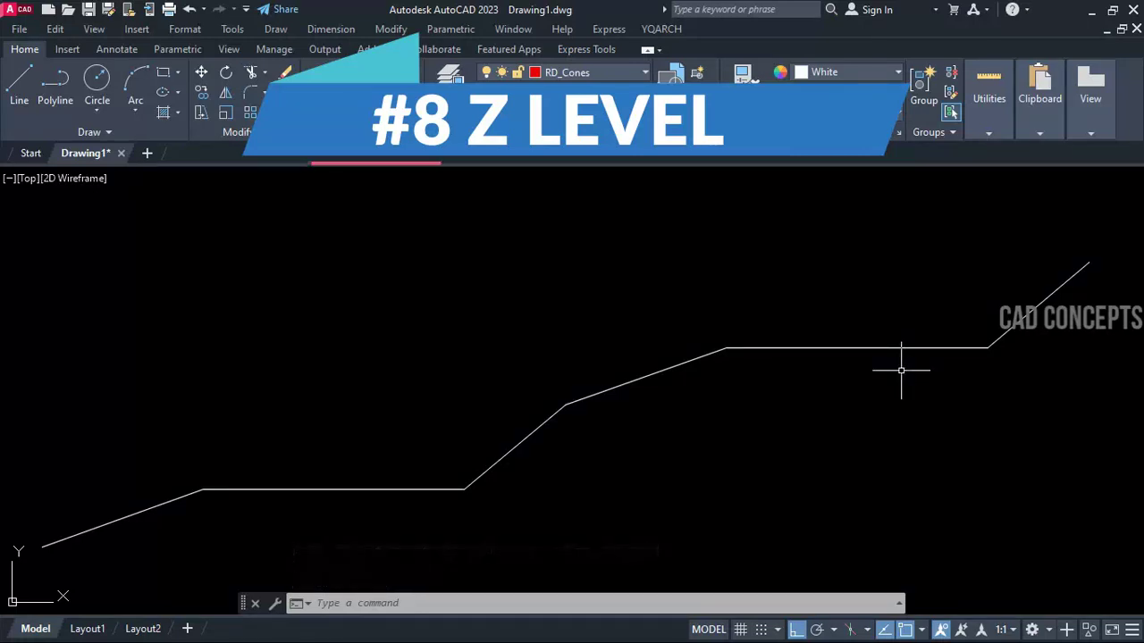
Label the elevation at the polyline's lower-left endpoint with the ZEE command, placing the text below and right of the point.
middle_drag(333, 519, 328, 517)
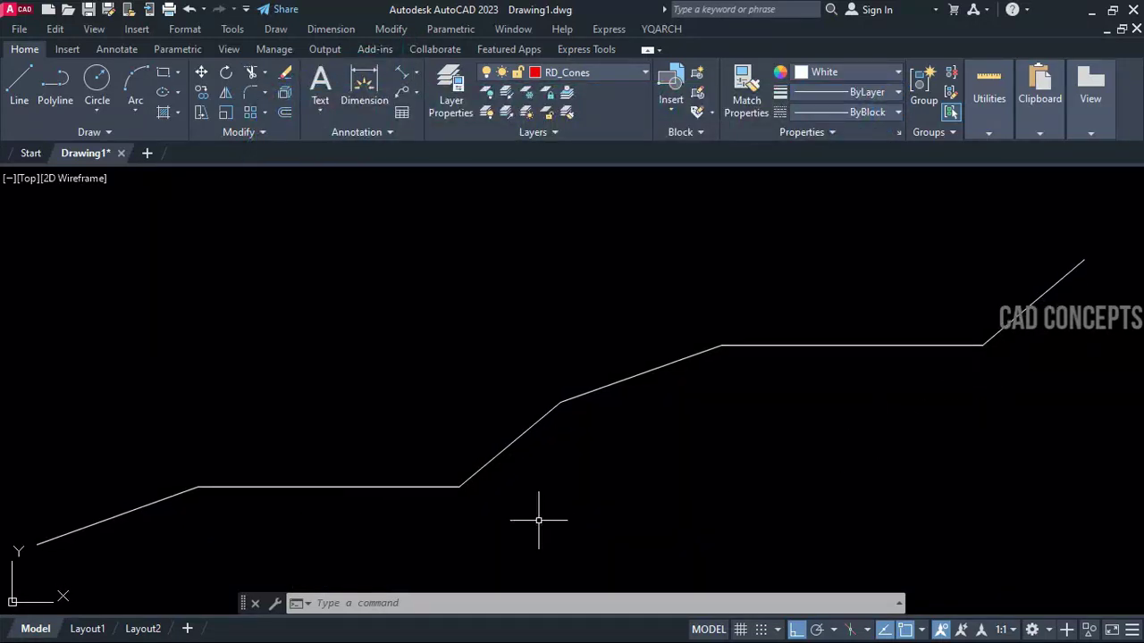
text(zee)
key(Return)
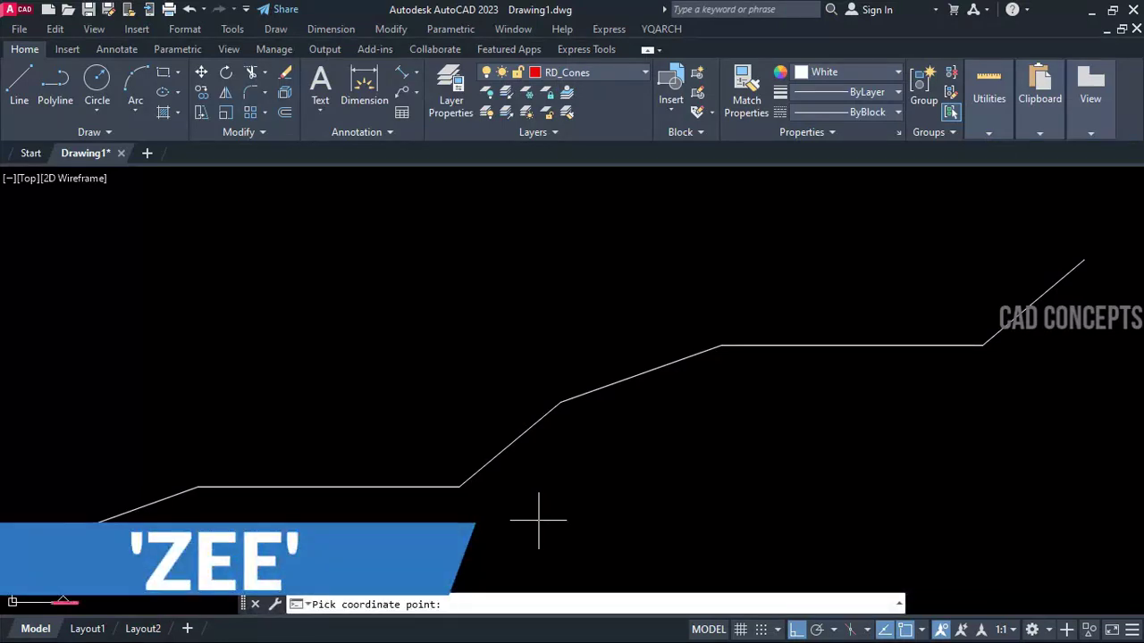
key(ctrl+z)
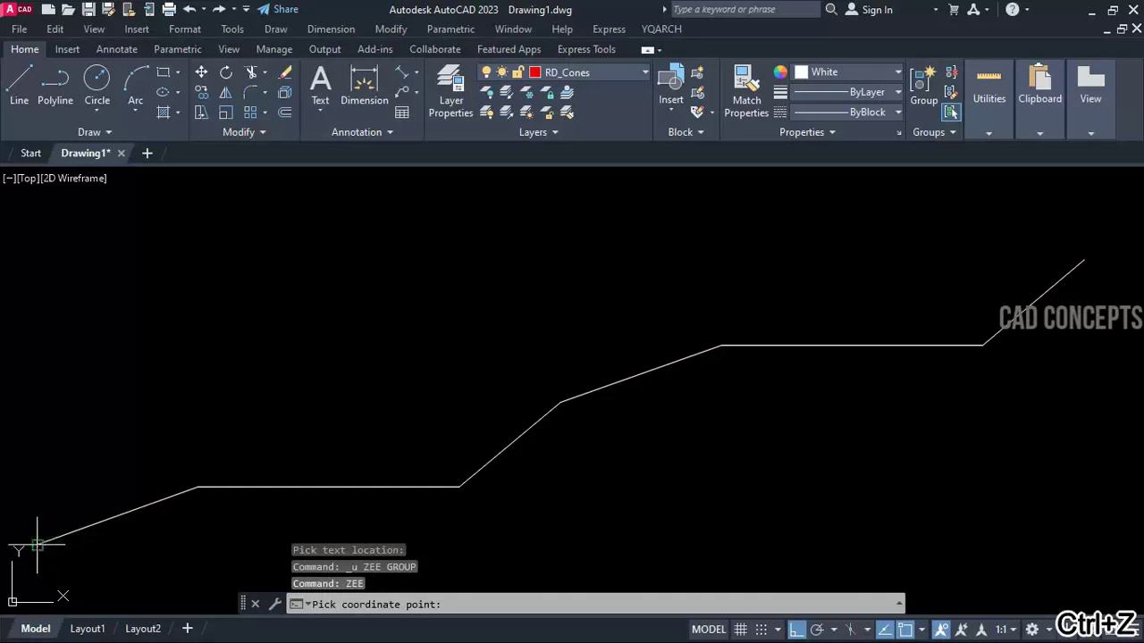
click(38, 544)
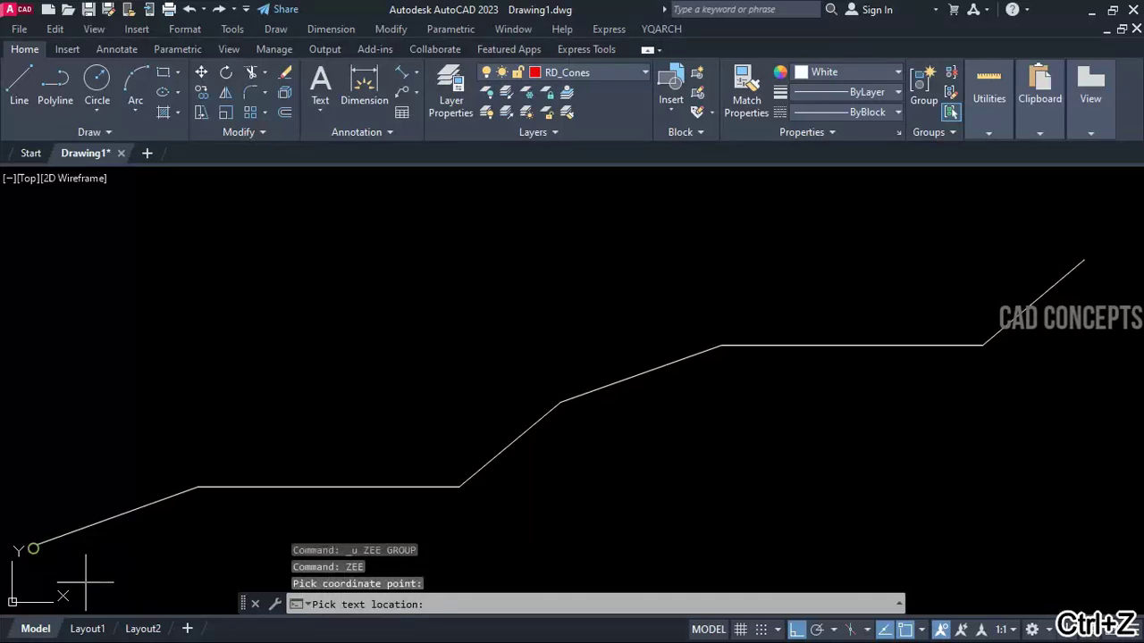
click(140, 544)
Add ZEE elevation labels at both ends of the lower horizontal segment, the left one above and the right one below.
key(Return)
click(198, 487)
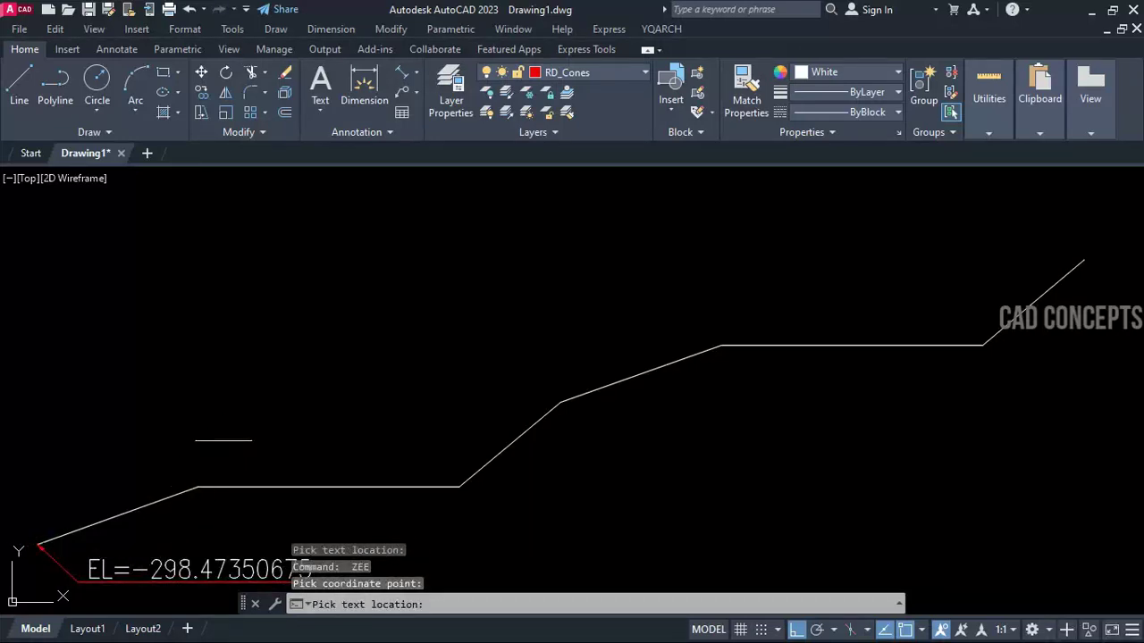
click(153, 427)
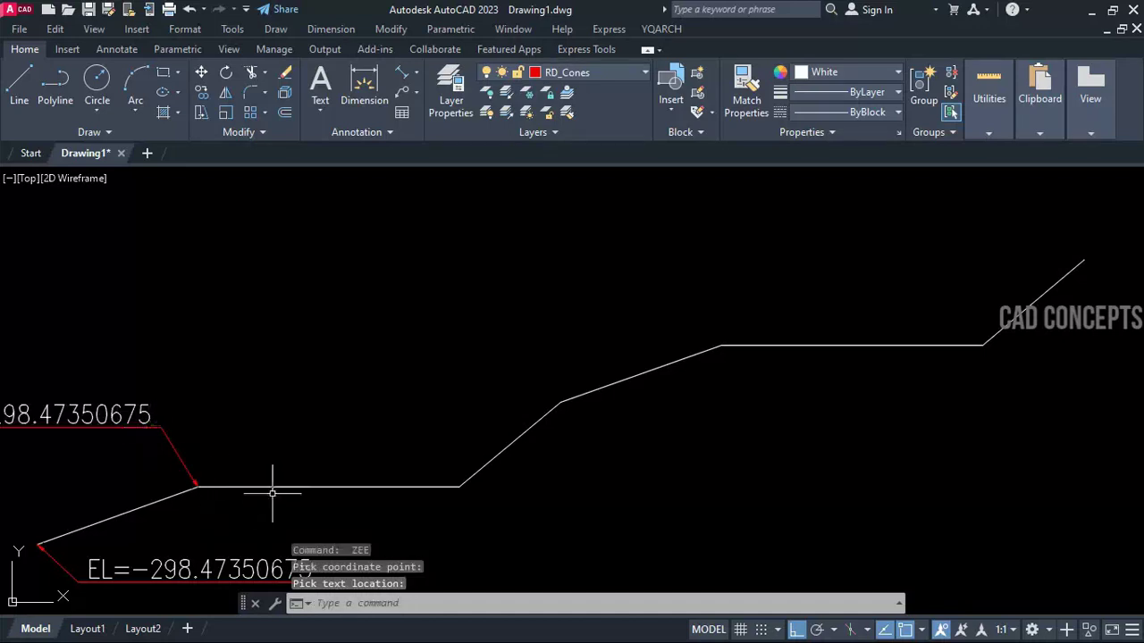
mouse_move(273, 492)
middle_down()
mouse_move(314, 462)
mouse_move(327, 432)
mouse_move(383, 427)
mouse_move(375, 447)
mouse_move(376, 434)
middle_up()
key(Return)
click(553, 448)
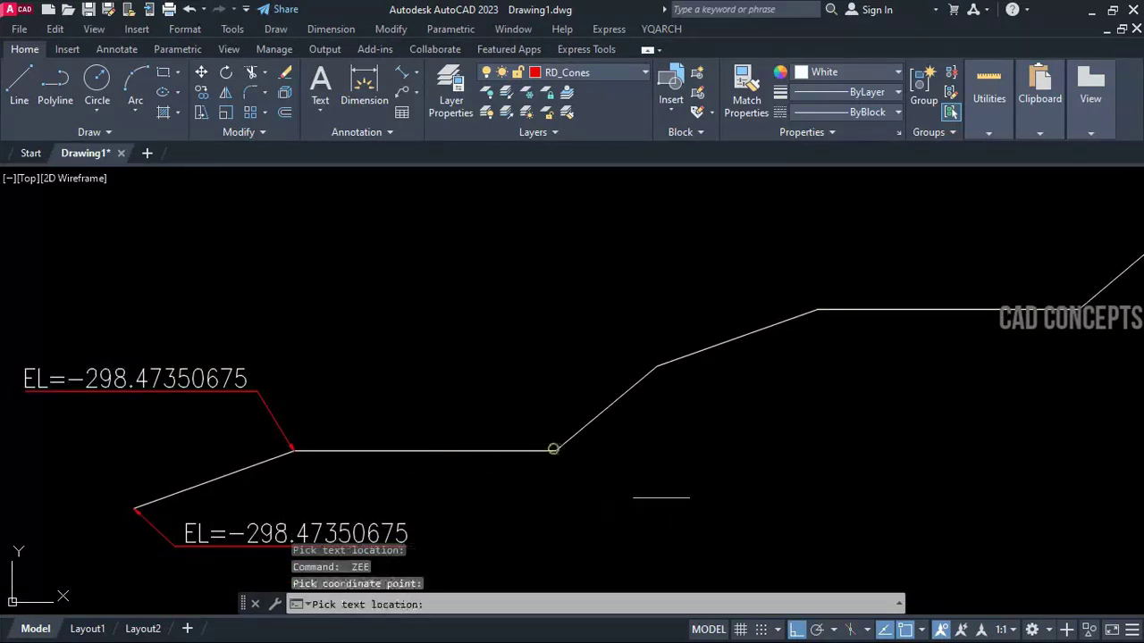
click(669, 499)
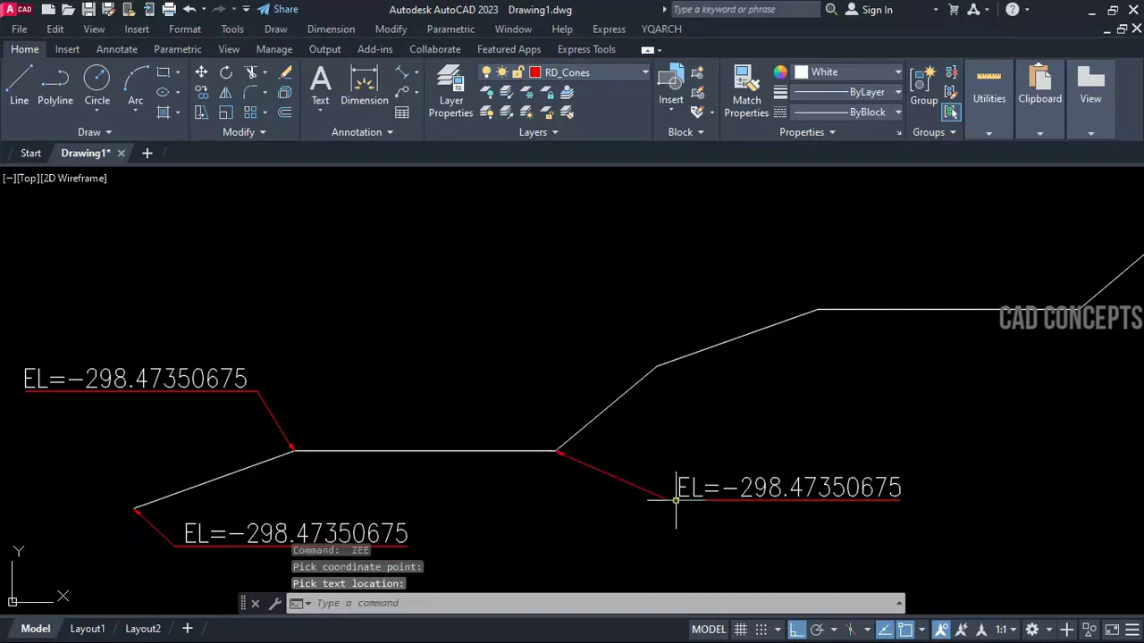
Add ZEE elevation labels to the upper left of the polyline's fourth and fifth vertices, counted from the lower-left end.
click(656, 366)
click(509, 326)
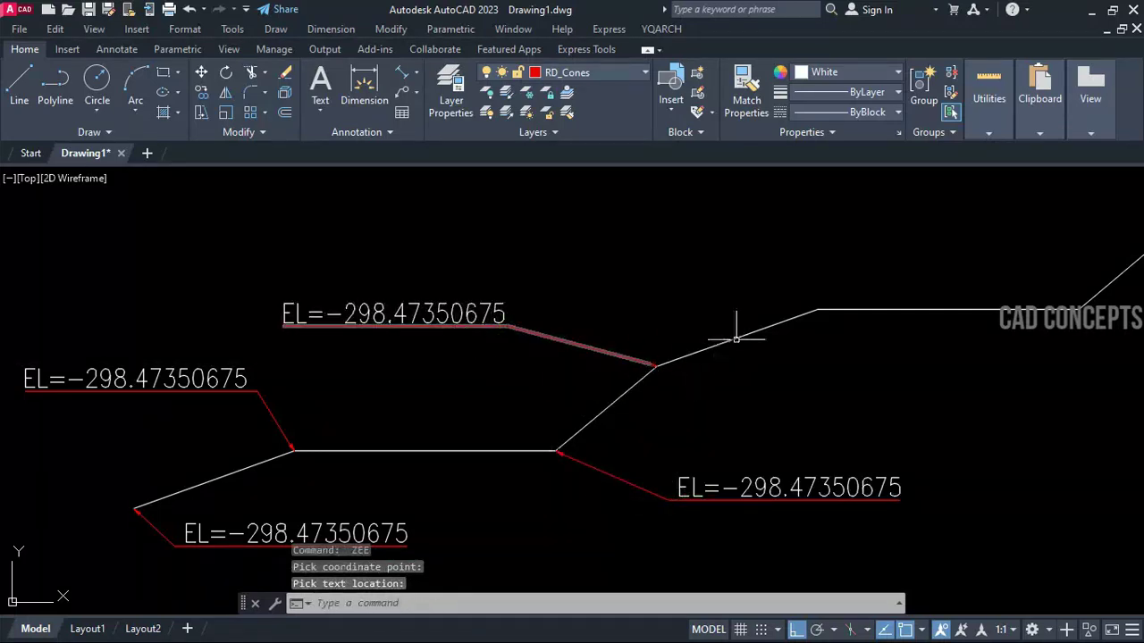
key(Return)
click(818, 310)
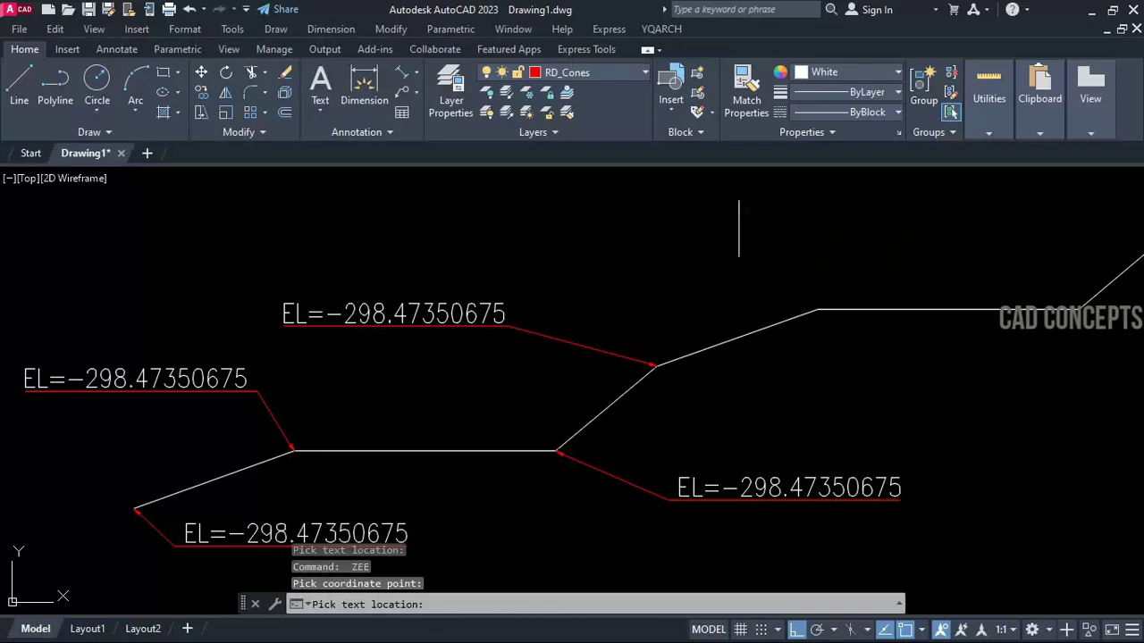
click(738, 228)
Add ZEE elevation labels below the upper horizontal segment's right end and above the polyline's upper-right endpoint, then end the command.
middle_drag(724, 297, 522, 331)
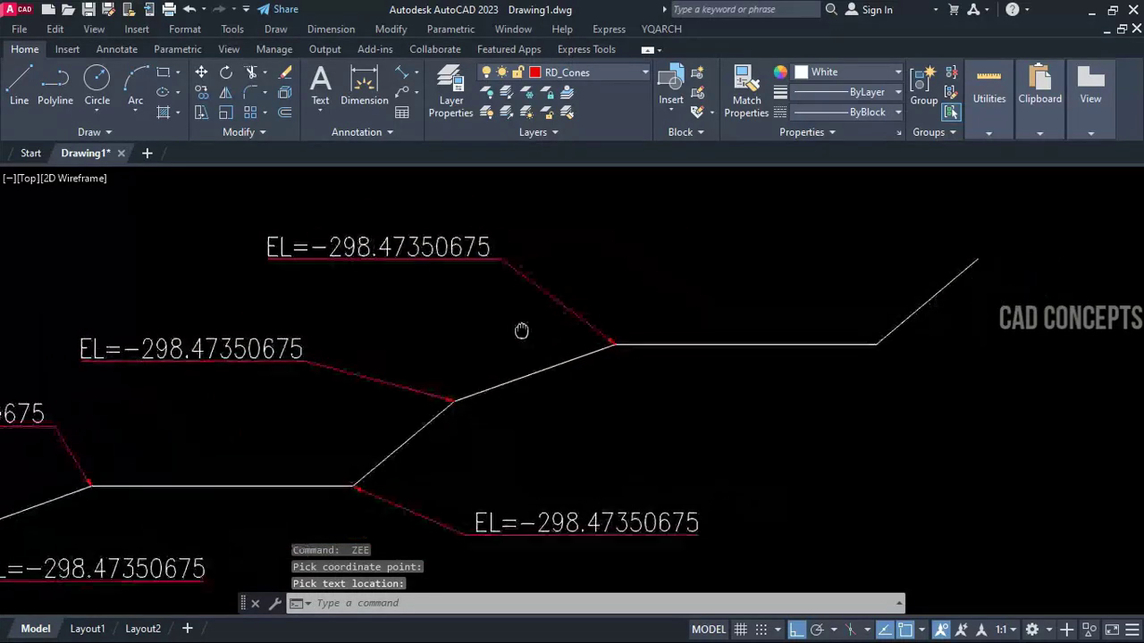
key(Return)
click(875, 345)
click(853, 394)
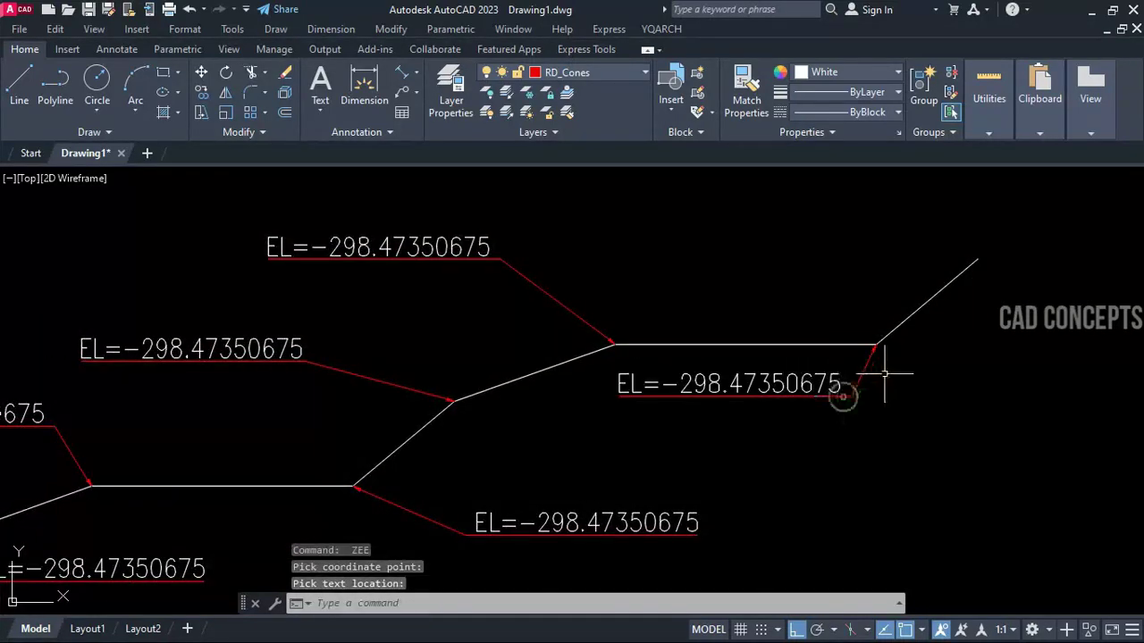
key(Return)
click(979, 248)
click(899, 214)
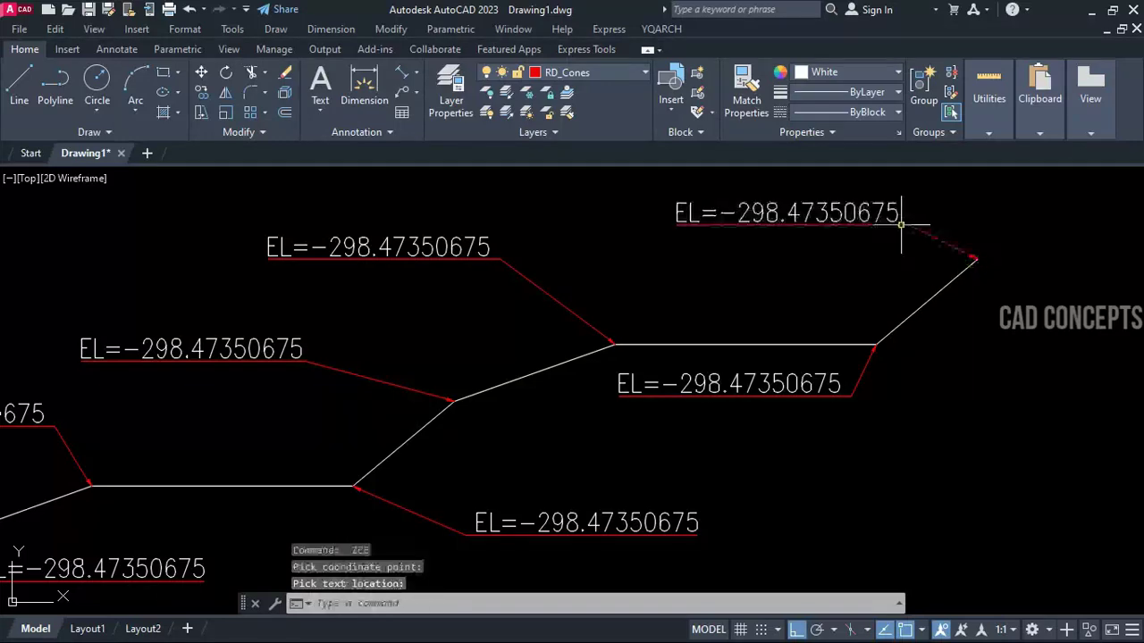
key(Escape)
scroll(817, 331, down, 2)
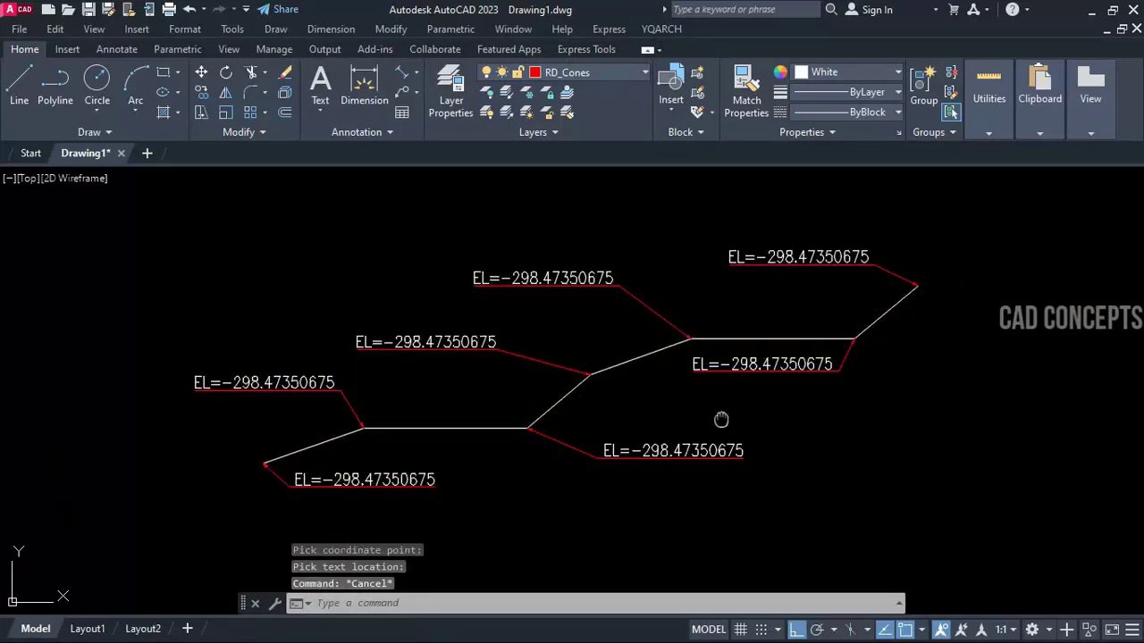
scroll(295, 496, up, 2)
scroll(548, 455, down, 2)
middle_drag(549, 455, 459, 471)
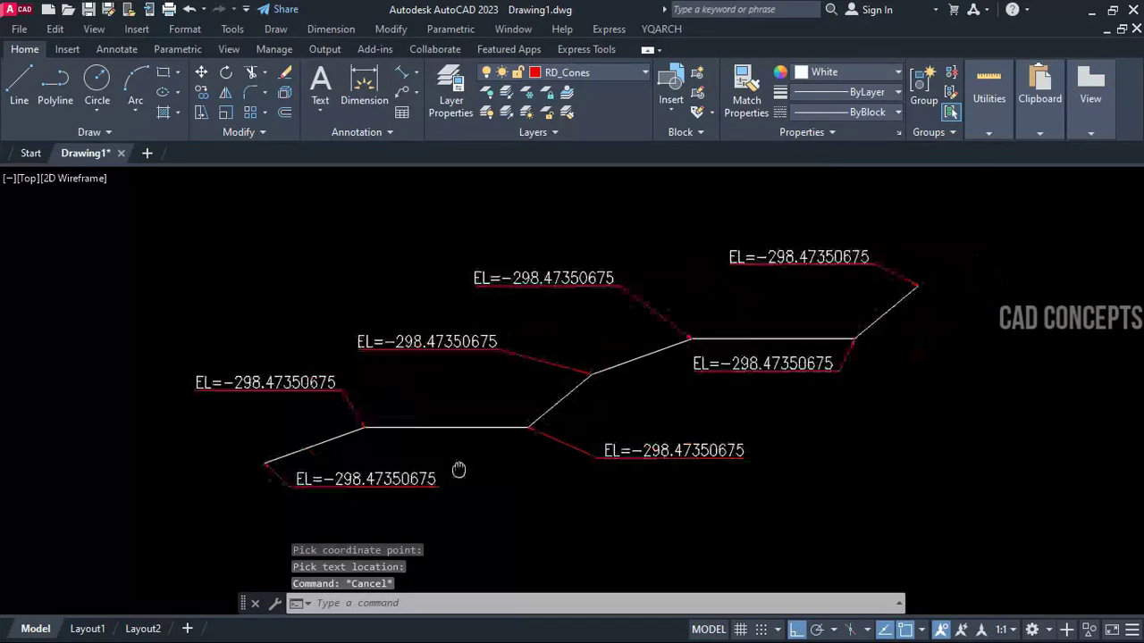
middle_click(459, 460)
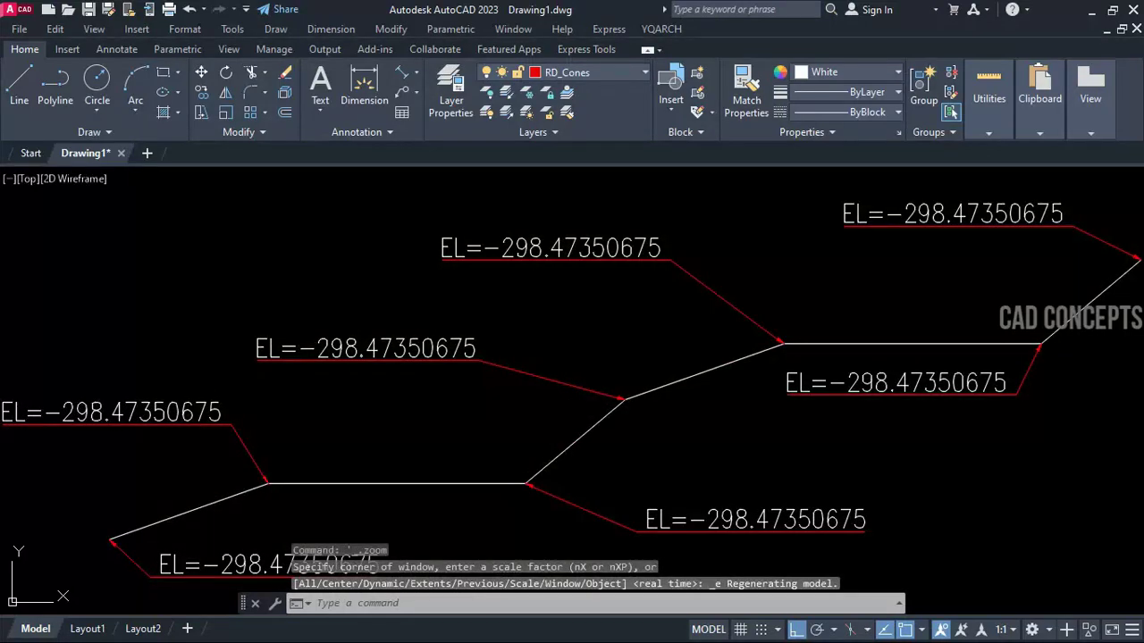
middle_drag(458, 470, 461, 436)
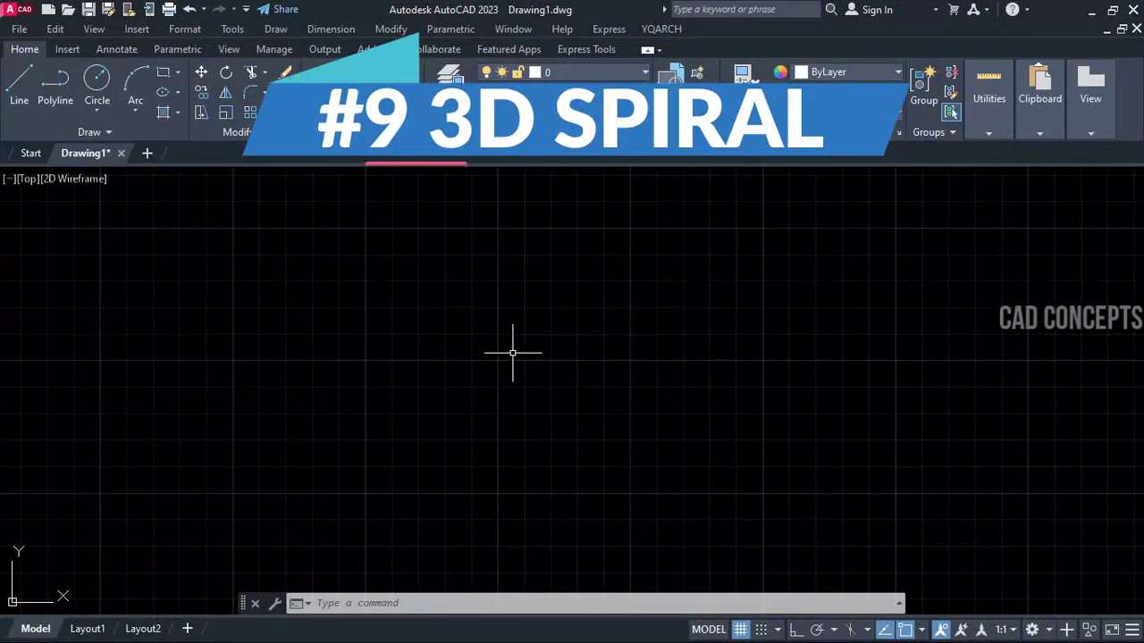
Draw a spiral with the 3DSPIRAL routine: 45 rotations, starting radius 60, horizontal and vertical growth 45 per rotation, 55 points per rotation.
text(3)
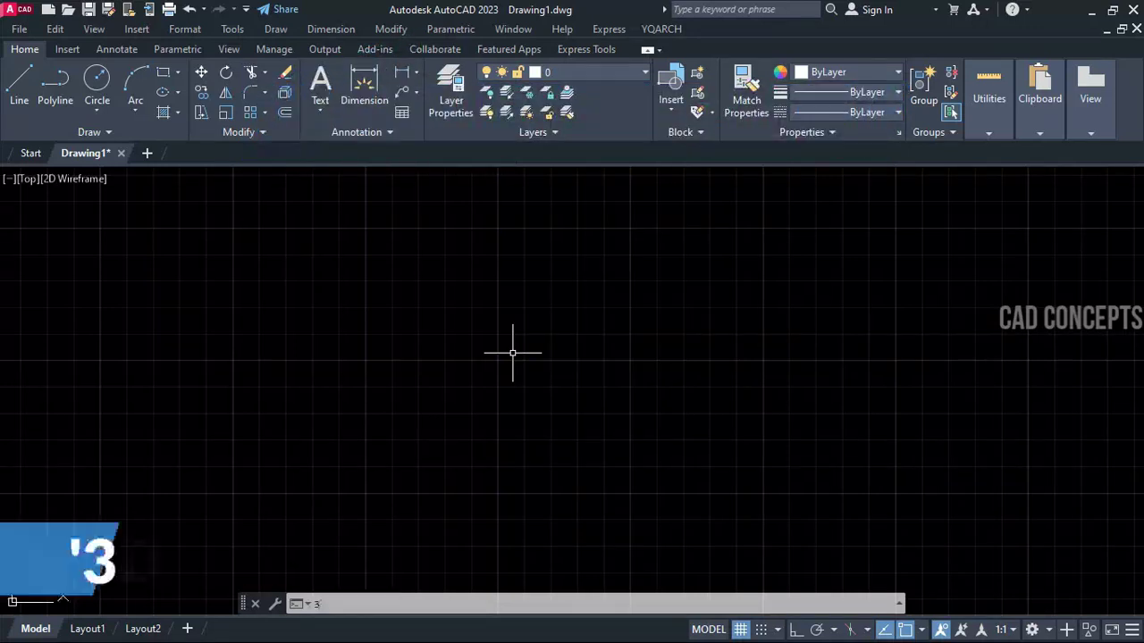
text(ds)
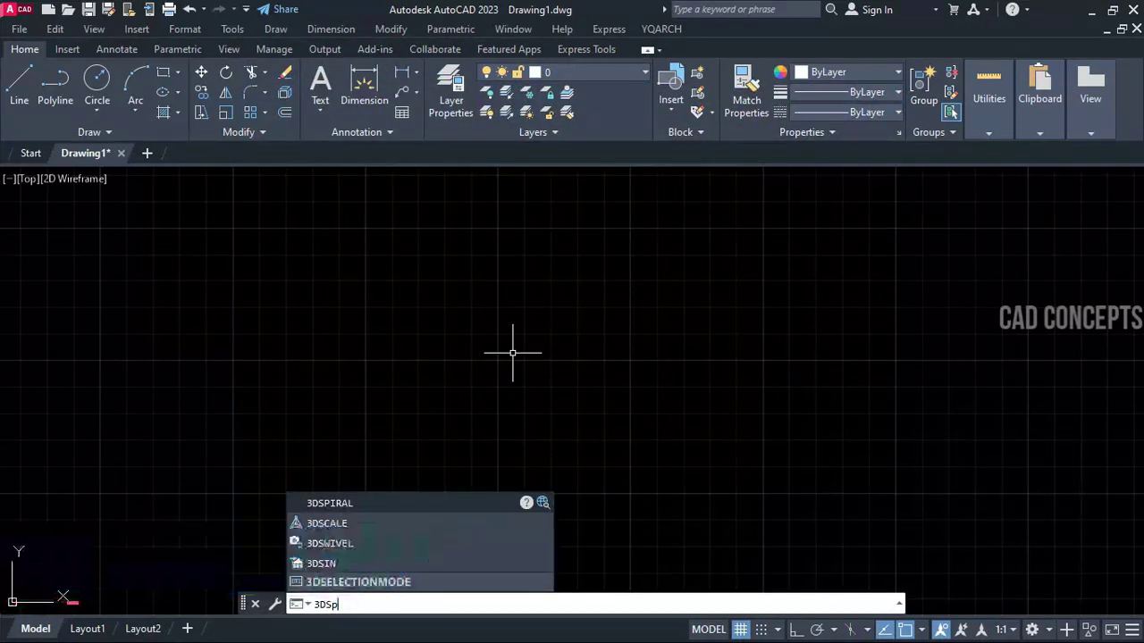
text(p)
click(330, 582)
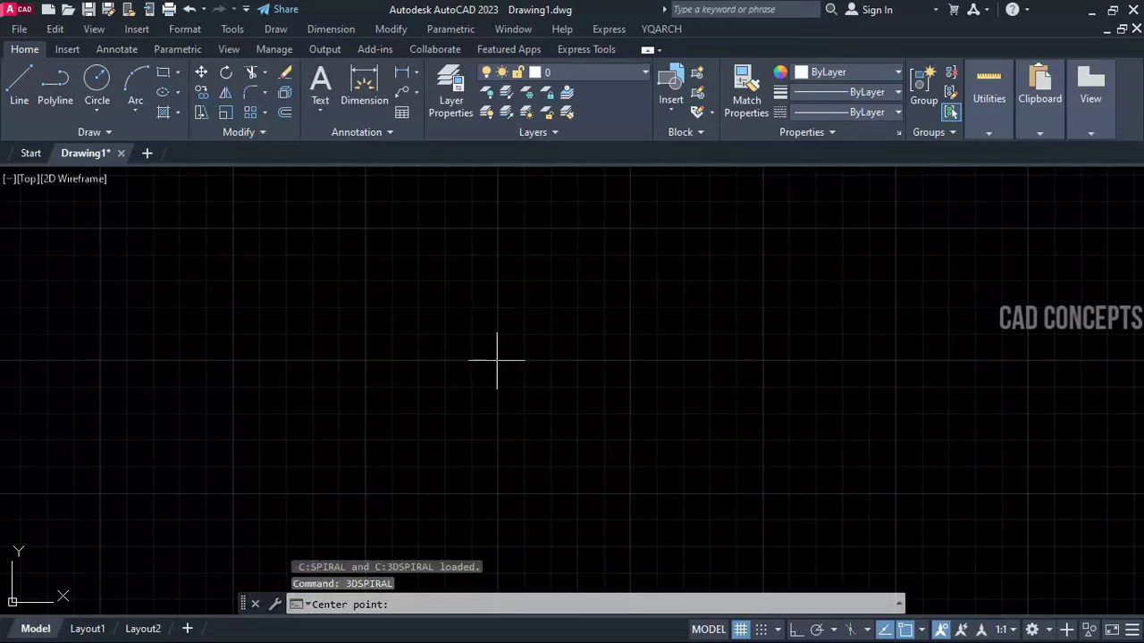
click(497, 360)
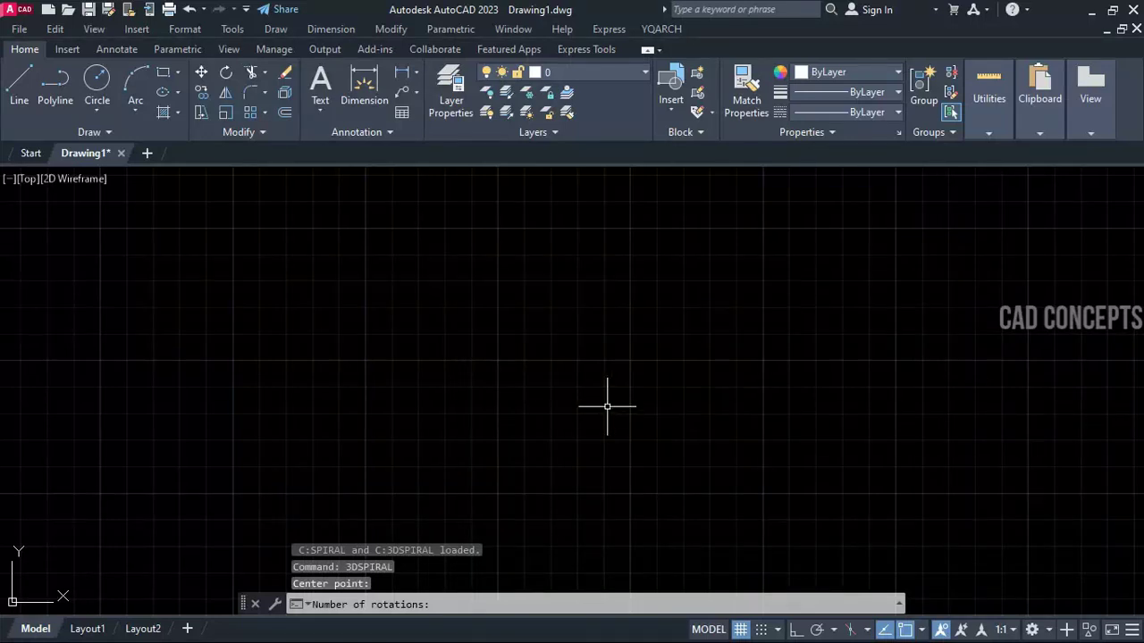
text(45)
key(Return)
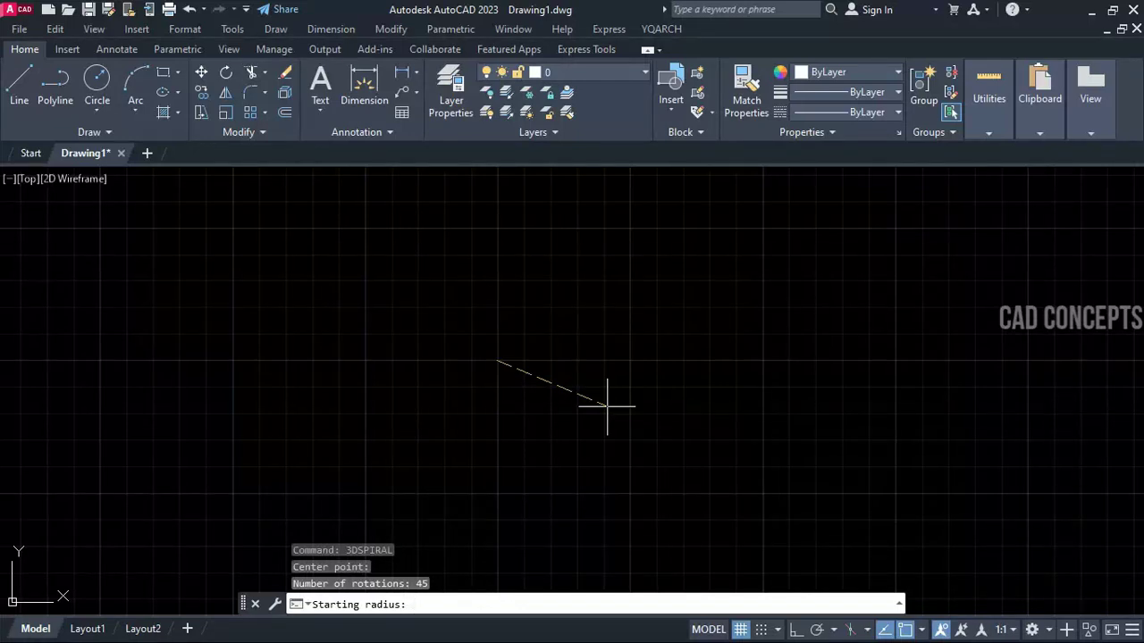
key(Return)
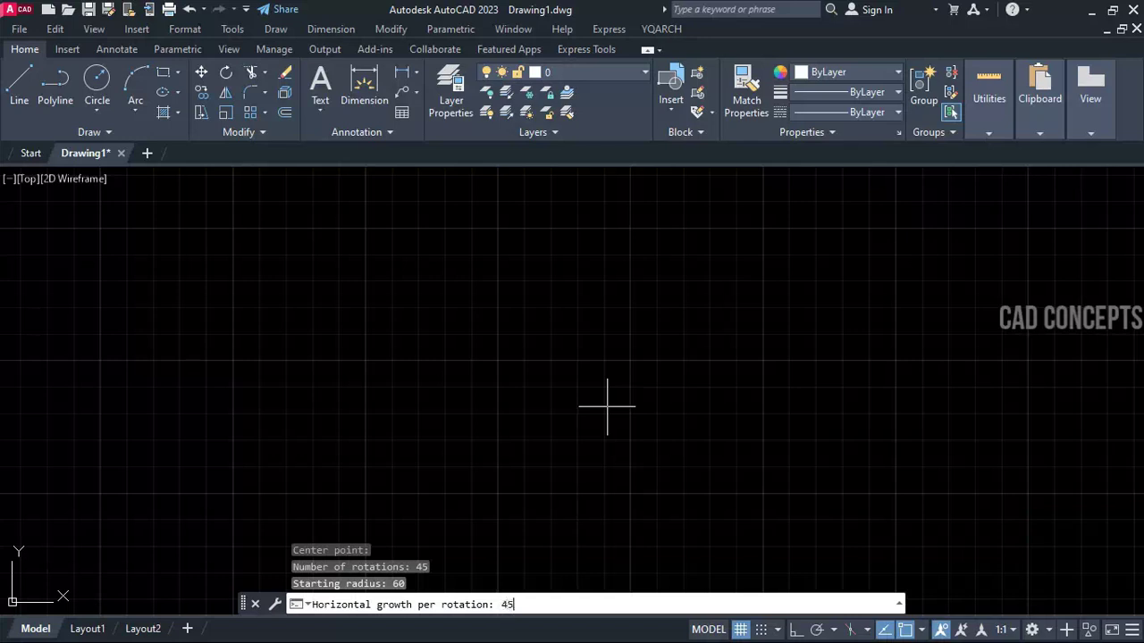
key(Return)
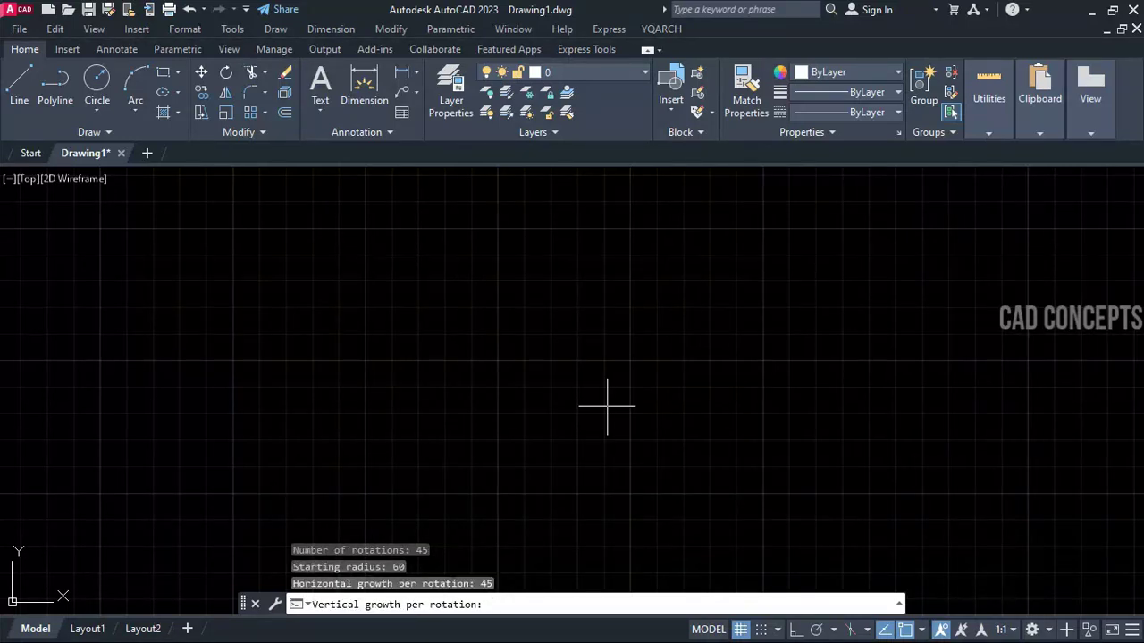
key(Return)
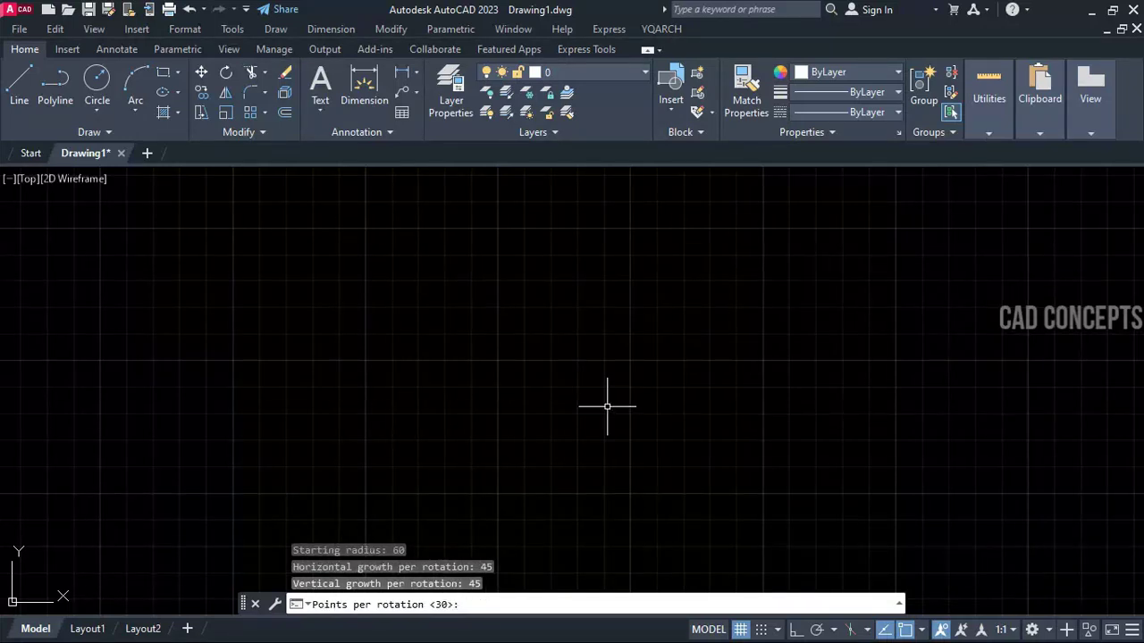
key(Return)
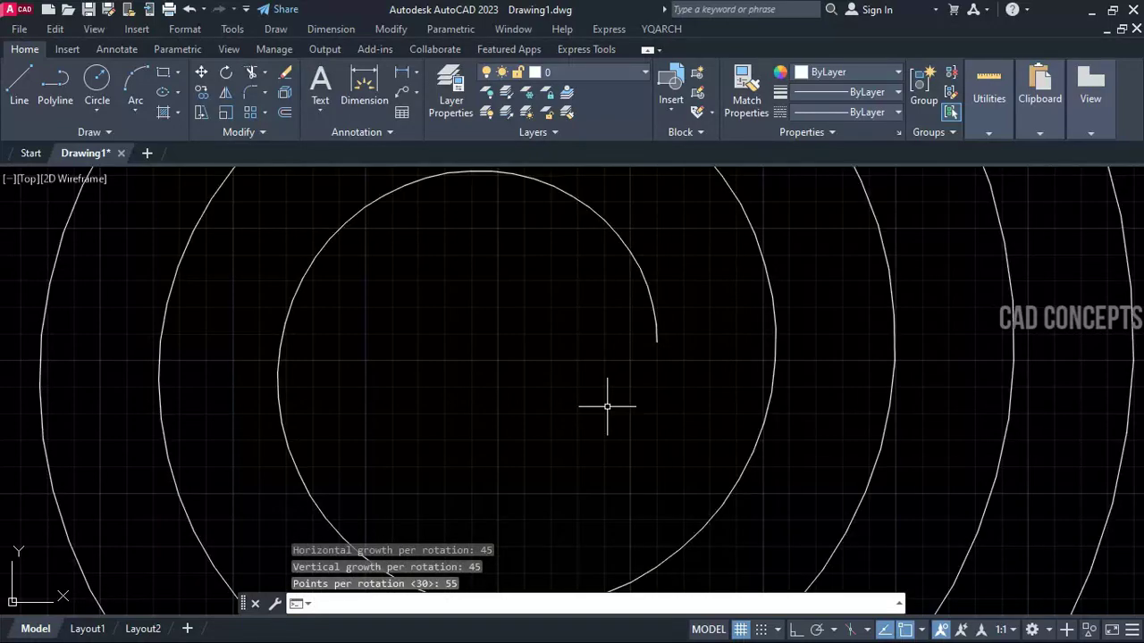
Inspect the spiral's vertices up close by selecting it, then clear the selection and turn off the grid.
scroll(540, 394, down, 10)
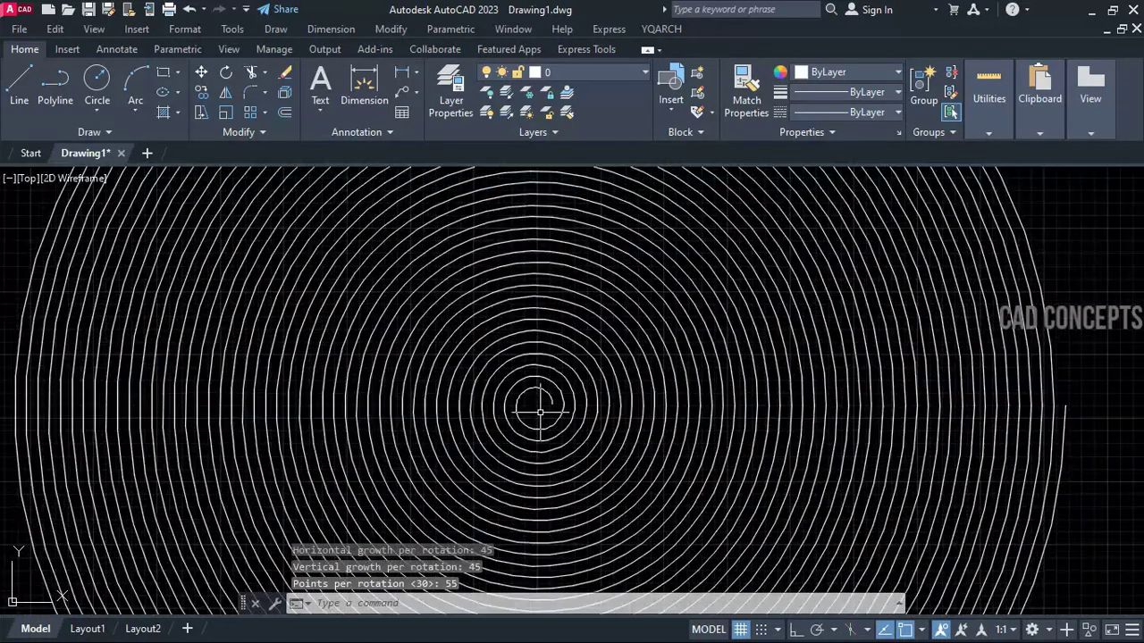
scroll(540, 411, up, 2)
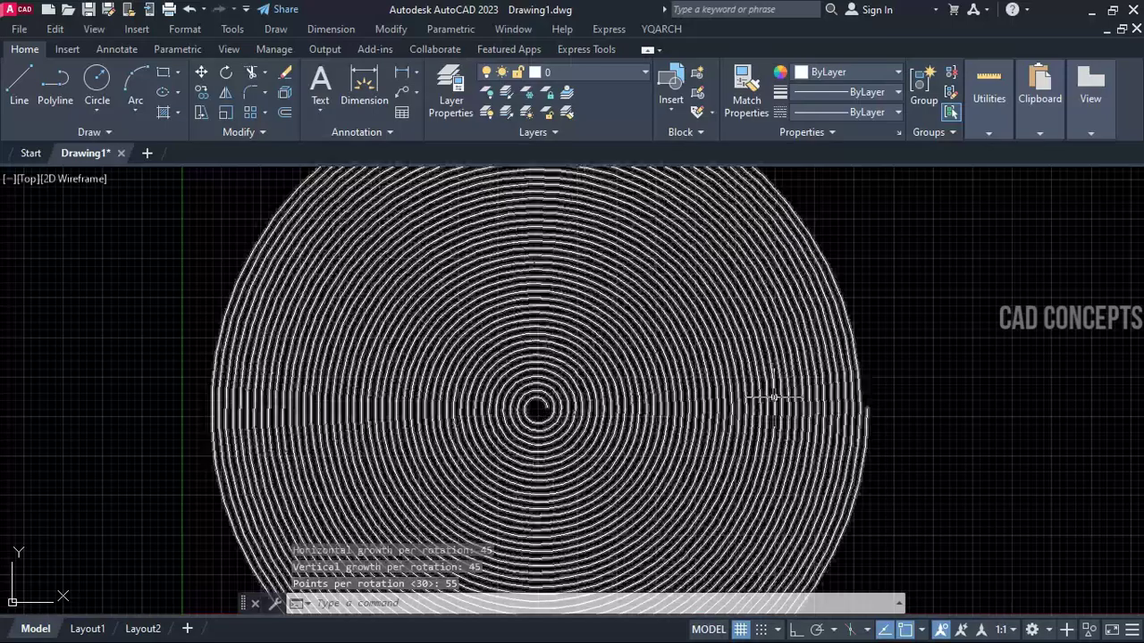
click(782, 396)
scroll(582, 403, up, 4)
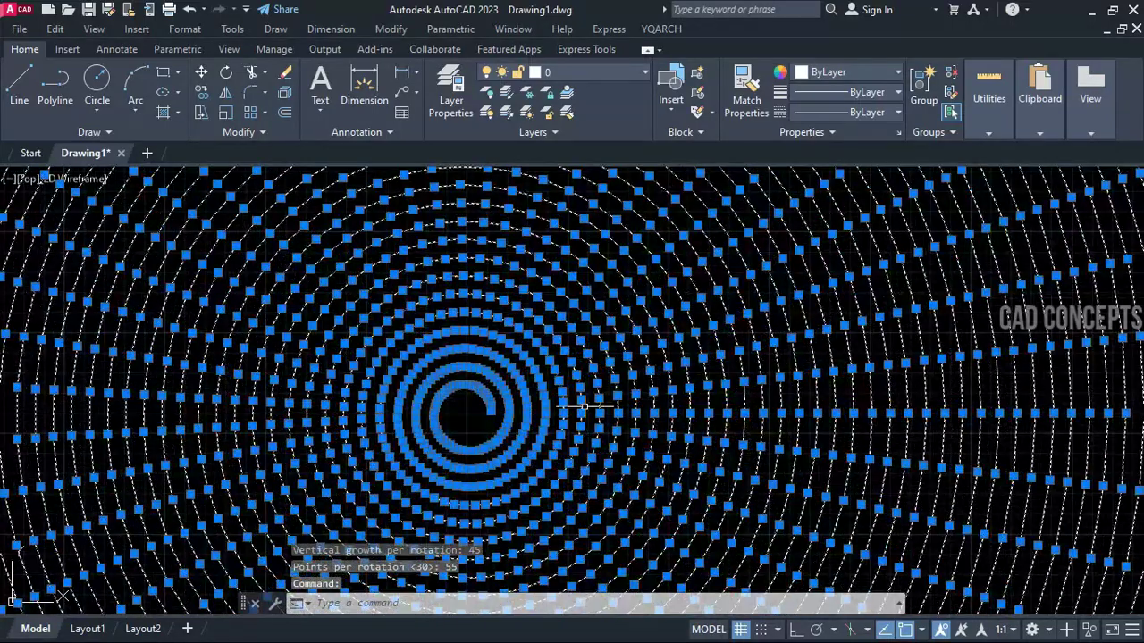
scroll(582, 403, down, 6)
key(Escape)
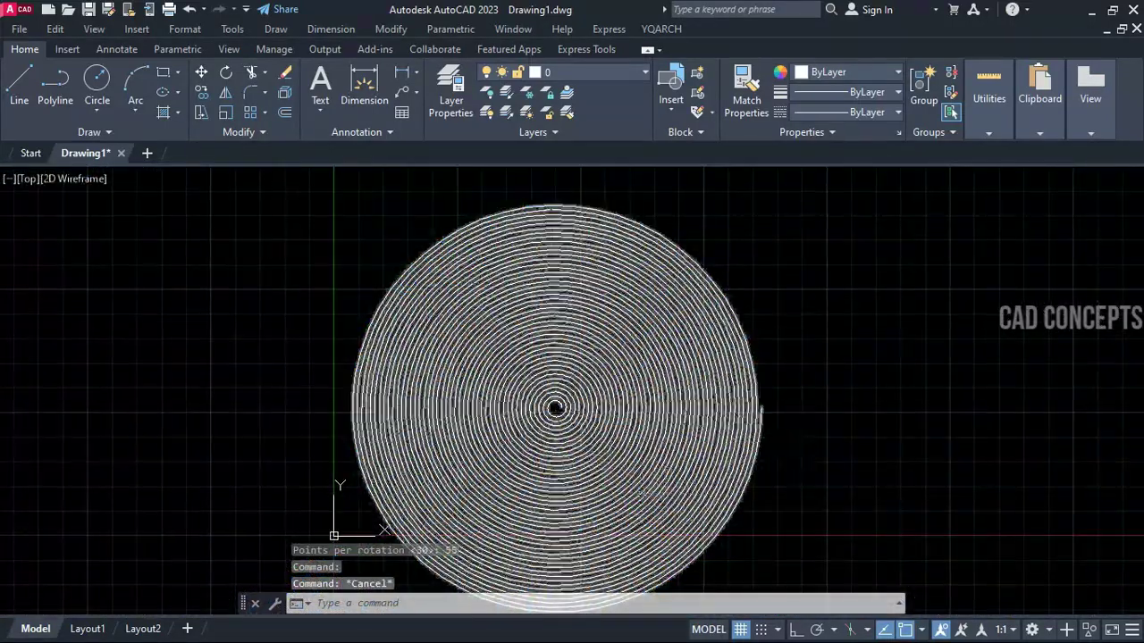
key(F7)
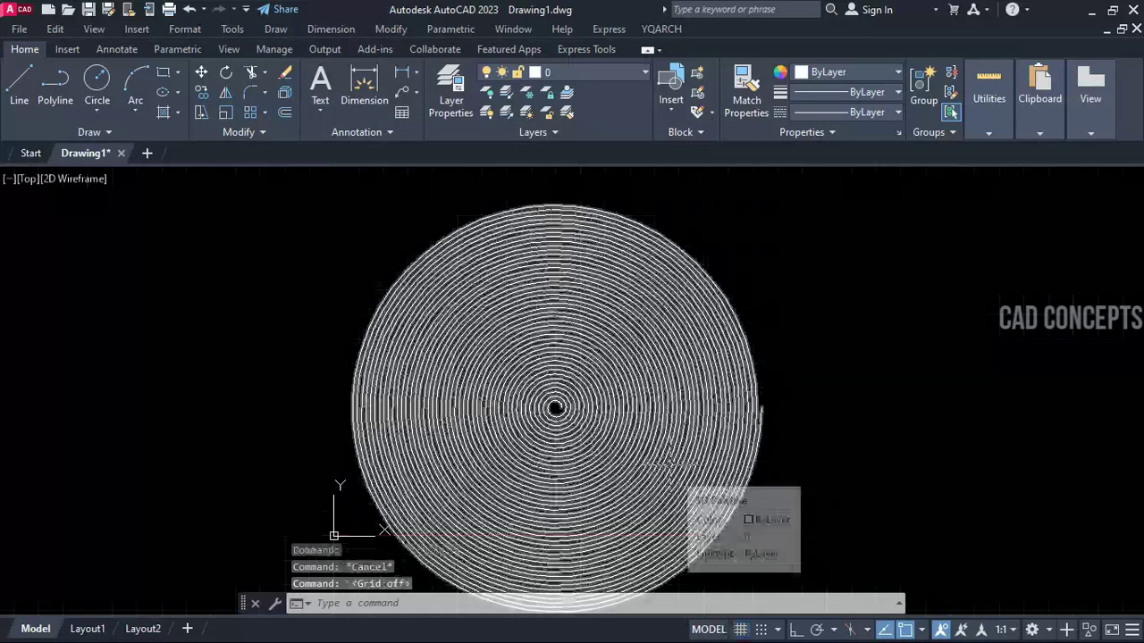
middle_drag(589, 395, 587, 356)
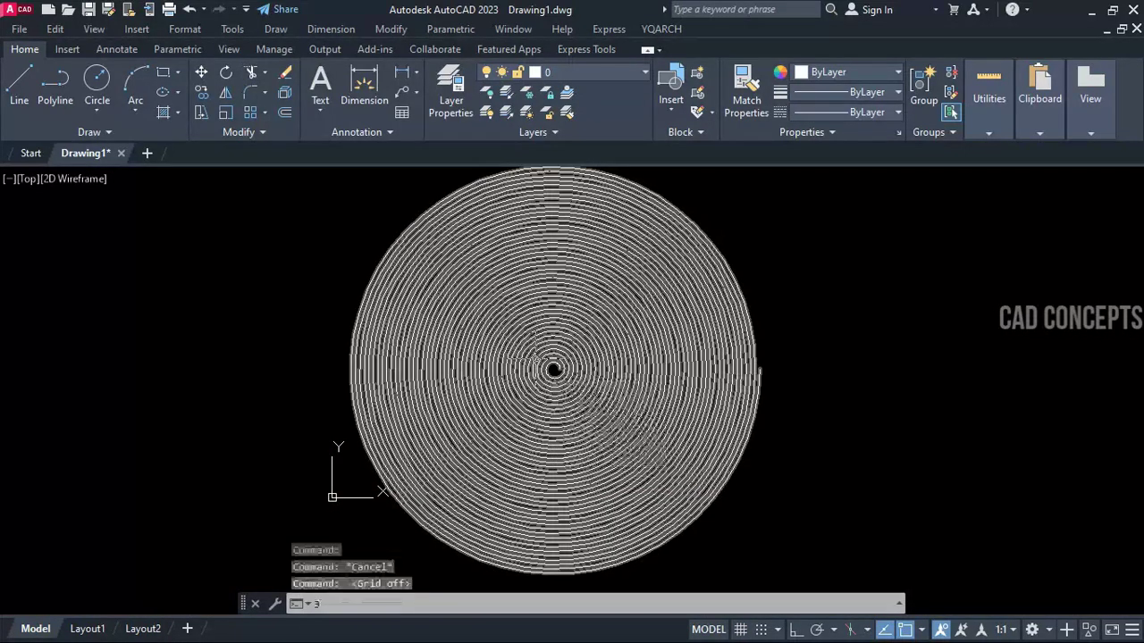
Examine the spiral in 3D with 3DORBIT from the side, obliquely from above and up close around its innermost turns.
text(3DOo)
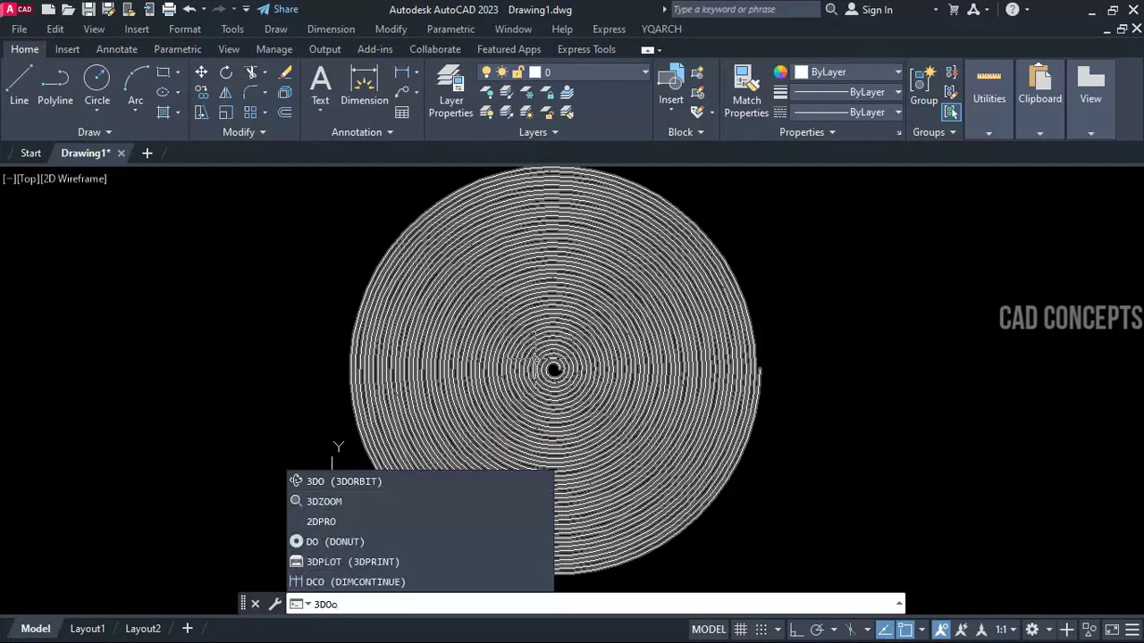
click(541, 384)
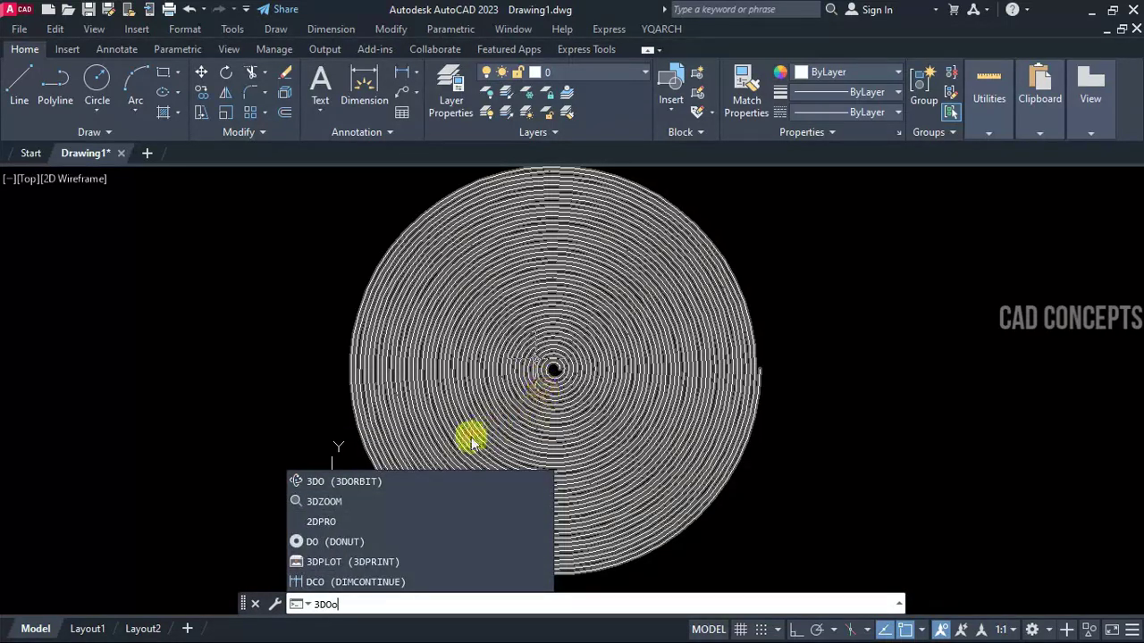
click(383, 481)
drag(549, 440, 741, 283)
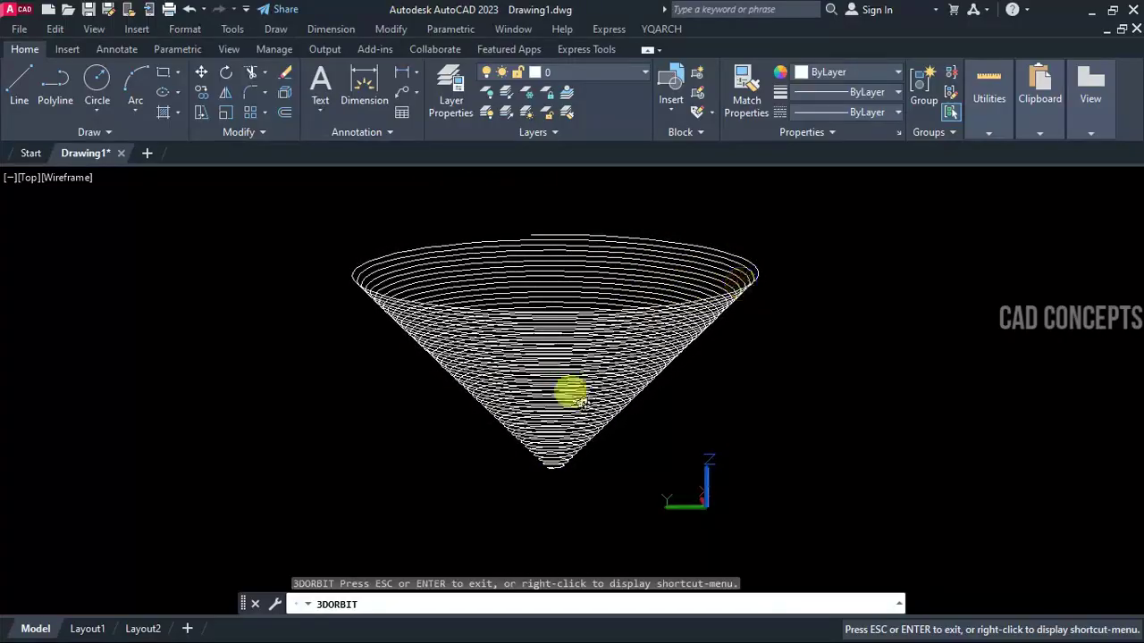
drag(581, 404, 558, 472)
drag(604, 342, 527, 458)
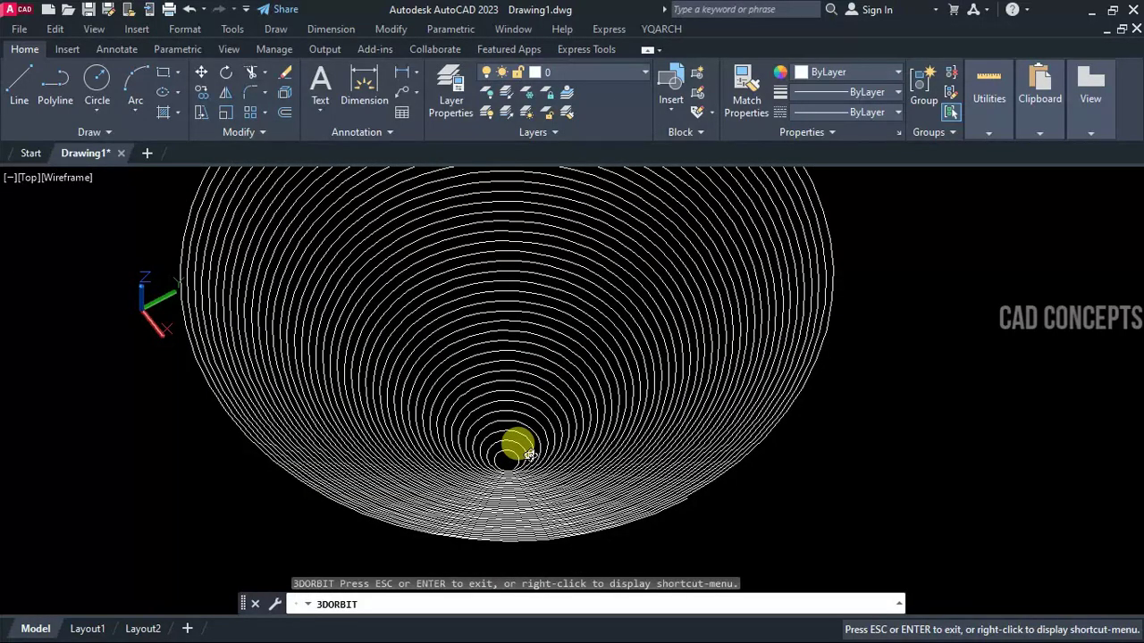
scroll(529, 455, down, 1)
scroll(529, 454, up, 2)
scroll(529, 455, down, 4)
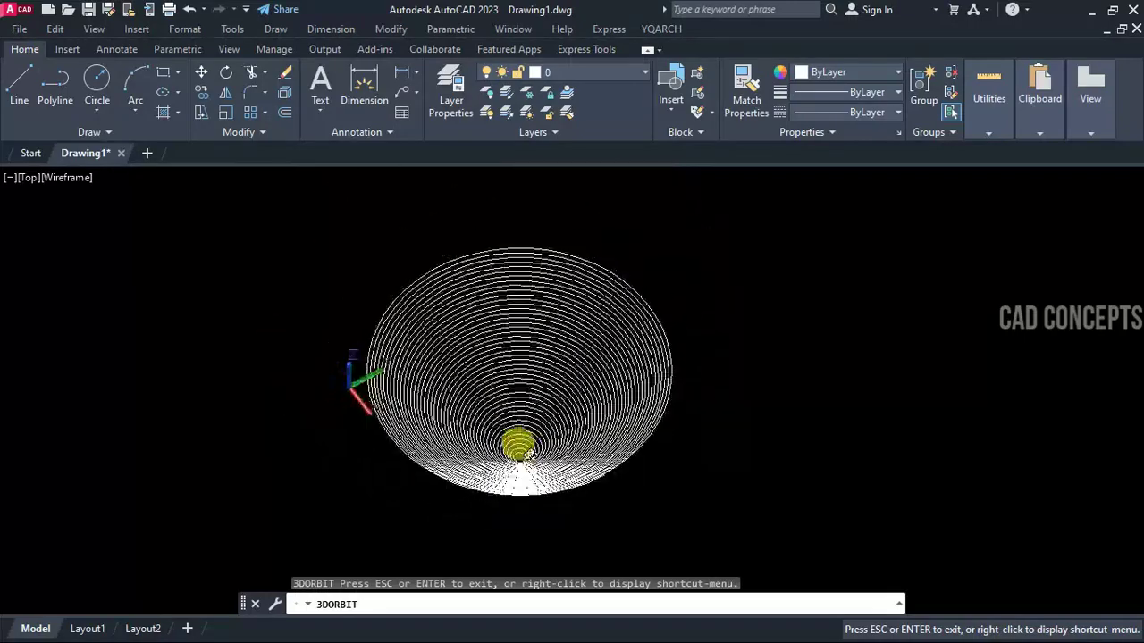
scroll(529, 455, up, 5)
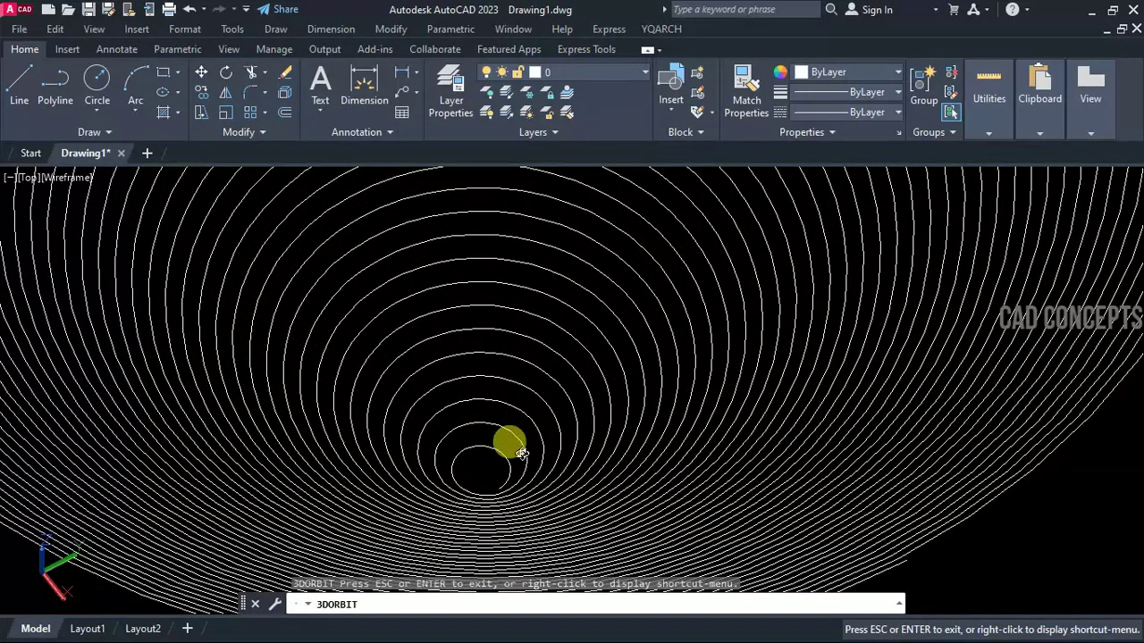
scroll(522, 454, down, 4)
drag(510, 444, 455, 403)
key(Escape)
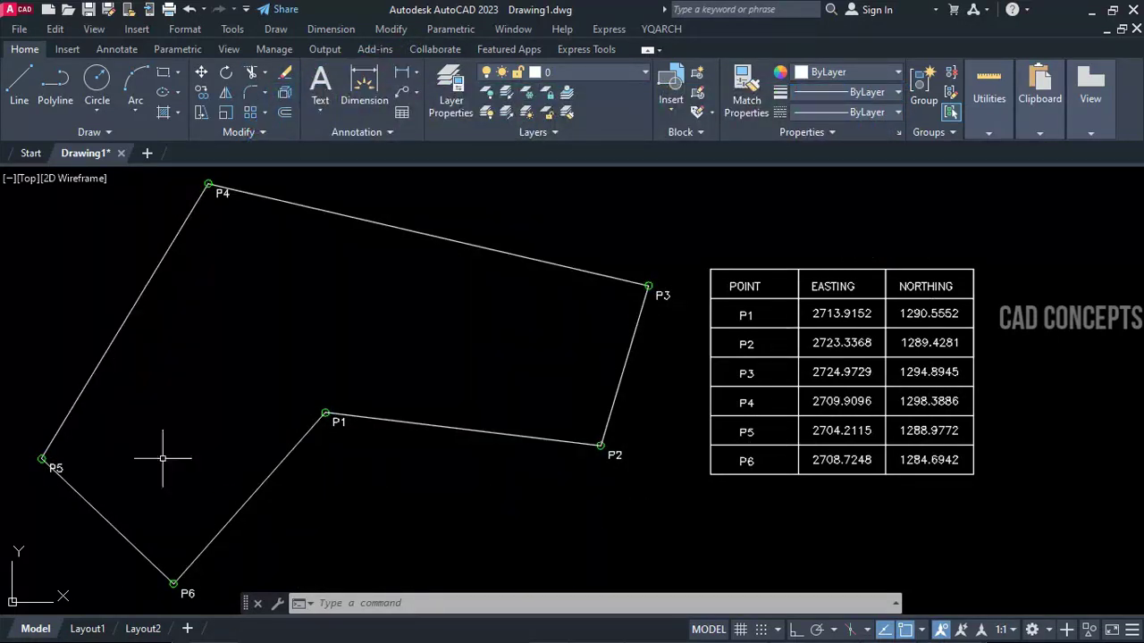
Delete the P1 to P6 point markers, their labels and the coordinate table, keeping only the polygon outline.
click(25, 207)
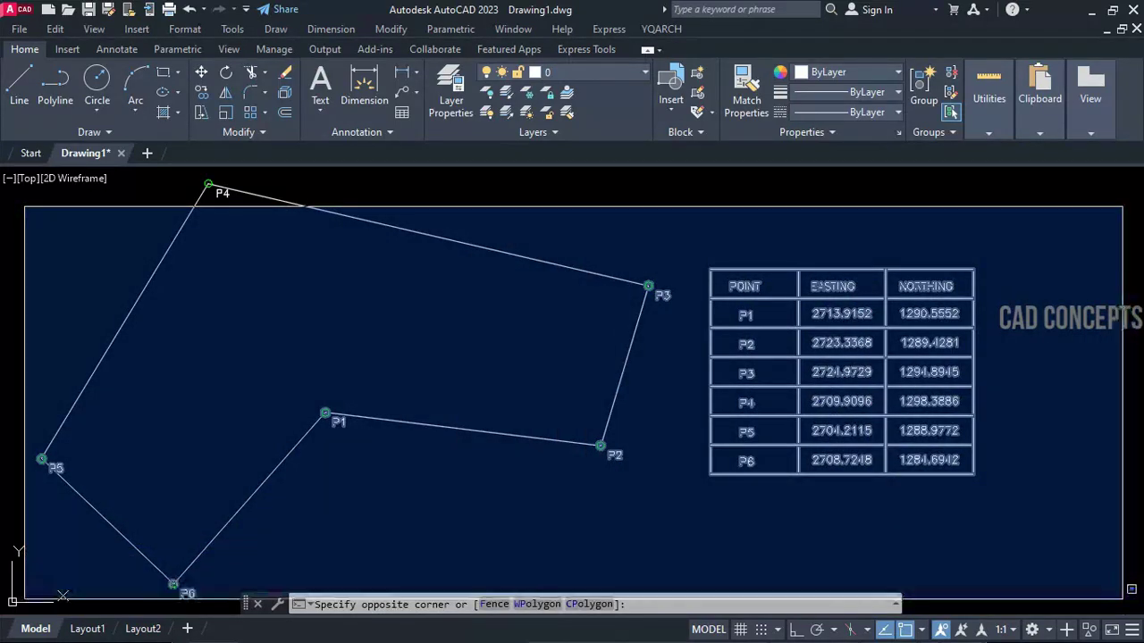
click(1123, 599)
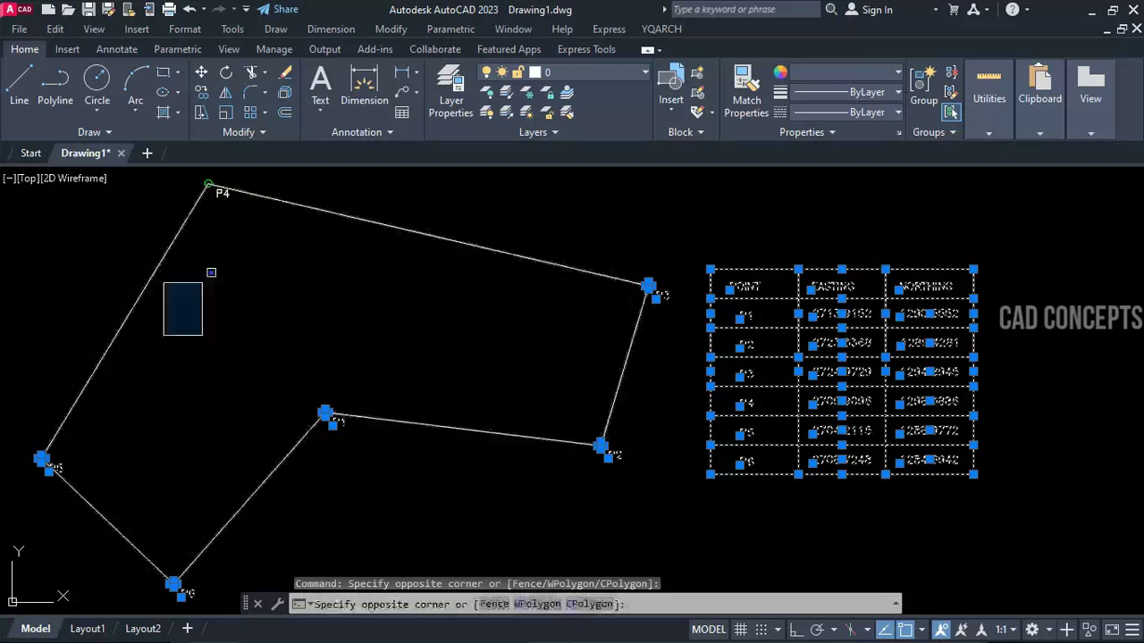
click(278, 171)
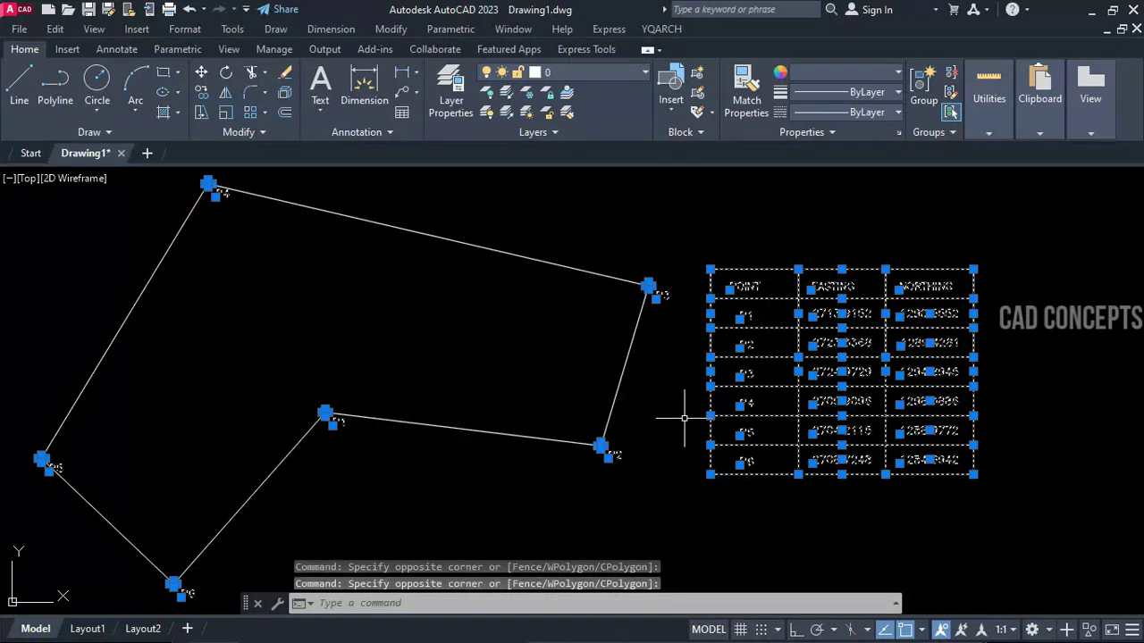
key(Delete)
Create a coordinate table with the COOR routine from the polygon's inner and lower-right corners, numbering from 01 and placing it right of the polygon.
text(c)
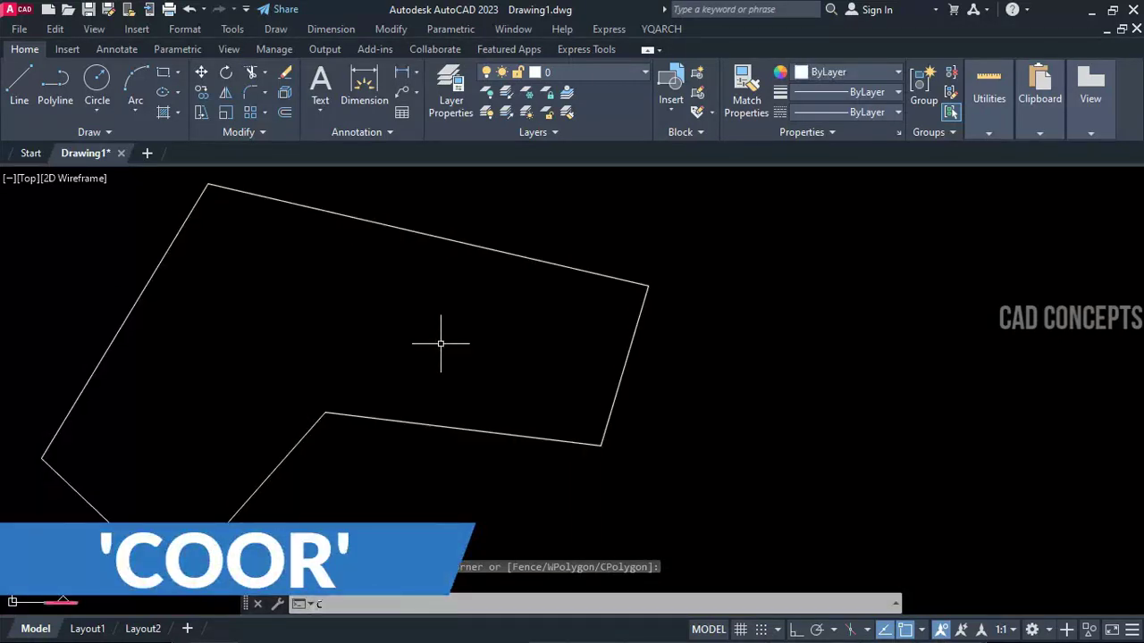
text(oor)
key(Return)
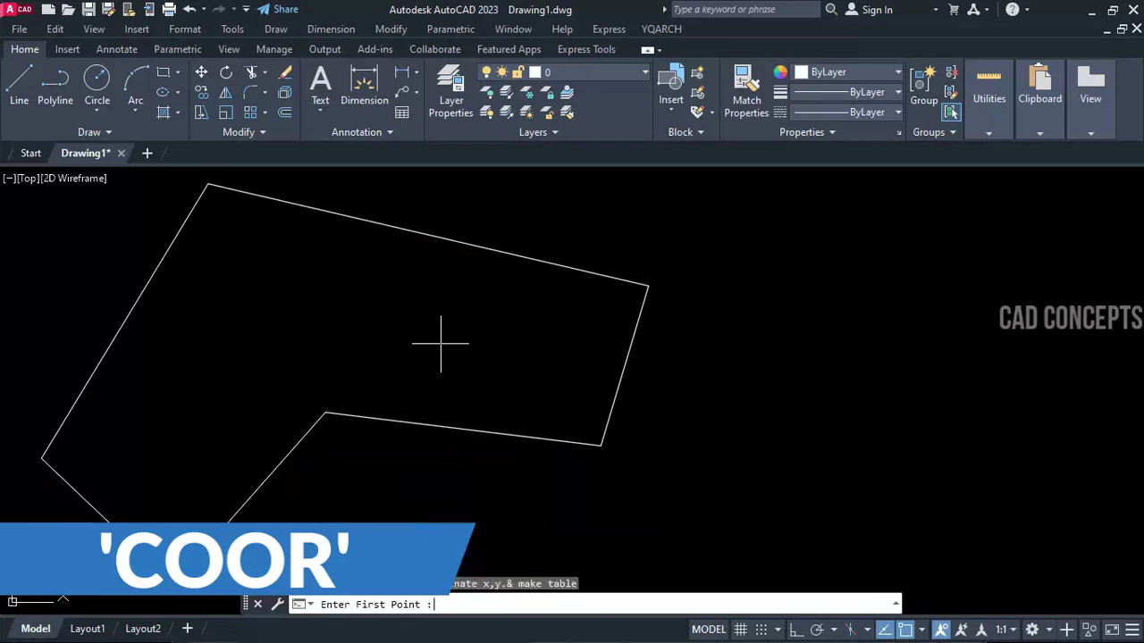
click(324, 414)
click(596, 446)
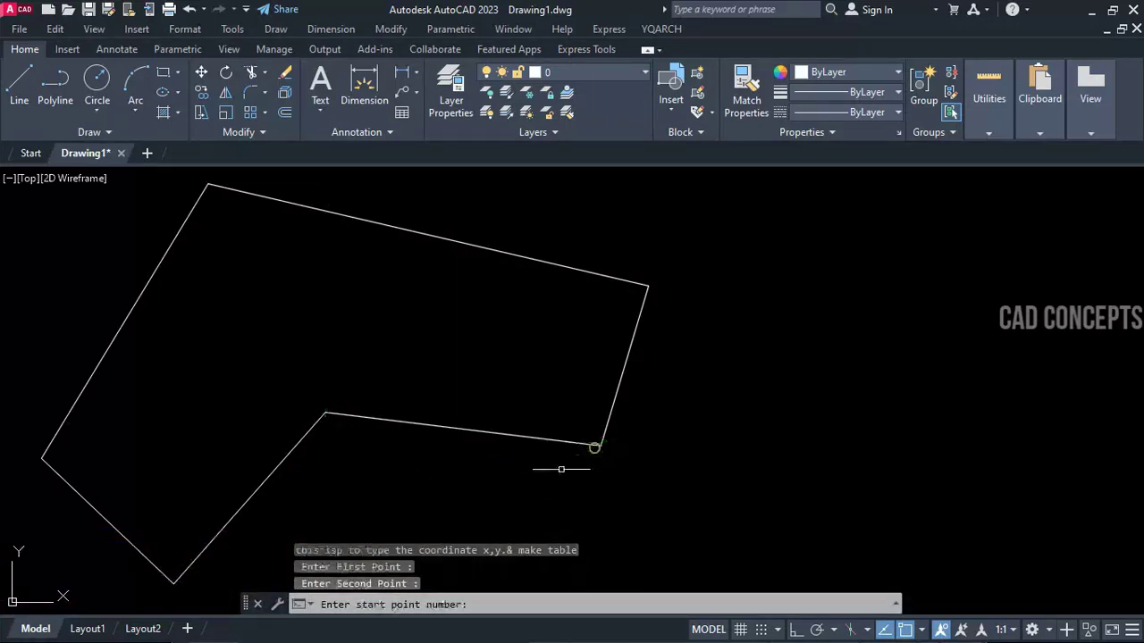
click(477, 605)
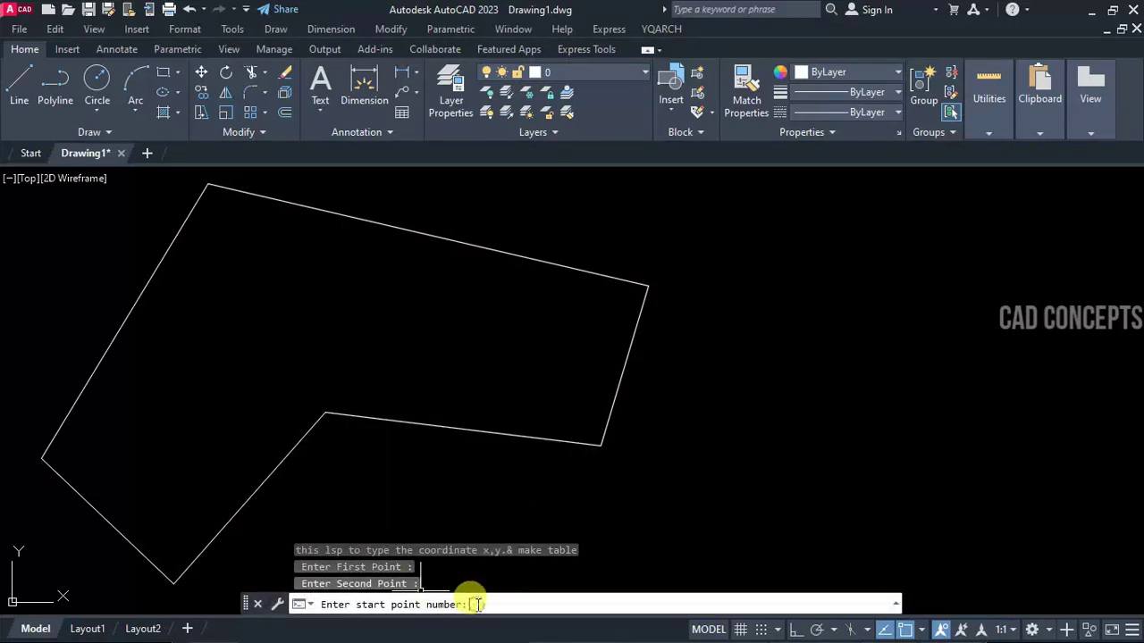
text(01)
key(Return)
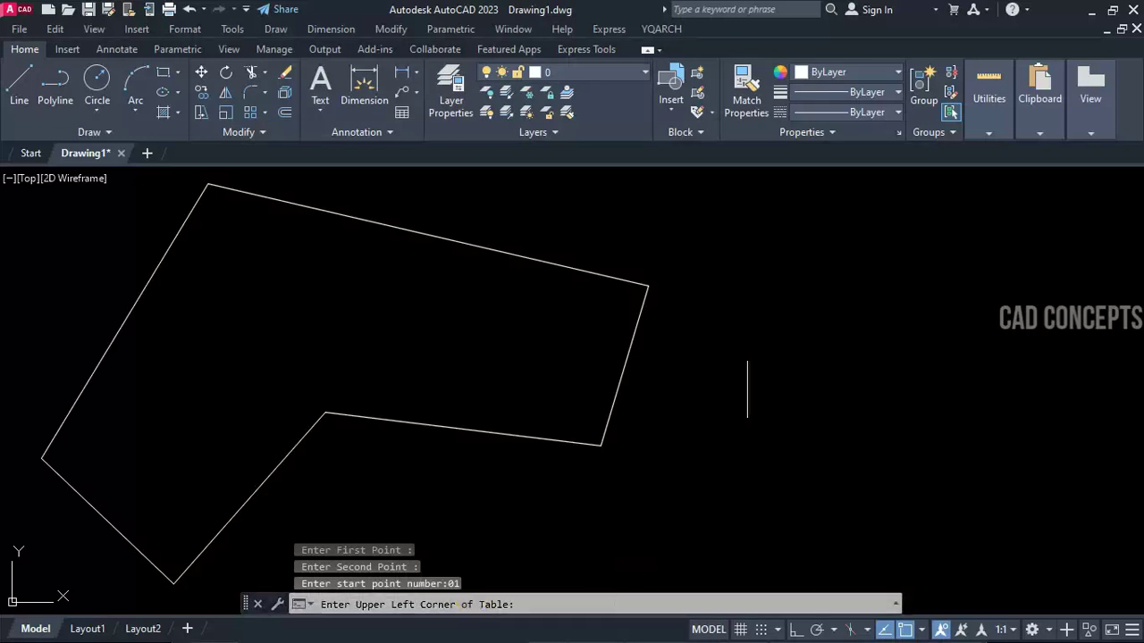
click(746, 247)
click(688, 433)
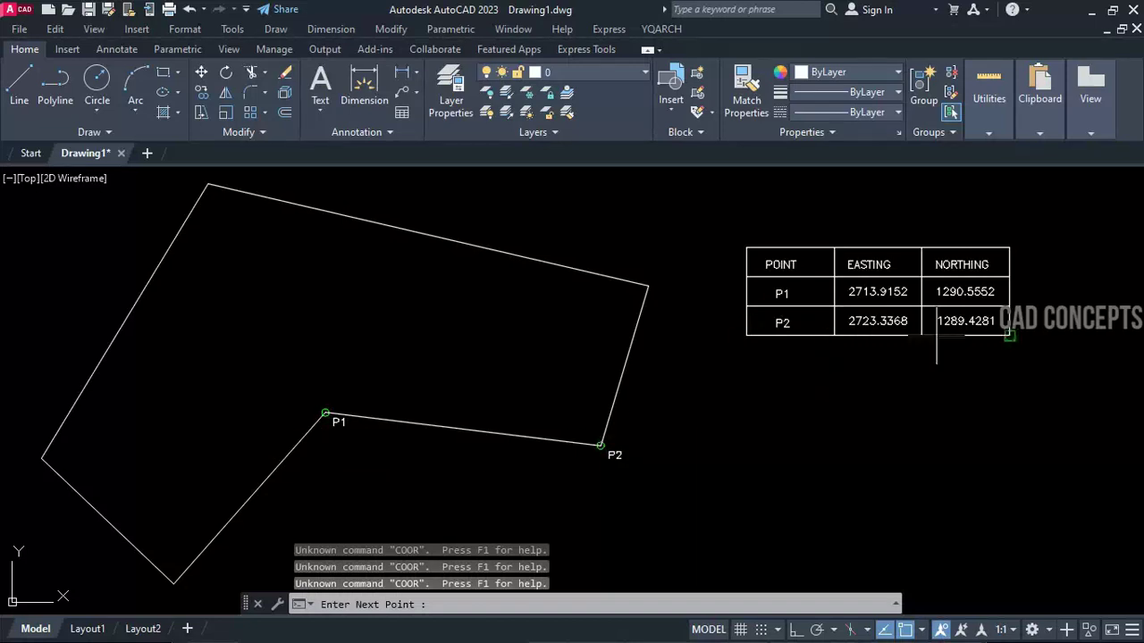
Add the polygon's four remaining corners to the coordinate table as P3 to P6, finish the COOR routine and leave the table unselected.
click(645, 284)
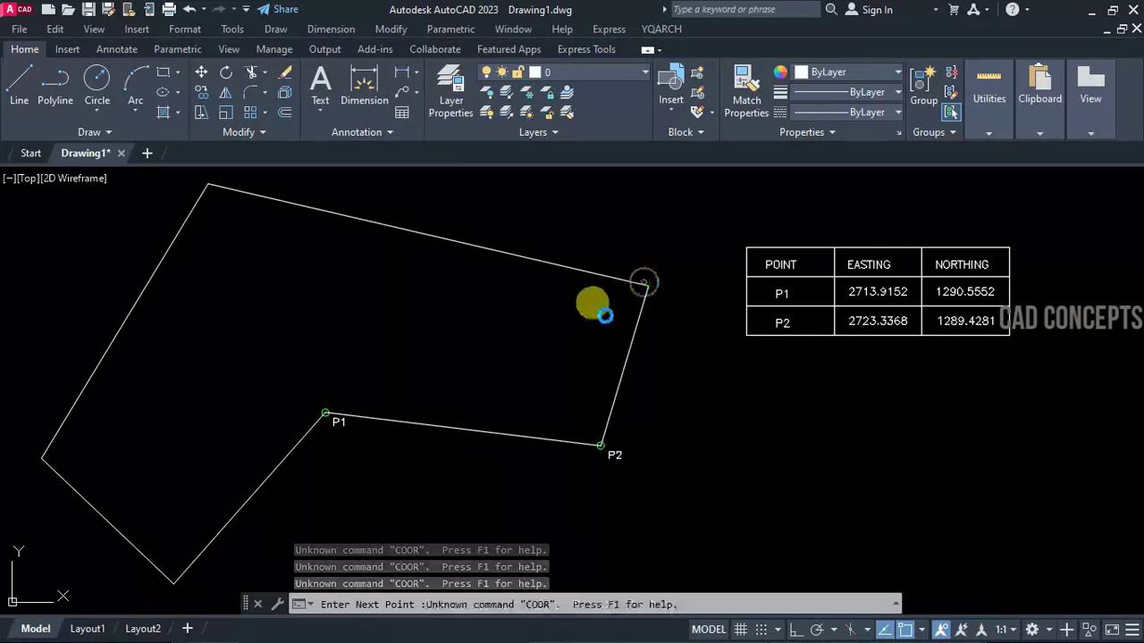
click(207, 184)
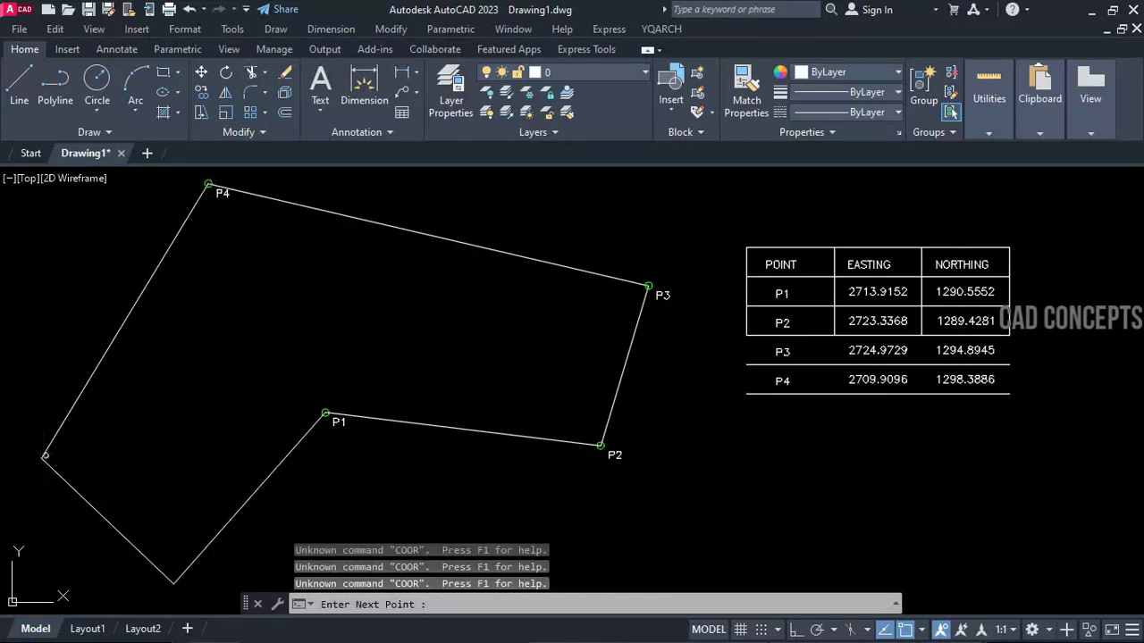
click(43, 458)
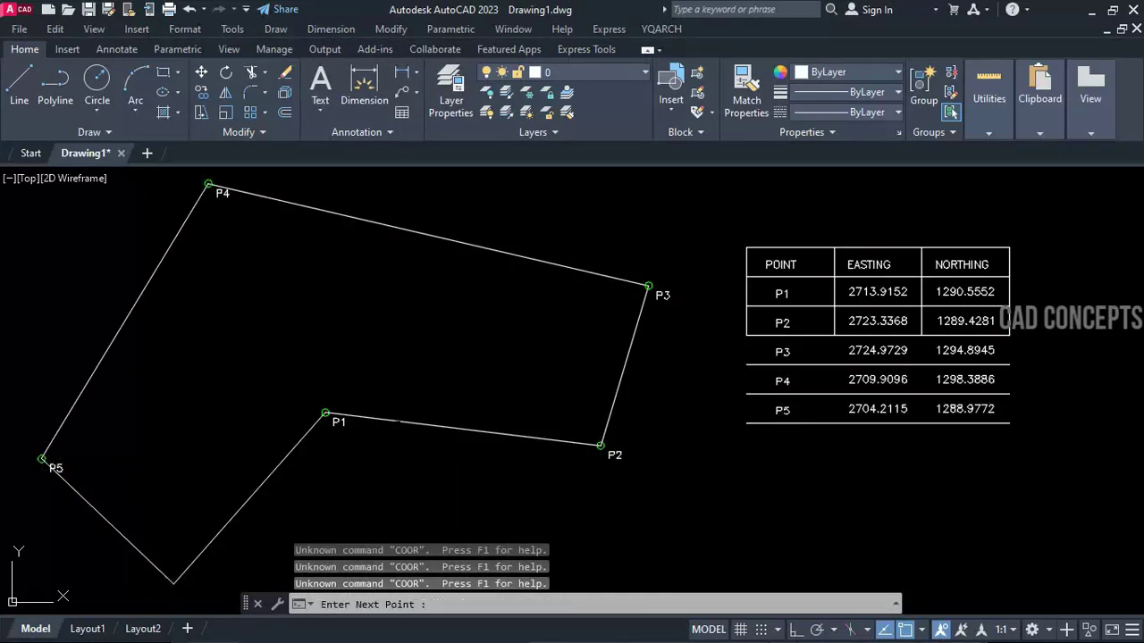
click(173, 583)
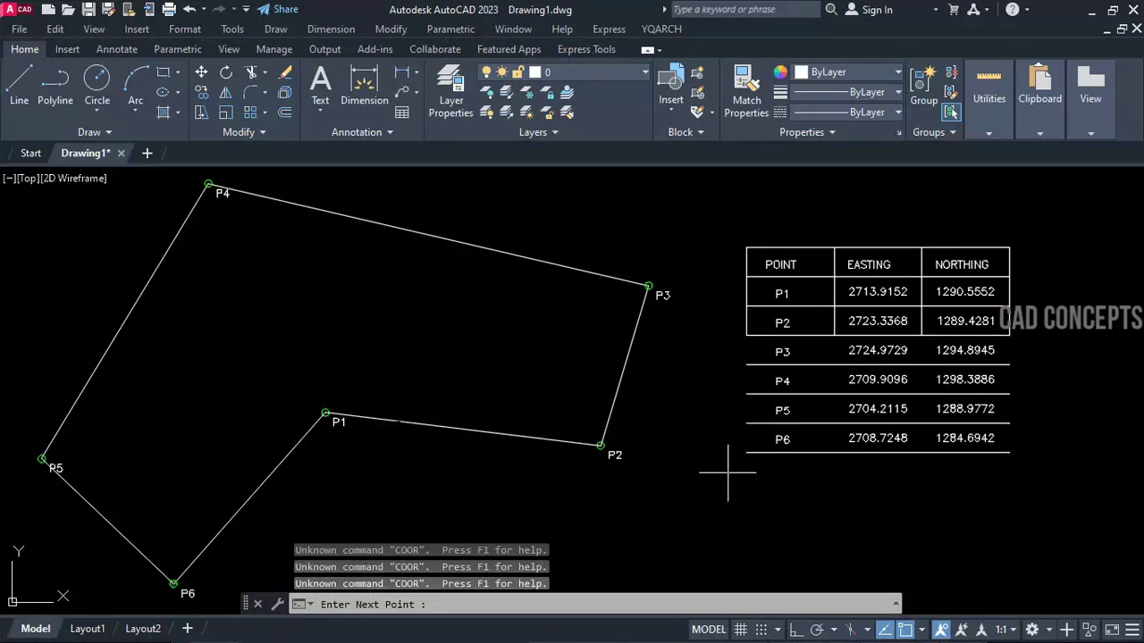
key(Return)
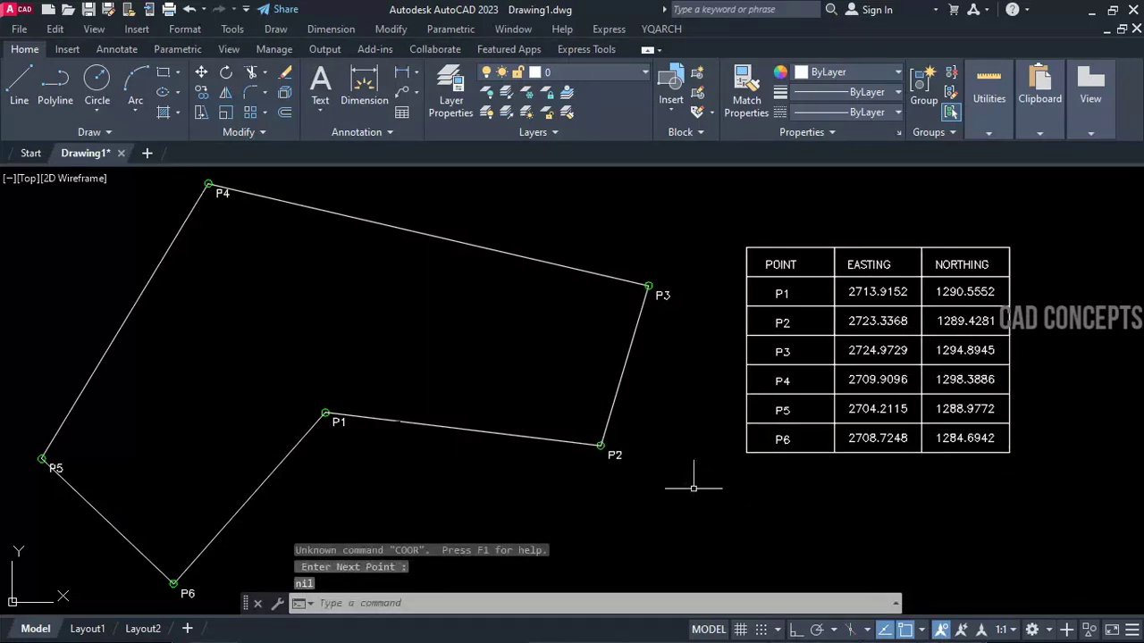
click(696, 514)
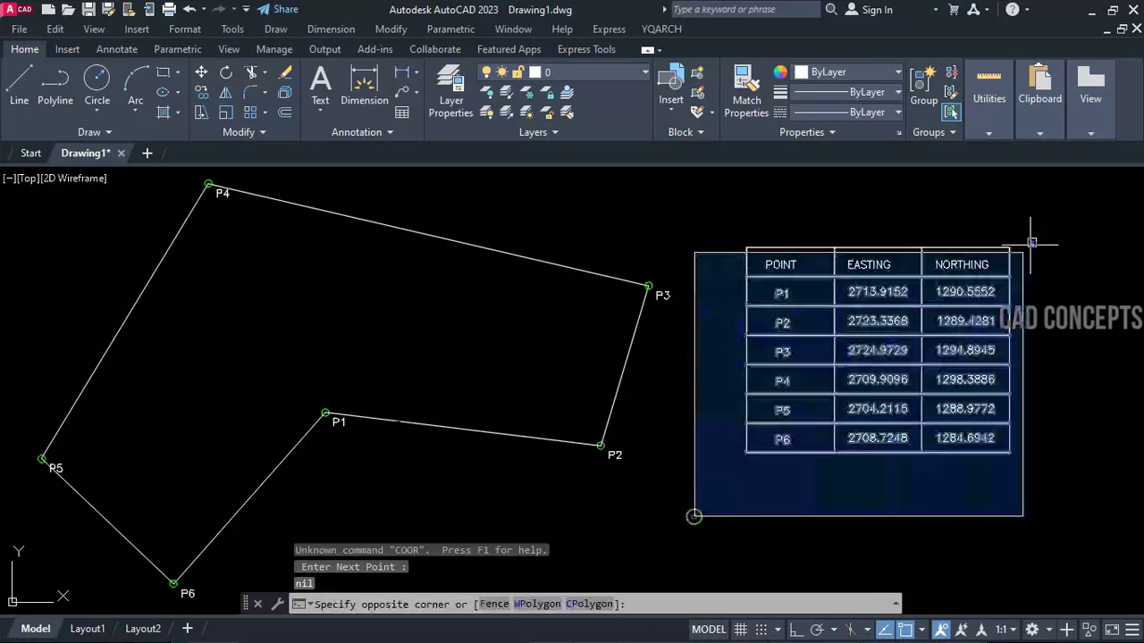
click(1030, 247)
key(Escape)
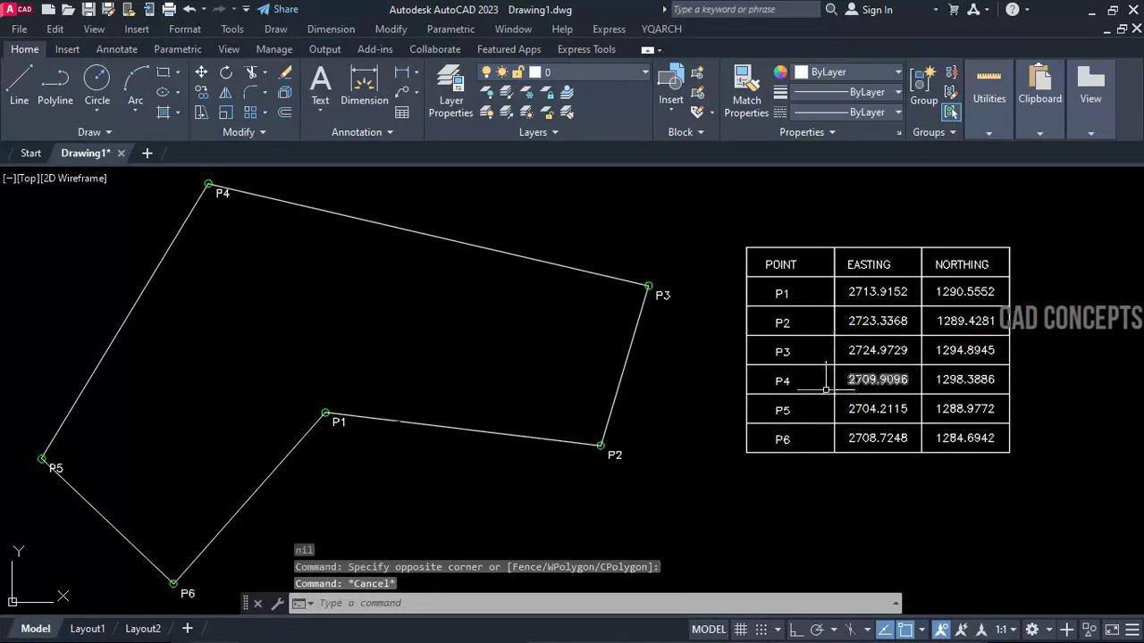
middle_drag(659, 442, 649, 441)
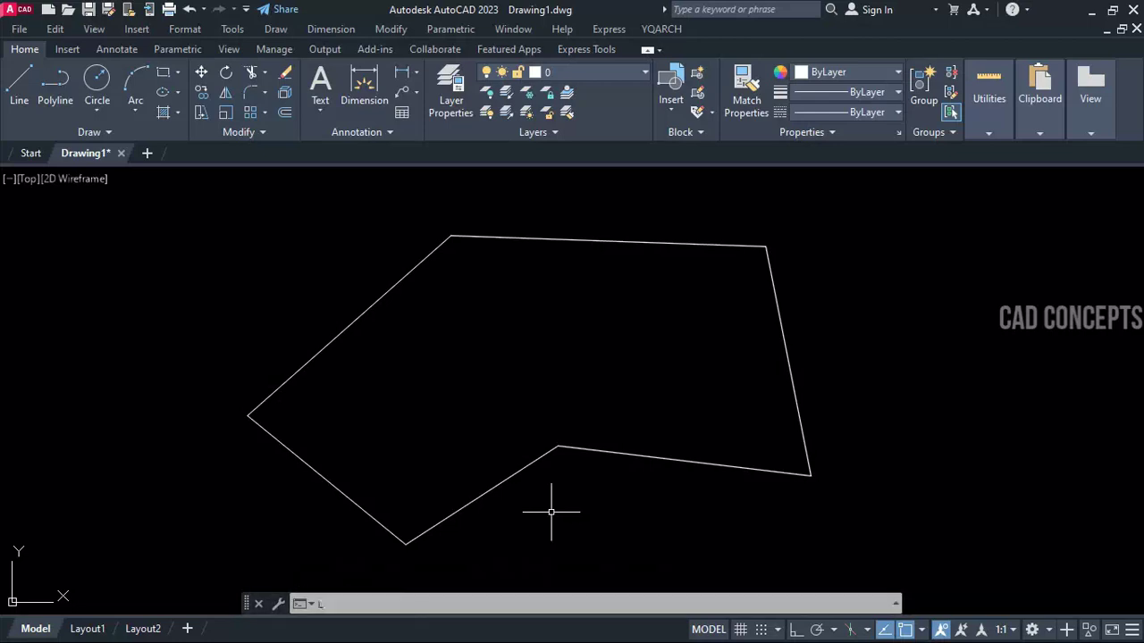
Run the LENEM routine and place easting, northing and elevation leaders outside the polygon's leftmost and upper-left corners.
text(ENEM)
key(Return)
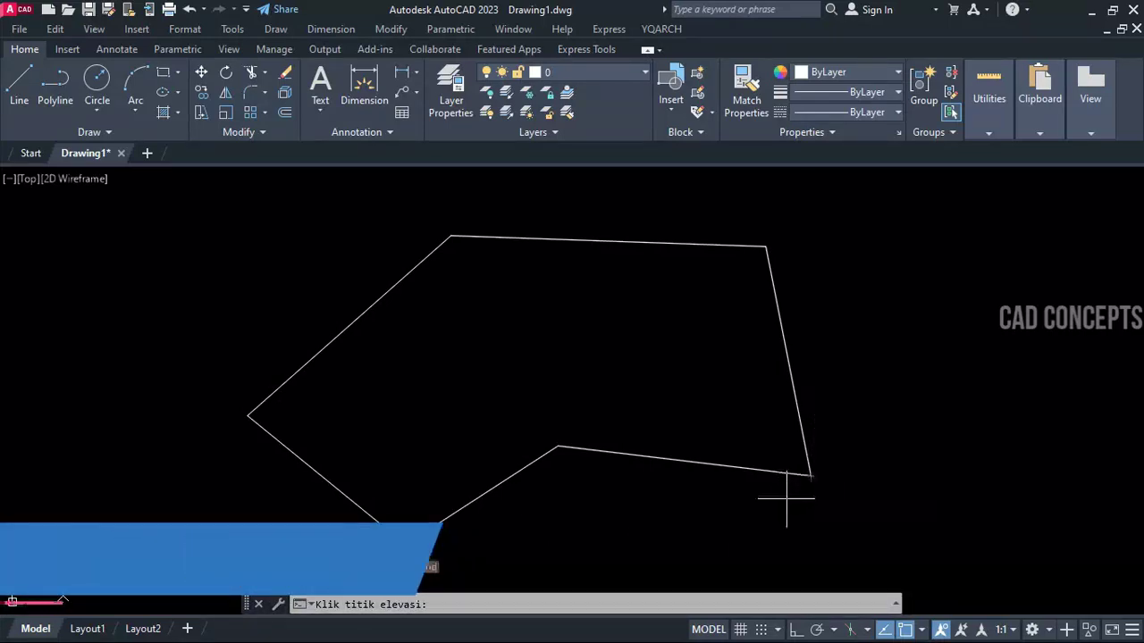
click(811, 476)
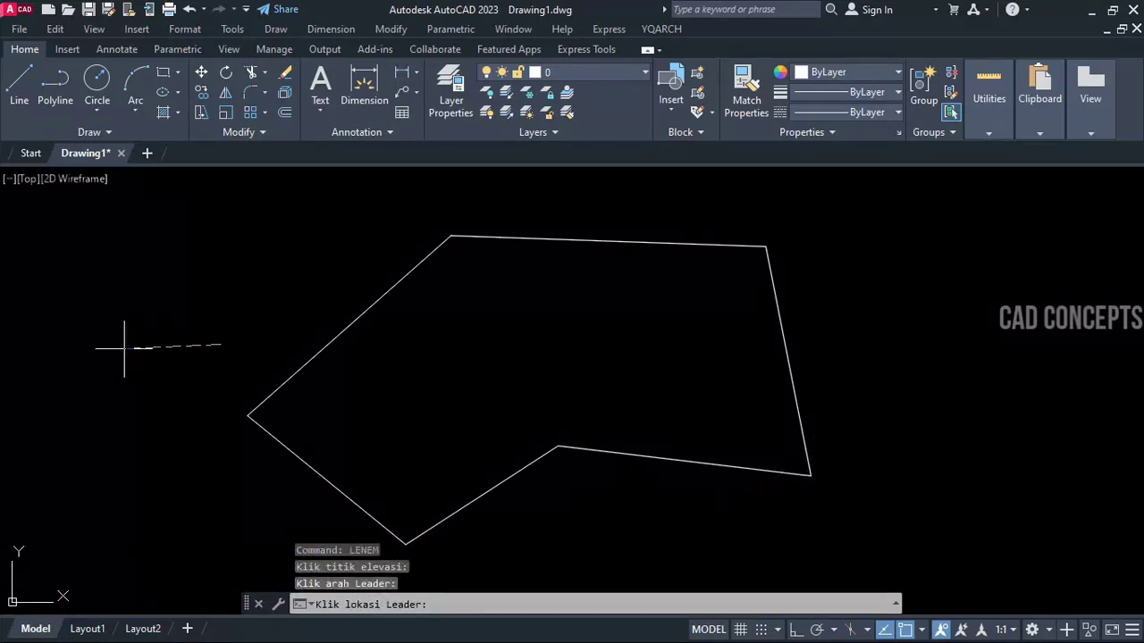
click(86, 343)
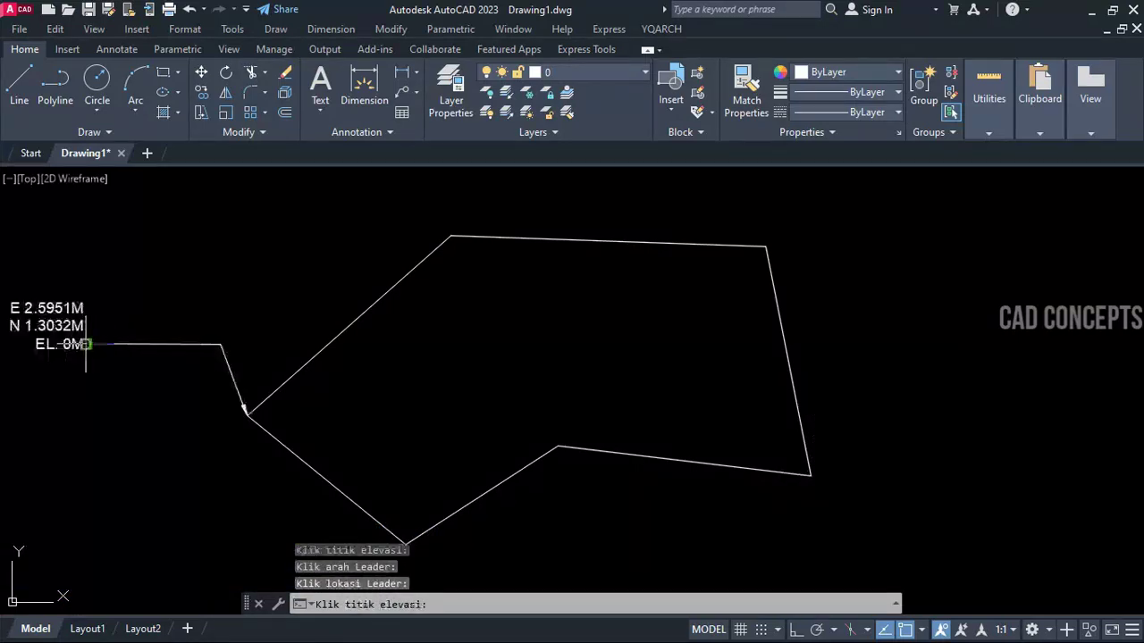
middle_drag(223, 470, 299, 472)
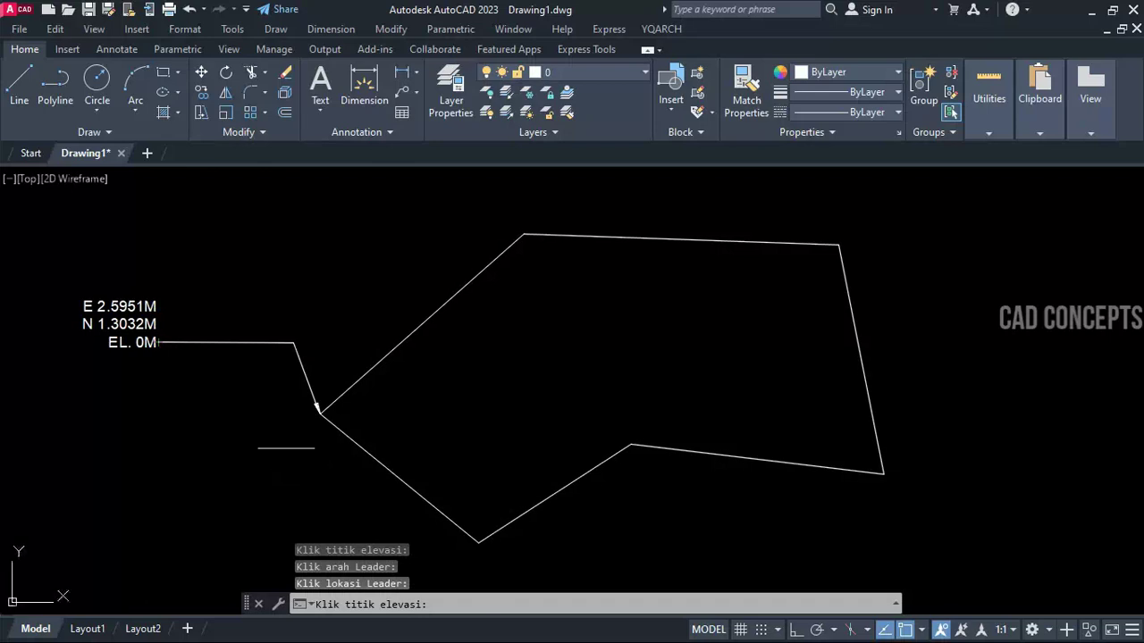
click(523, 235)
click(487, 209)
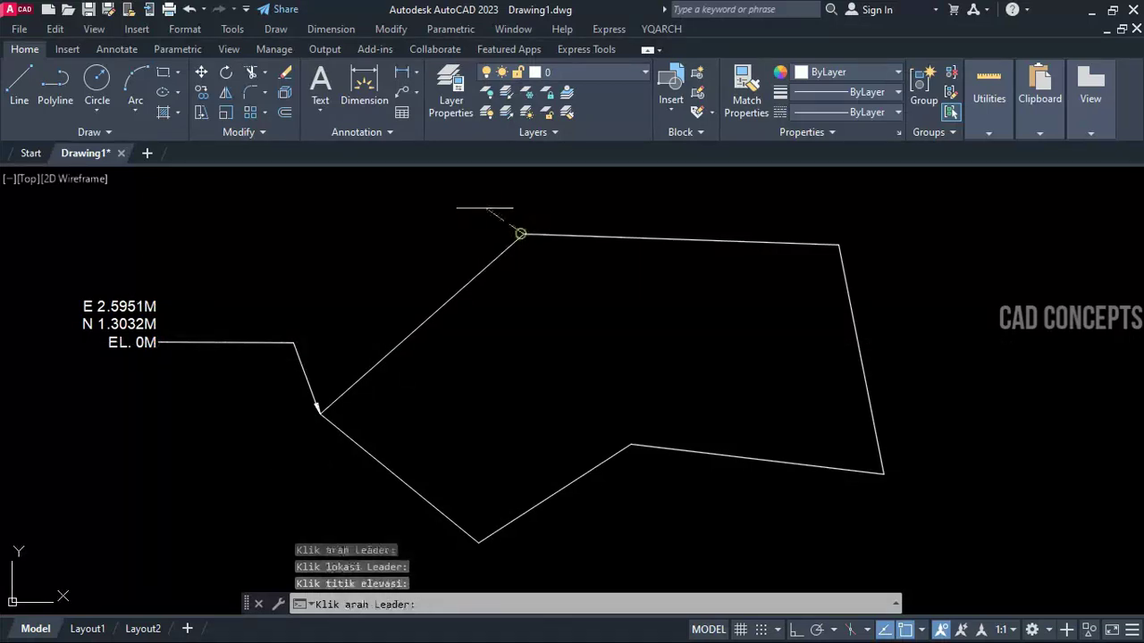
click(328, 198)
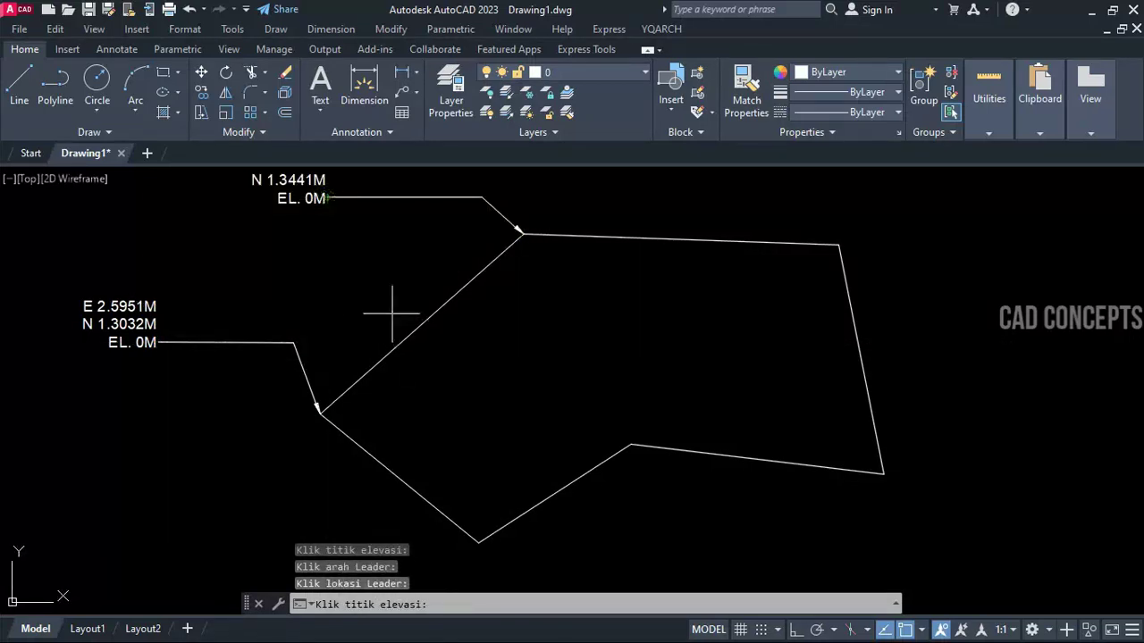
Label the polygon's upper-right and lower-right corners with coordinate leaders placed outside the outline.
click(838, 244)
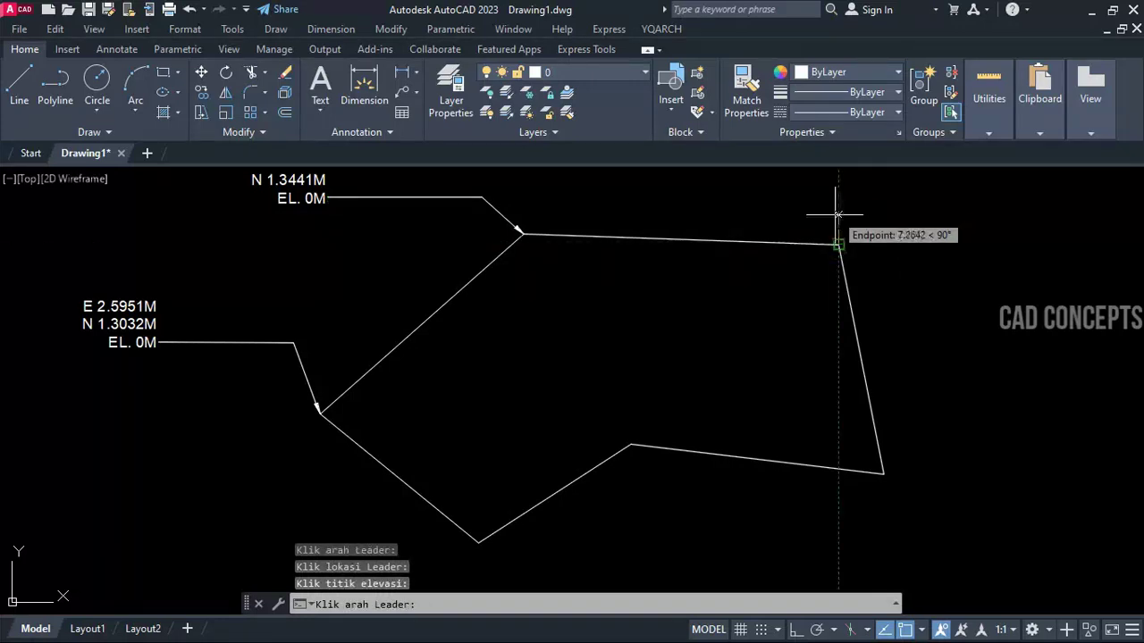
click(880, 212)
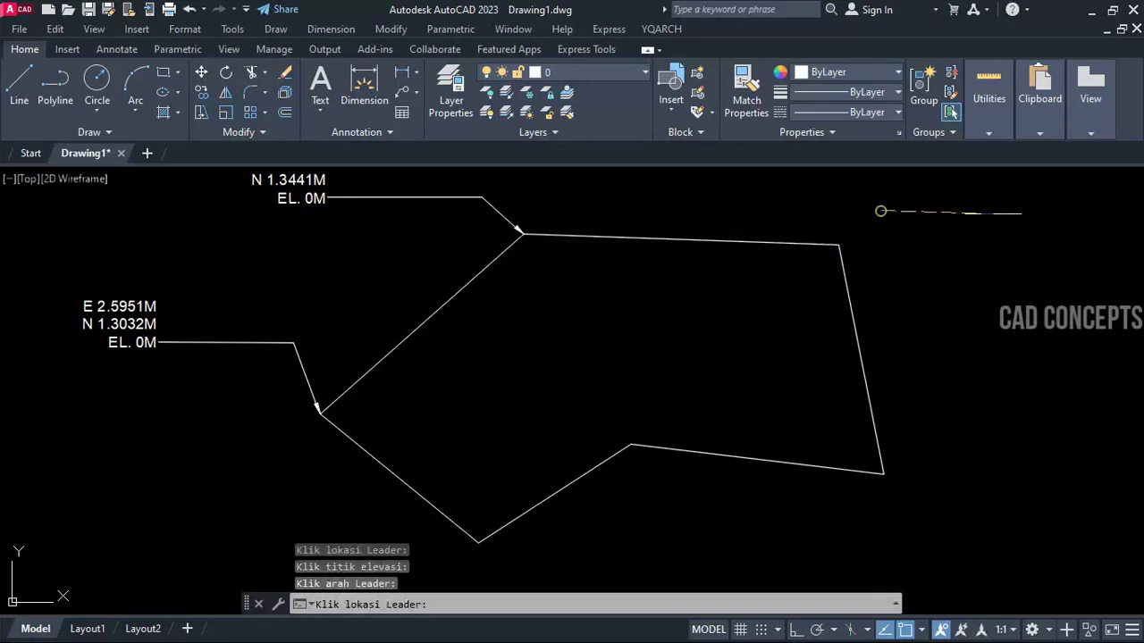
click(1050, 211)
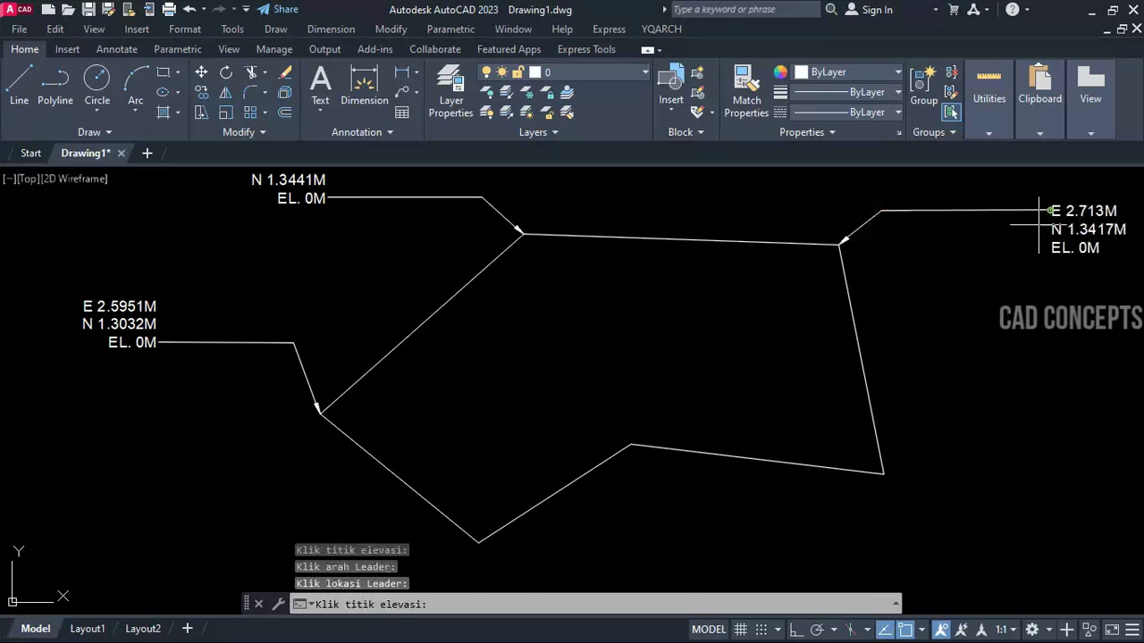
click(883, 474)
click(939, 397)
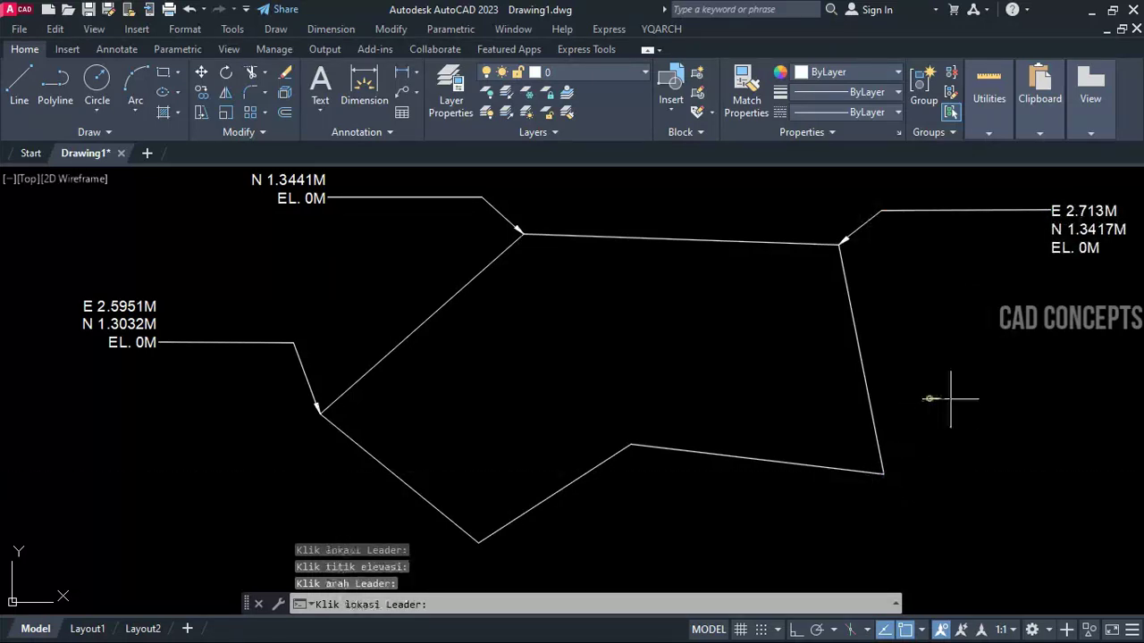
click(1048, 399)
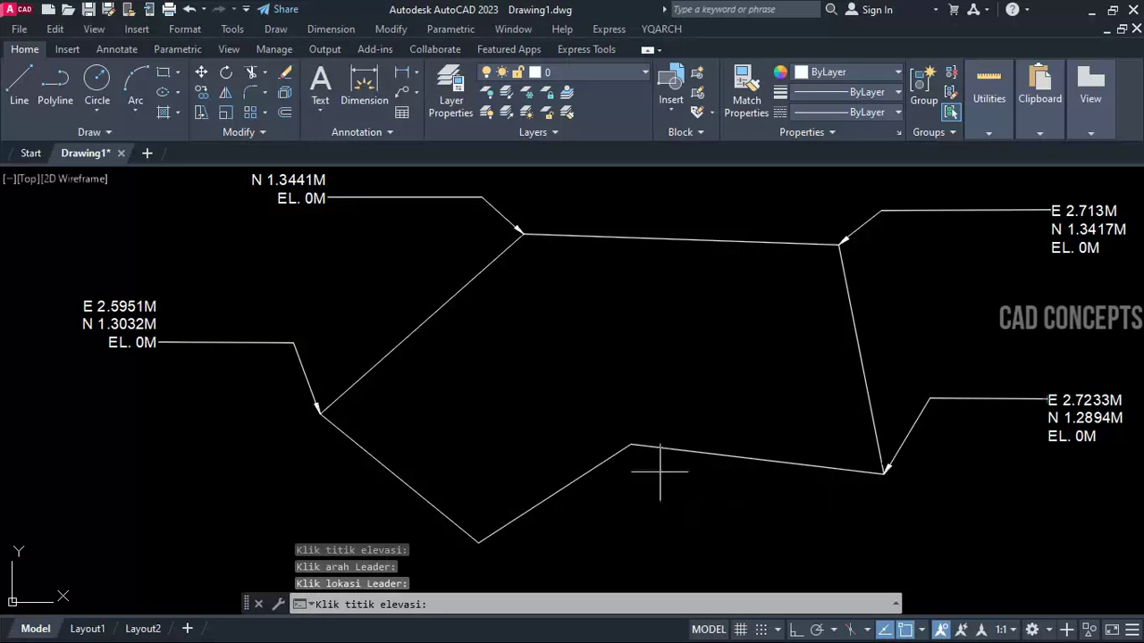
Label the polygon's inner corner and lowest corner with coordinate leaders placed inside the outline, and end the labelling routine.
click(631, 444)
click(648, 373)
click(755, 363)
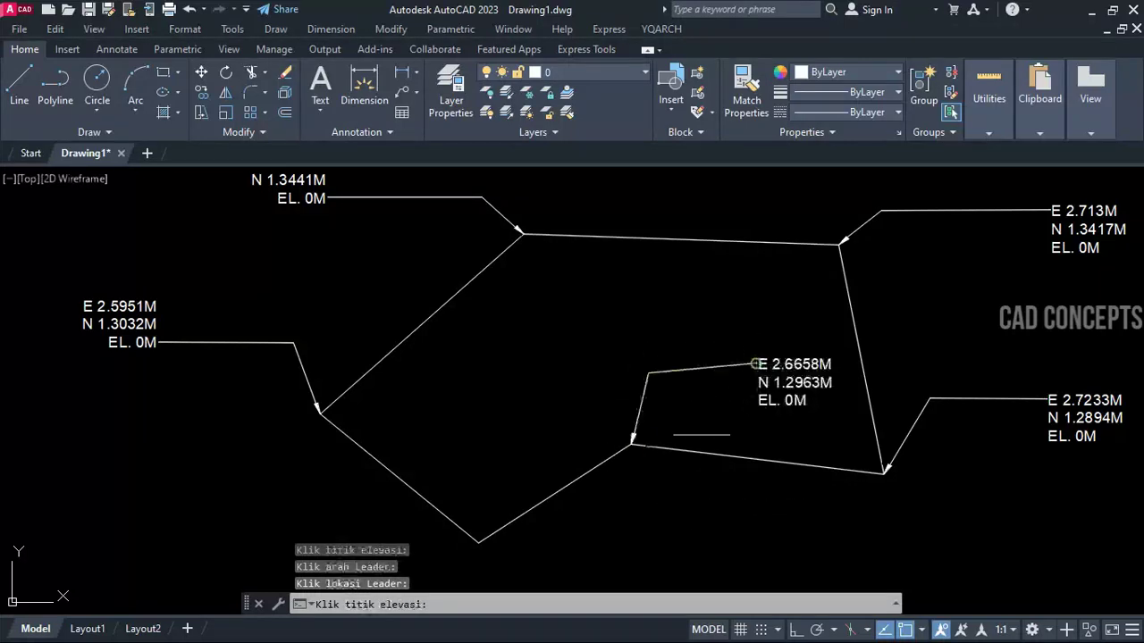
click(479, 541)
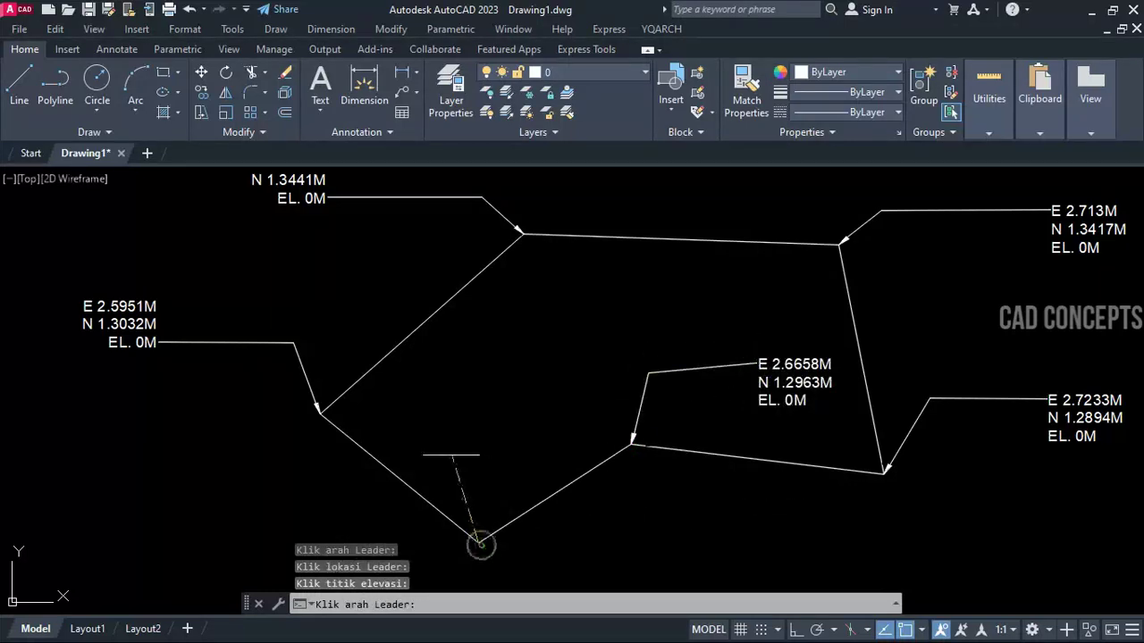
click(453, 456)
click(518, 383)
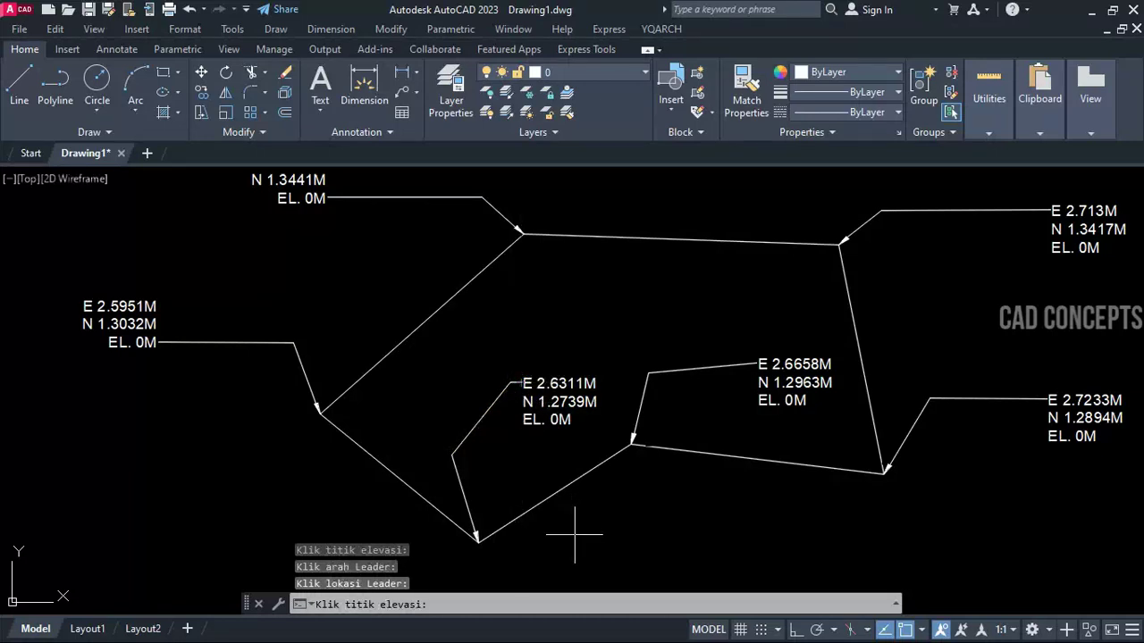
key(Return)
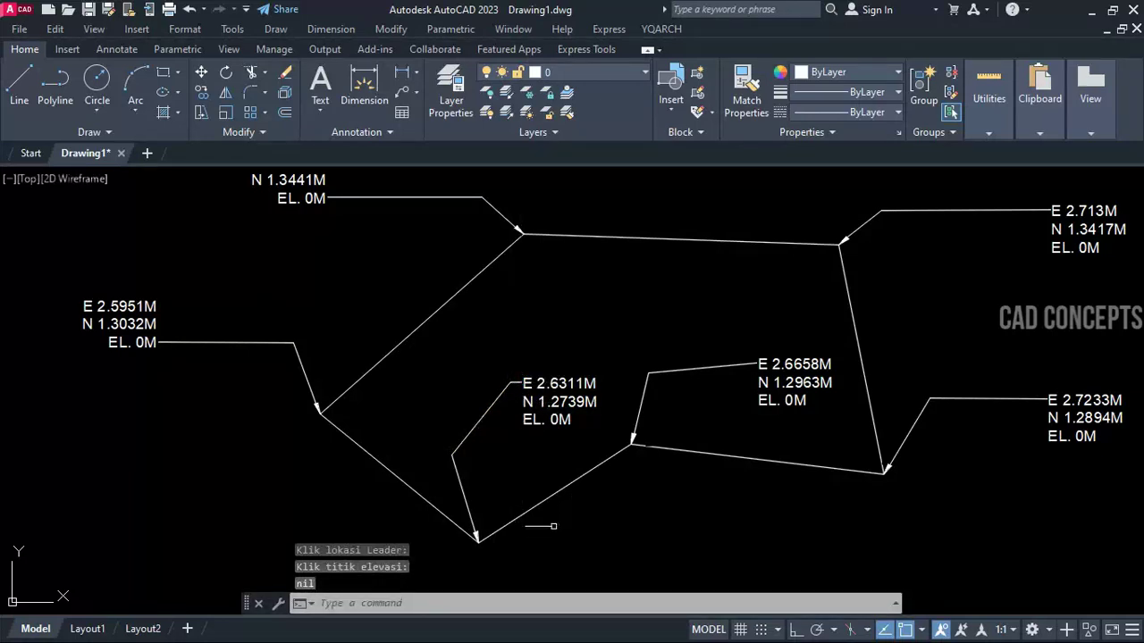
key(Escape)
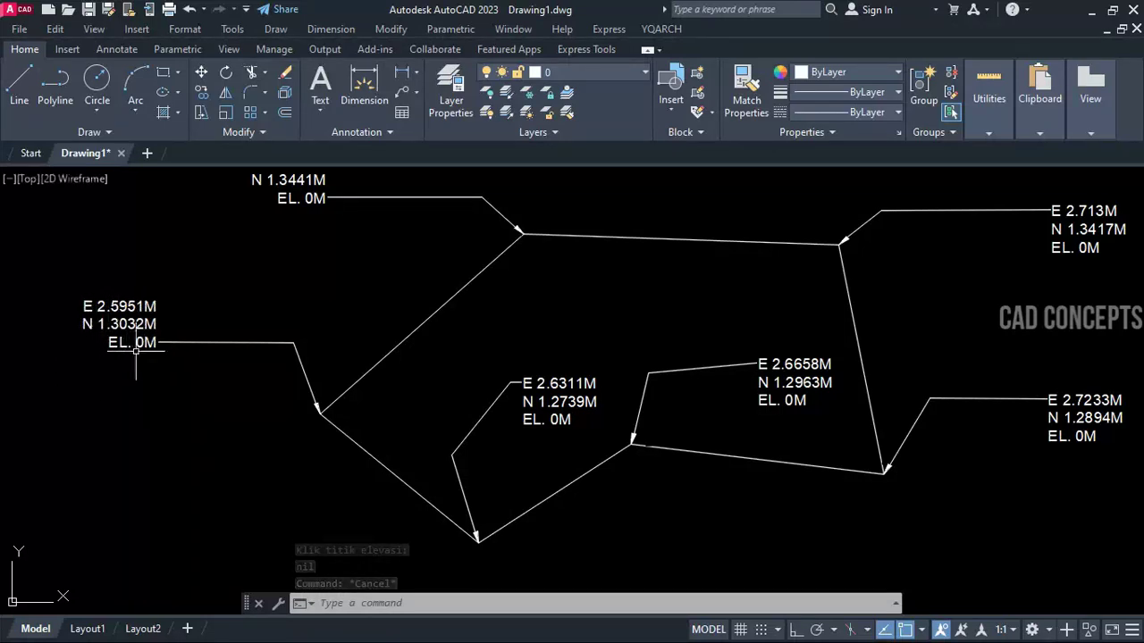
middle_drag(272, 463, 255, 465)
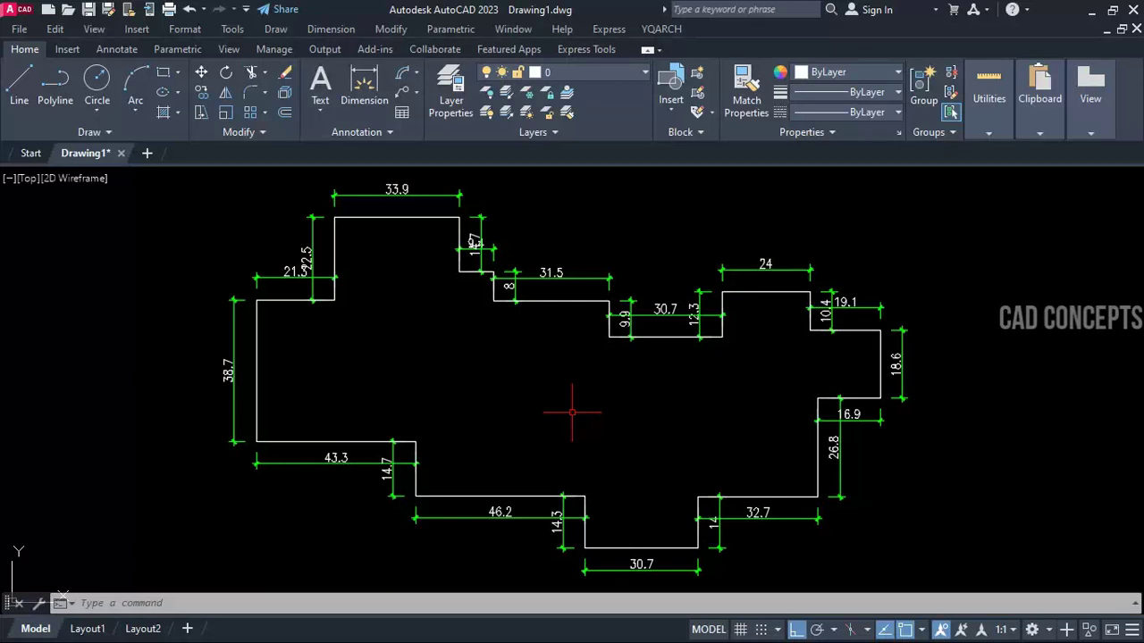
Run the DELDIM routine for deleting the dimensions around the stepped outline.
text(de)
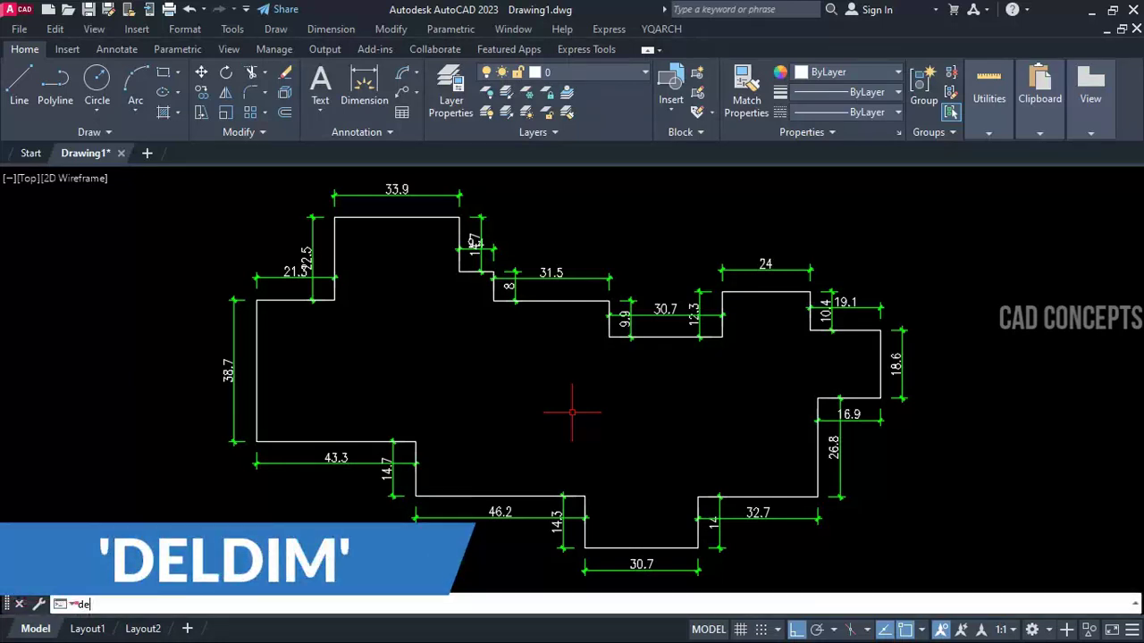
text(ld)
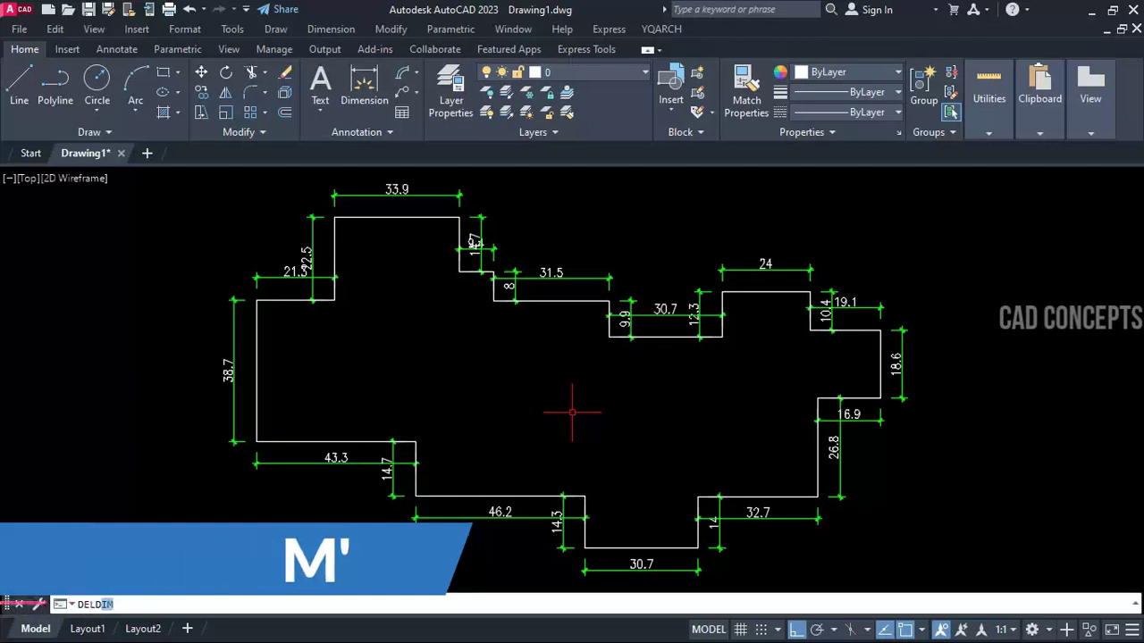
key(Return)
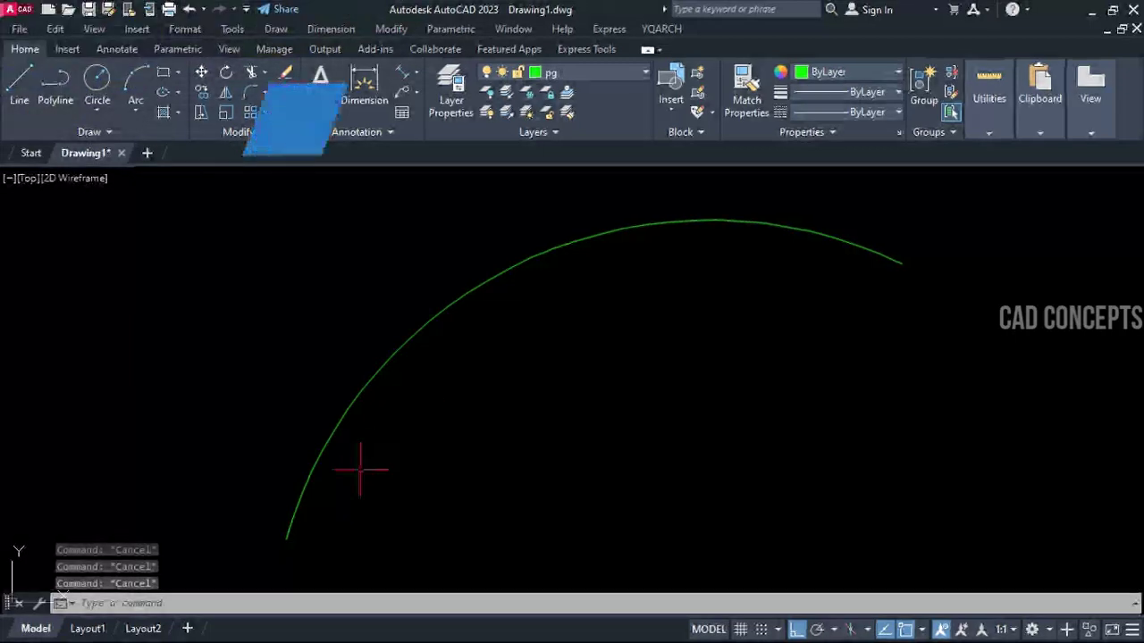
Run the DIMA routine on the green arc and specify the arc length with two points outside its left part.
middle_drag(673, 245, 643, 268)
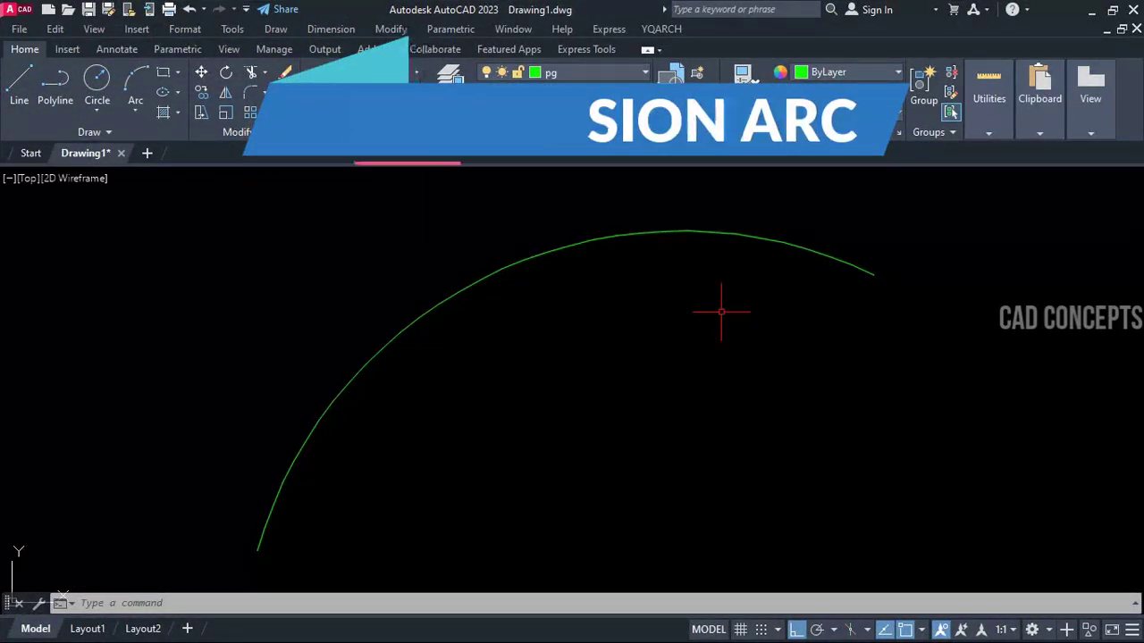
text(DIMA)
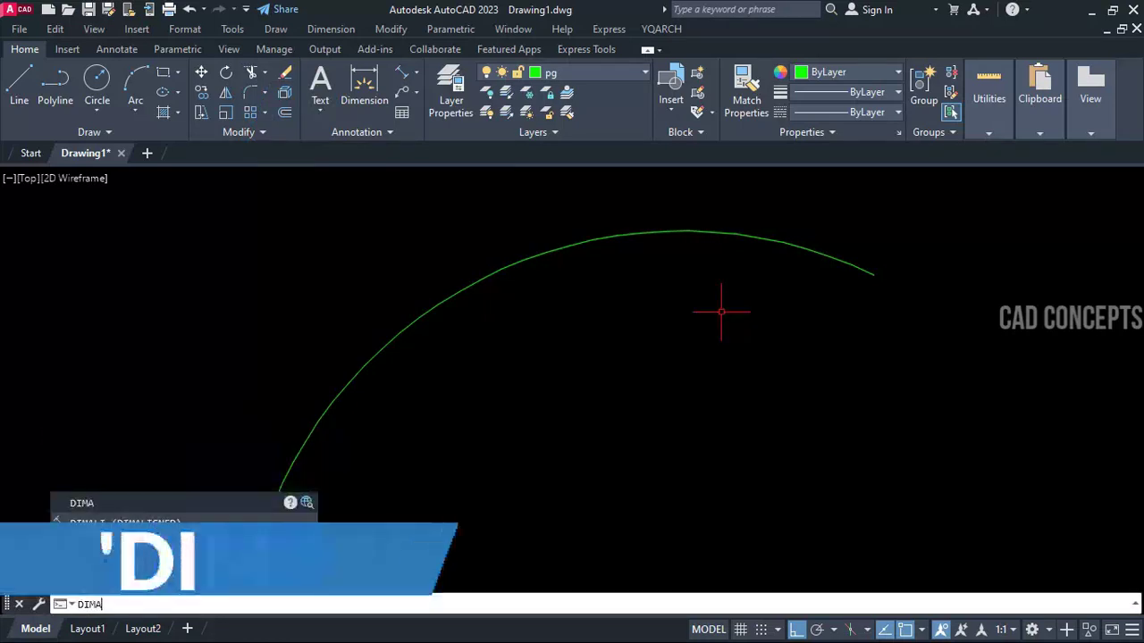
key(Return)
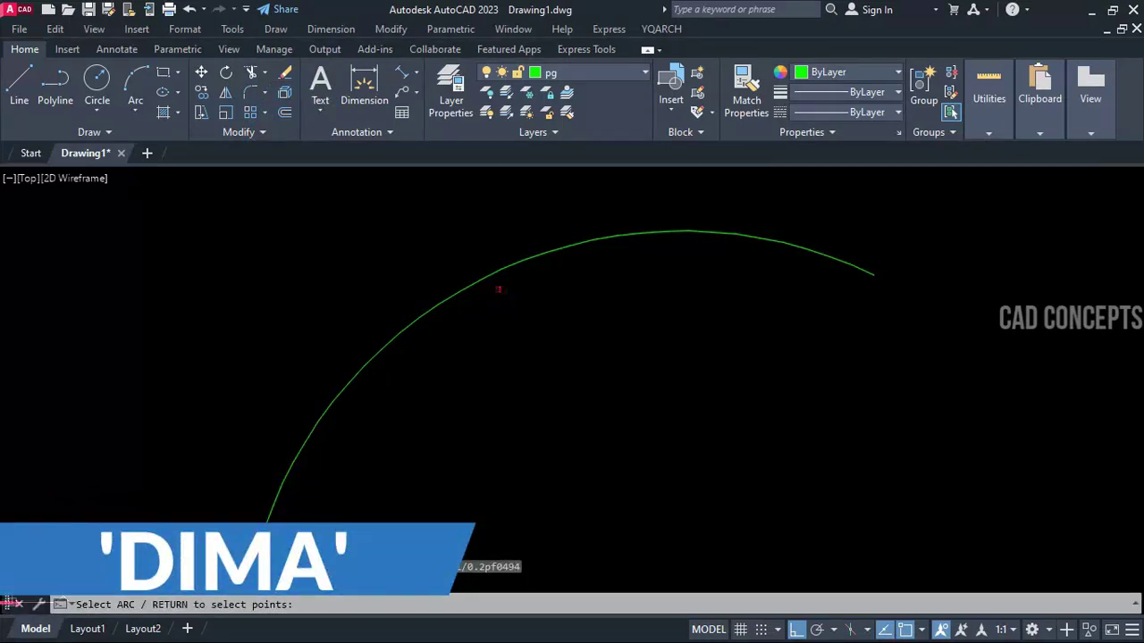
click(483, 282)
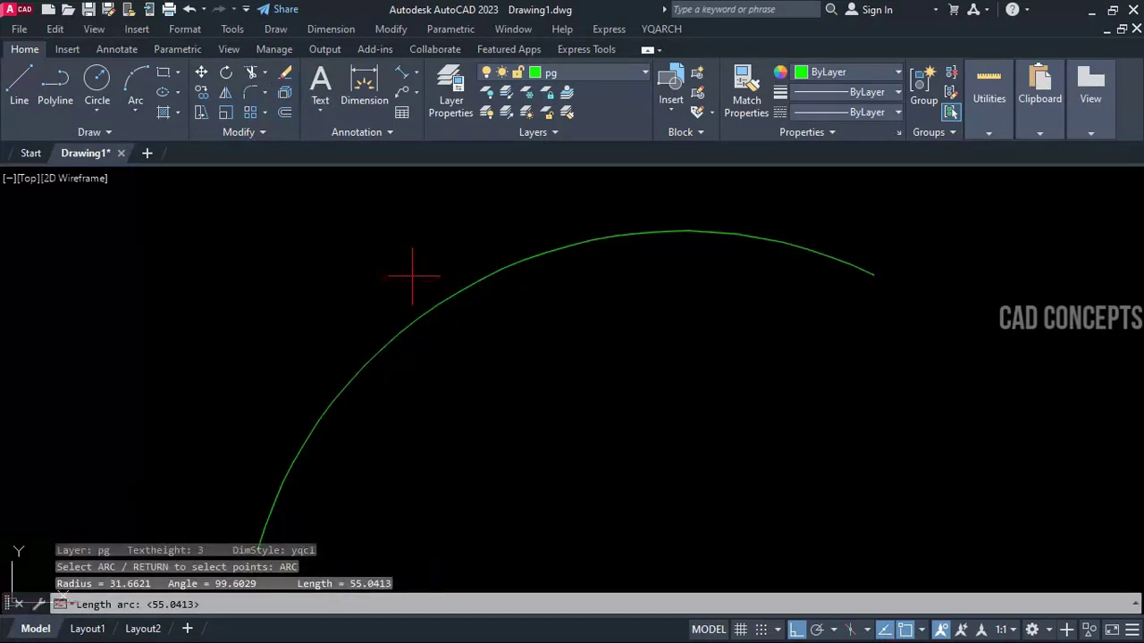
click(322, 328)
click(268, 274)
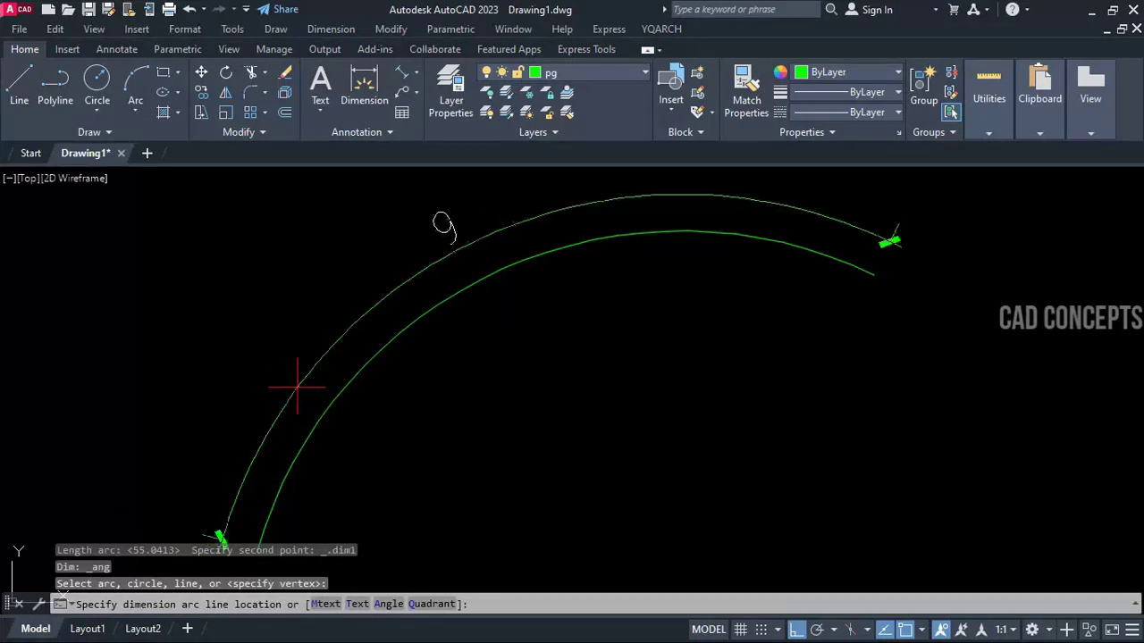
Set the arc dimension's text to 3.7771 and place it outside the arc near its lower-left end.
text(t)
key(Return)
text(3.7771)
key(Return)
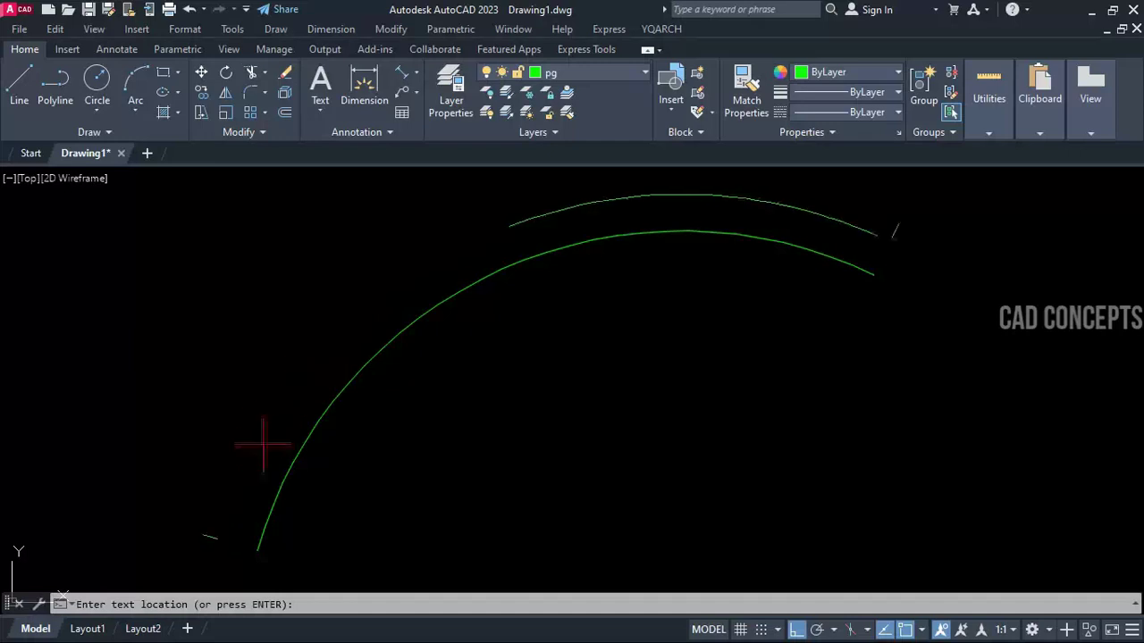
click(266, 438)
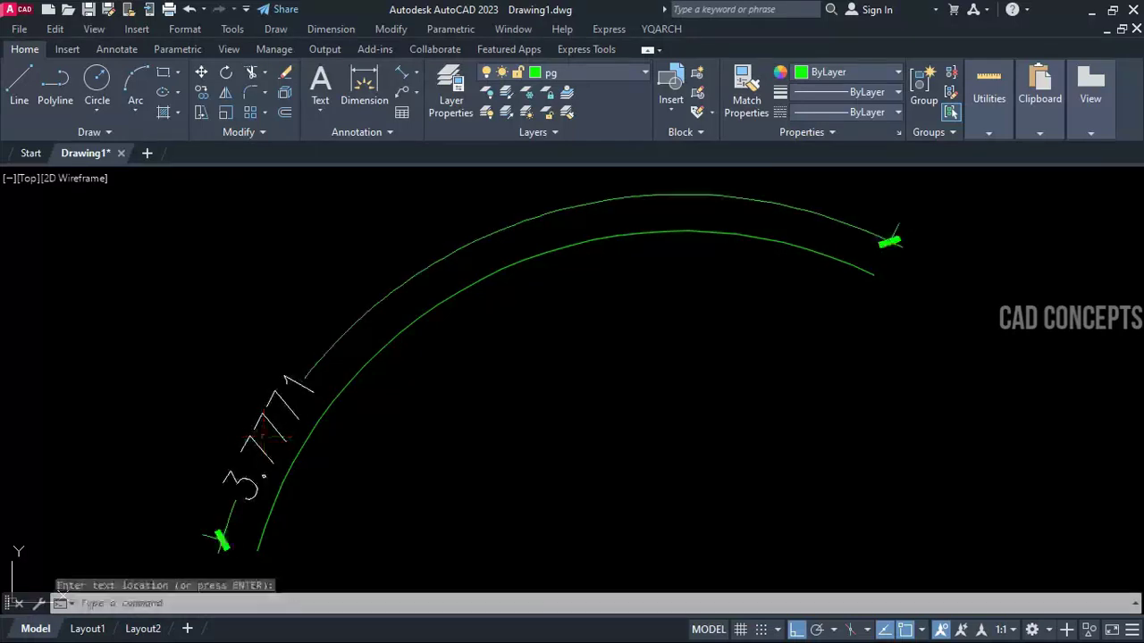
Run the DIMA routine again on the green arc and specify the arc length from its upper-right end to its lower-left end.
key(Return)
click(334, 392)
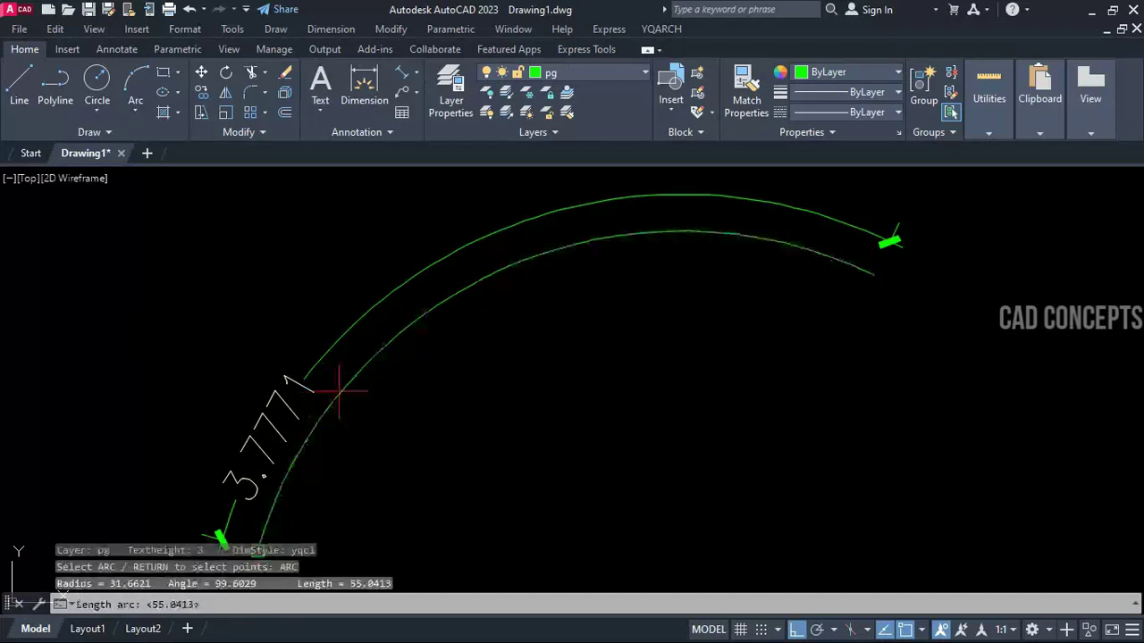
click(874, 274)
scroll(733, 319, down, 2)
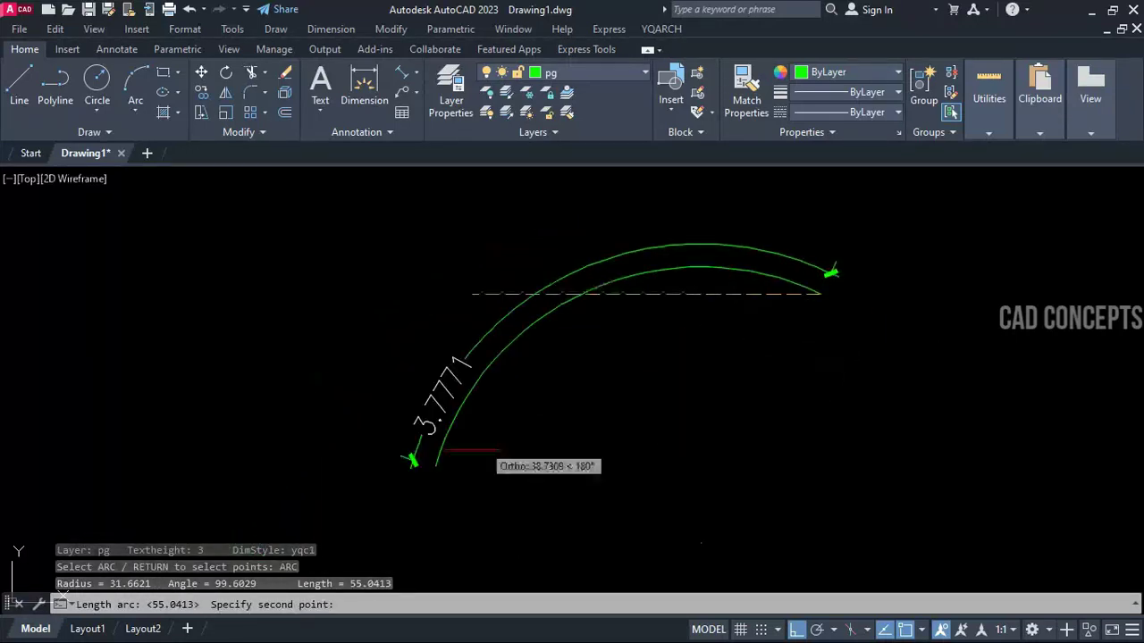
click(434, 463)
scroll(574, 364, up, 2)
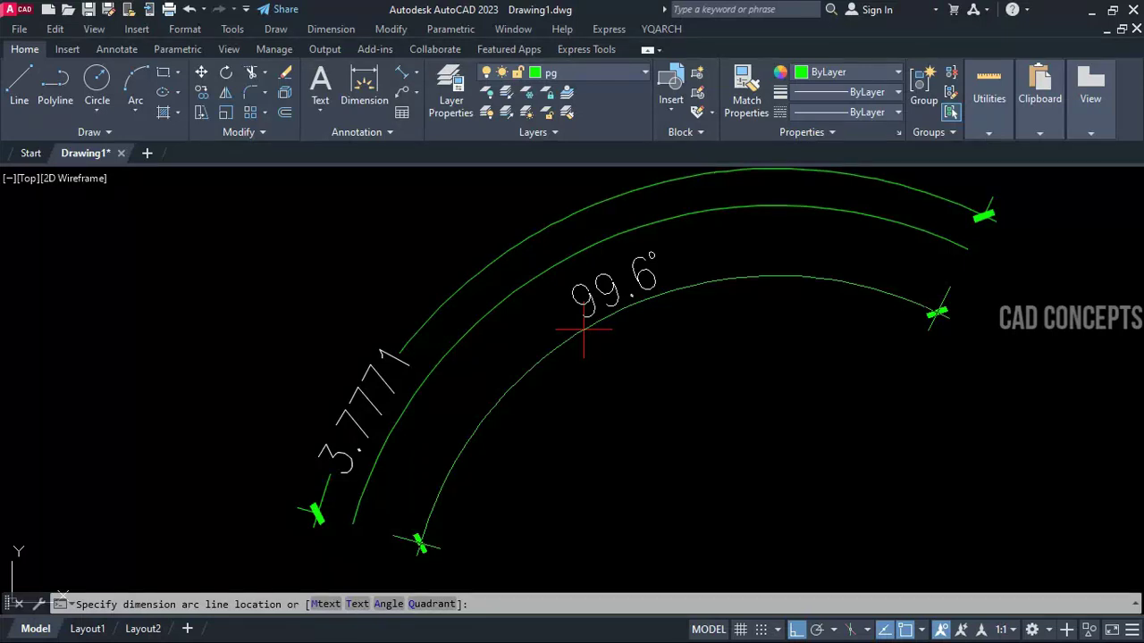
Set the new arc dimension's text to 48.3677 and place it inside the arc near its upper-right end.
text(t)
key(Return)
text(48.3677)
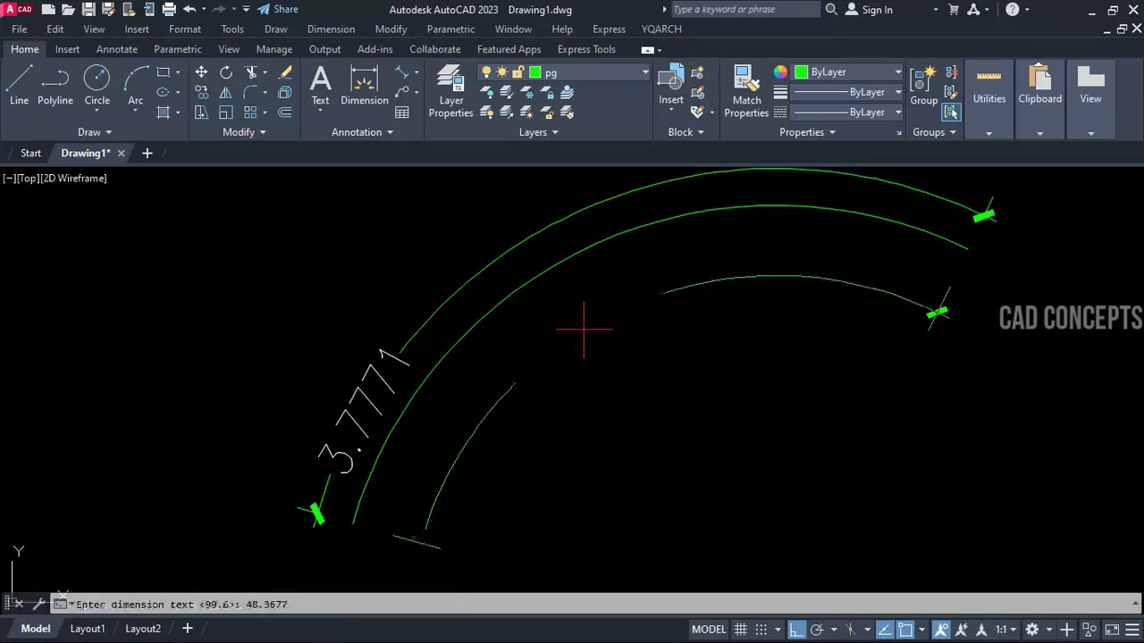
key(Return)
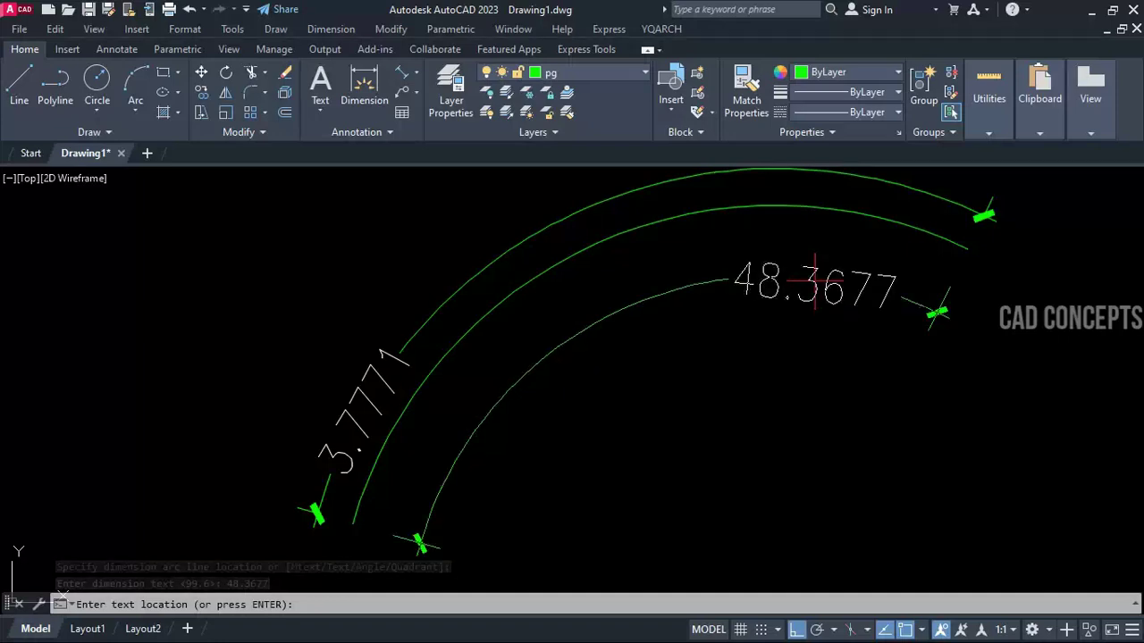
click(809, 275)
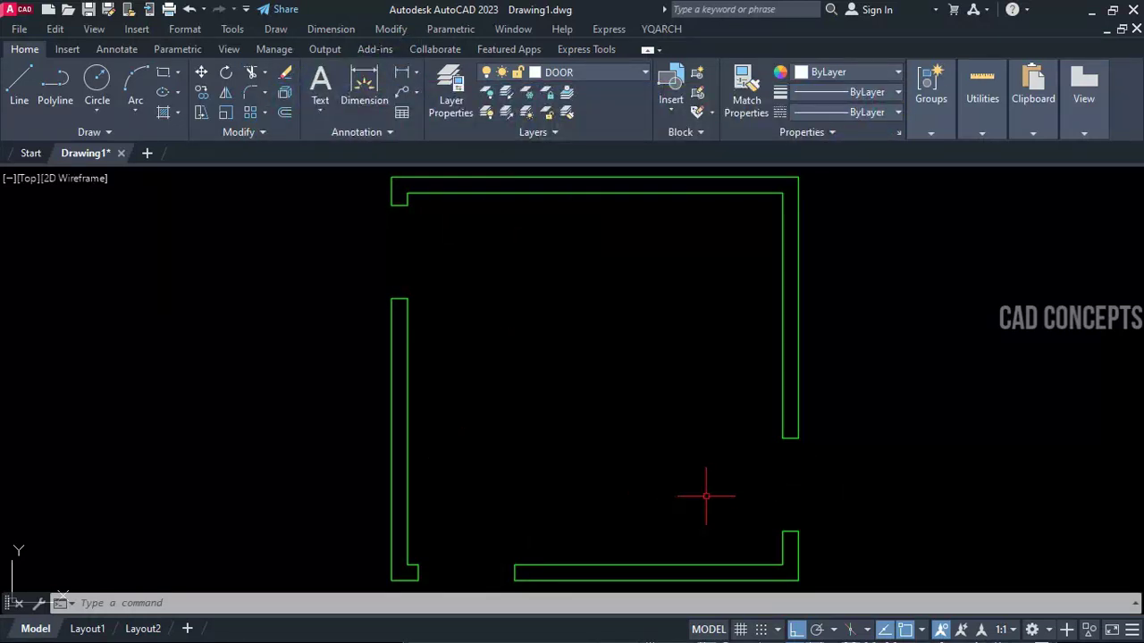
Run the D1 routine to draw a single door in the bottom wall opening, hinged at its left jamb and opening inward.
text(D1)
key(Return)
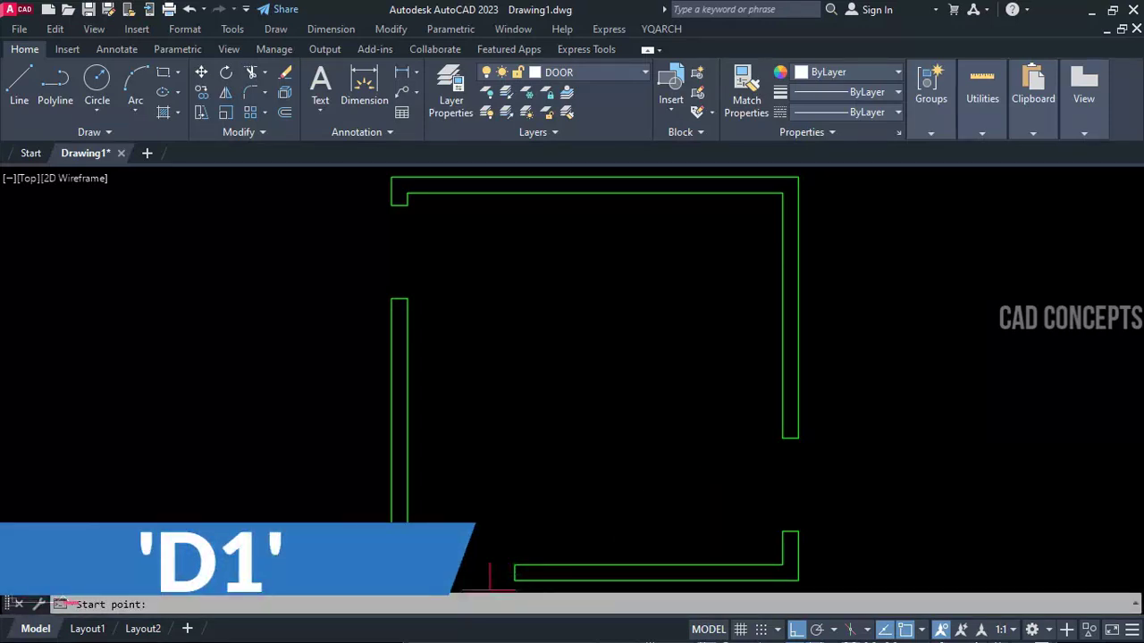
click(515, 581)
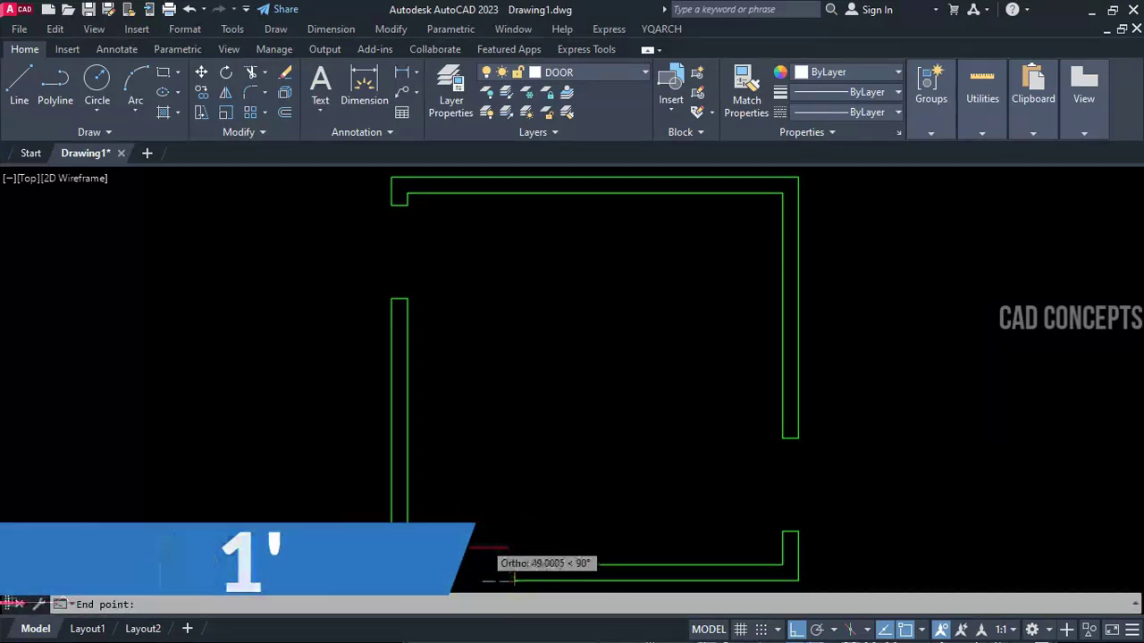
click(417, 581)
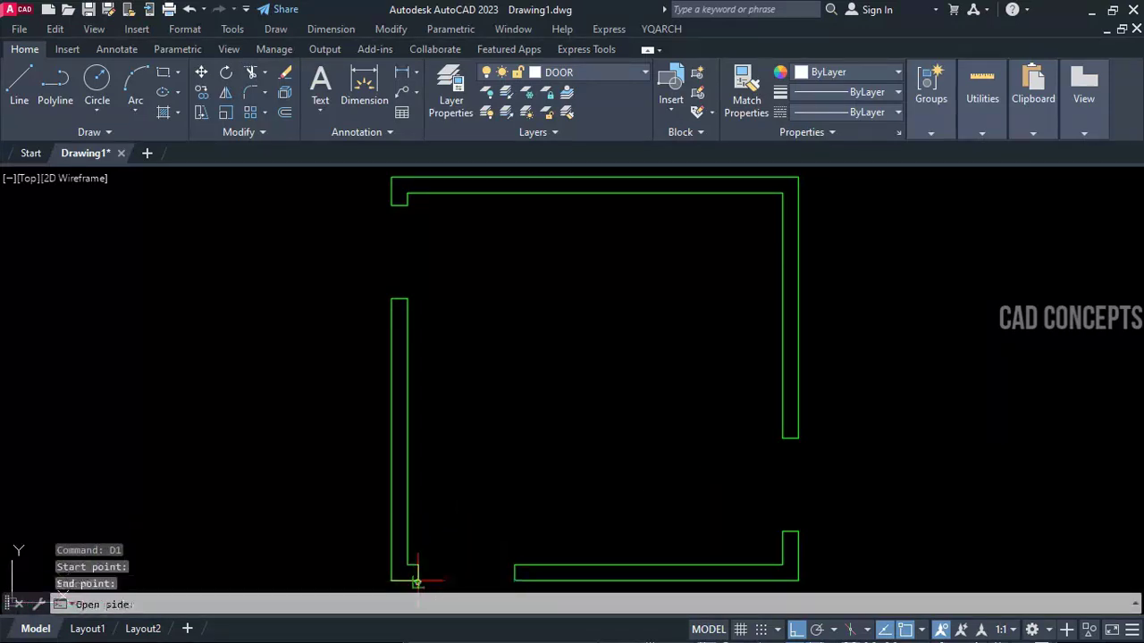
click(425, 501)
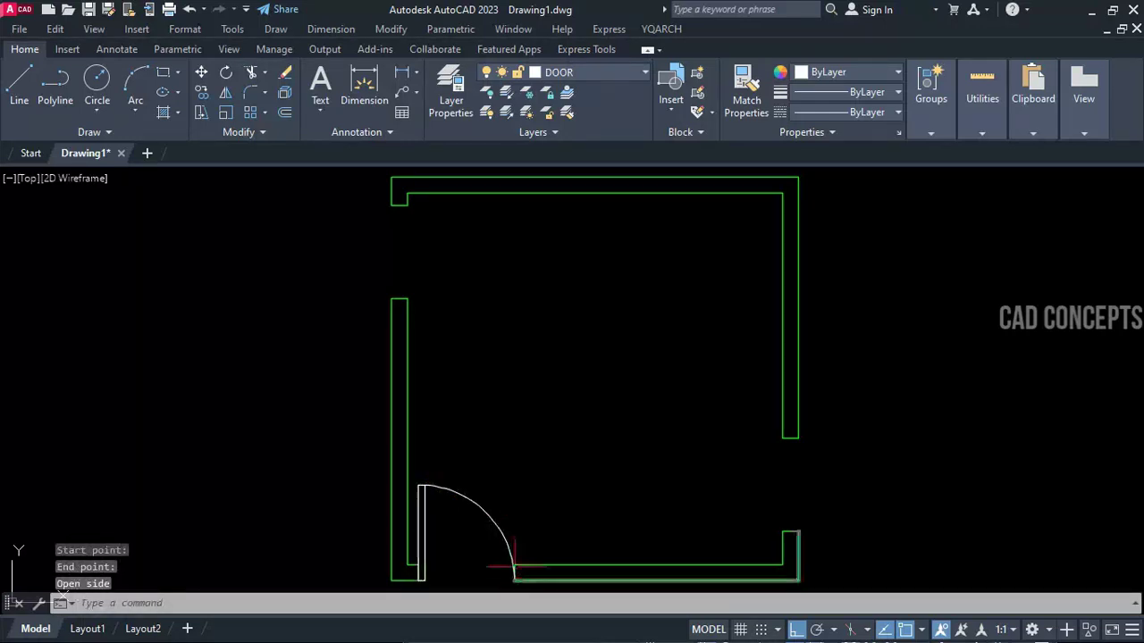
Draw a single D1 door in the left wall opening, hinged at its upper jamb and opening into the room.
key(Return)
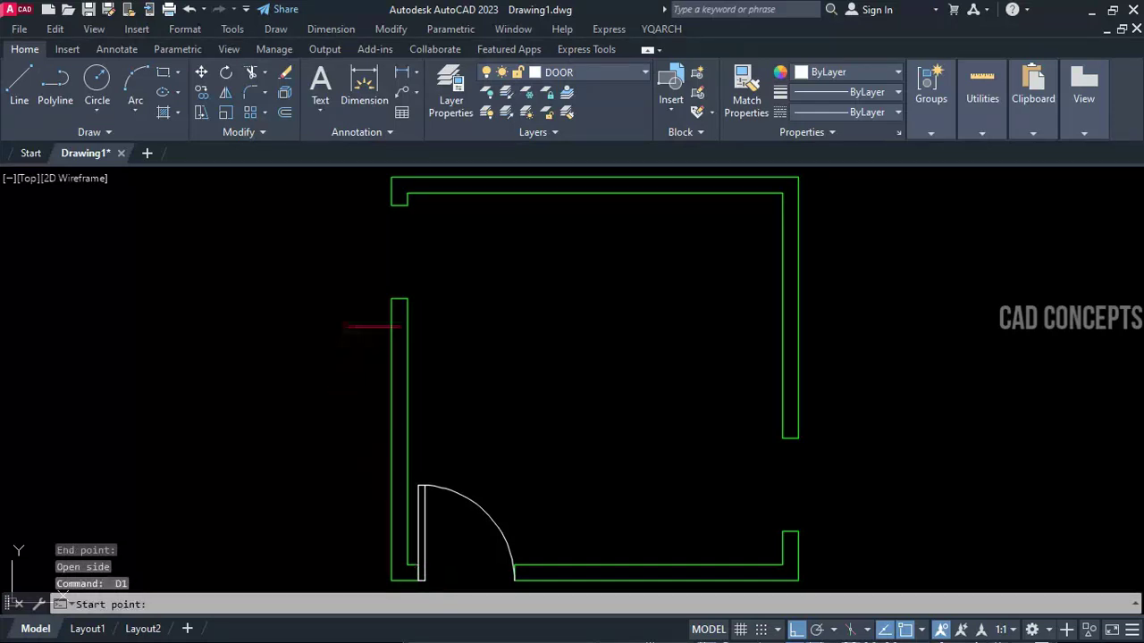
click(390, 300)
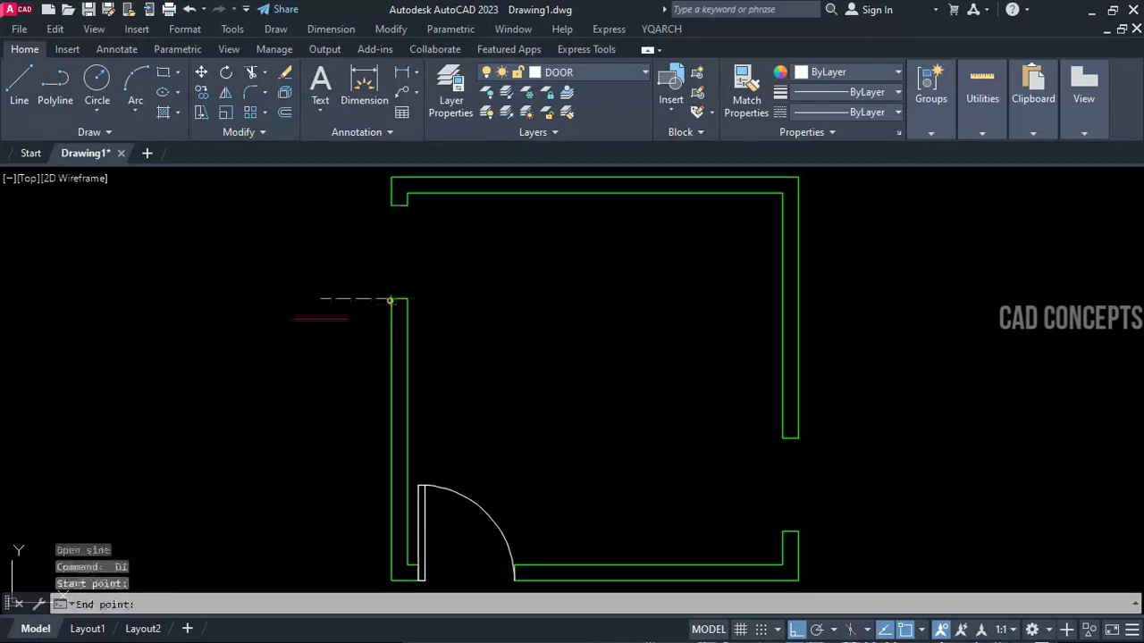
click(391, 208)
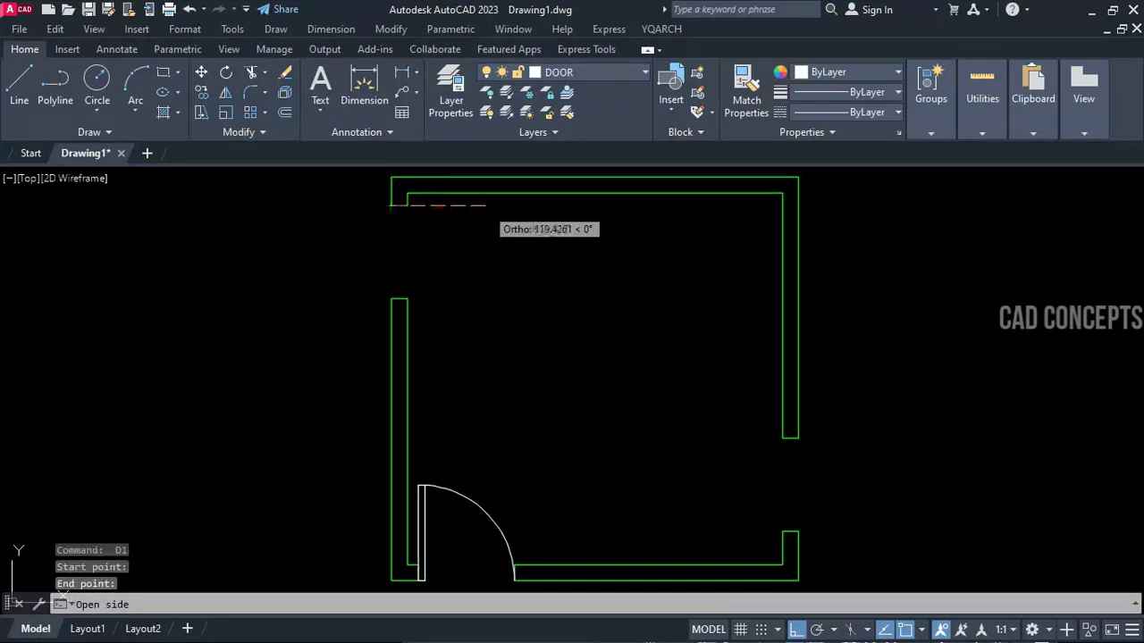
click(496, 206)
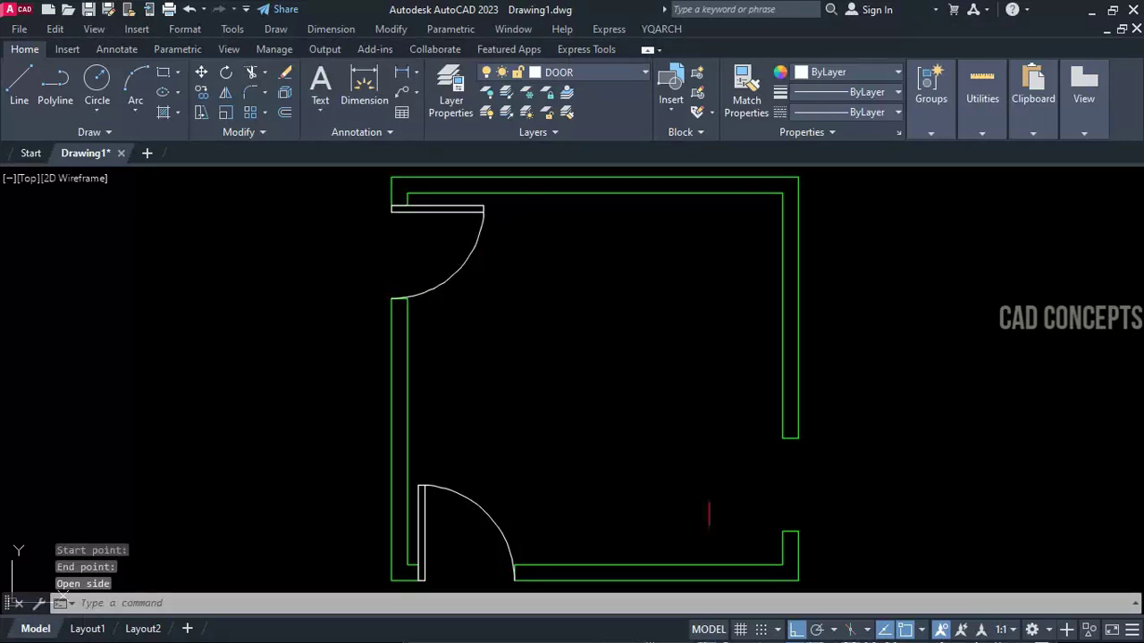
Draw a single D1 door in the right wall opening, hinged at its lower jamb and opening into the room.
key(Return)
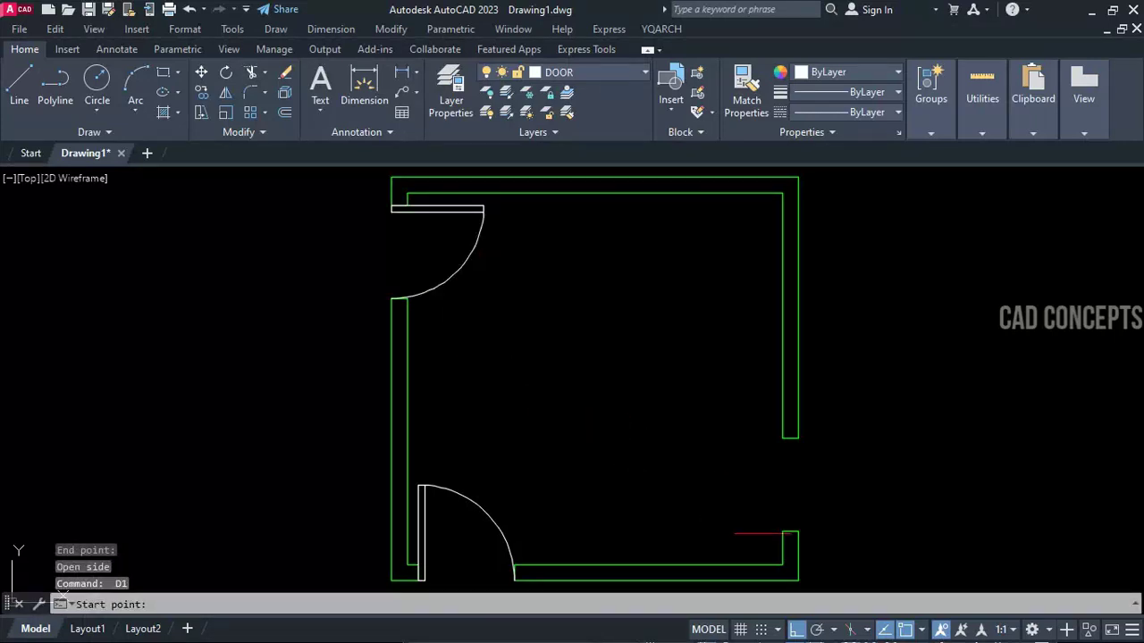
click(798, 439)
click(798, 528)
click(653, 544)
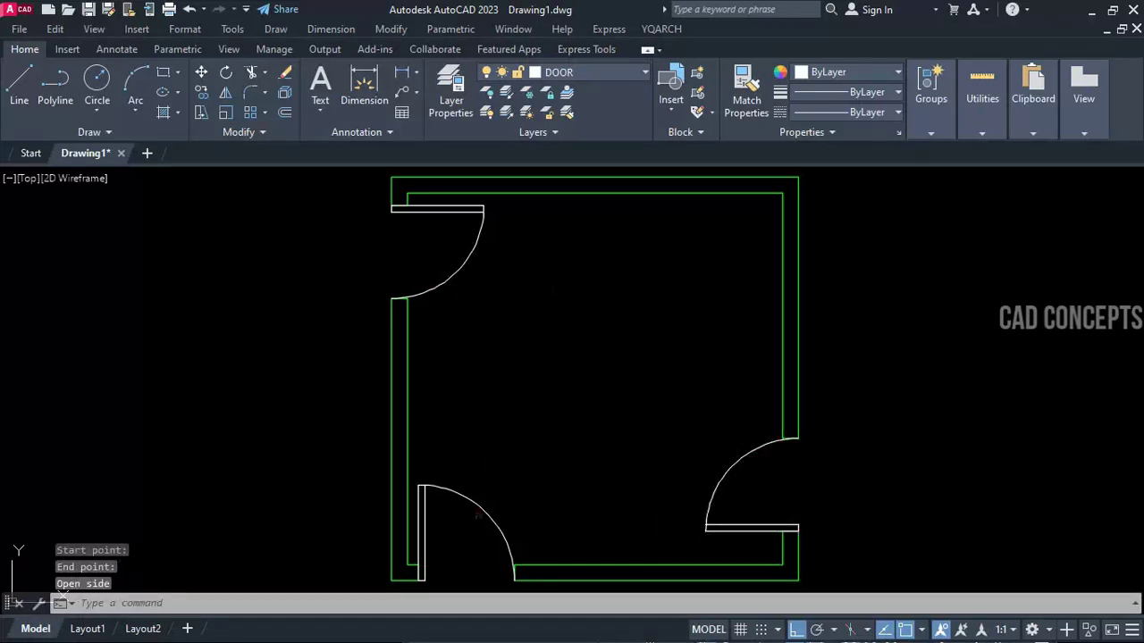
Erase the three single doors from the wall openings.
click(748, 503)
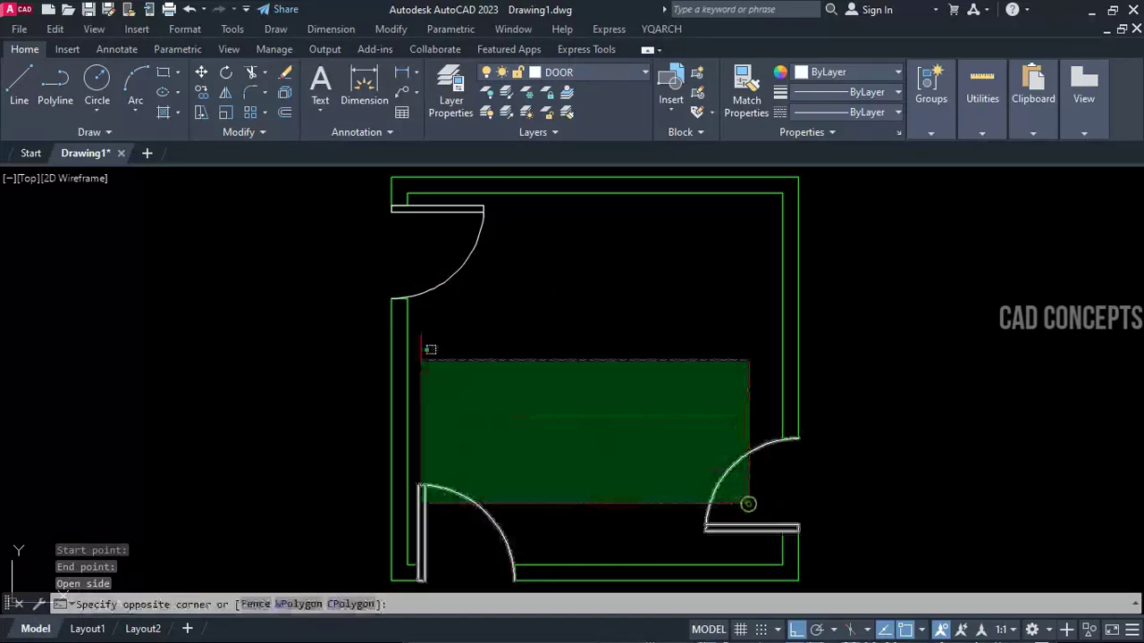
click(417, 283)
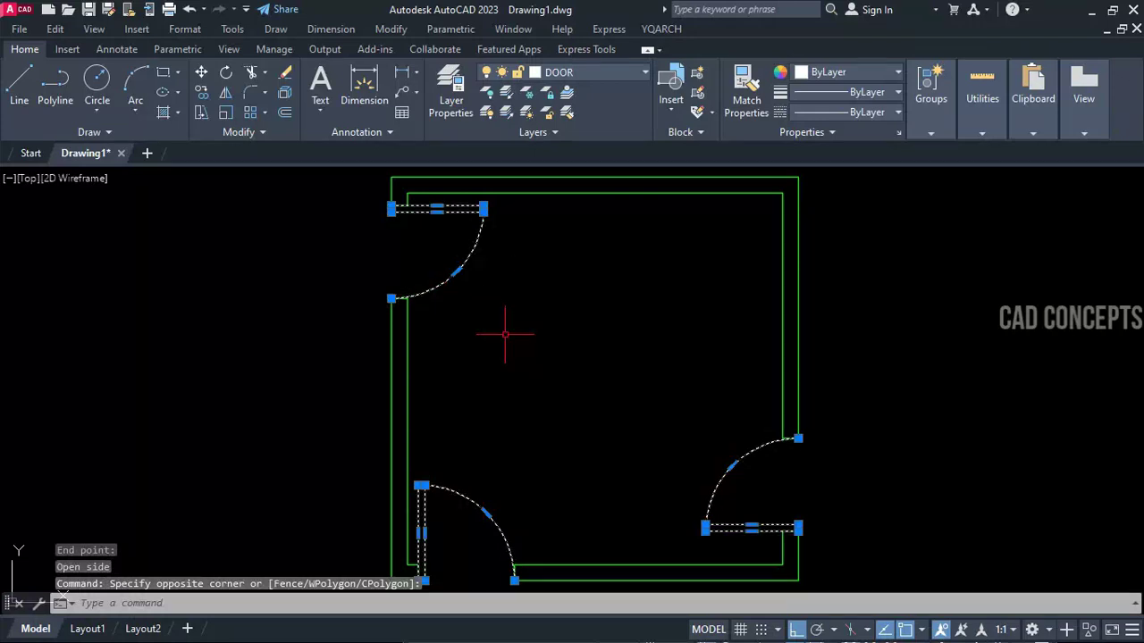
text(e)
key(Return)
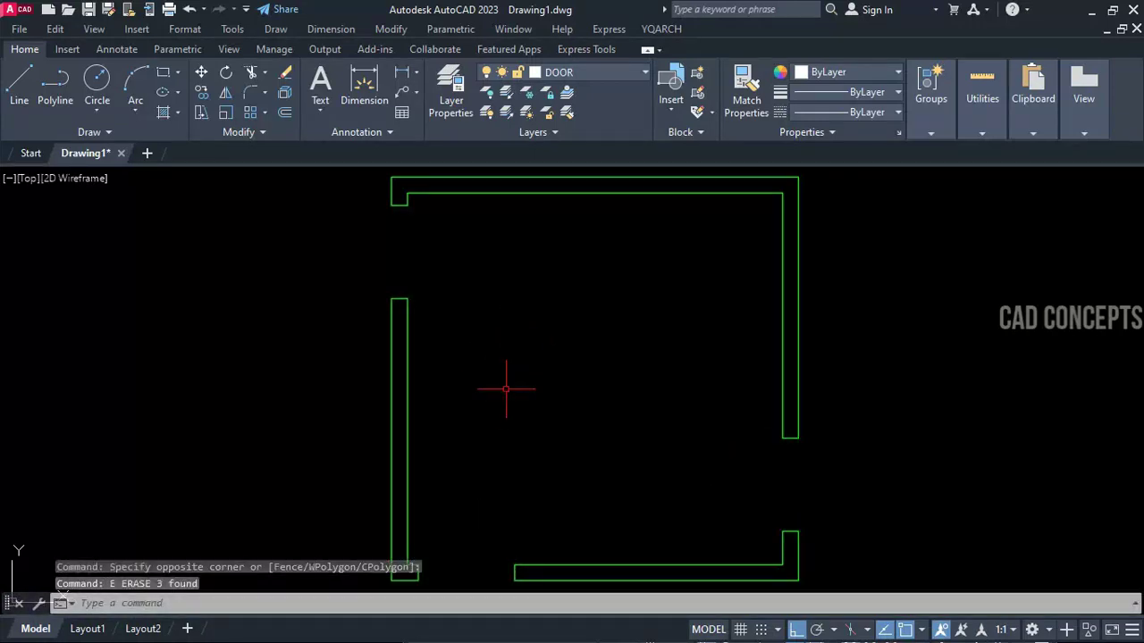
Stretch the upper end of the left wall's lower segment downward to widen the left opening.
click(426, 269)
click(357, 330)
text(s)
key(Return)
click(830, 391)
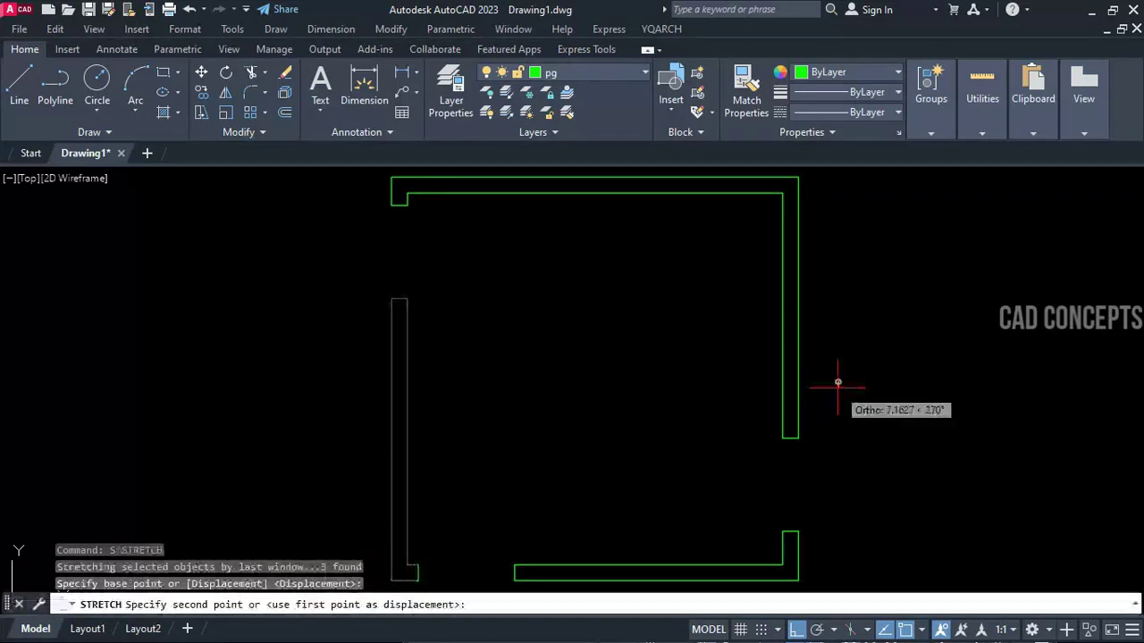
click(832, 408)
Stretch the lower end of the right wall's upper segment upward to widen the right opening.
click(799, 447)
click(759, 420)
key(space)
click(705, 393)
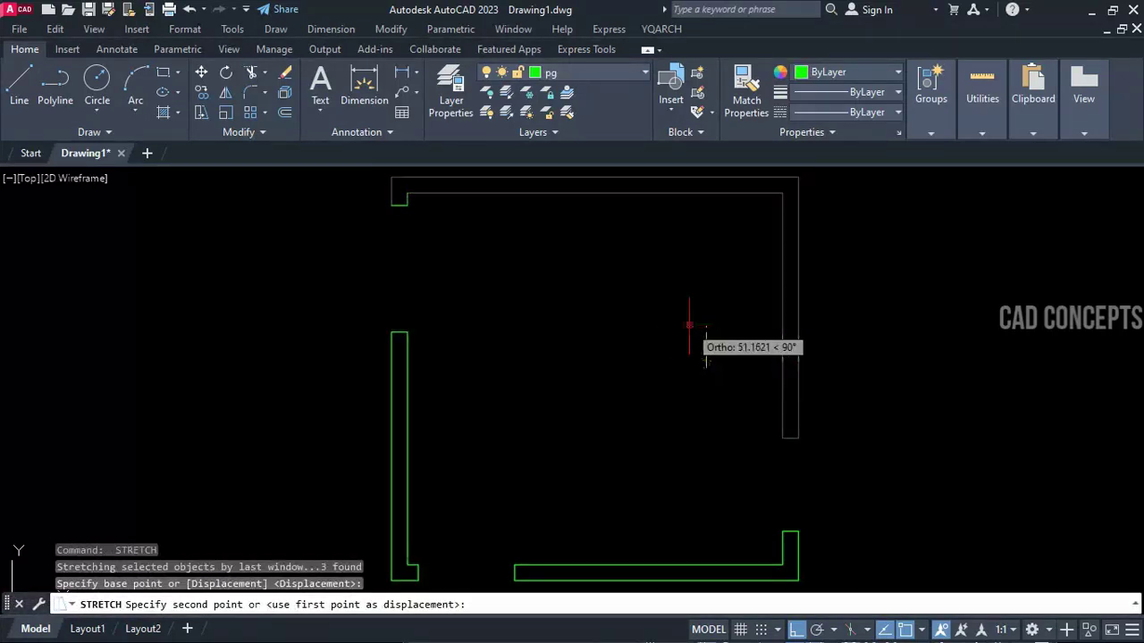
click(689, 339)
Stretch the left end of the bottom wall's long segment about 39 units to the right to widen the bottom opening.
click(669, 373)
click(490, 568)
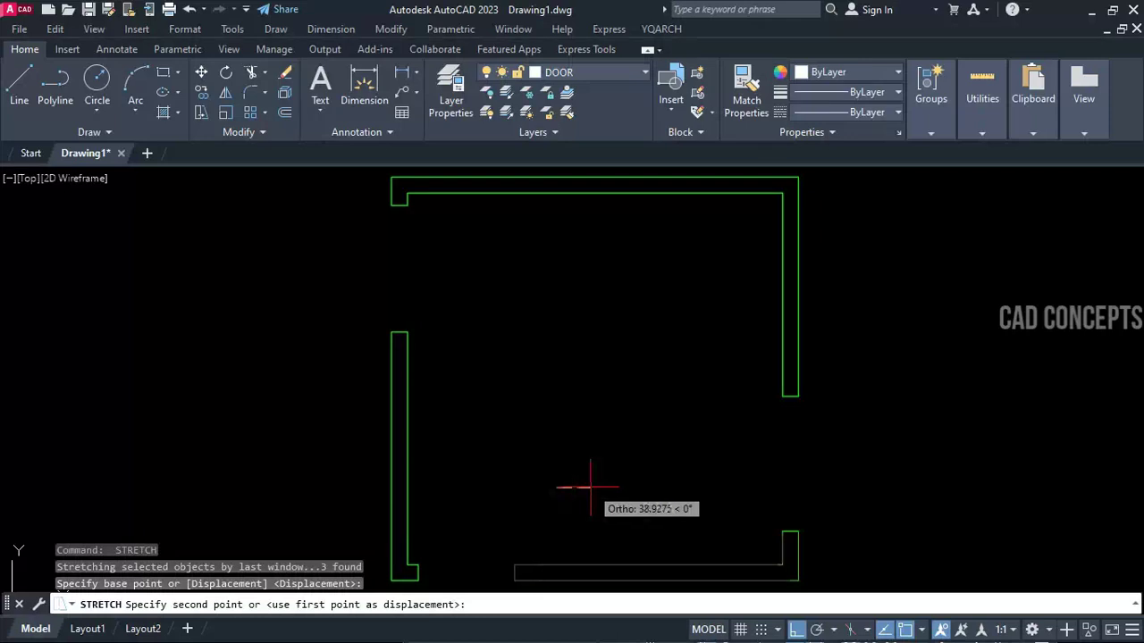
click(590, 487)
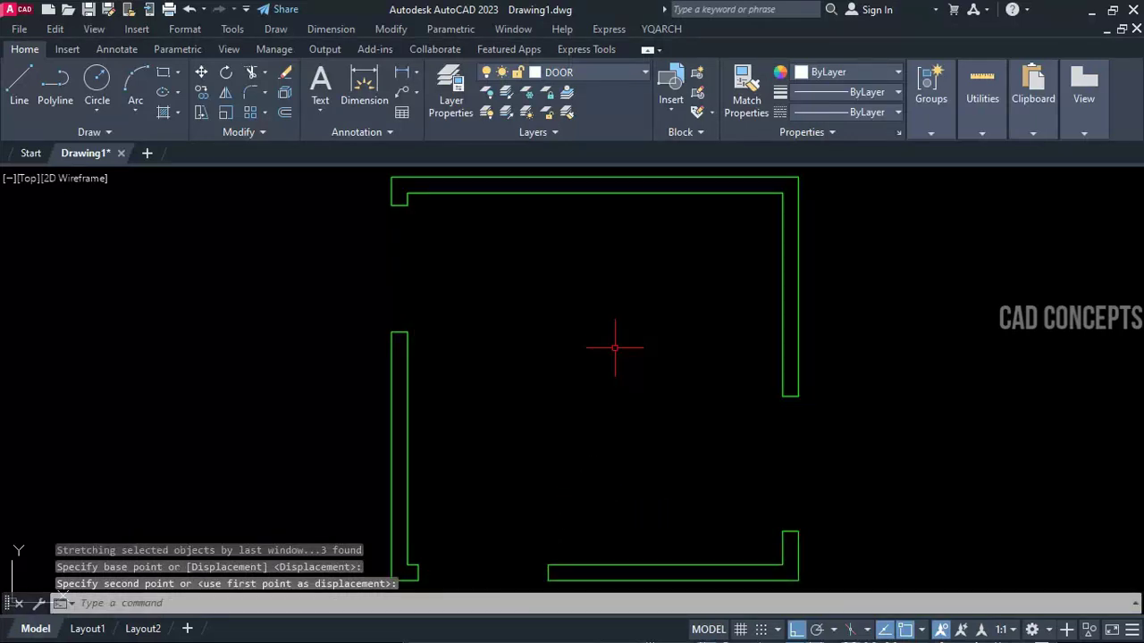
Run the D2 routine to draw a double door across the left wall opening, opening into the room.
text(d2)
key(Return)
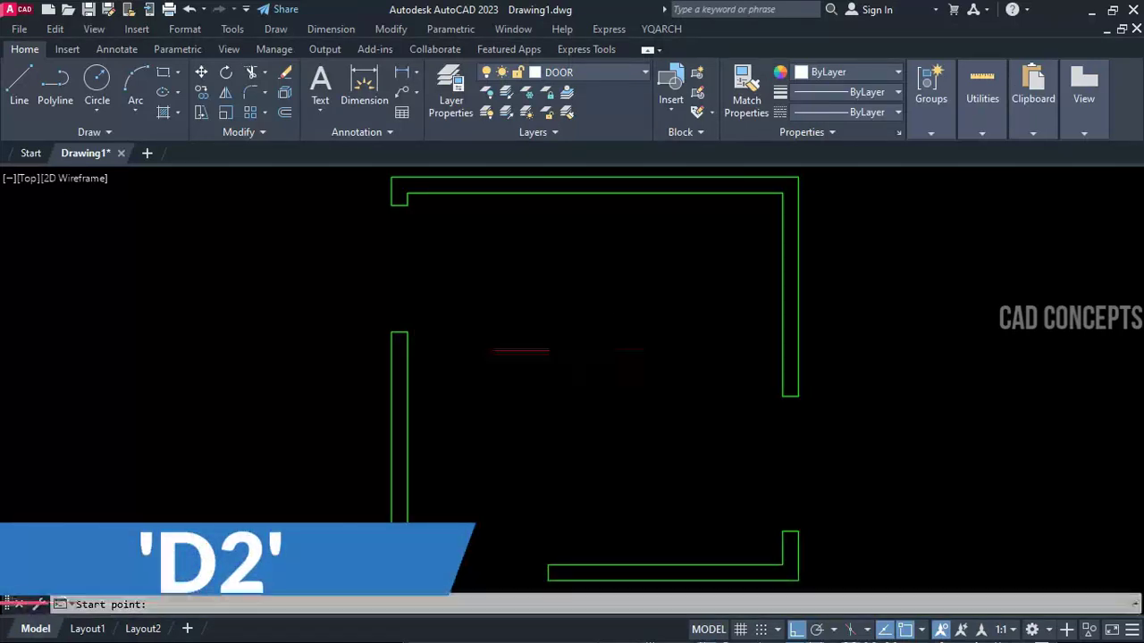
click(391, 205)
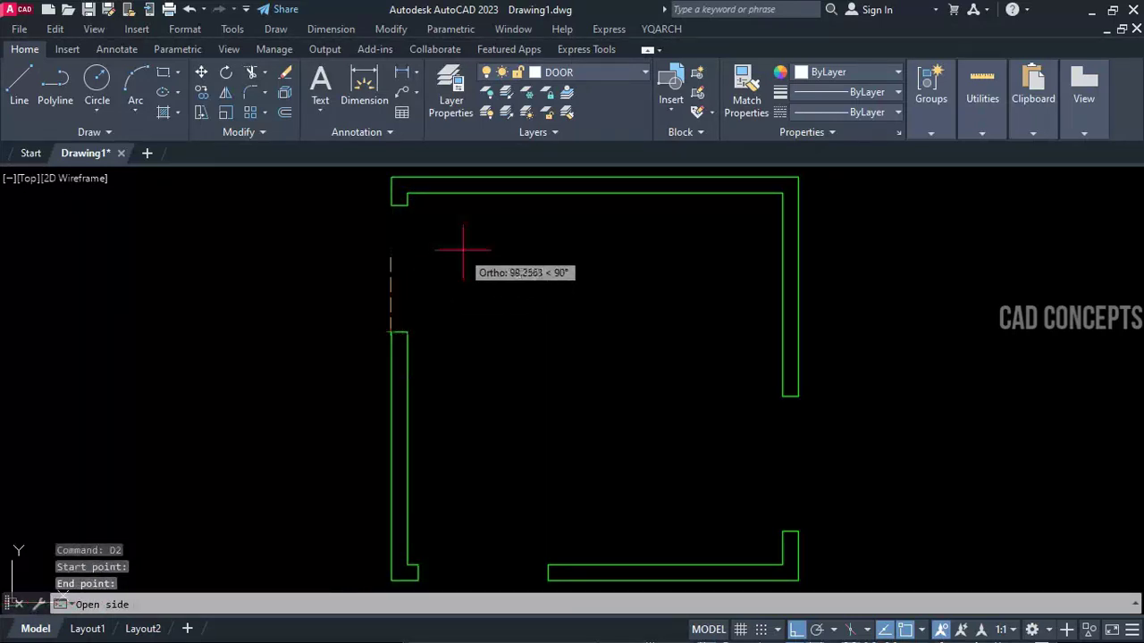
click(502, 307)
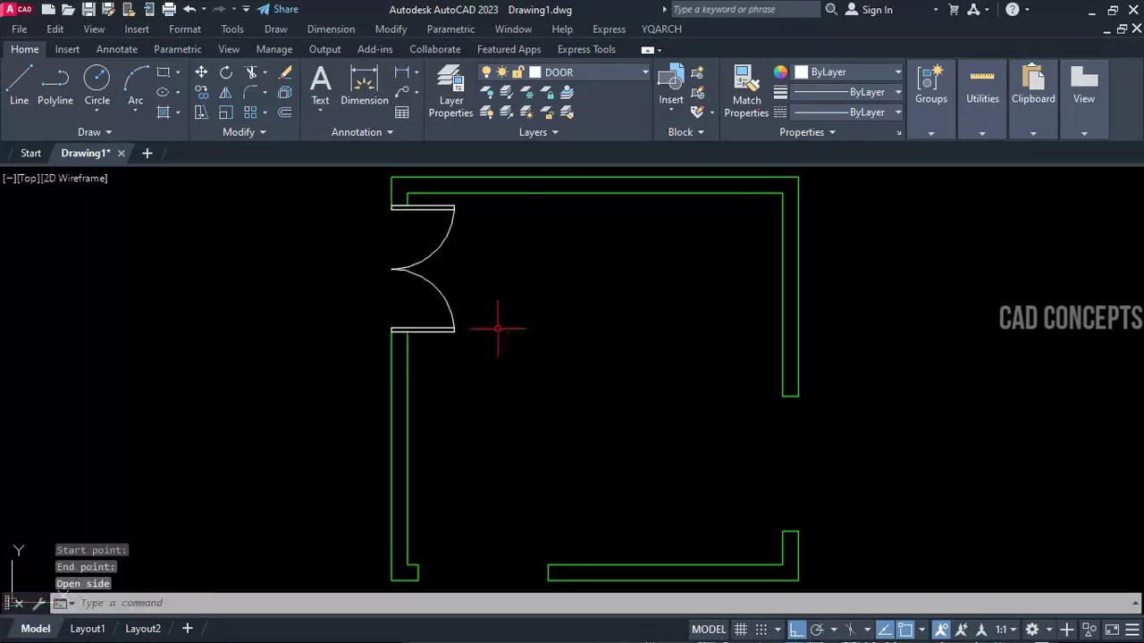
Insert a double door with D2 across the bottom wall opening, swinging into the room.
key(space)
click(417, 581)
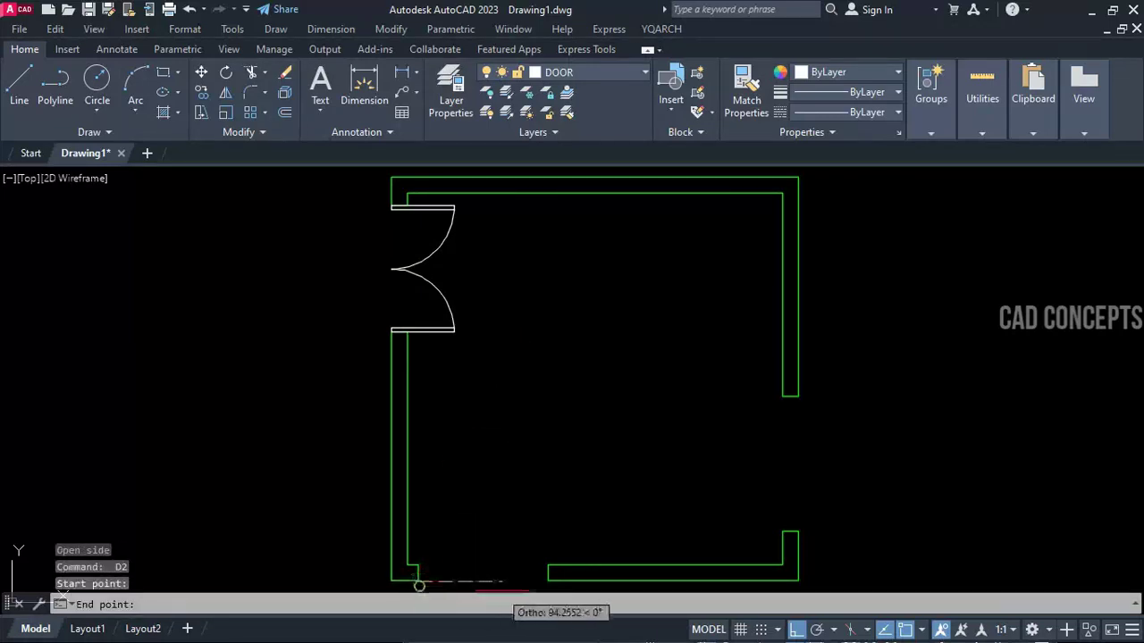
click(547, 582)
click(538, 488)
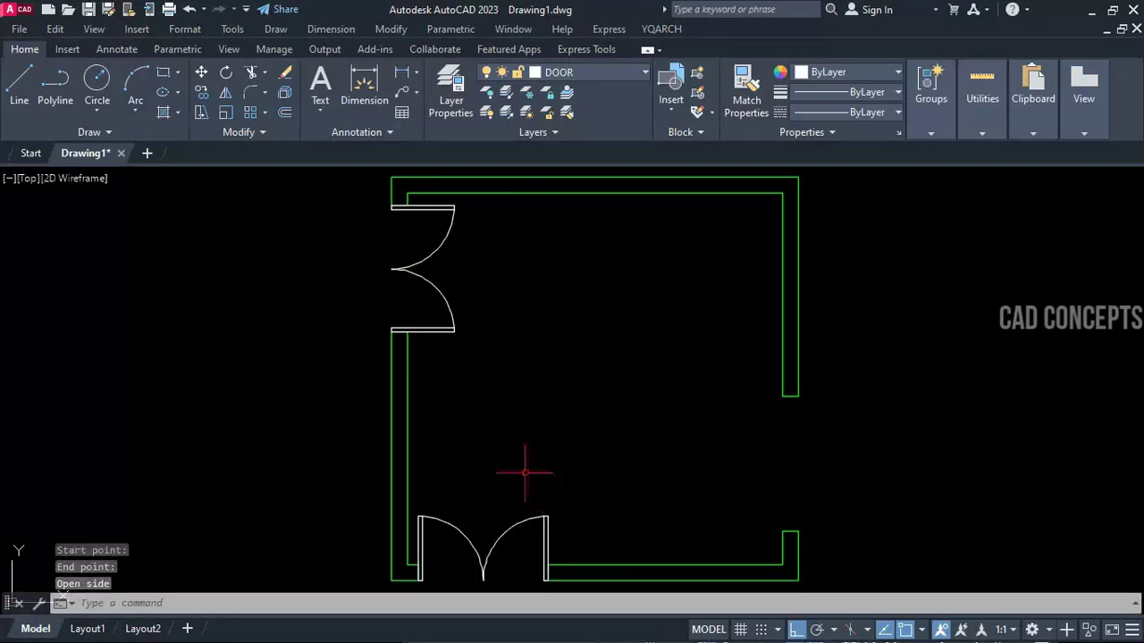
Insert a double door across the right wall opening from its inner corners, swinging outside the room.
key(space)
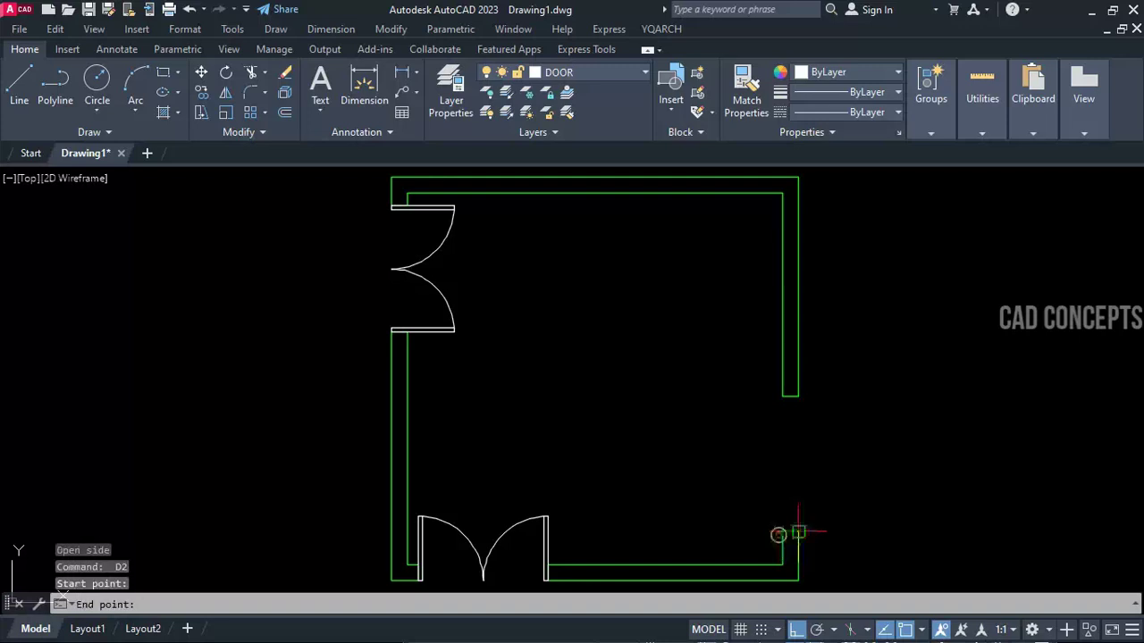
click(783, 533)
click(783, 398)
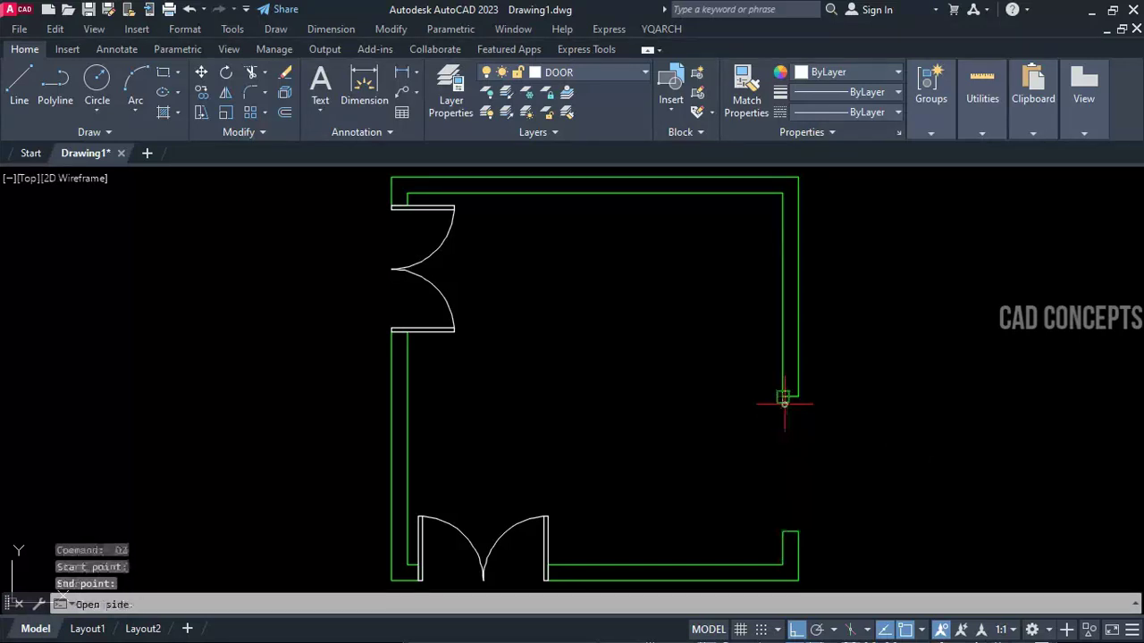
click(898, 407)
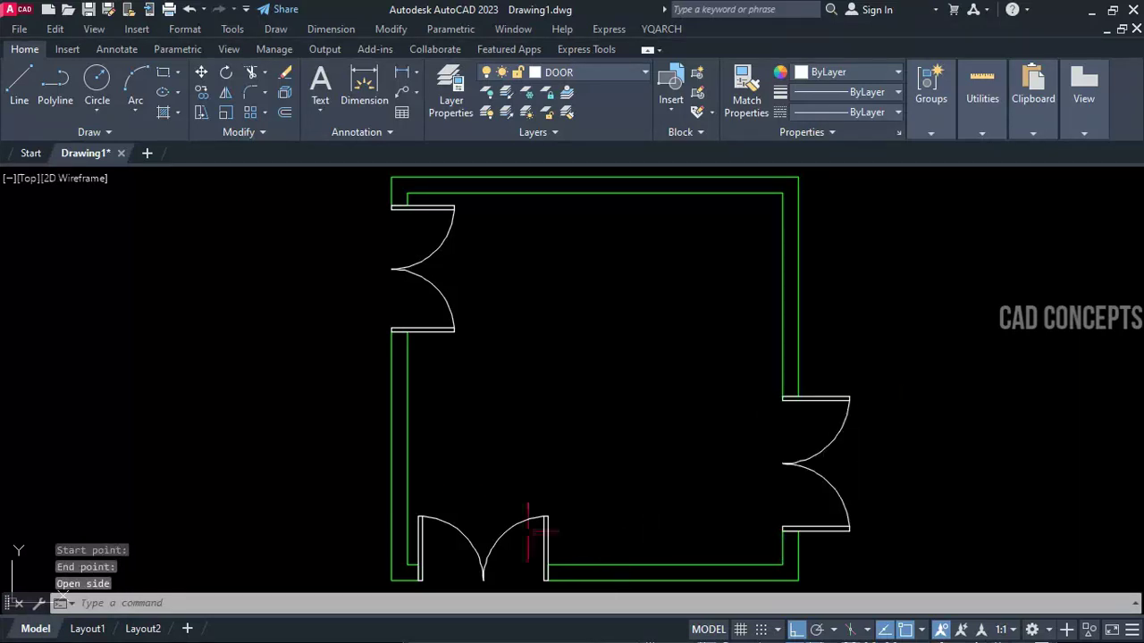
Select leaves of the left and bottom double doors in turn to examine how they are built, clearing each selection.
key(Escape)
click(434, 331)
key(Escape)
click(439, 245)
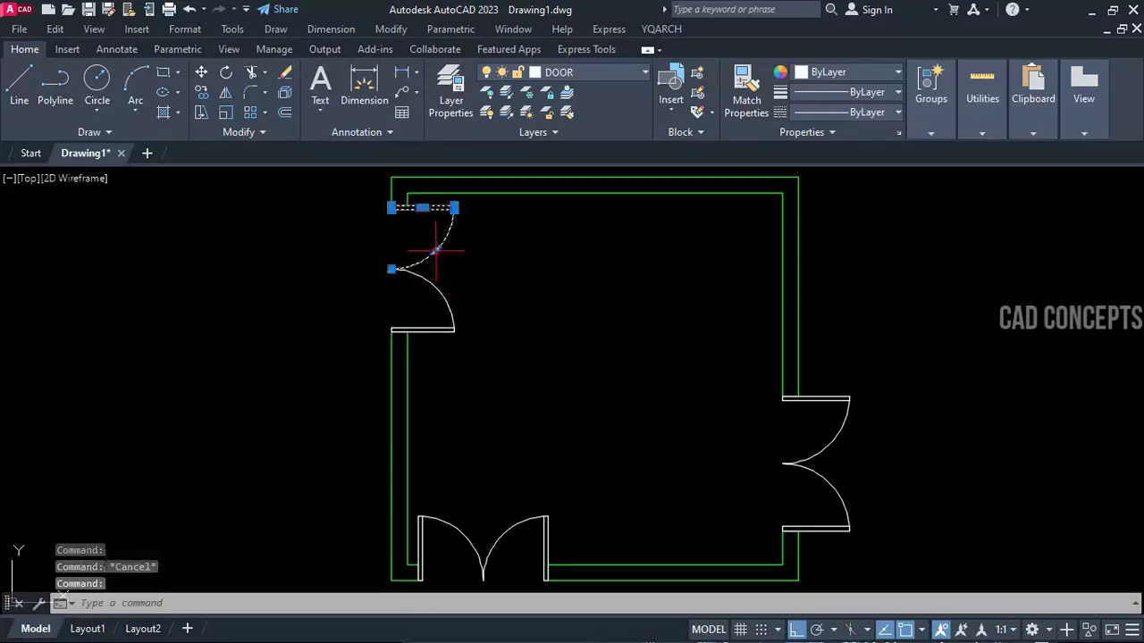
key(Escape)
click(539, 506)
key(Escape)
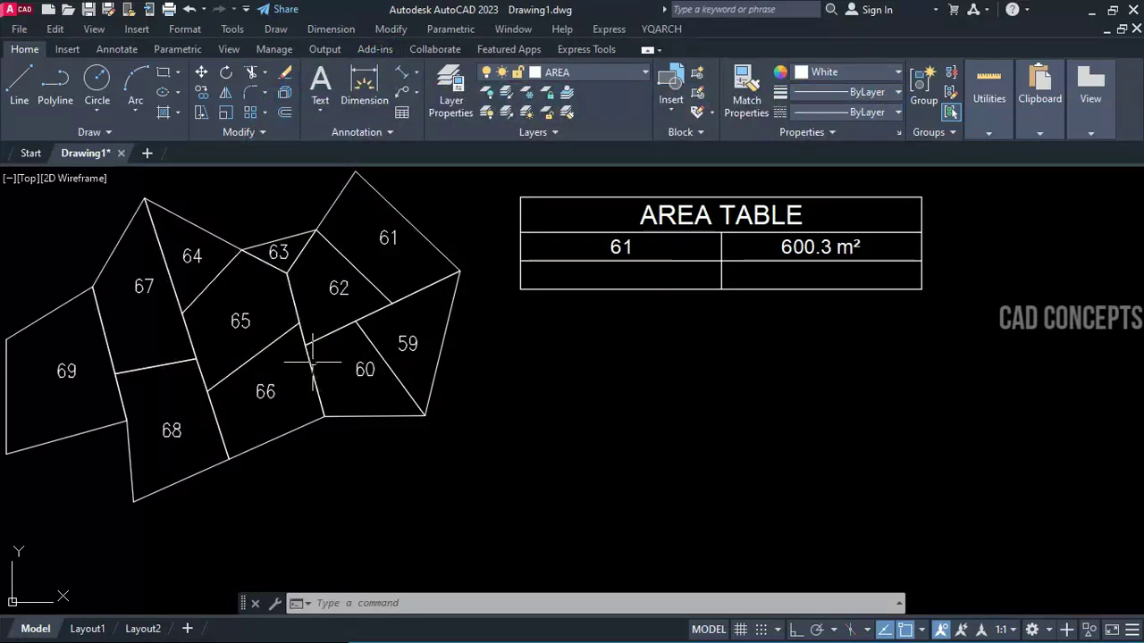
Run AREATAB and record parcel 62 in the empty row of the area table.
click(293, 303)
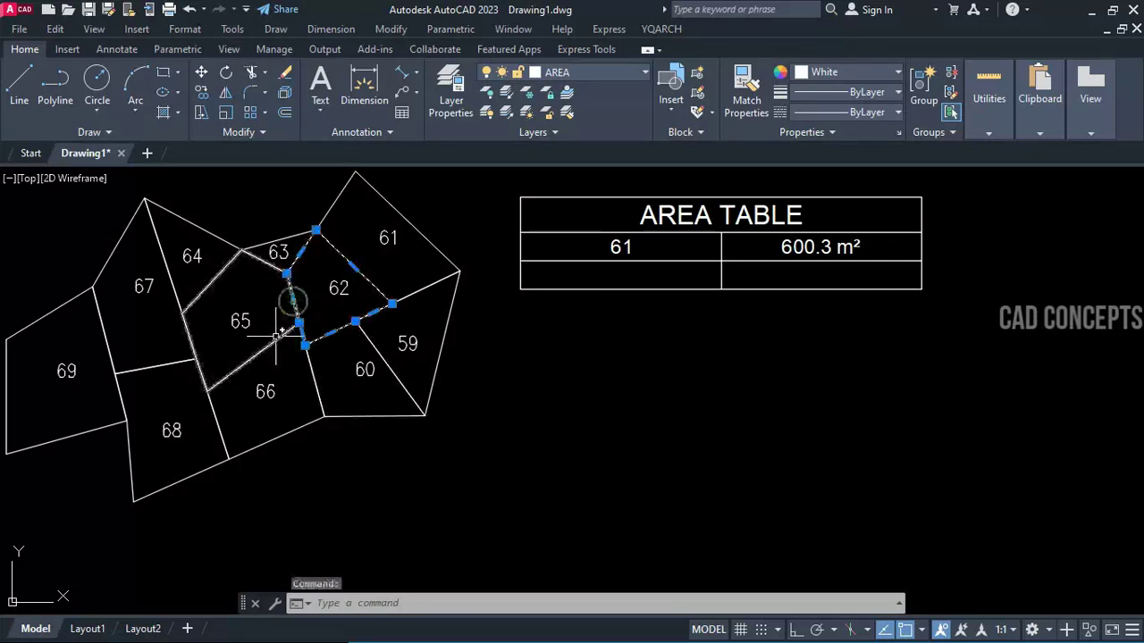
key(Escape)
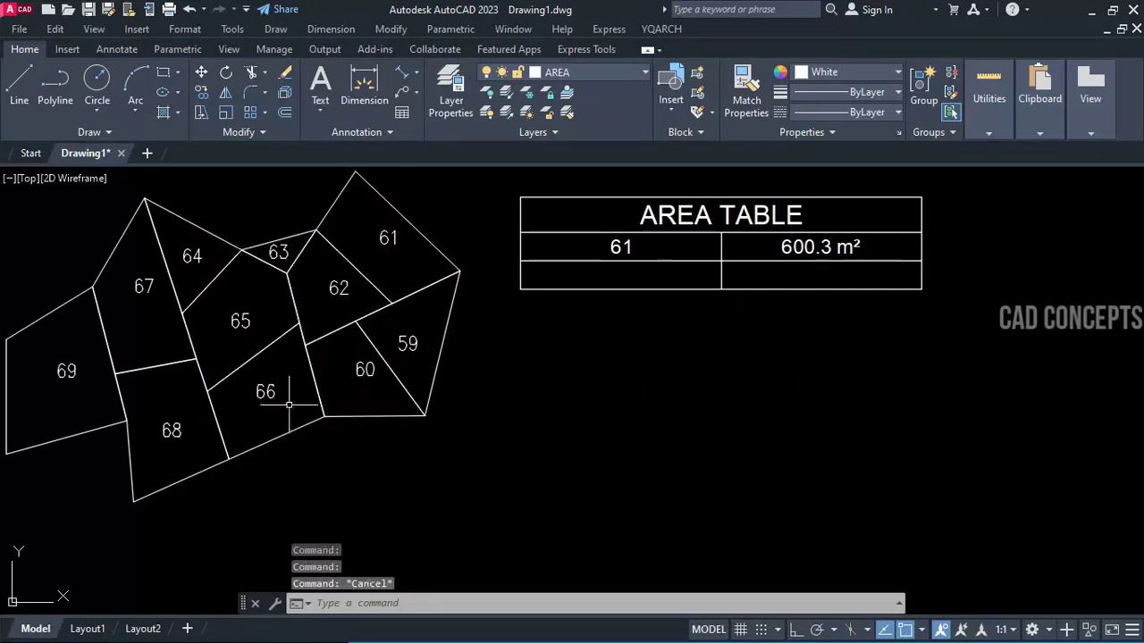
text(AR)
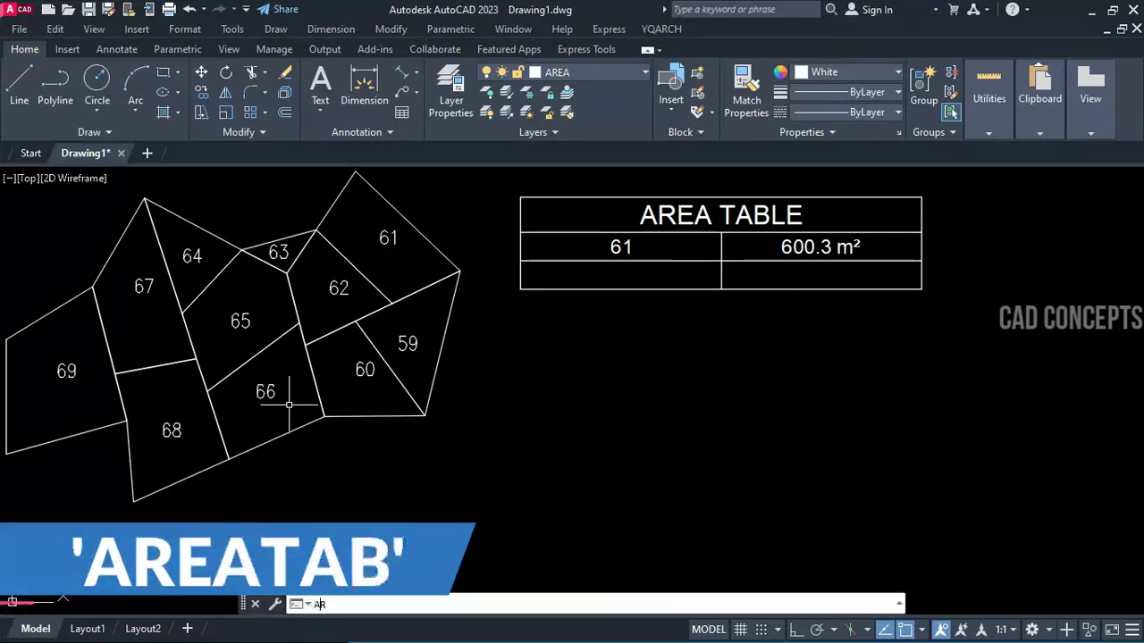
text(EATAB)
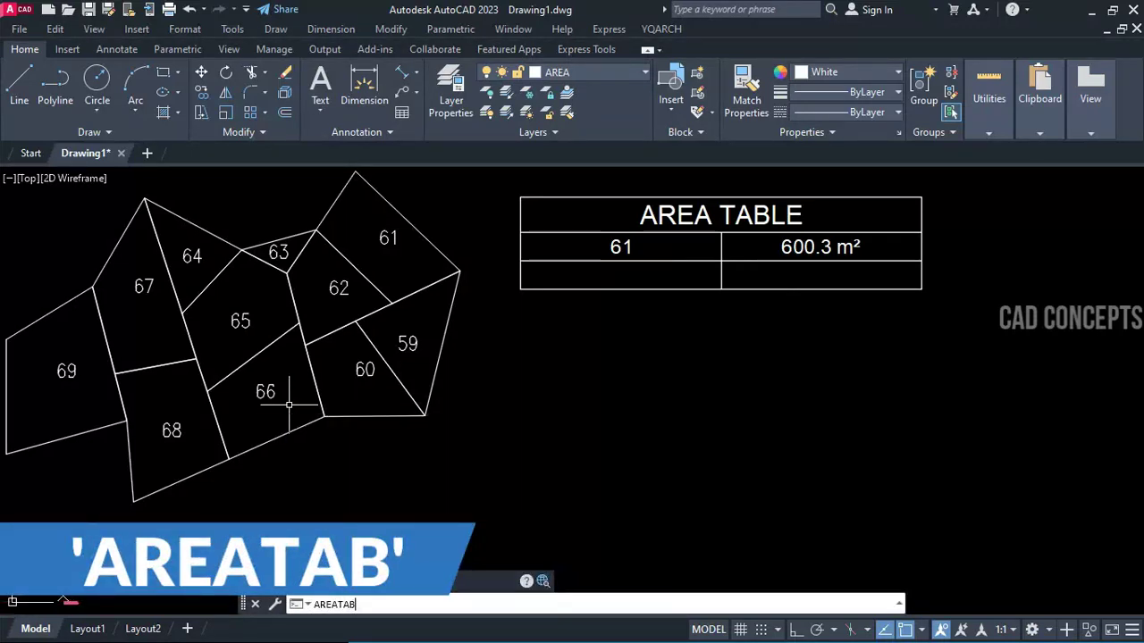
key(Return)
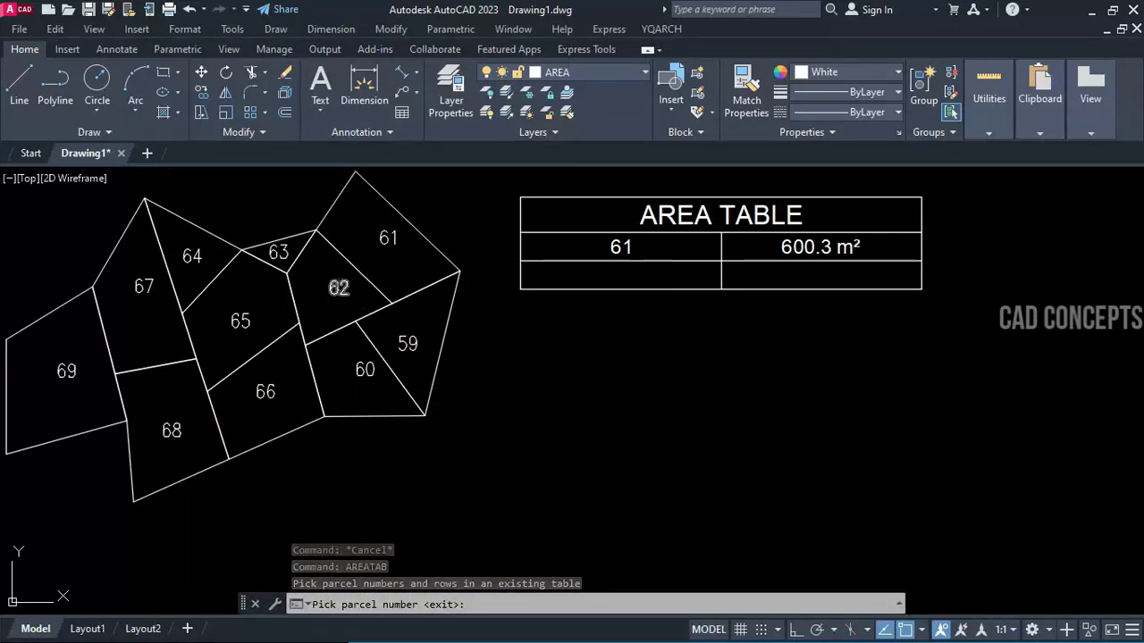
click(338, 288)
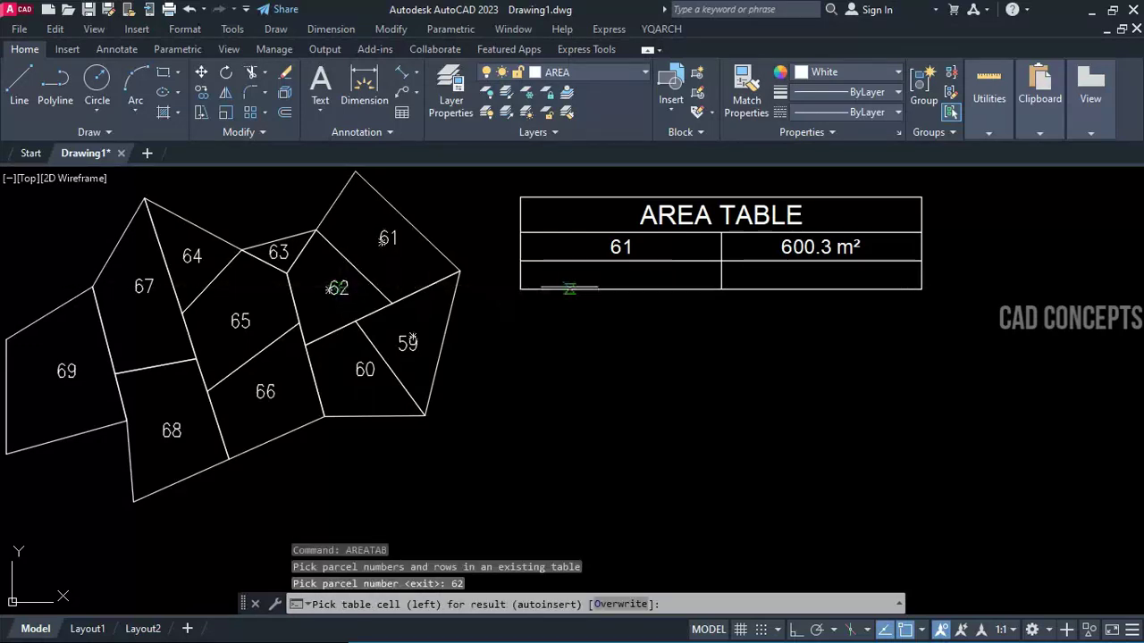
click(619, 275)
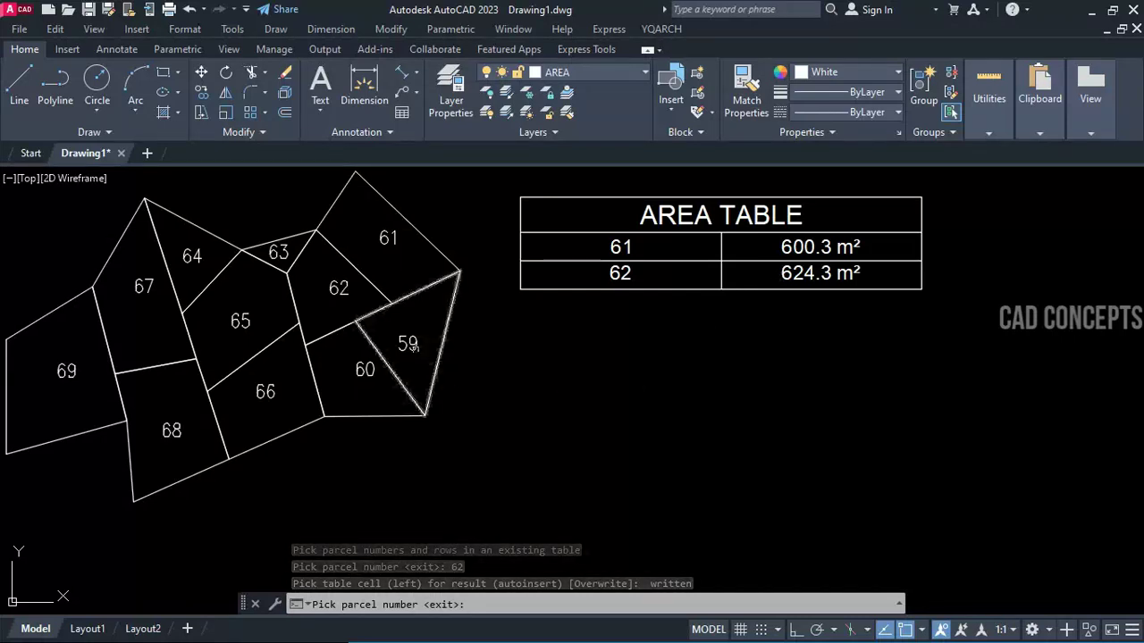
Add parcels 59, 60 and 66 to the area table, inserting each as a new row at the end.
click(407, 344)
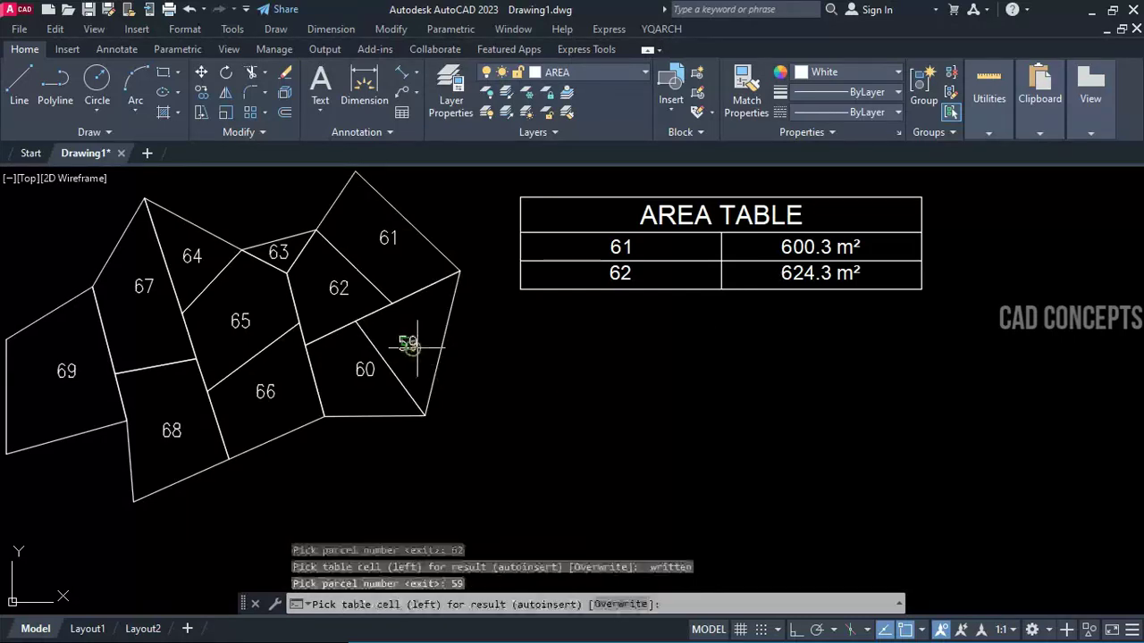
click(670, 276)
click(366, 369)
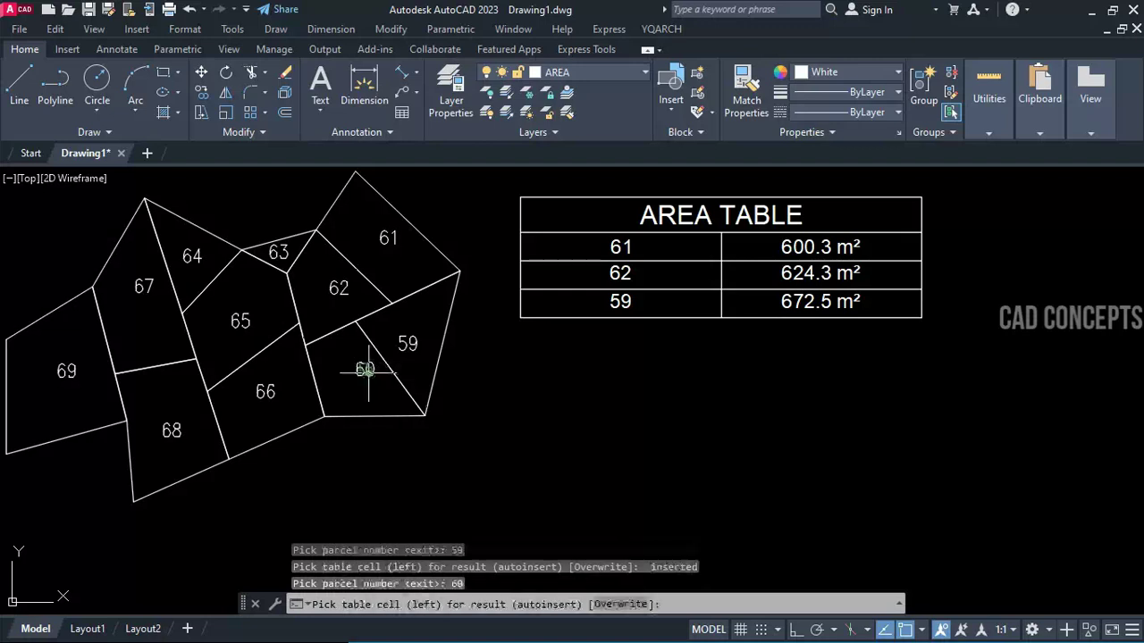
click(562, 301)
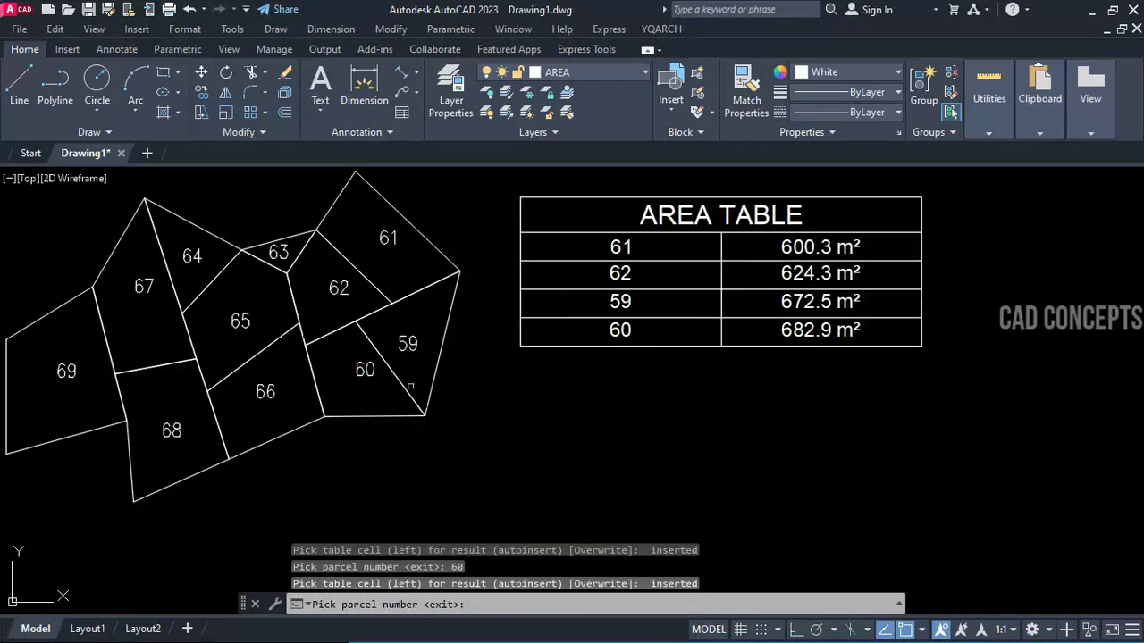
click(266, 391)
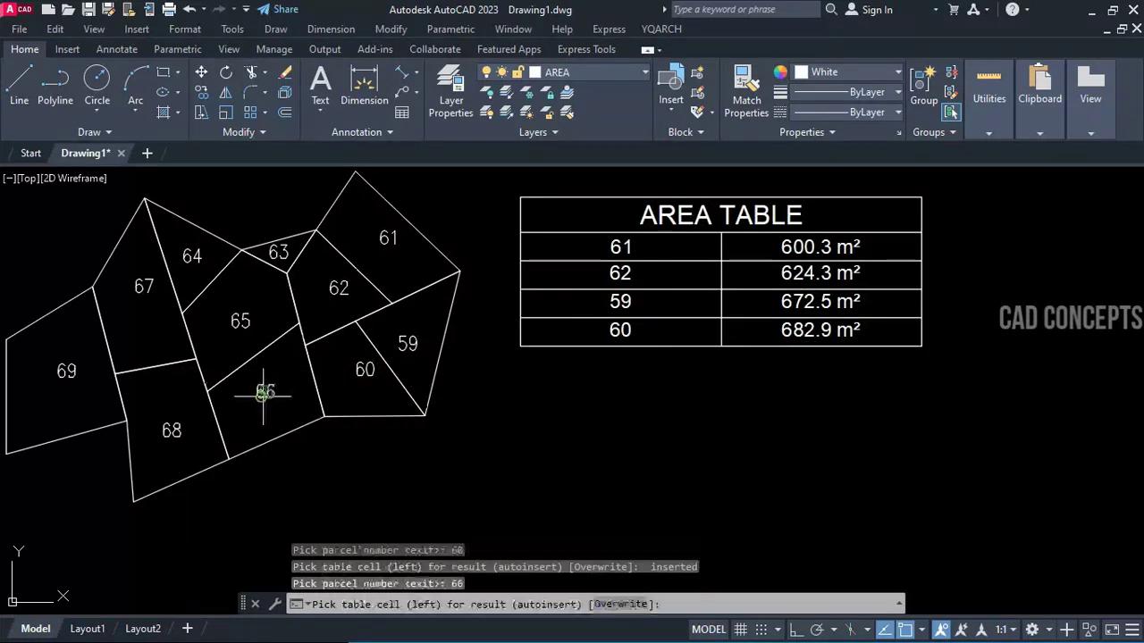
click(674, 330)
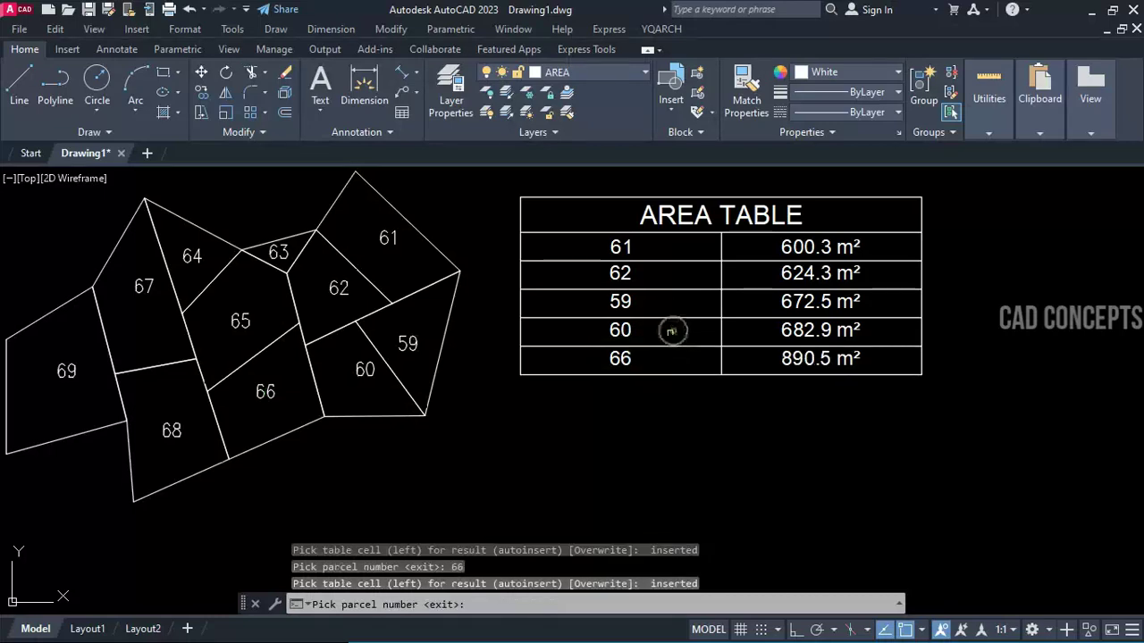
Add parcels 68, 69 and 67 in that order as new rows at the end of the area table.
click(172, 431)
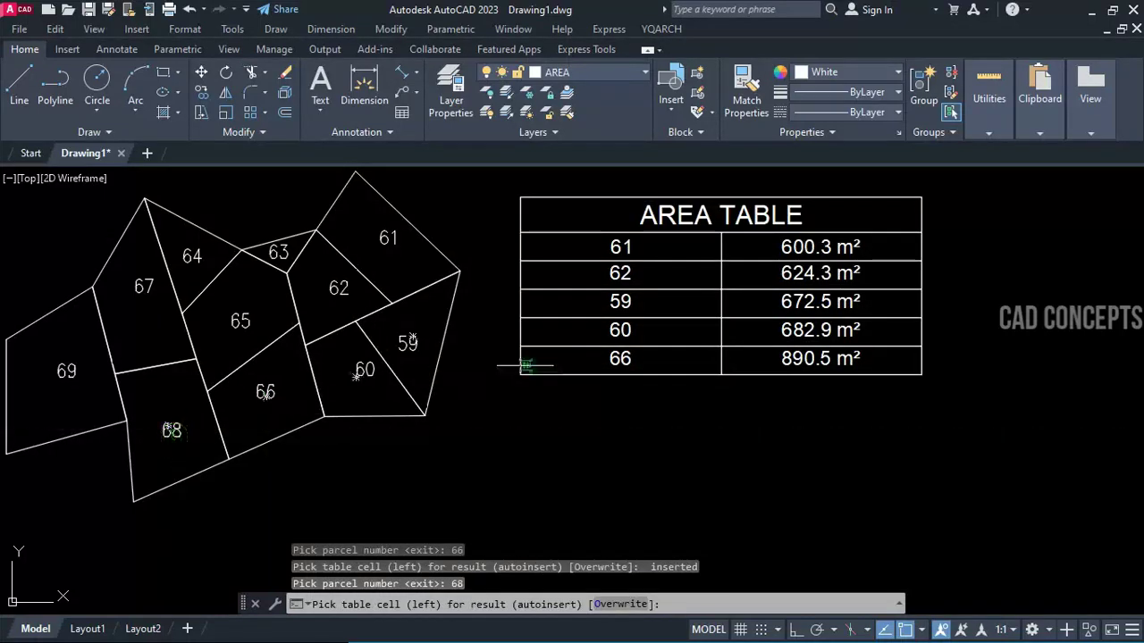
click(660, 357)
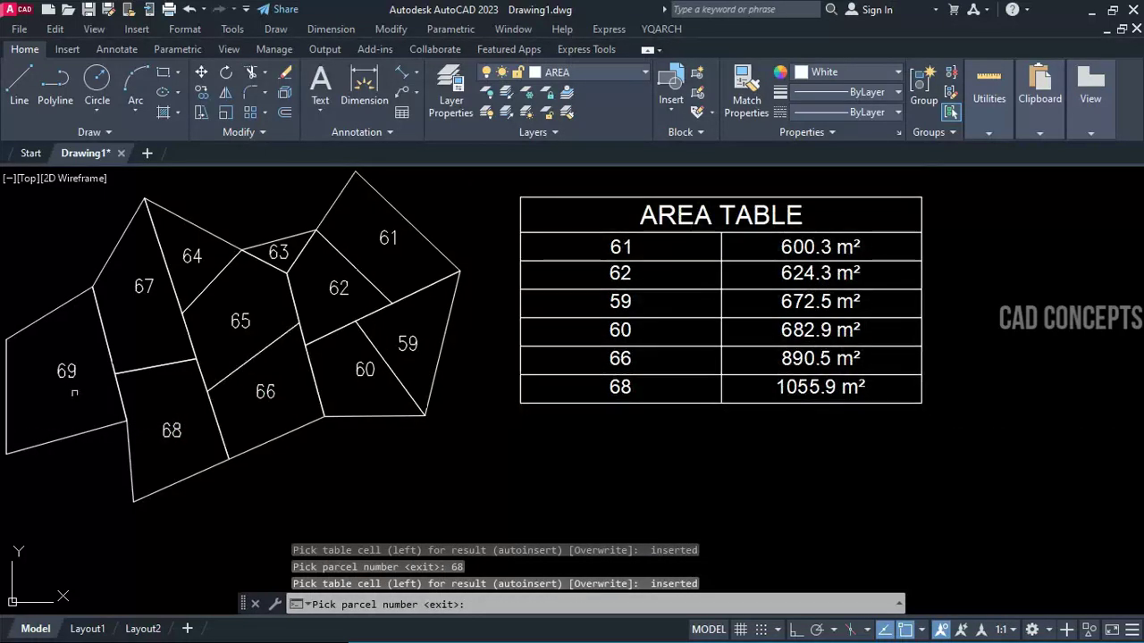
click(66, 371)
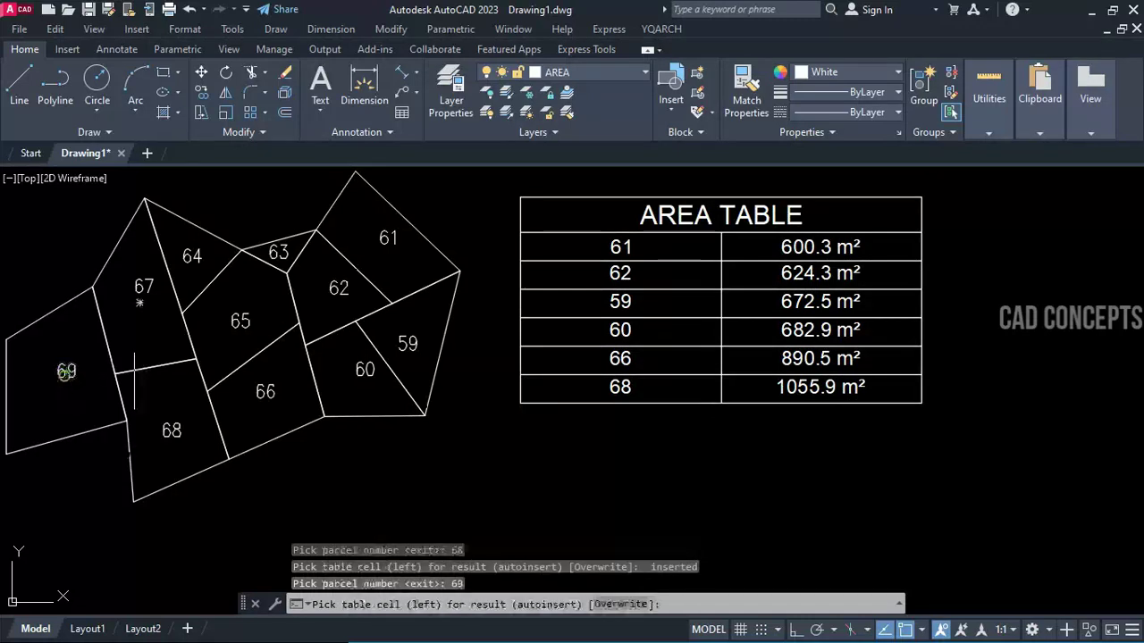
click(577, 388)
click(143, 287)
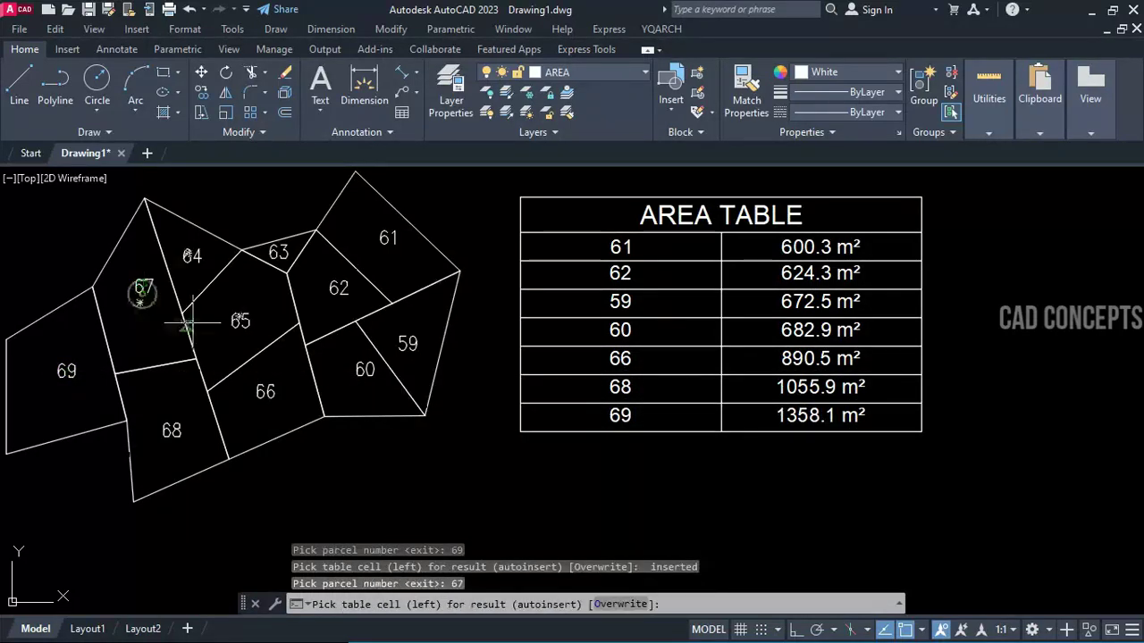
click(652, 404)
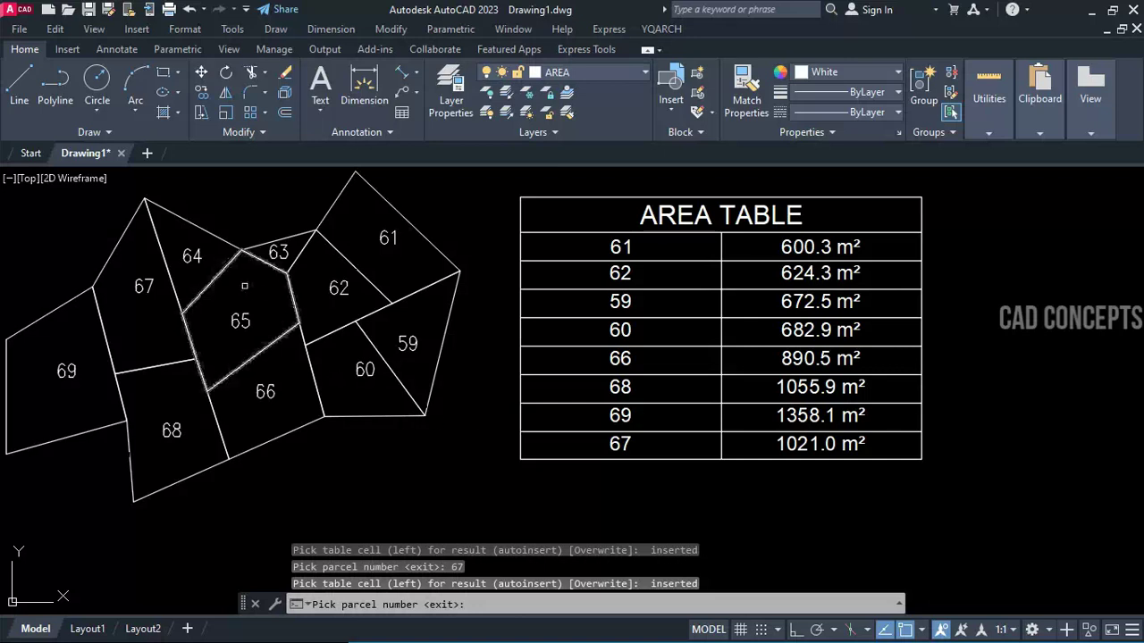
Add parcels 63 and 65 as the last rows of the area table, then end AREATAB and select the table.
click(278, 253)
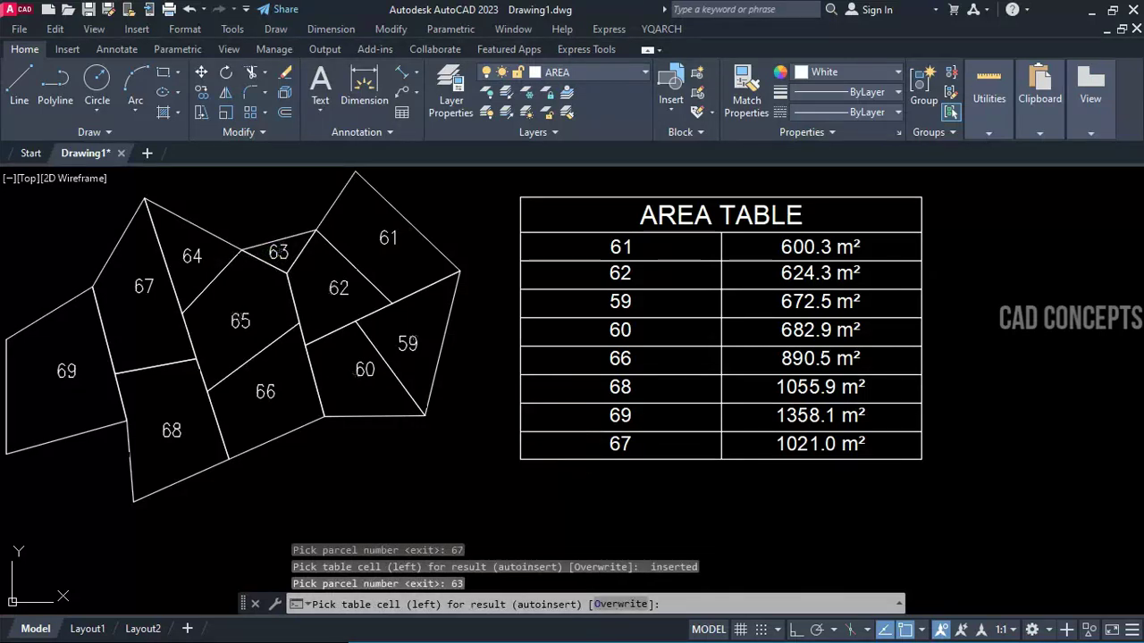
click(563, 437)
click(240, 319)
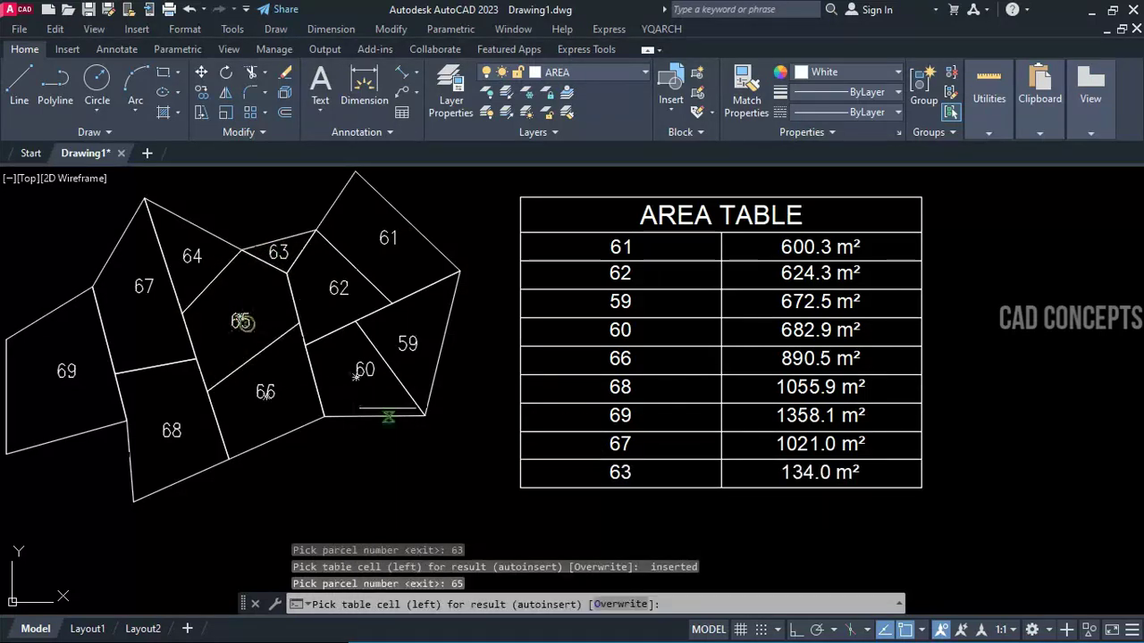
click(579, 471)
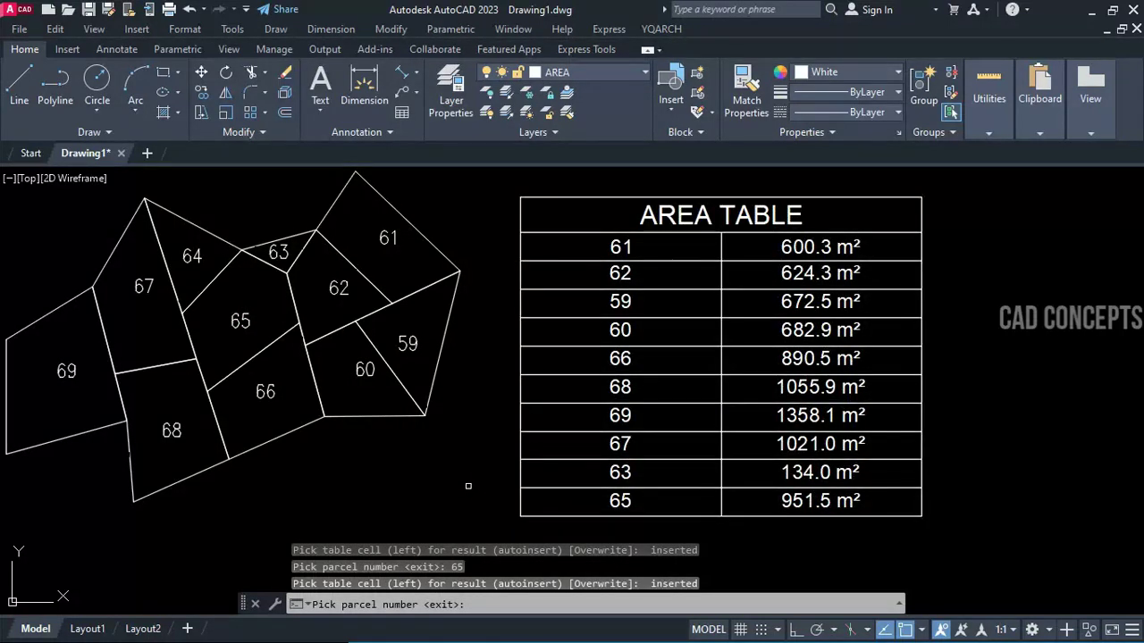
key(Escape)
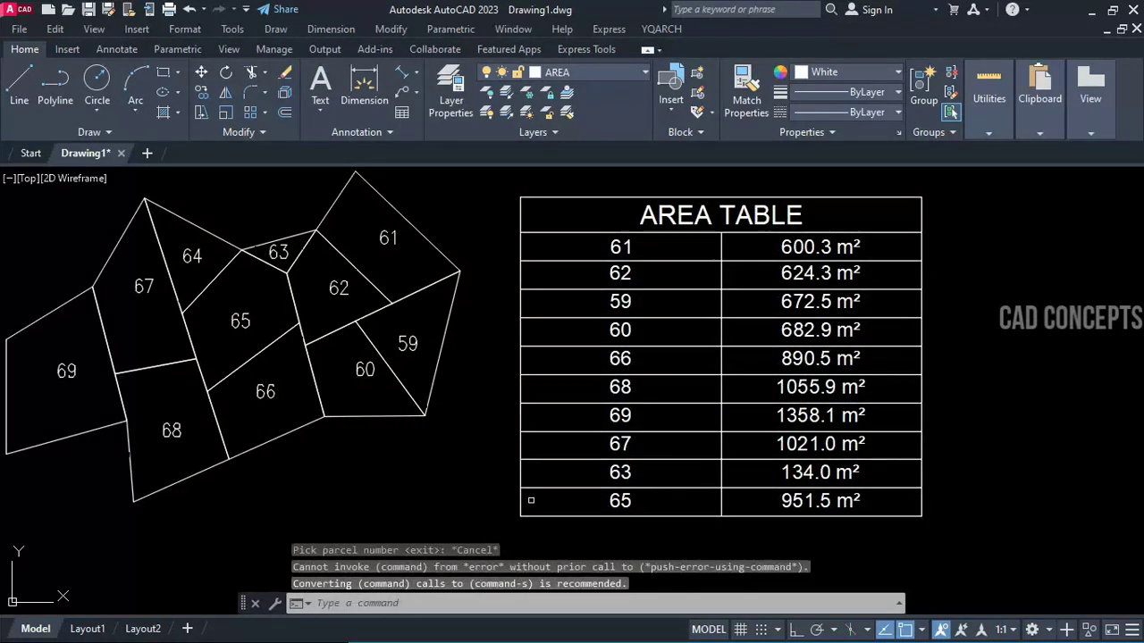
click(657, 514)
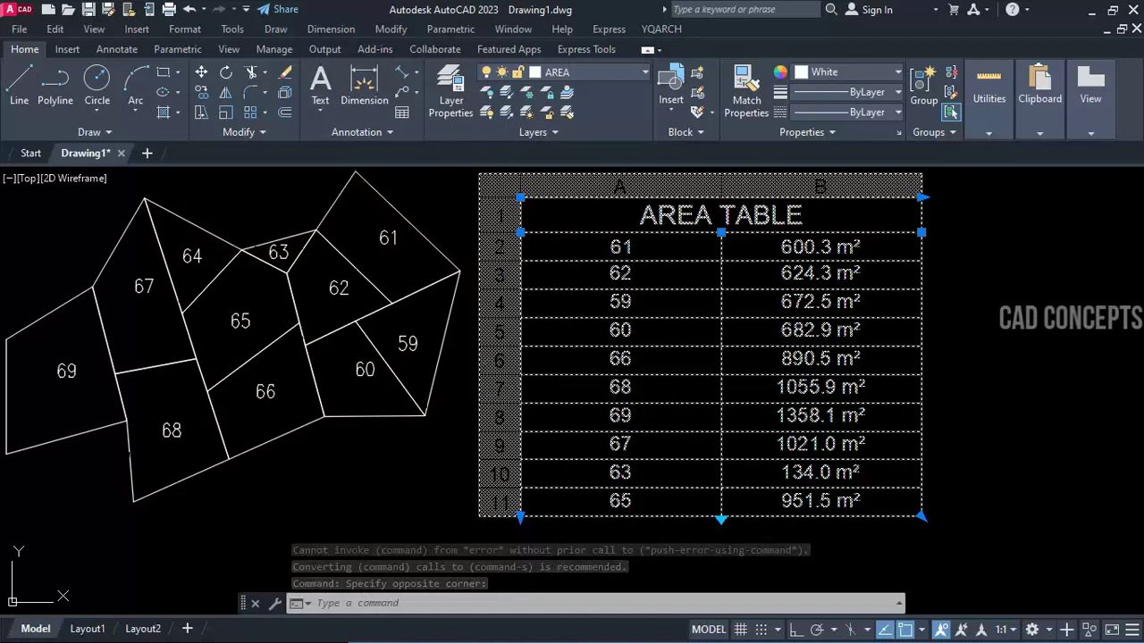
middle_drag(396, 486, 408, 502)
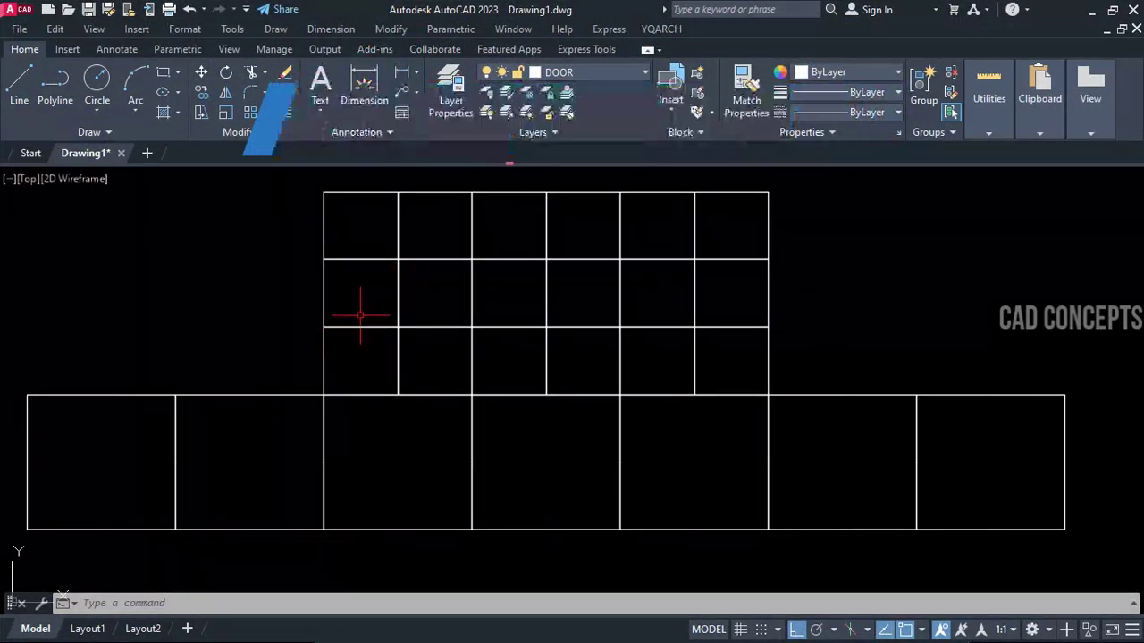
Run NM with increment 1 and starting number 1, and number the six cells of the grid's top row 1 to 6.
text(nm)
key(Return)
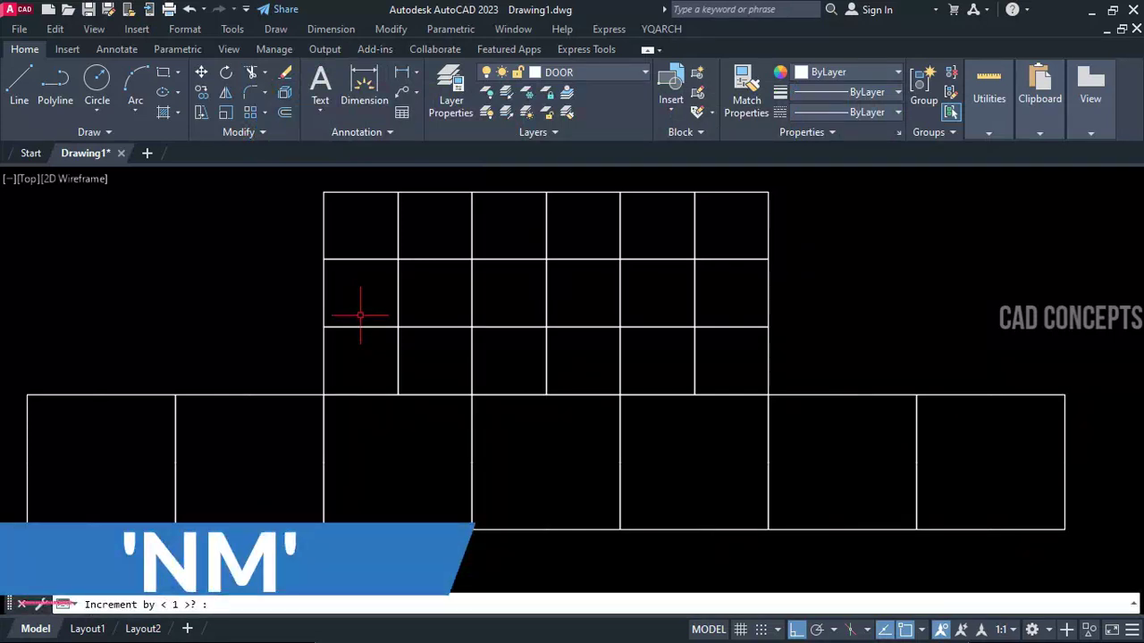
text(1)
key(Return)
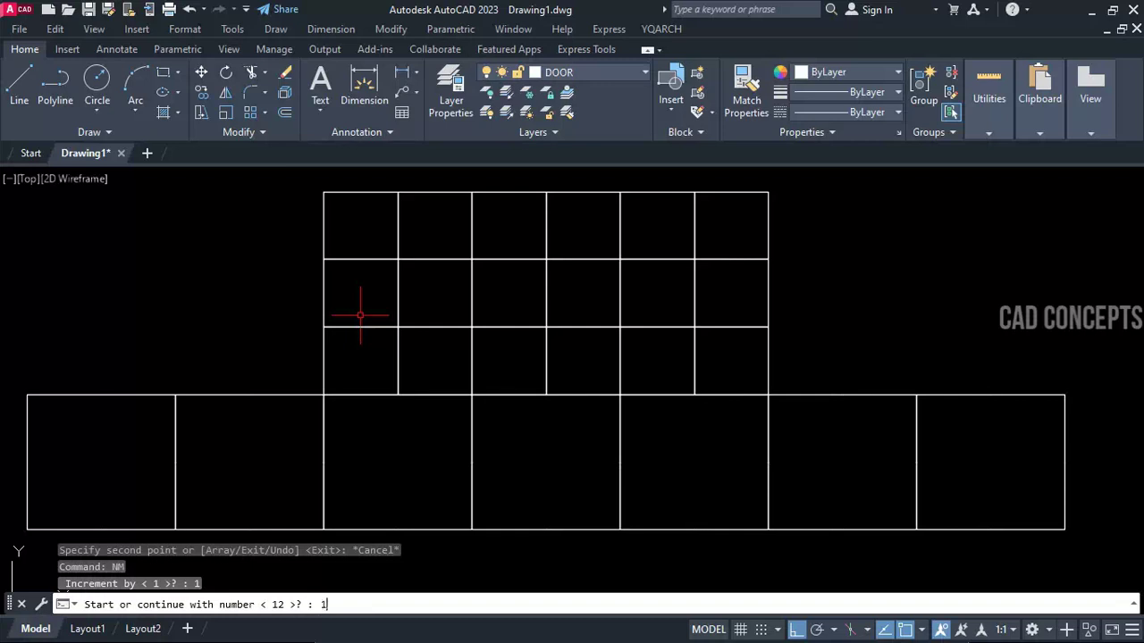
text(1)
key(Return)
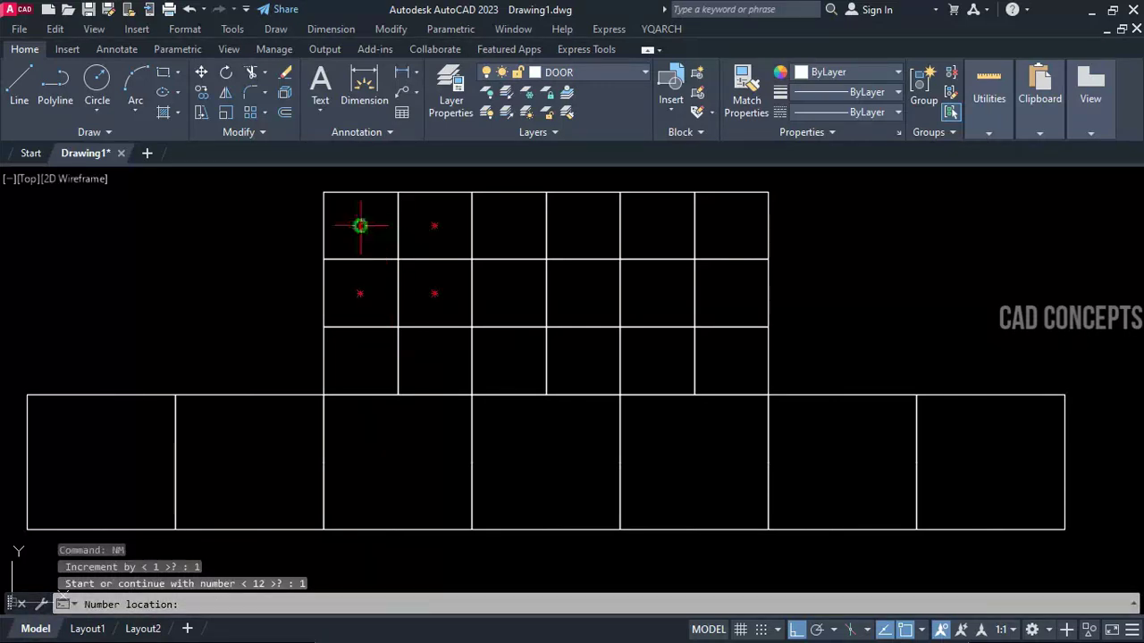
click(360, 225)
click(435, 226)
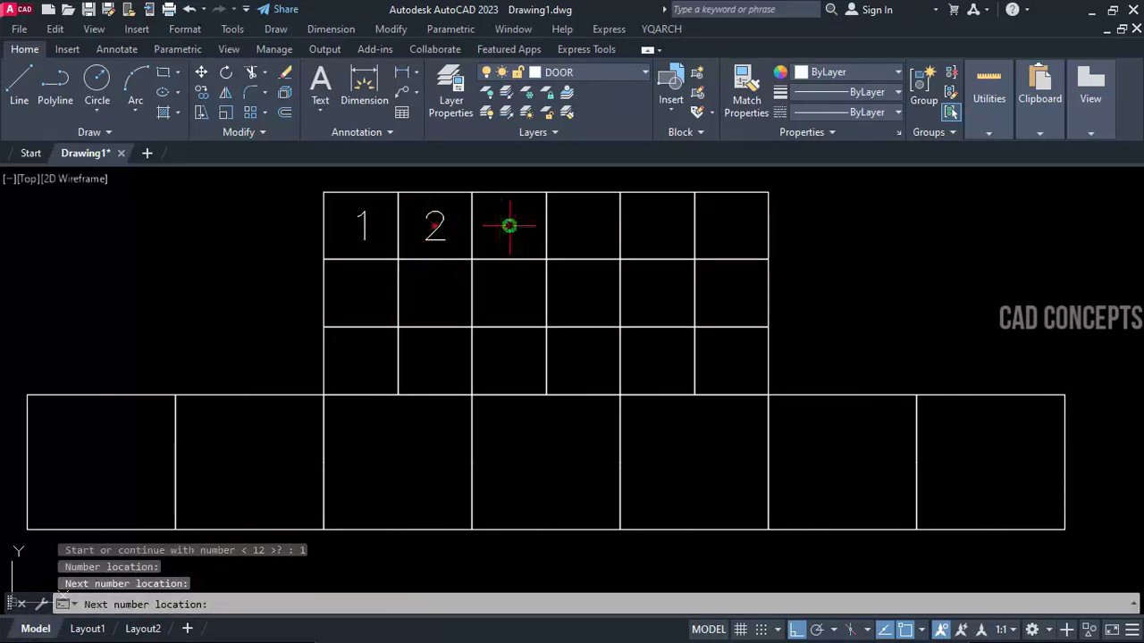
click(508, 226)
click(582, 226)
click(657, 225)
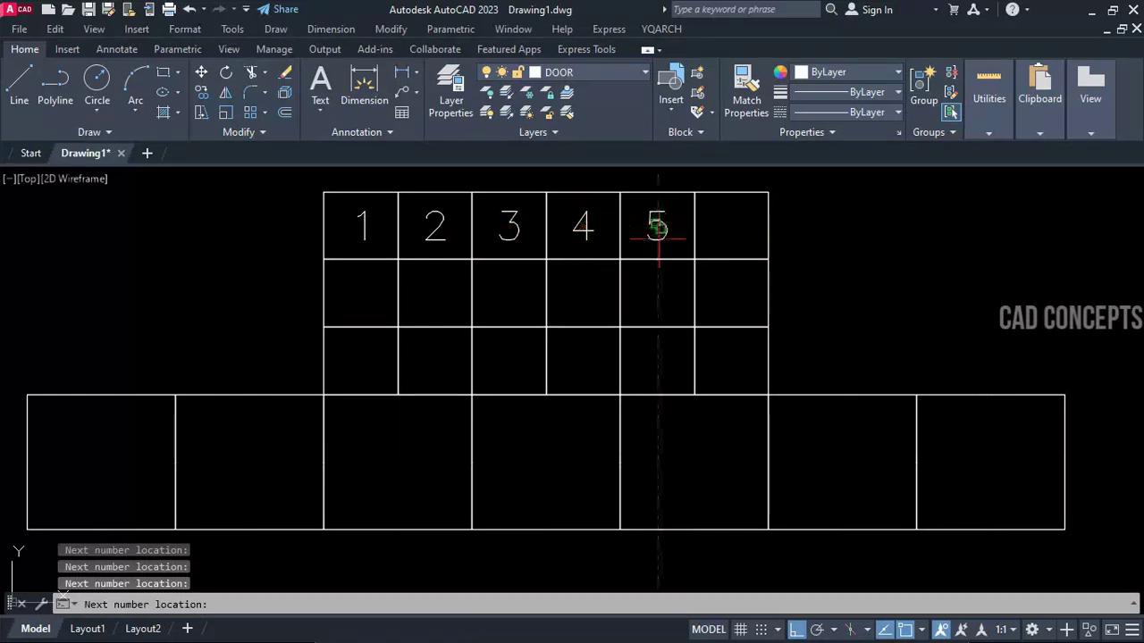
click(731, 225)
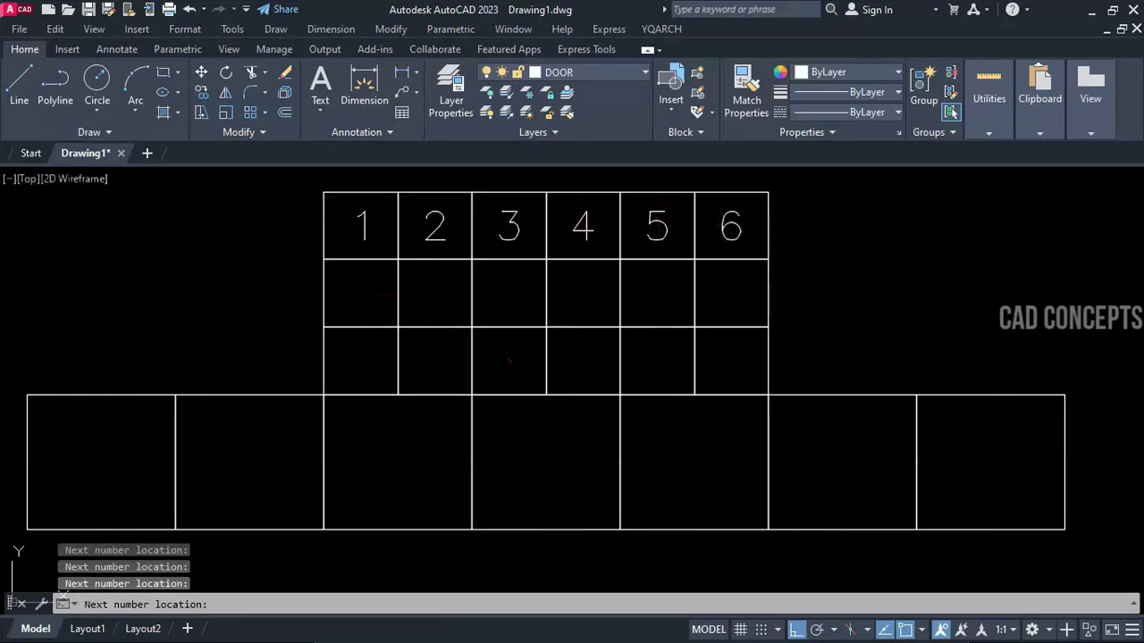
Continue the numbering through the second row, placing 7 to 12 at the cell centres, and end the command.
click(360, 293)
click(435, 293)
click(509, 293)
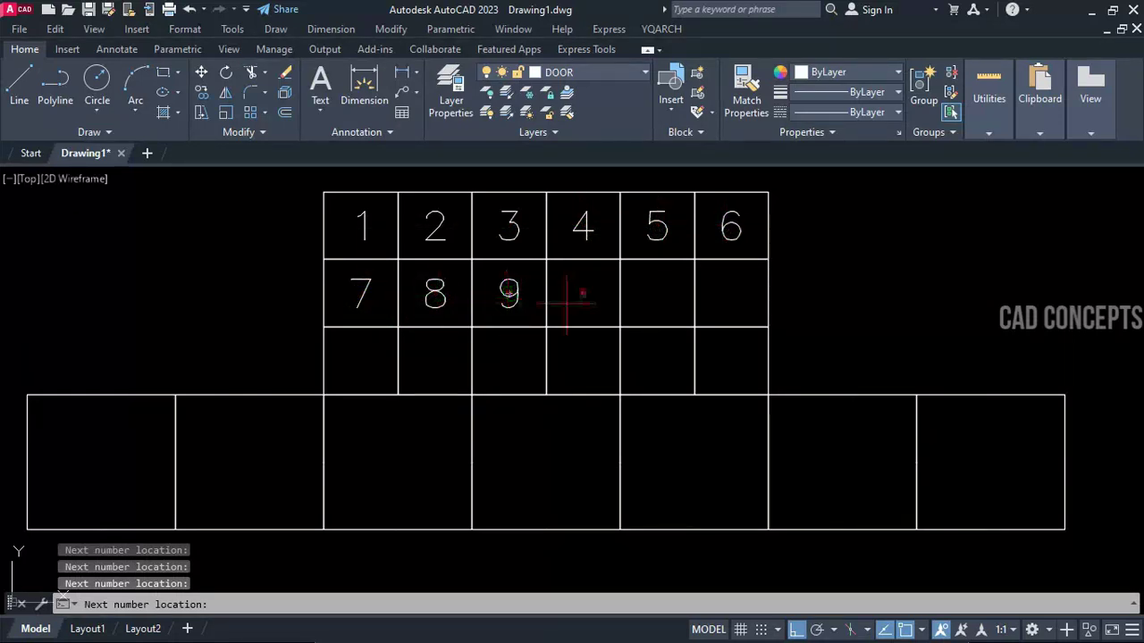
click(583, 294)
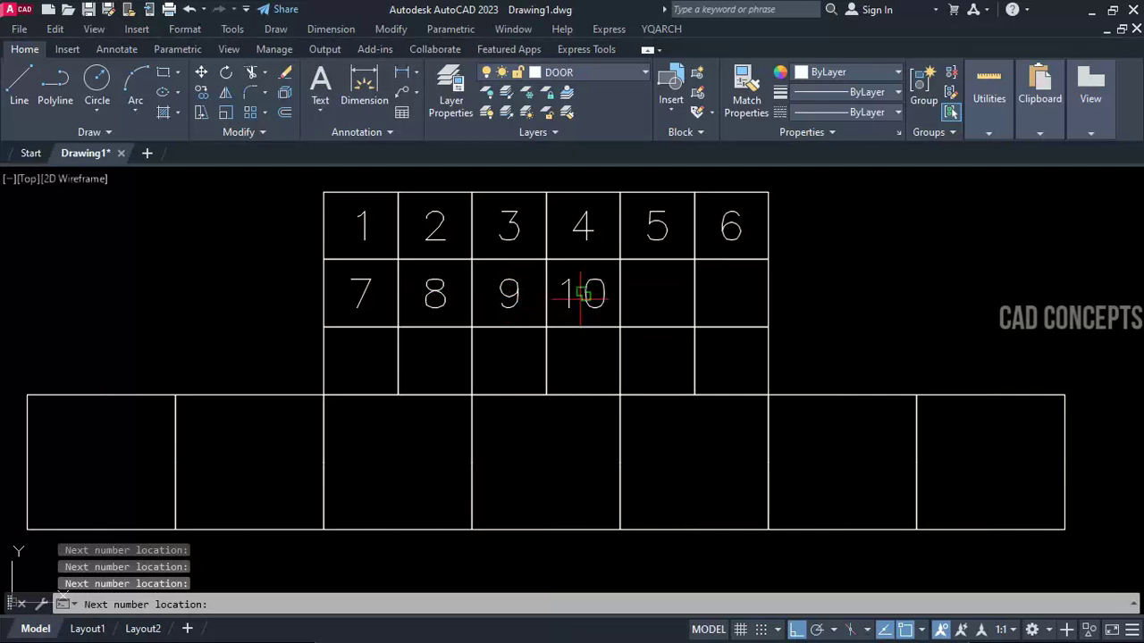
click(730, 293)
key(Escape)
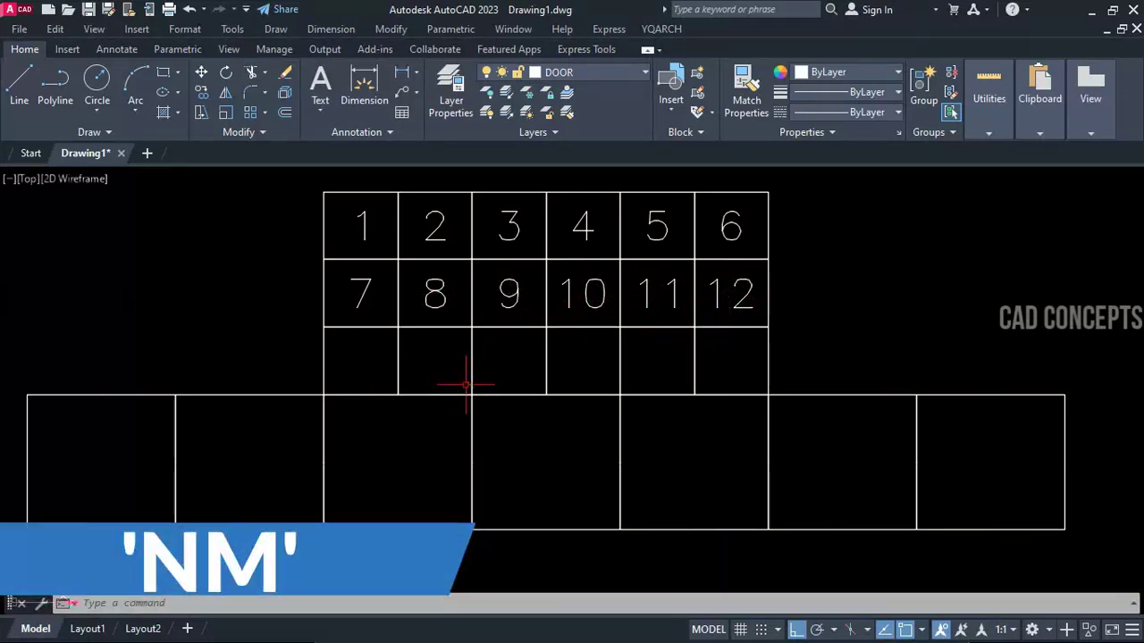
text(nm)
key(Return)
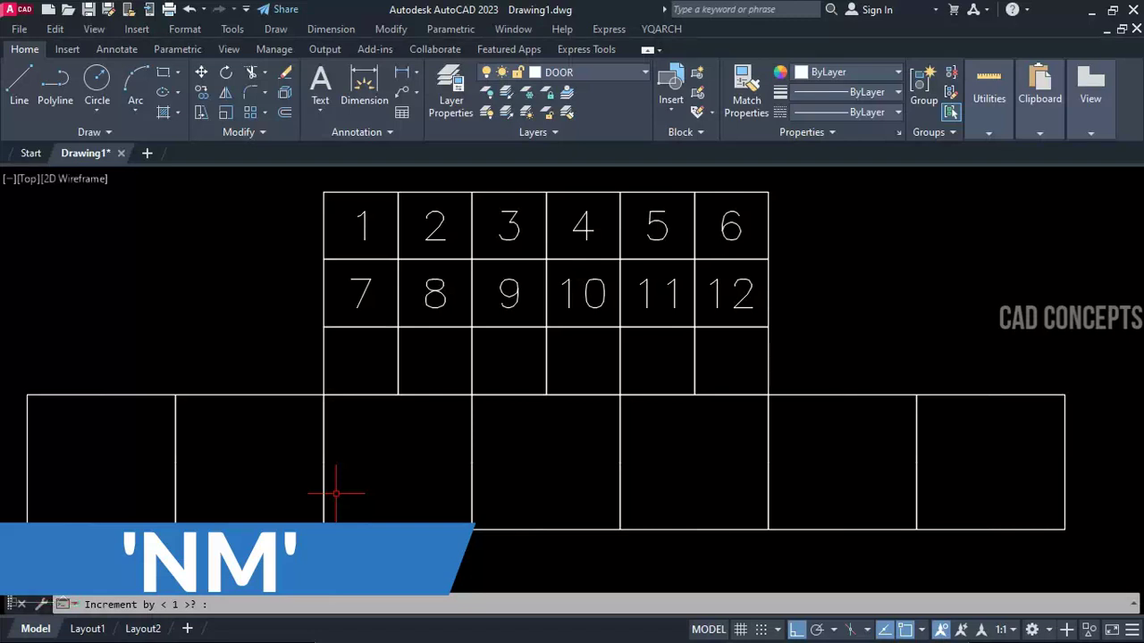
text(1)
key(Return)
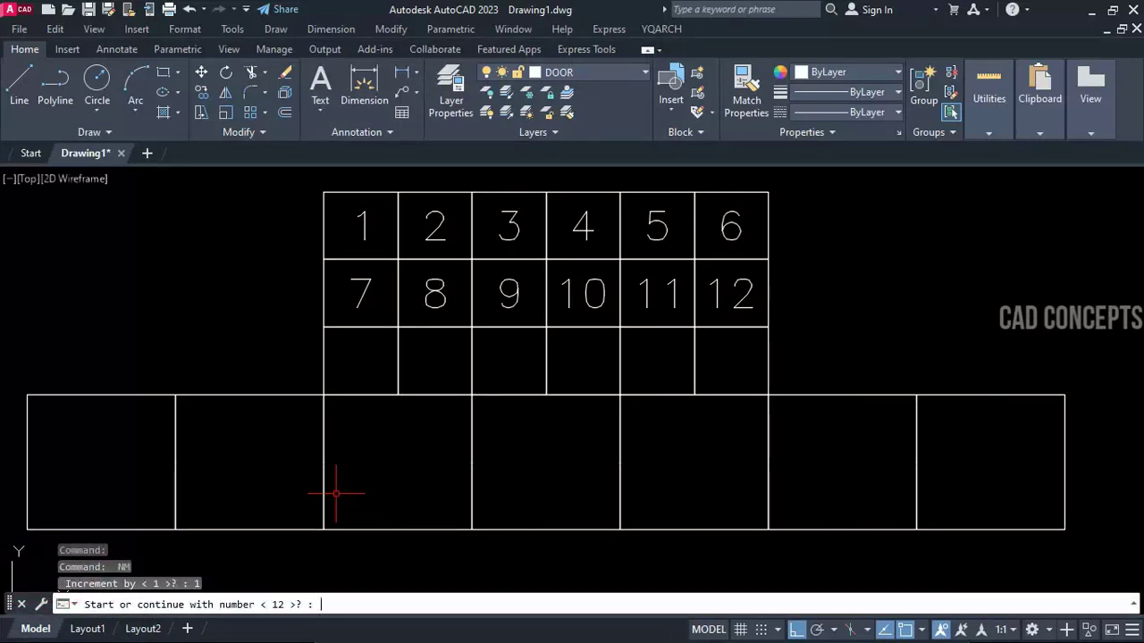
key(Escape)
Run NM with increment 5 and starting number 1, and number the six third-row cells 1, 6, 11, 16, 21 and 26.
text(nm)
key(Return)
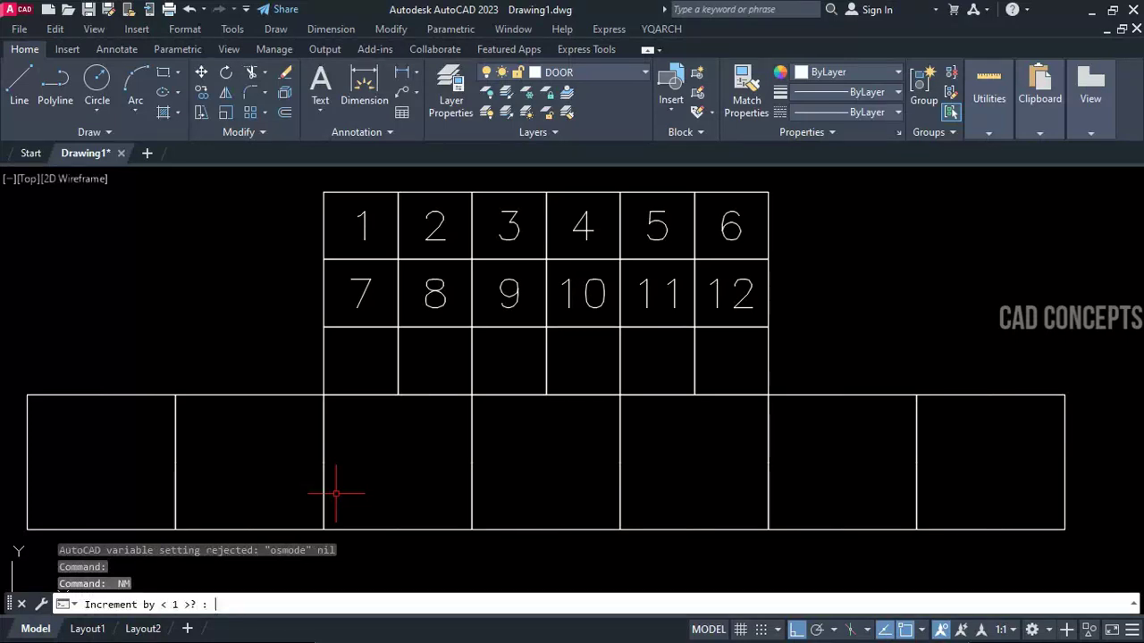
text(5)
key(Return)
text(1)
key(Return)
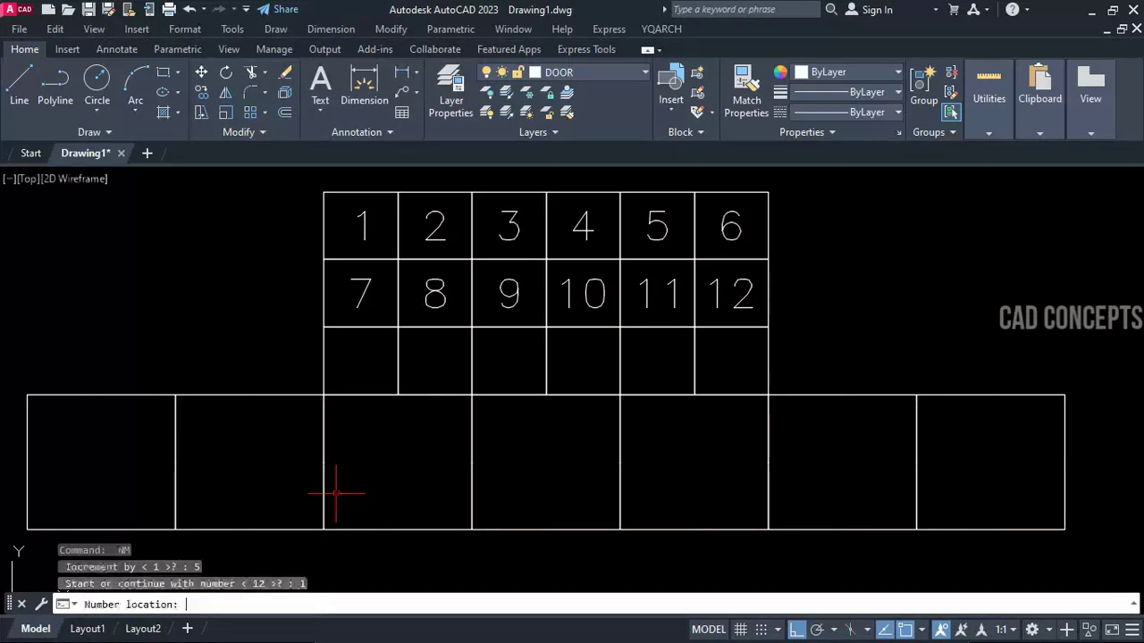
click(361, 360)
click(434, 360)
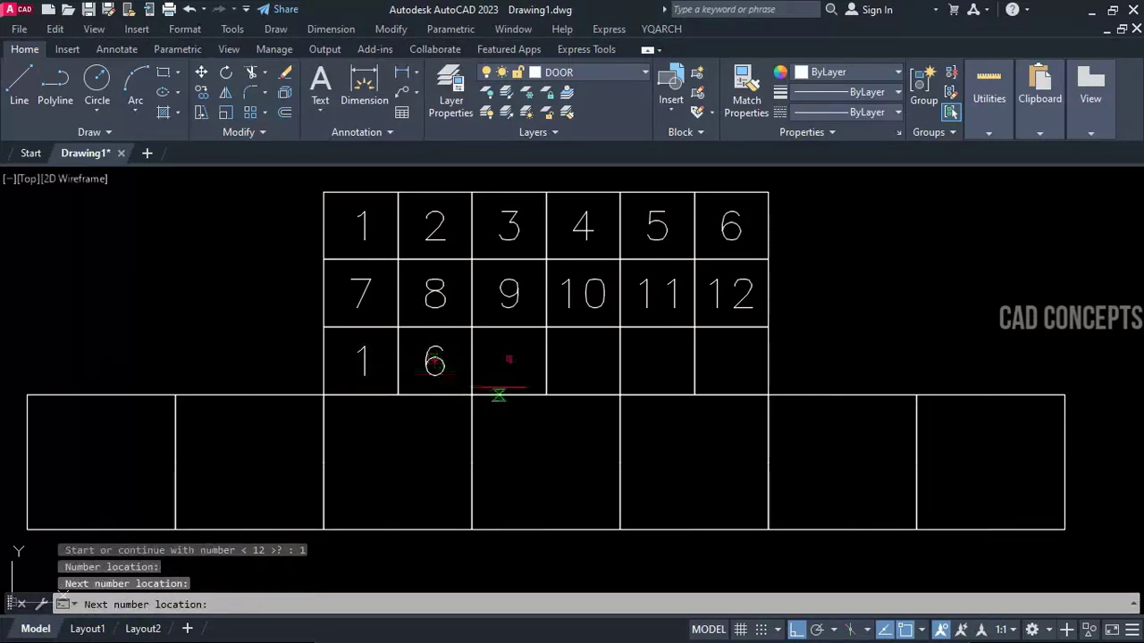
click(510, 361)
click(583, 362)
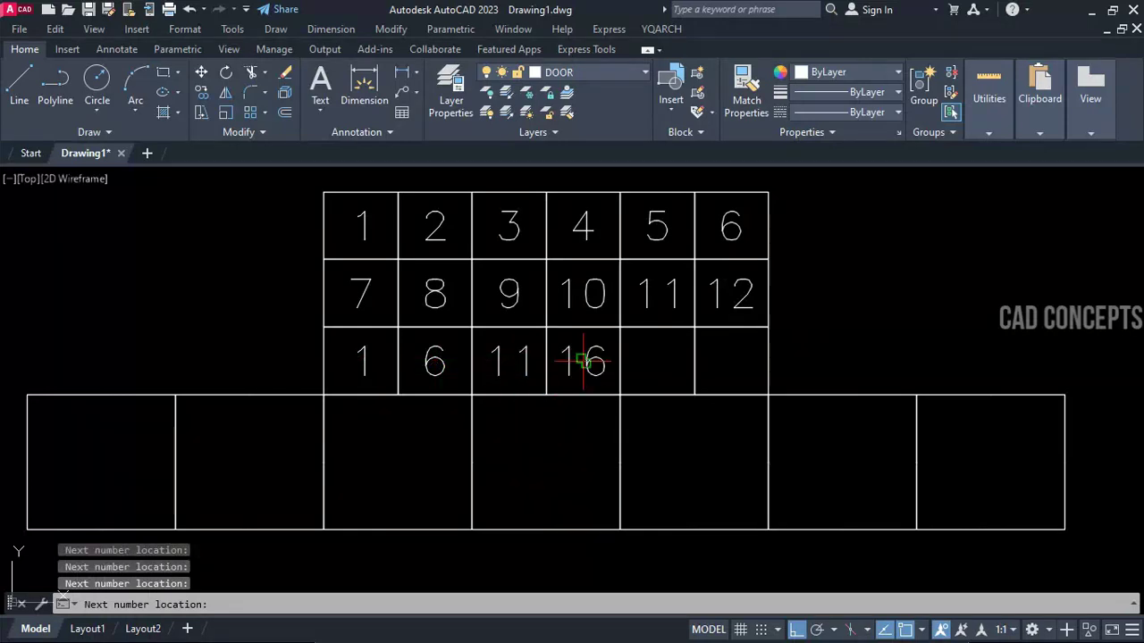
click(658, 361)
click(731, 361)
key(Escape)
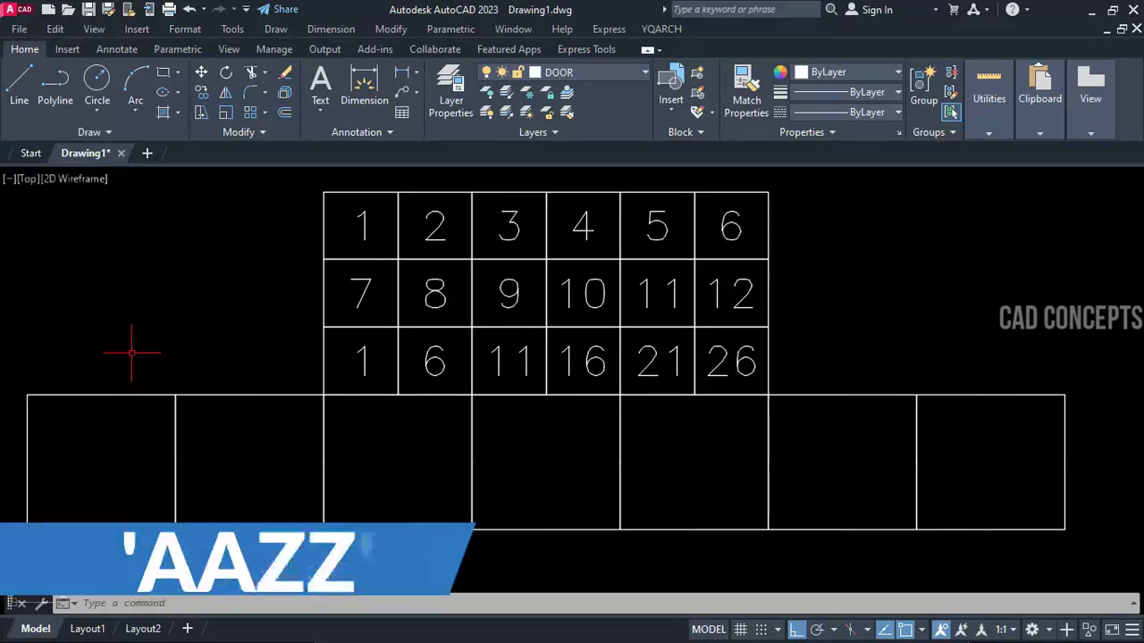
Run AAZZ starting with letter A and place circled letters A to G in the seven large cells of the bottom row.
text(aazz)
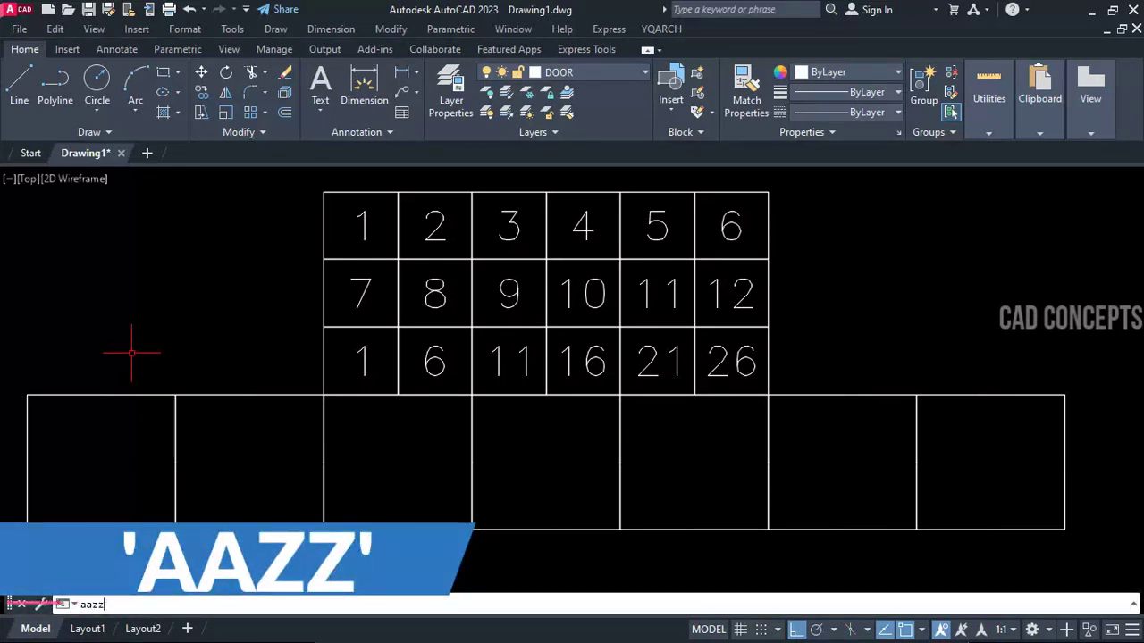
key(Return)
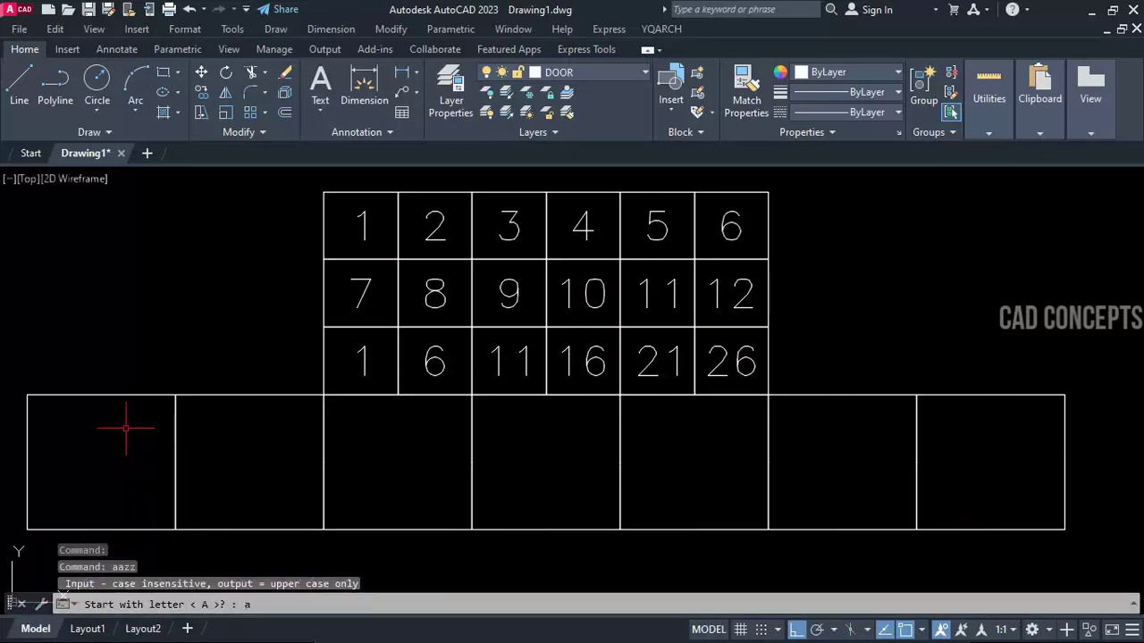
key(Return)
click(118, 473)
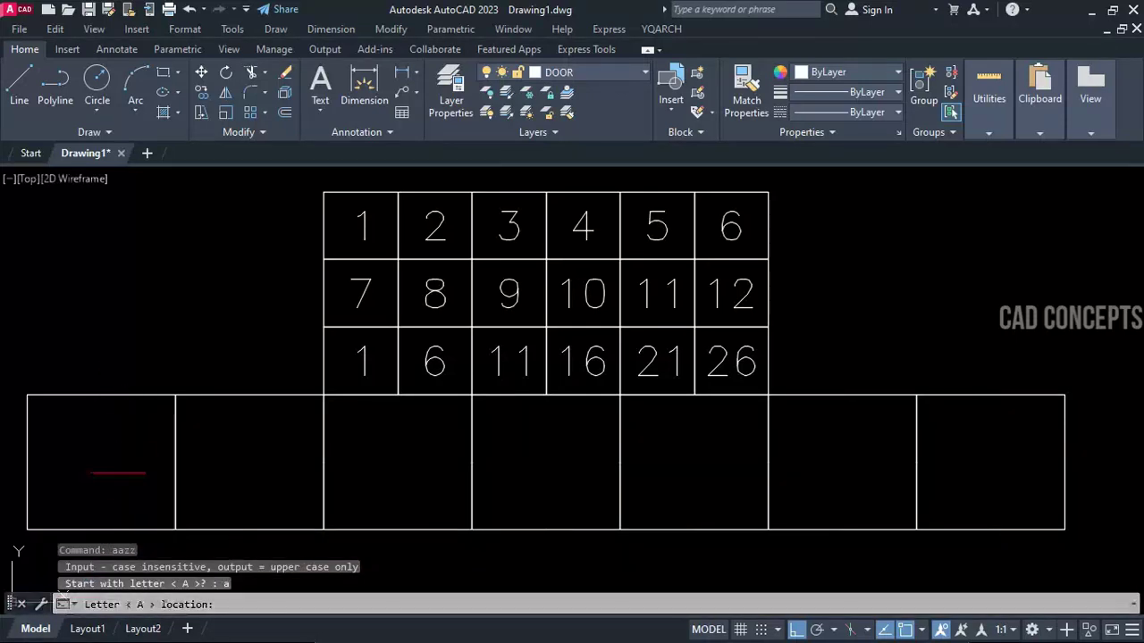
click(100, 465)
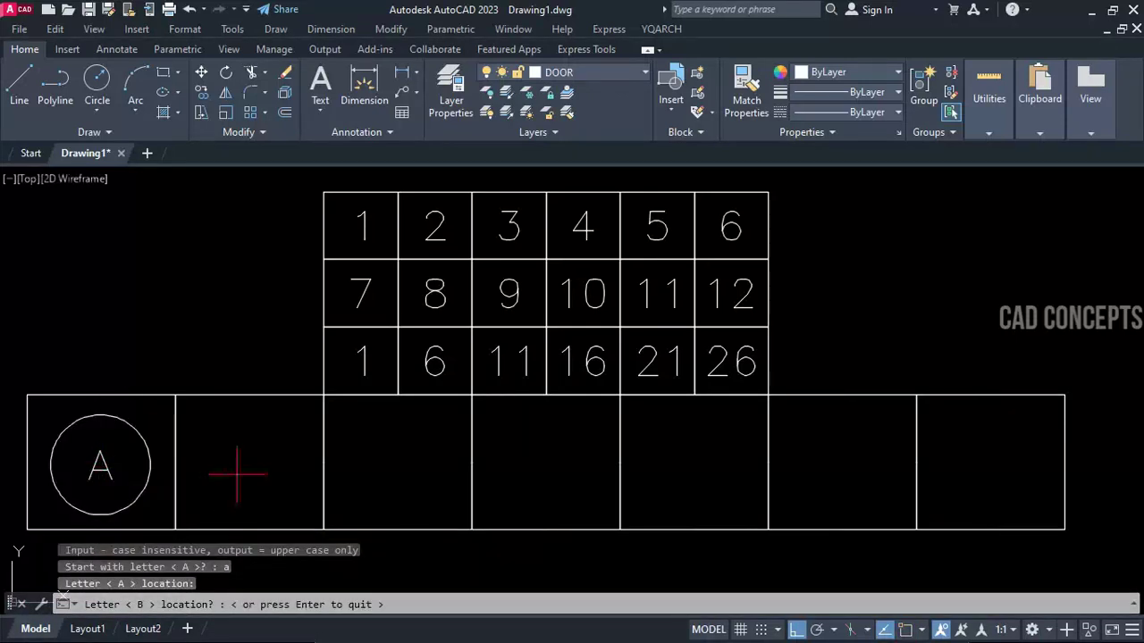
click(252, 465)
click(392, 463)
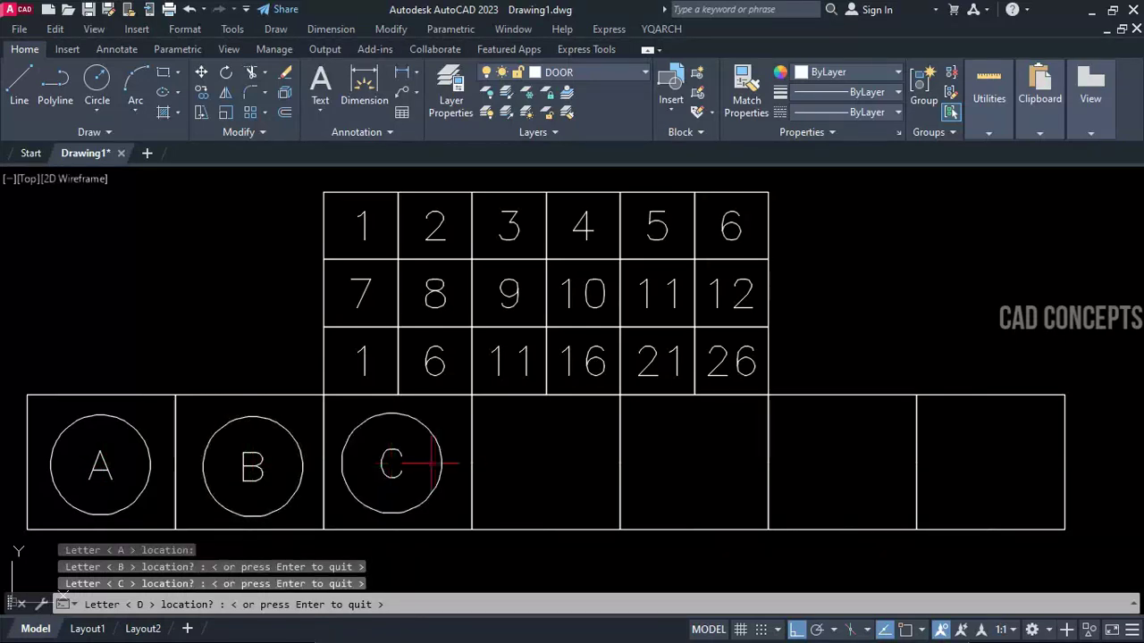
click(547, 462)
click(690, 462)
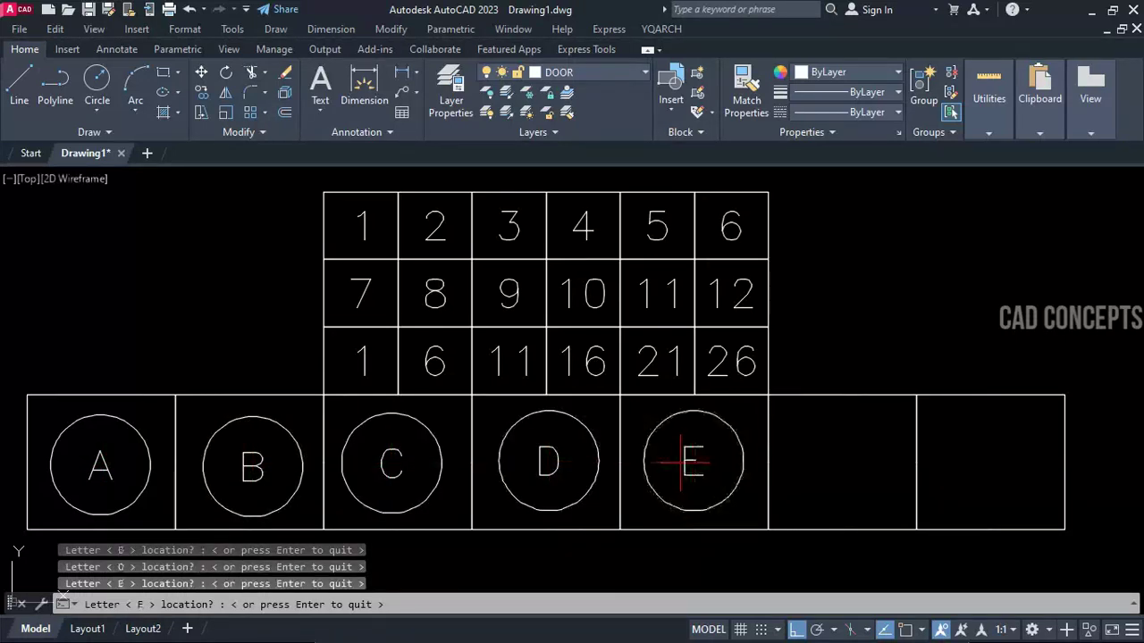
click(838, 458)
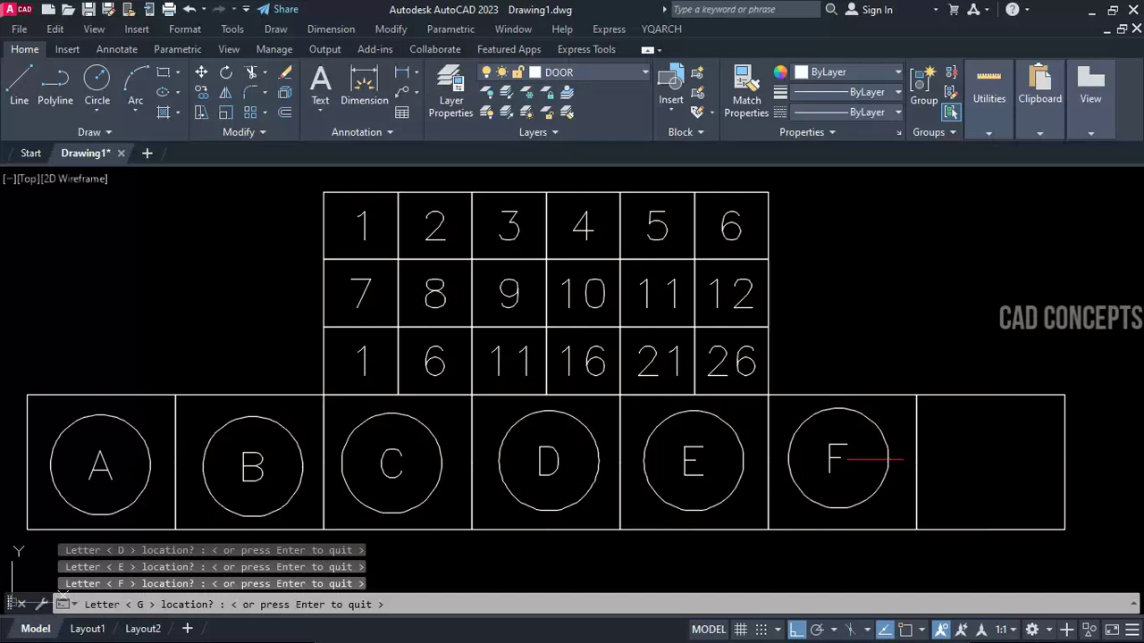
click(998, 457)
key(Escape)
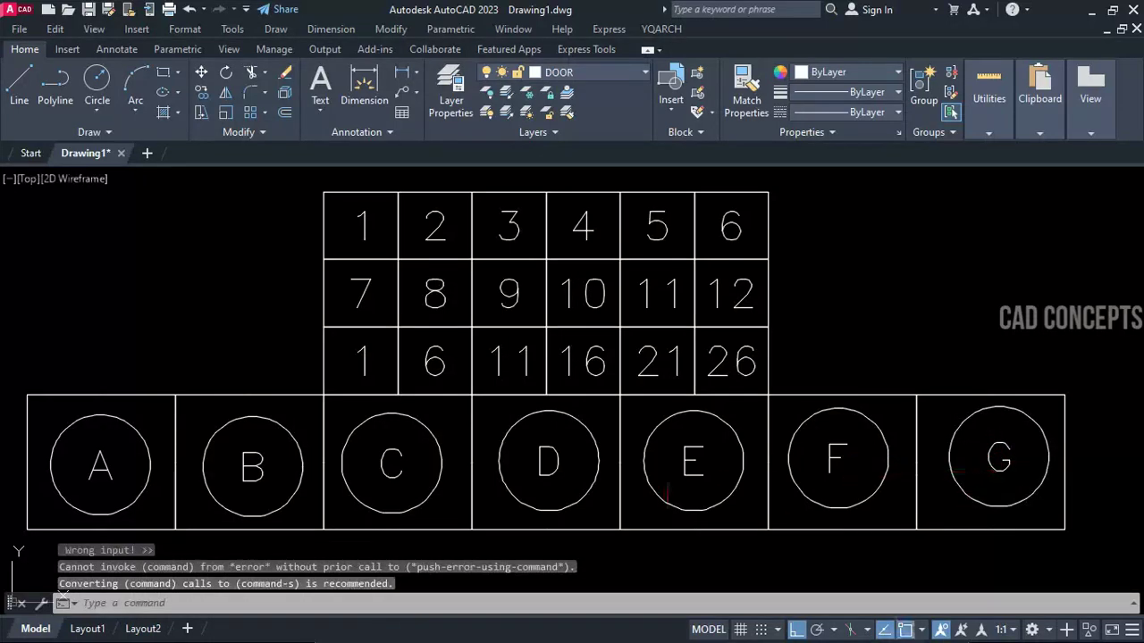
Erase all the circled letters A to G from the bottom row of large cells.
click(41, 405)
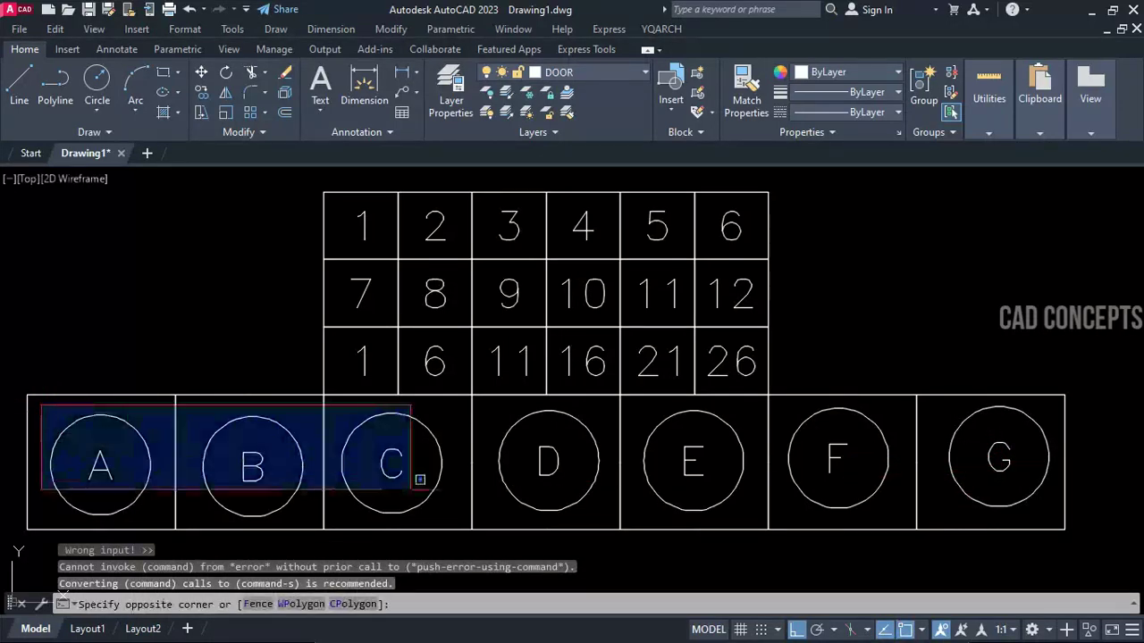
click(1062, 523)
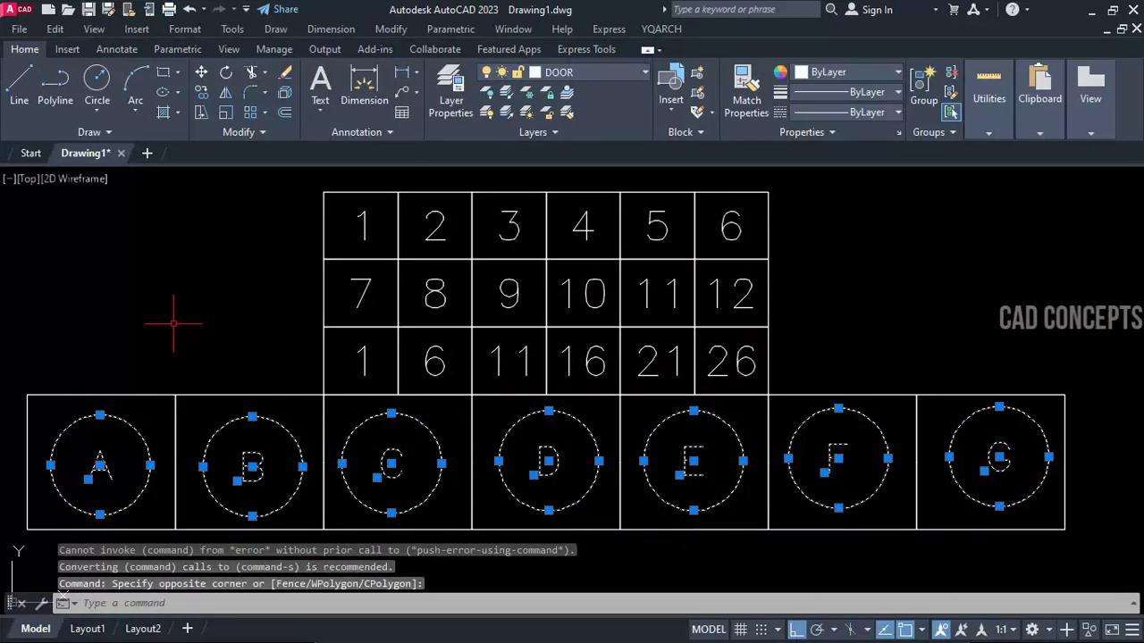
text(e)
key(Return)
Run AAD with starting letter Z and prefix A, and place the text AZ in the first large cell.
text(aad)
key(Return)
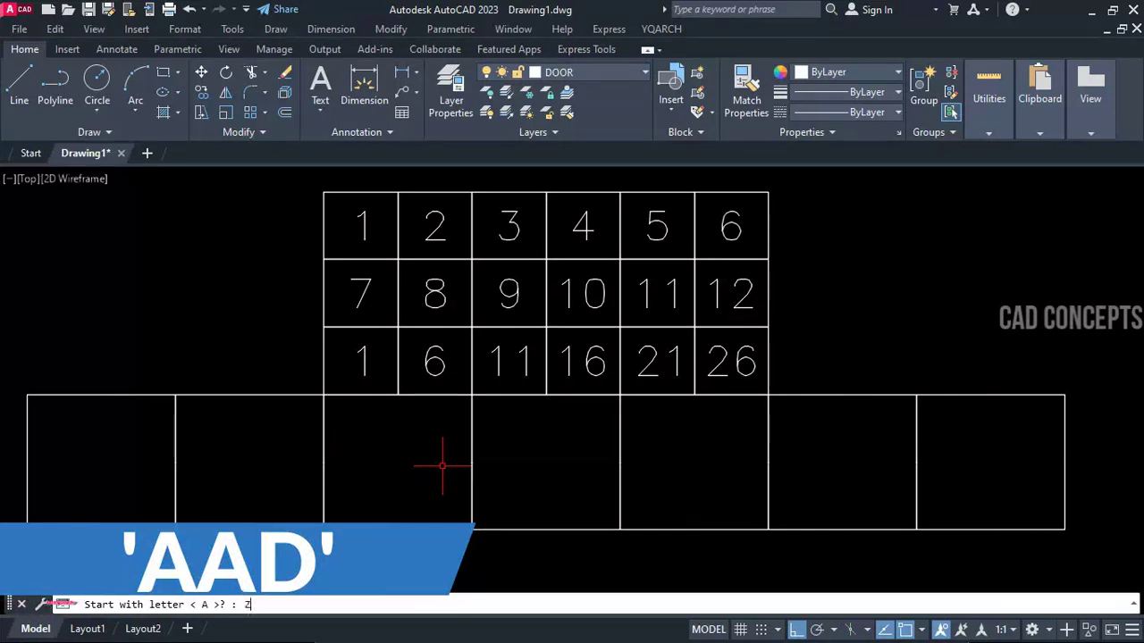
key(Return)
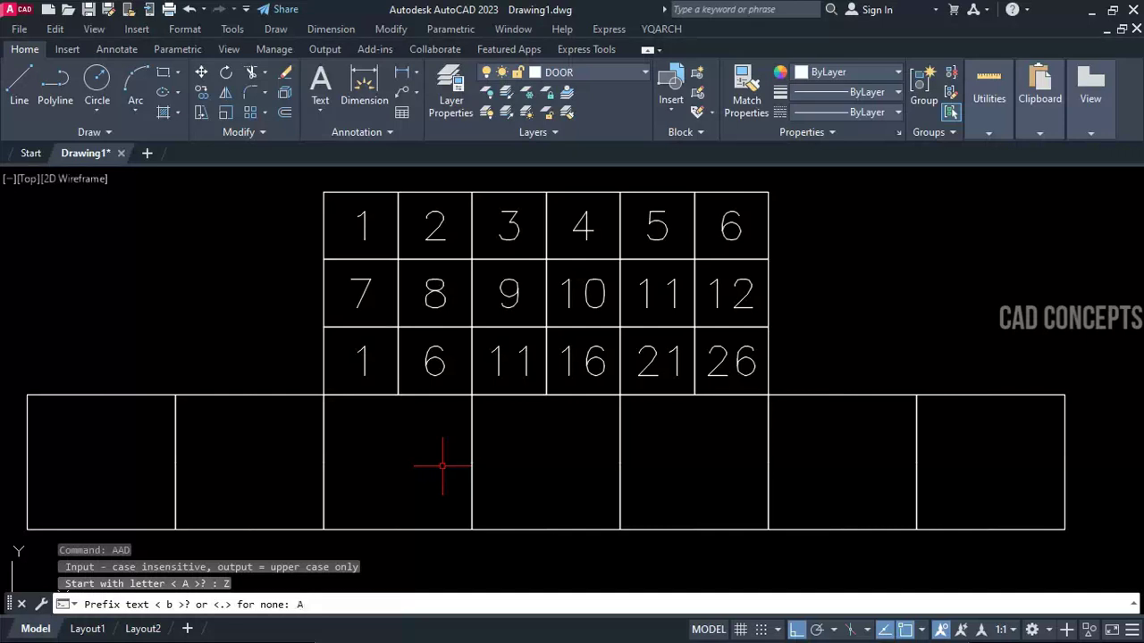
key(Return)
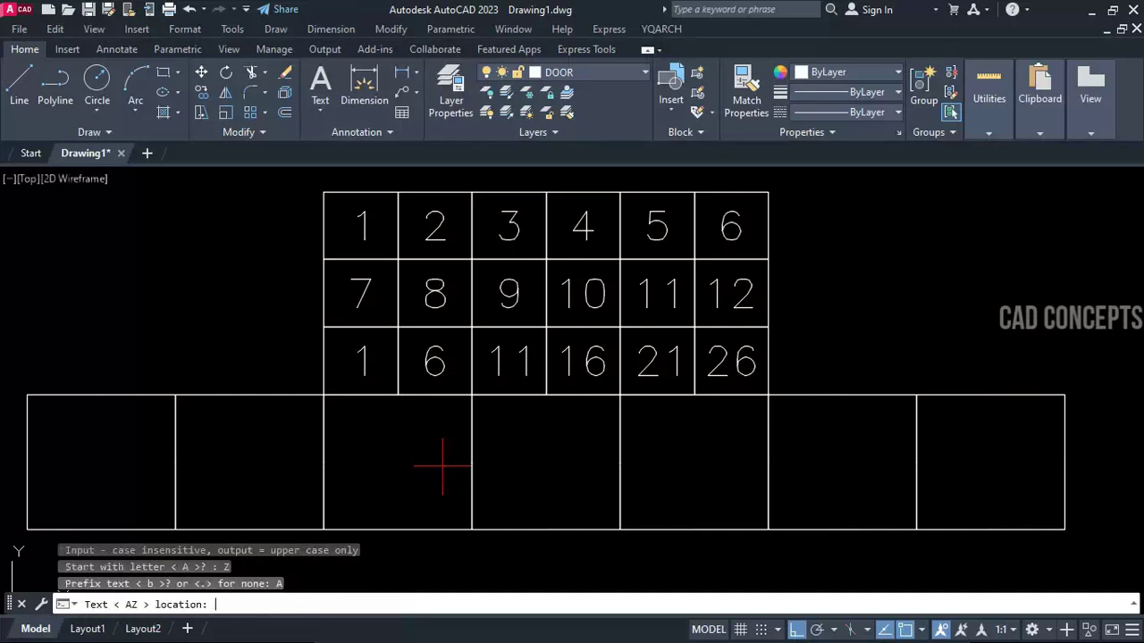
click(96, 463)
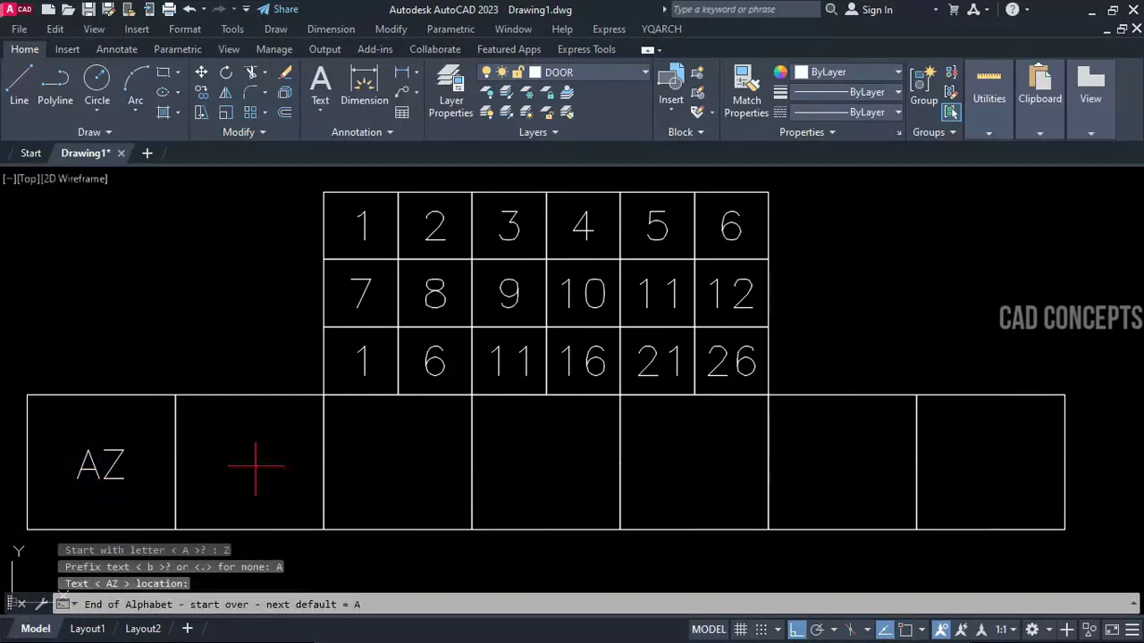
Run AAD with starting letter A and prefix A, and place the texts AA to AF in the six remaining large cells.
key(Return)
key(Return)
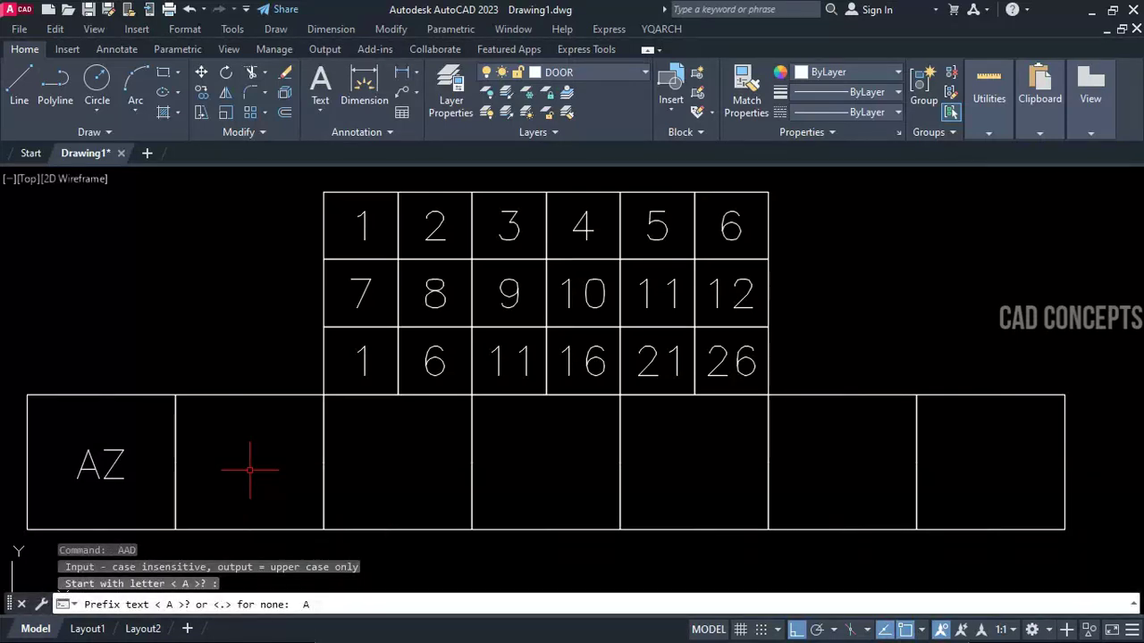
key(Return)
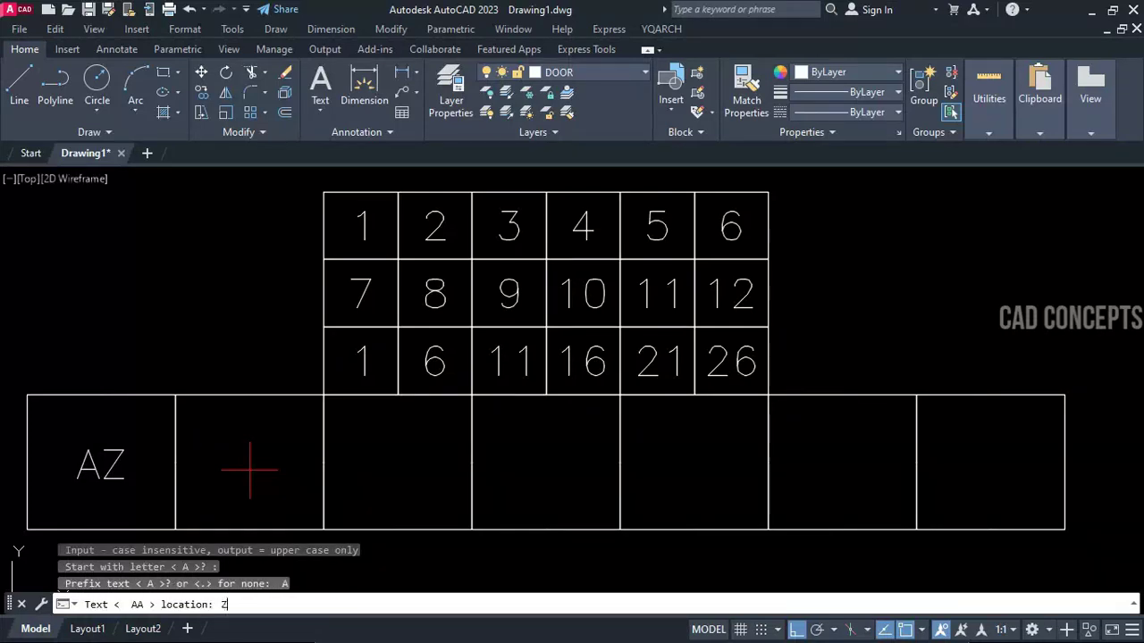
key(Return)
click(249, 470)
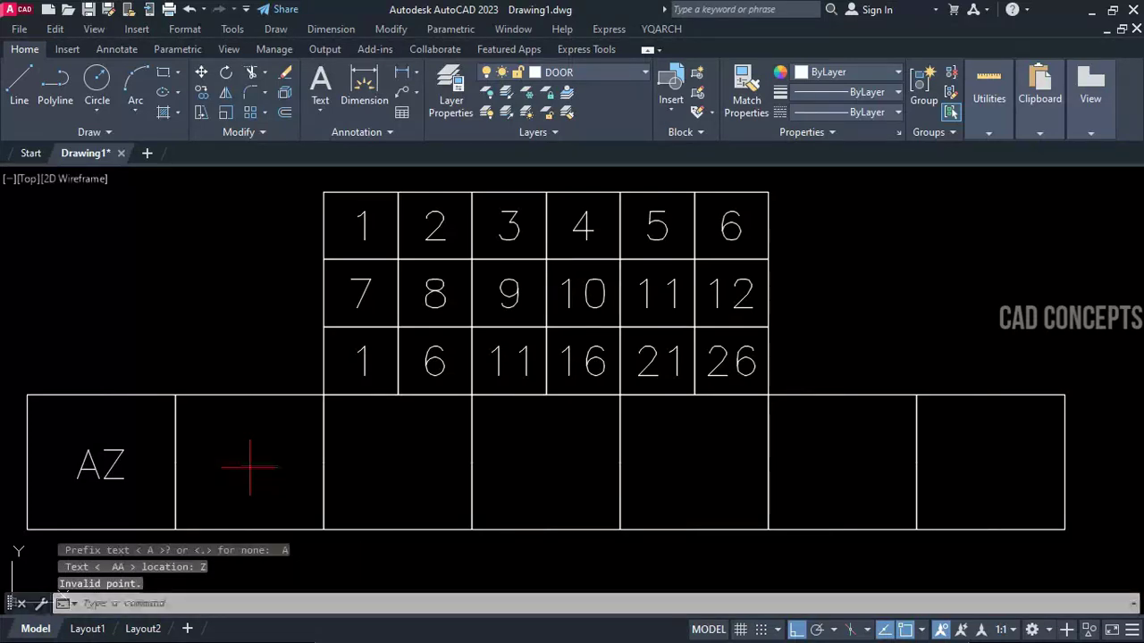
click(398, 474)
click(542, 467)
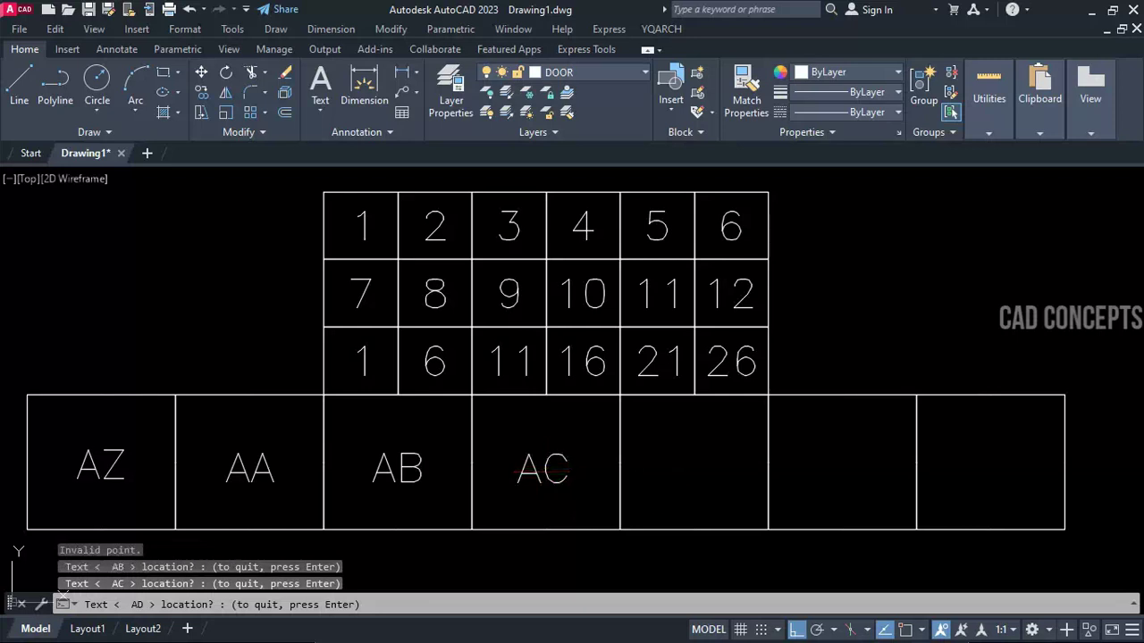
click(687, 473)
click(843, 467)
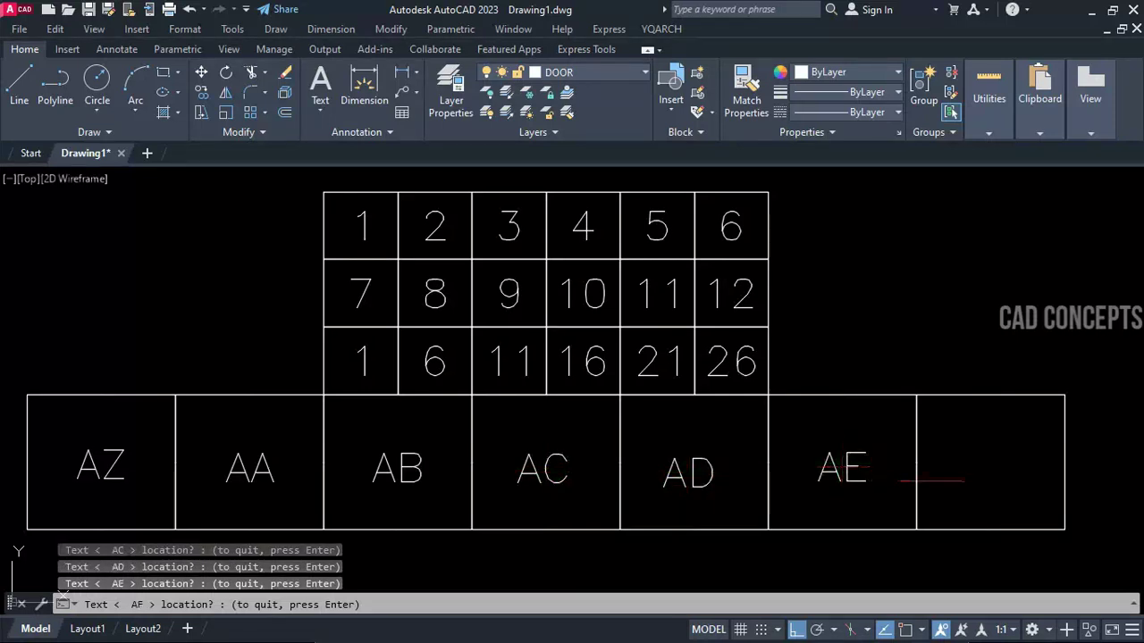
click(990, 465)
key(Escape)
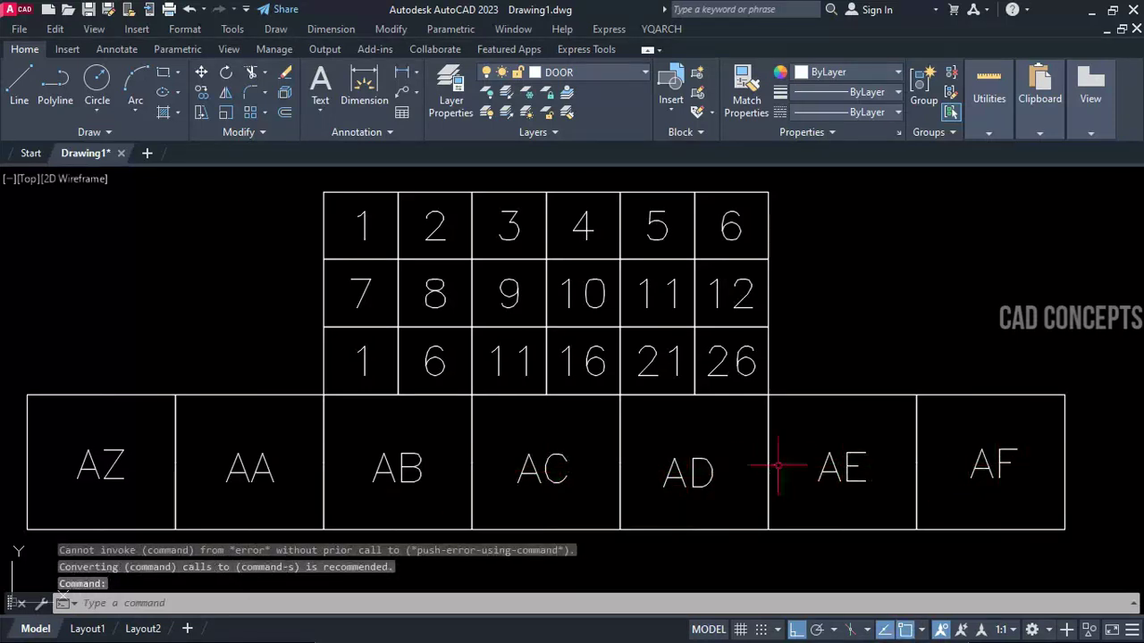
key(Escape)
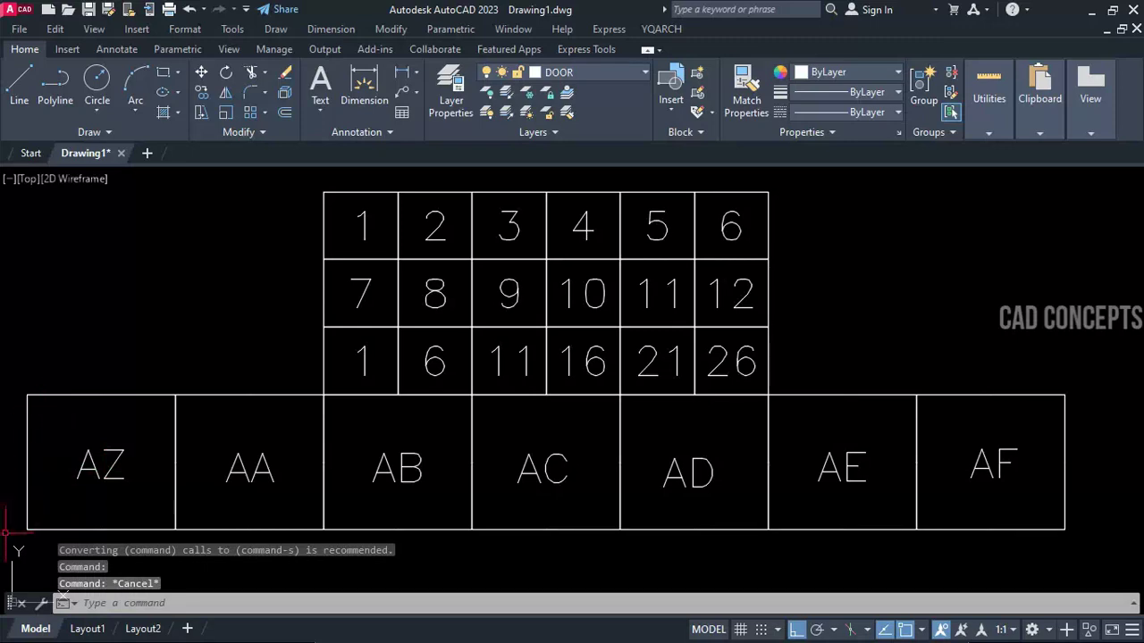
Select the entire grid of numbered and lettered cells with a selection window.
click(5, 590)
click(1131, 175)
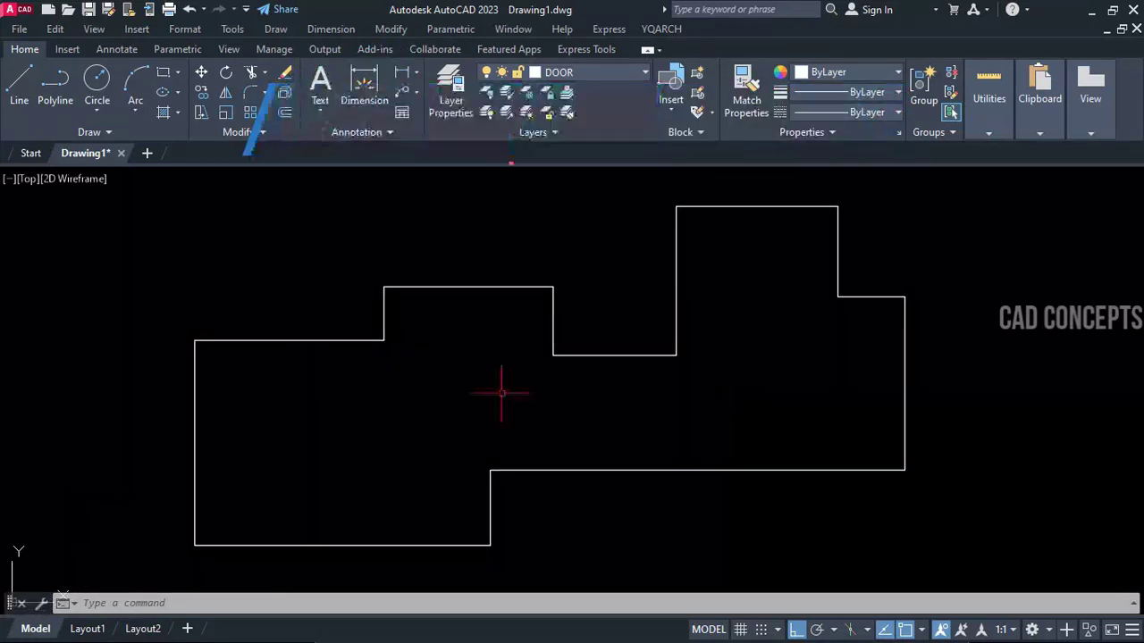
Run ORDY with first point number 1 and label the coordinates of the outline's three upper-left outer corners, placing the labels outside the shape.
text(RDY)
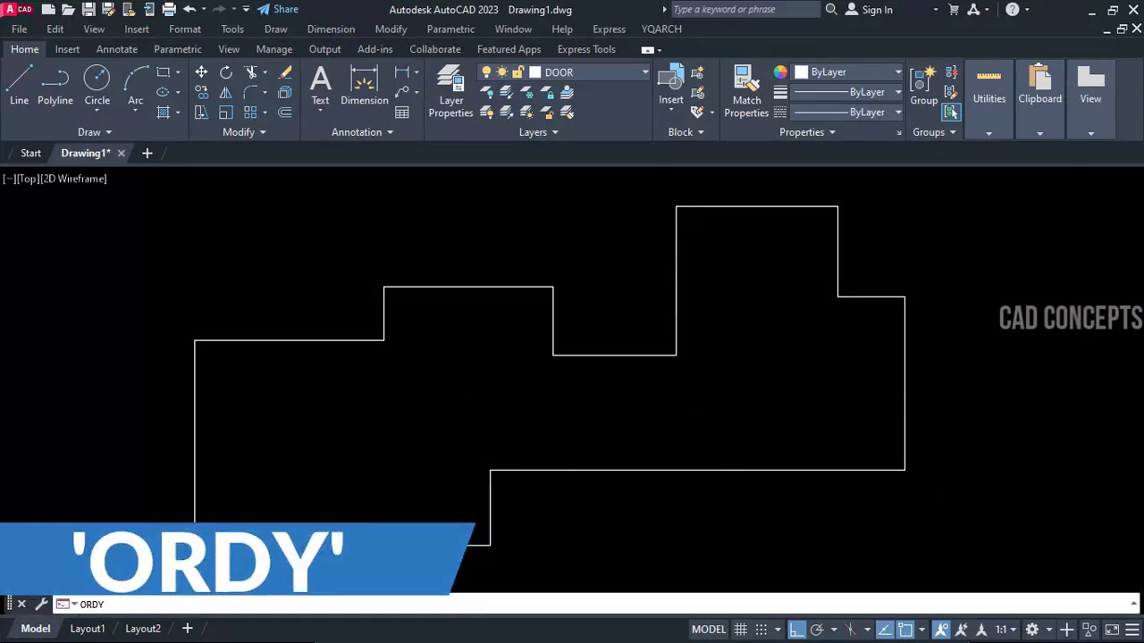
key(Return)
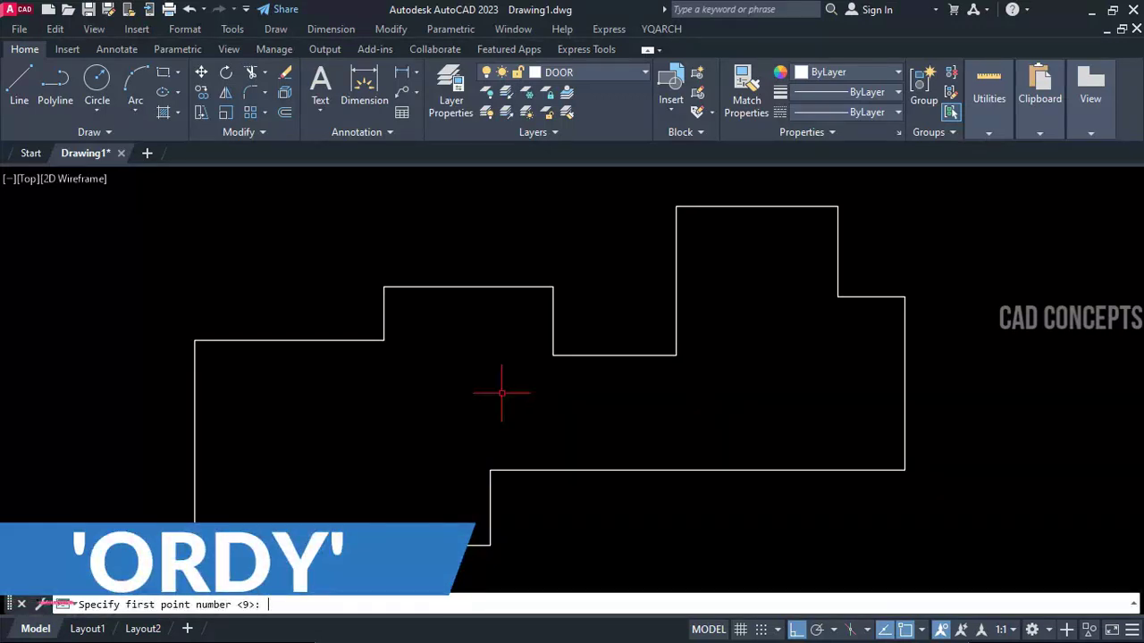
text(1)
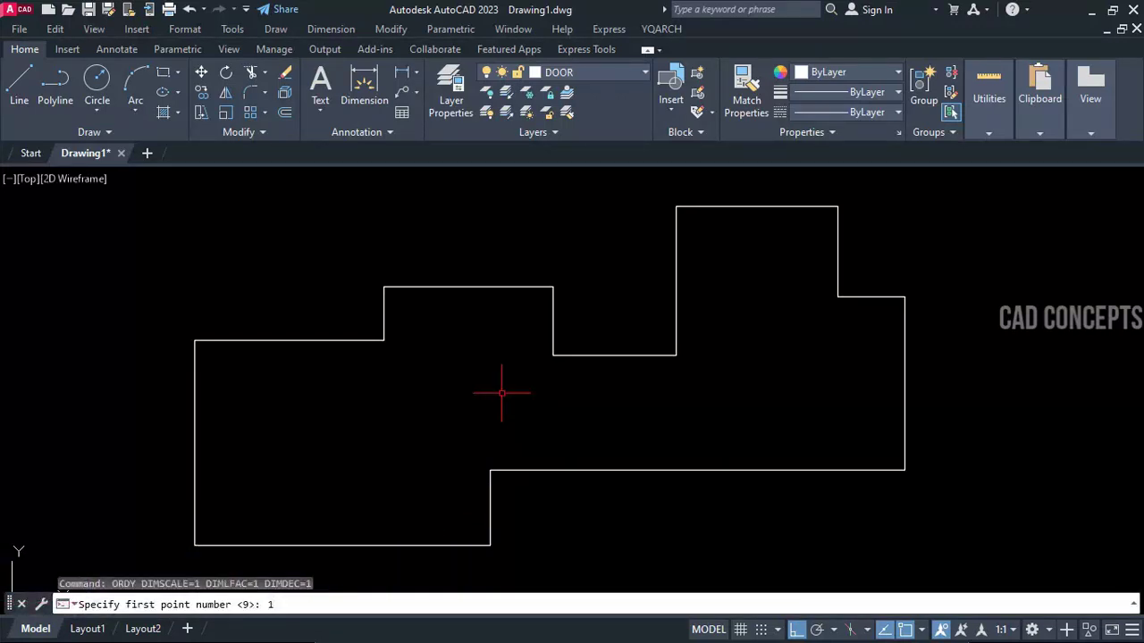
key(Return)
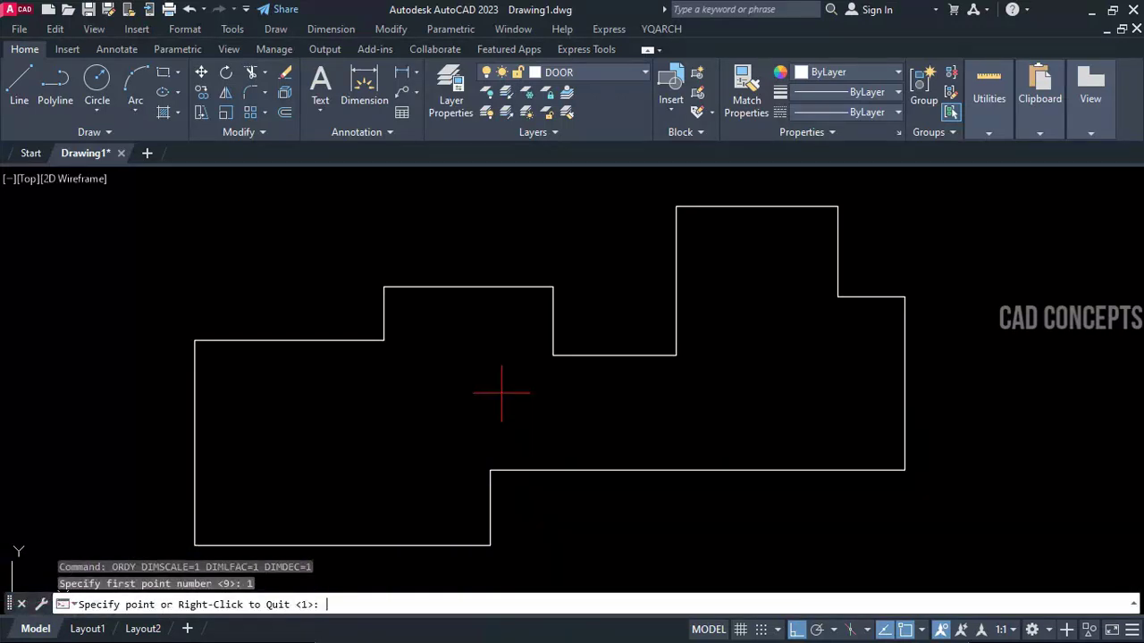
click(195, 340)
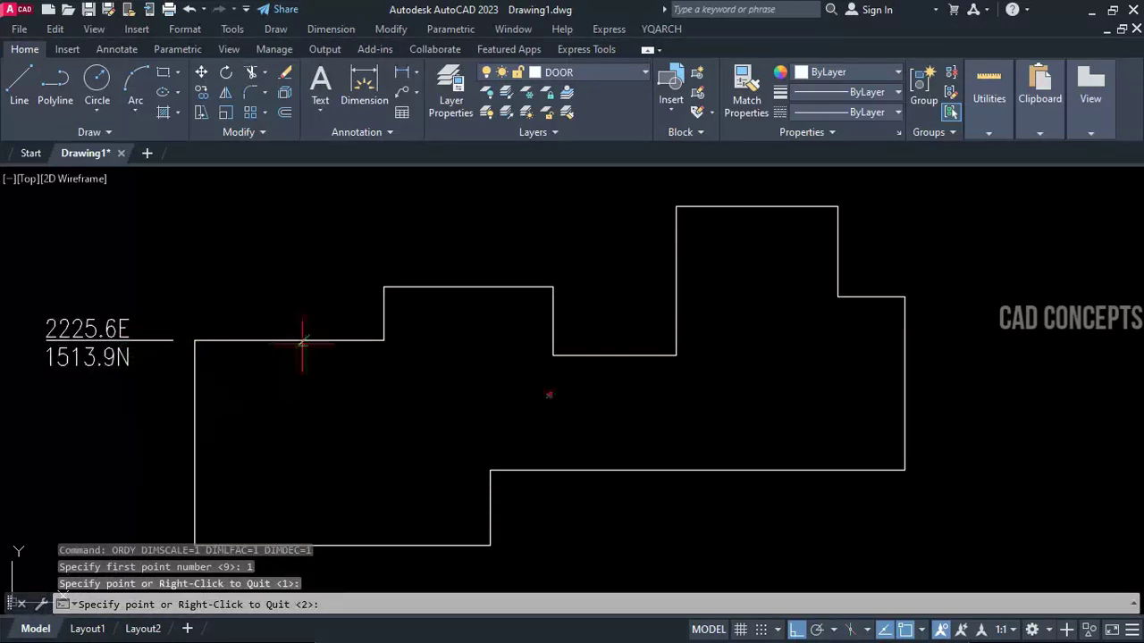
click(384, 287)
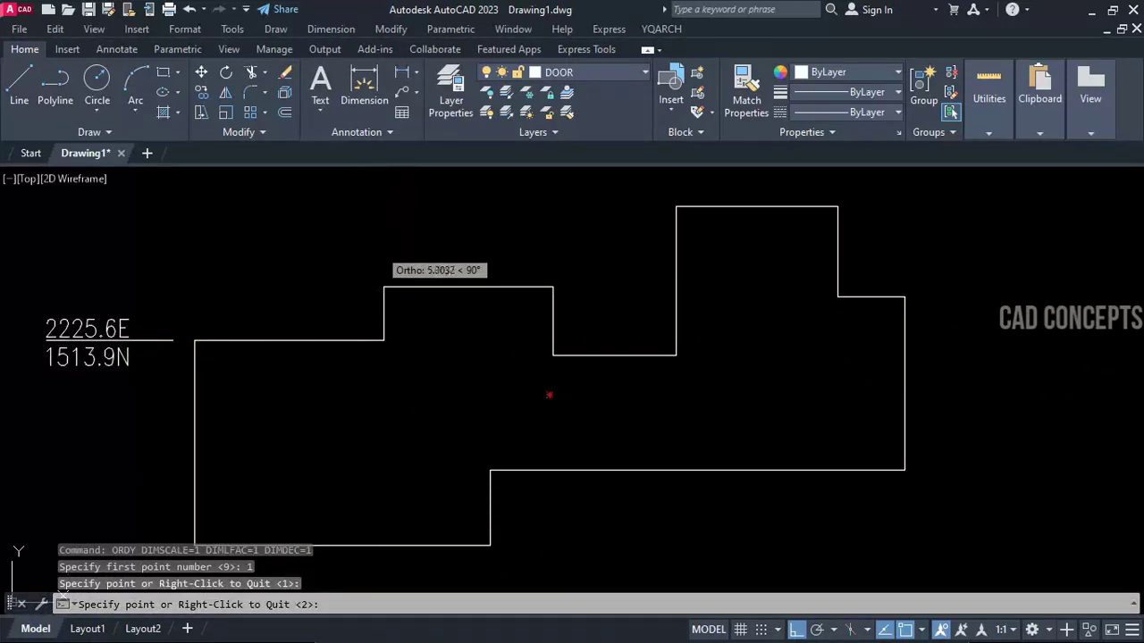
click(385, 263)
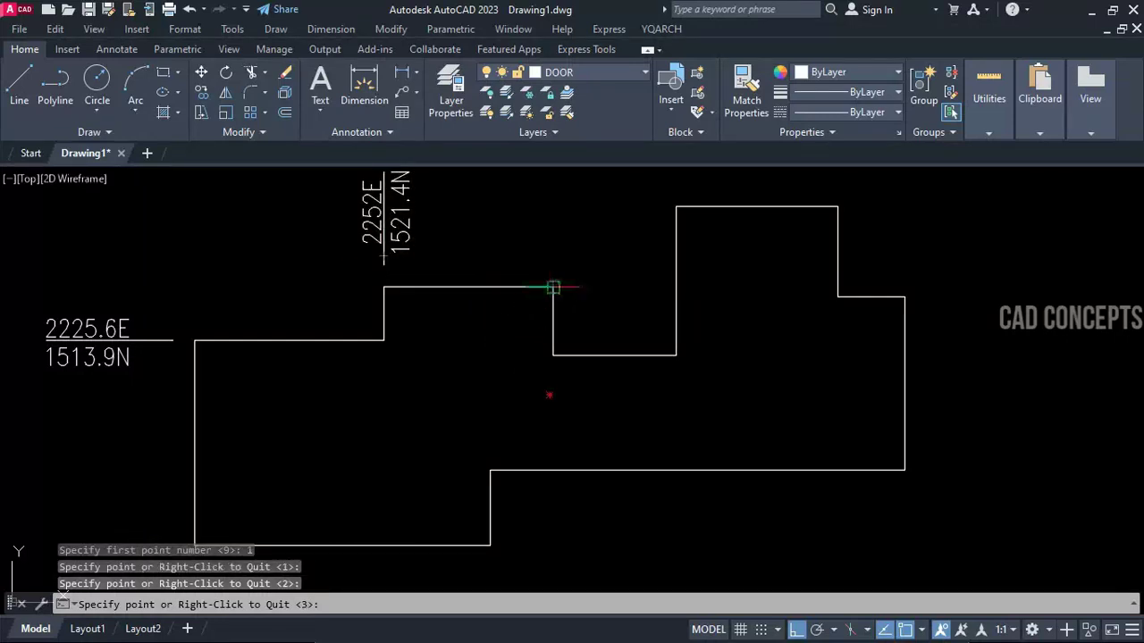
click(553, 287)
click(554, 265)
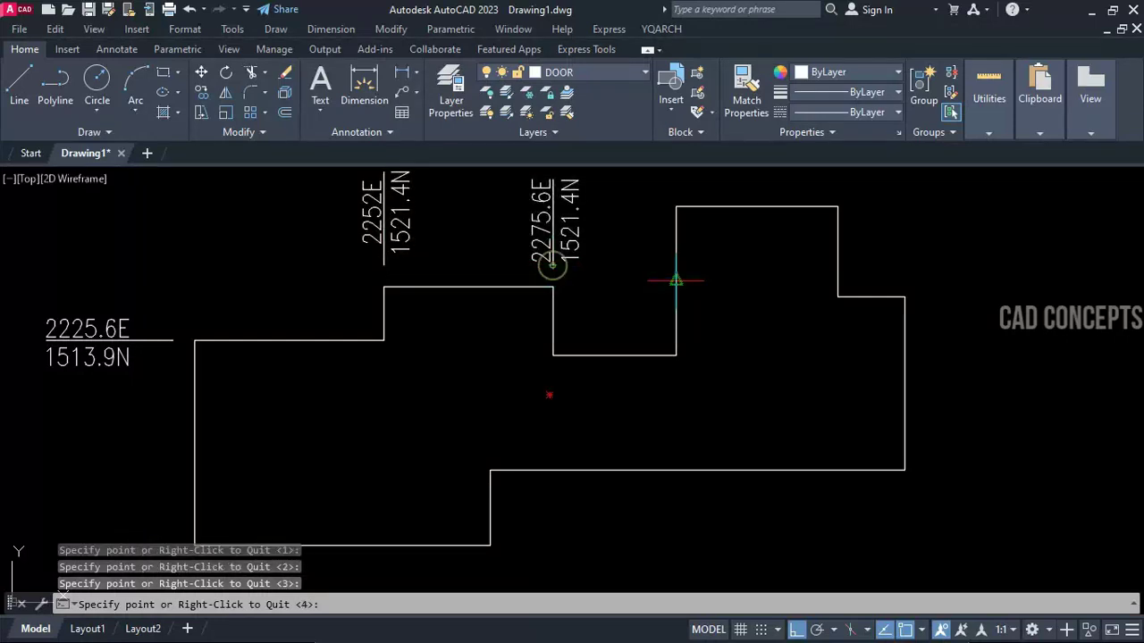
Label the coordinates of the outline's top-right corner, the two far-right corners and the lower corner of the bottom step, placing each label to the right.
click(838, 206)
click(943, 207)
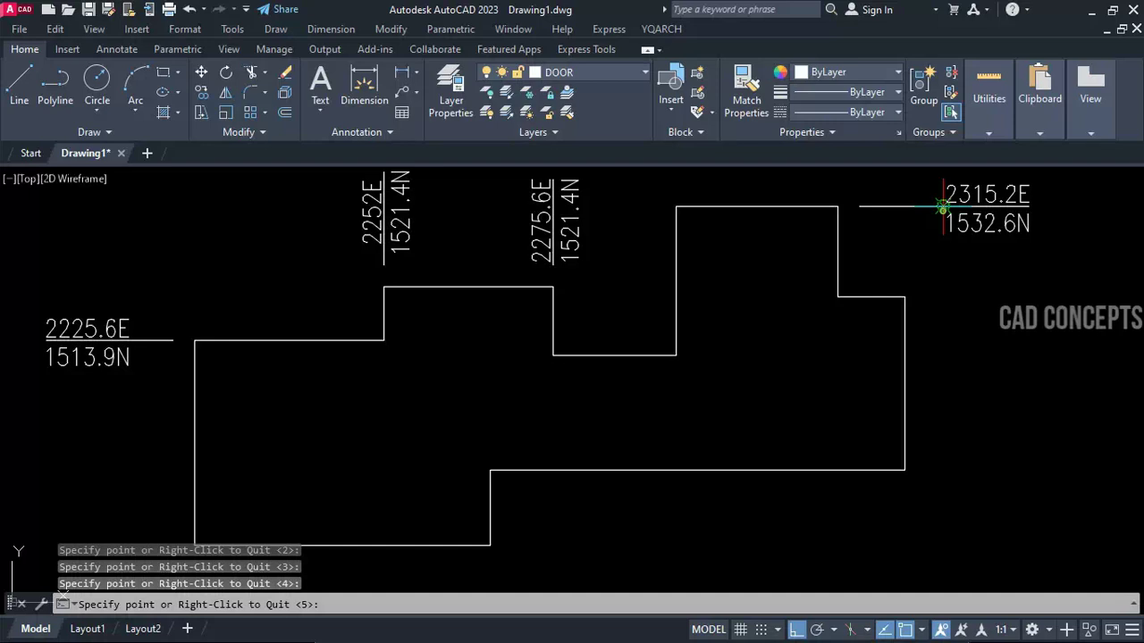
click(905, 297)
click(987, 297)
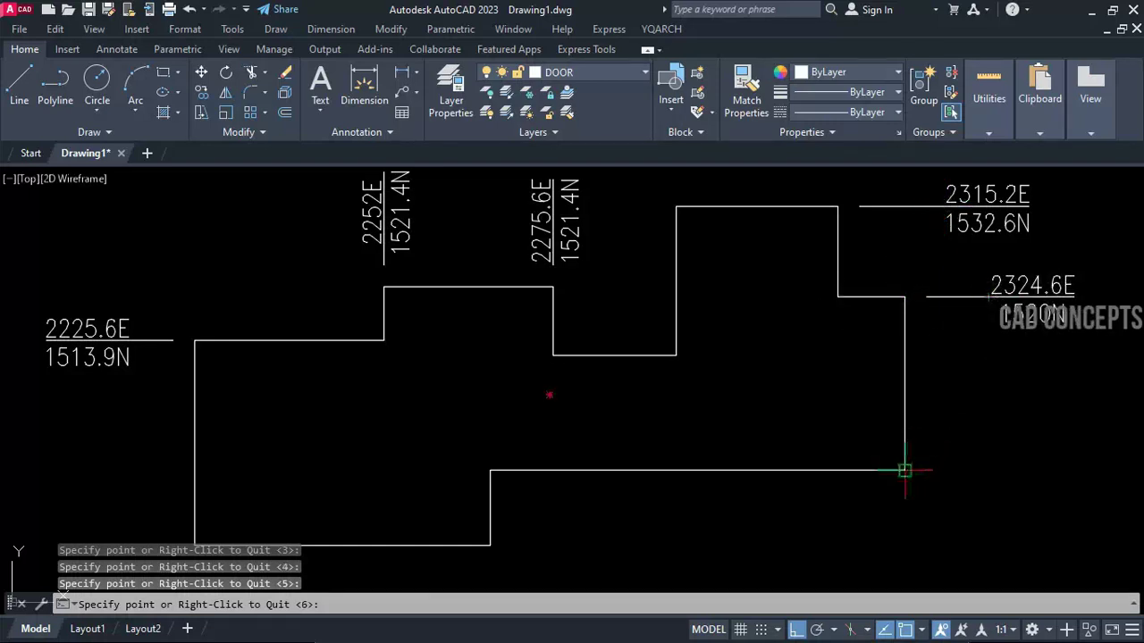
click(905, 470)
click(1008, 470)
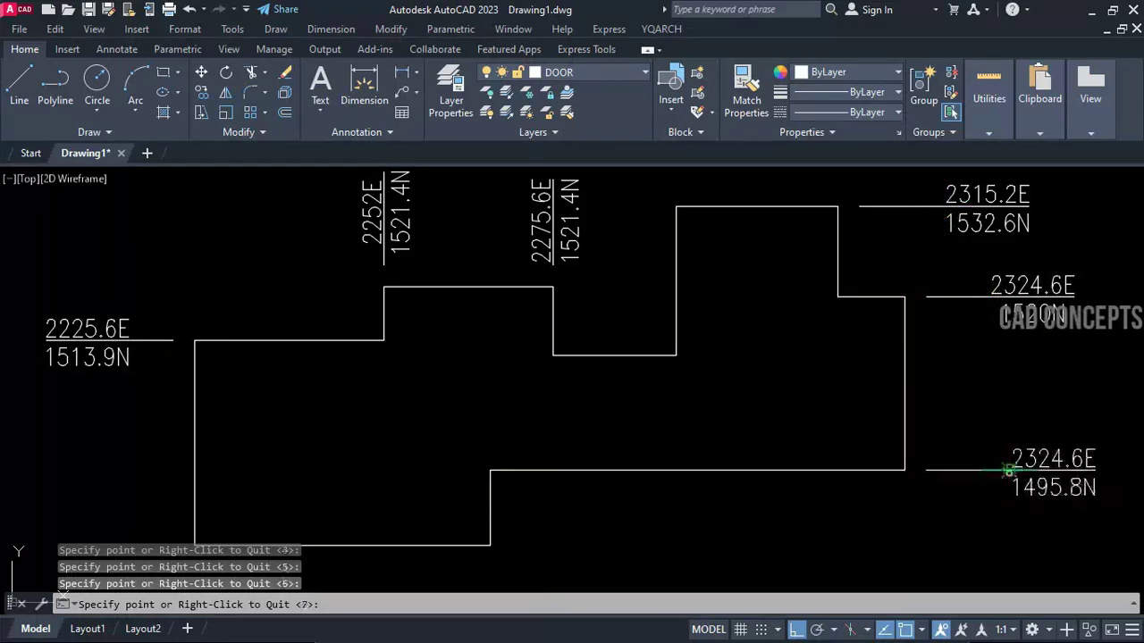
click(490, 545)
click(601, 545)
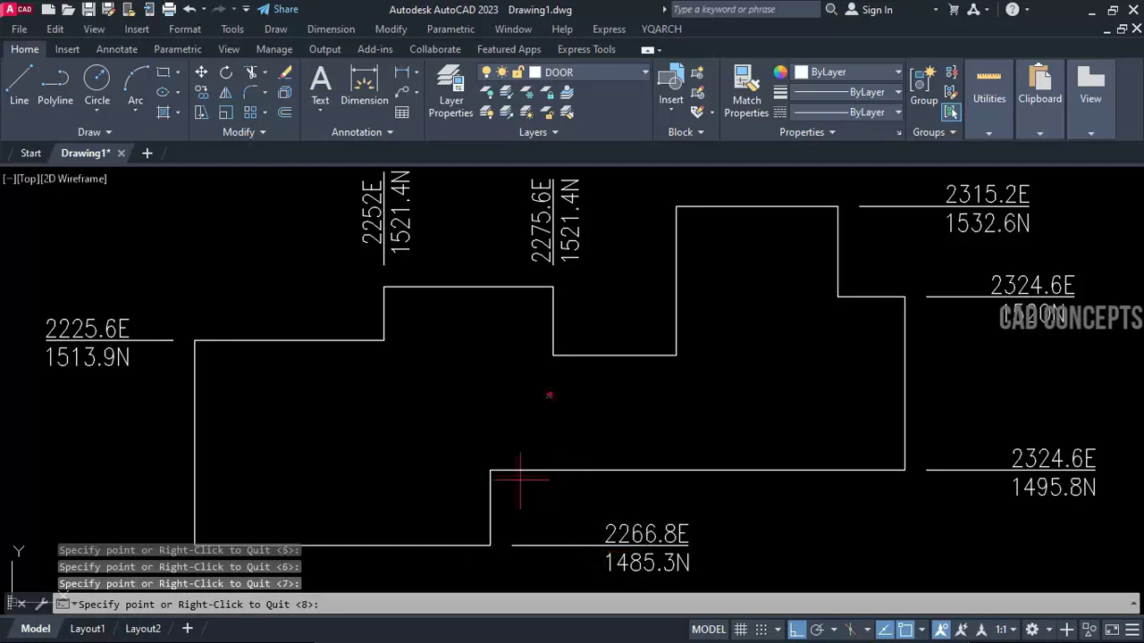
Label the coordinates of the outline's three remaining inner corners at the bottom step, upper notch and right step, placing the labels inside, and end ORDY.
click(489, 470)
click(393, 470)
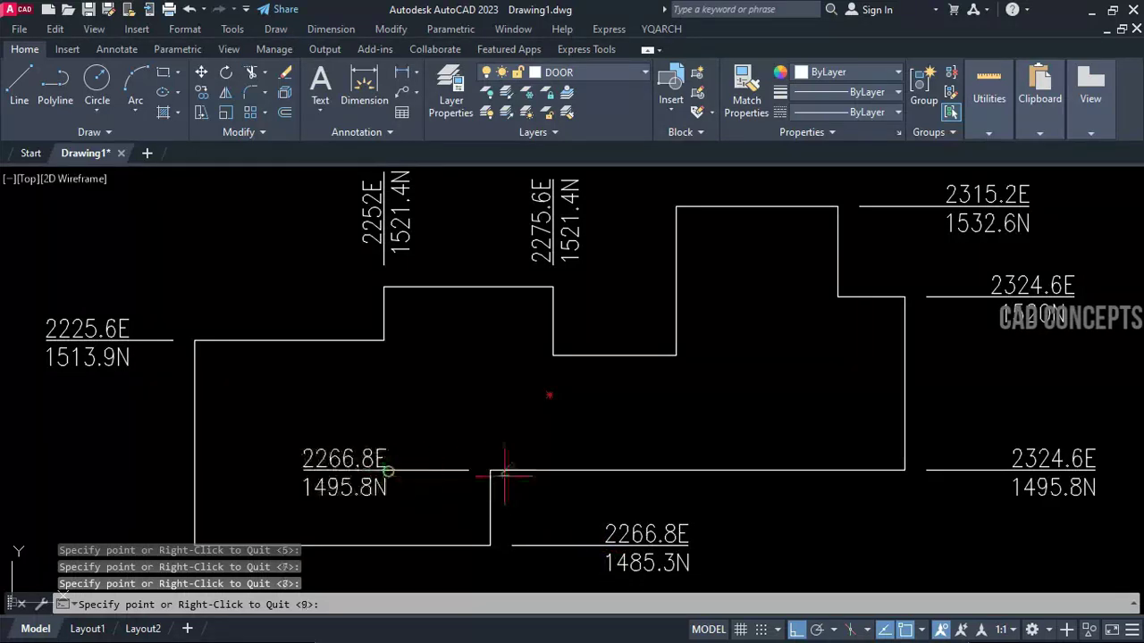
click(678, 356)
click(728, 354)
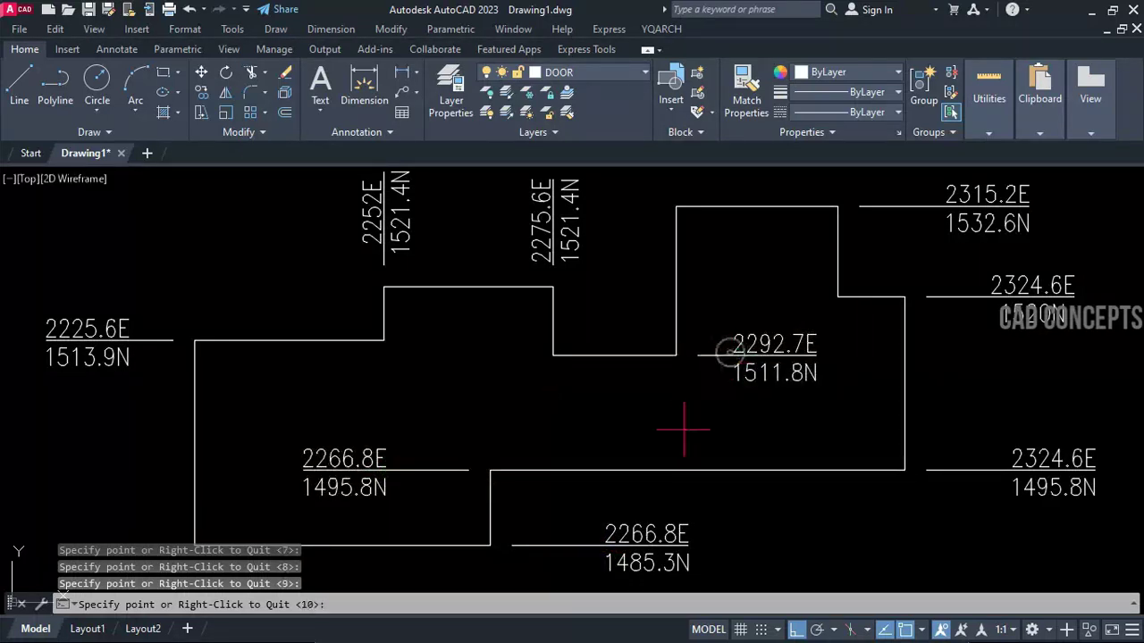
click(837, 297)
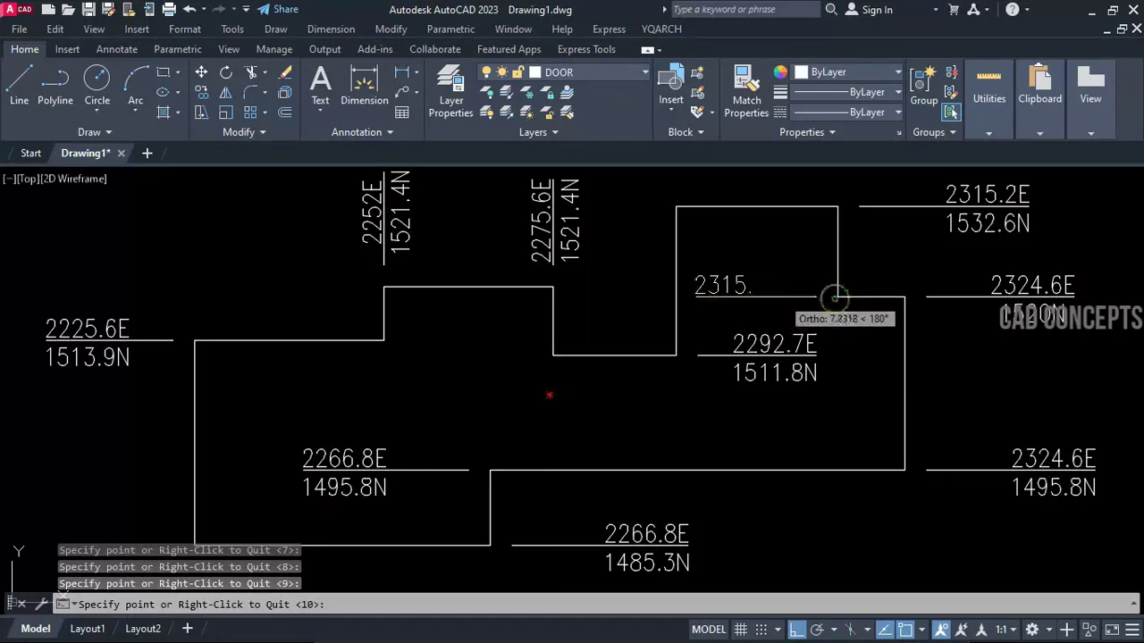
click(789, 295)
key(Escape)
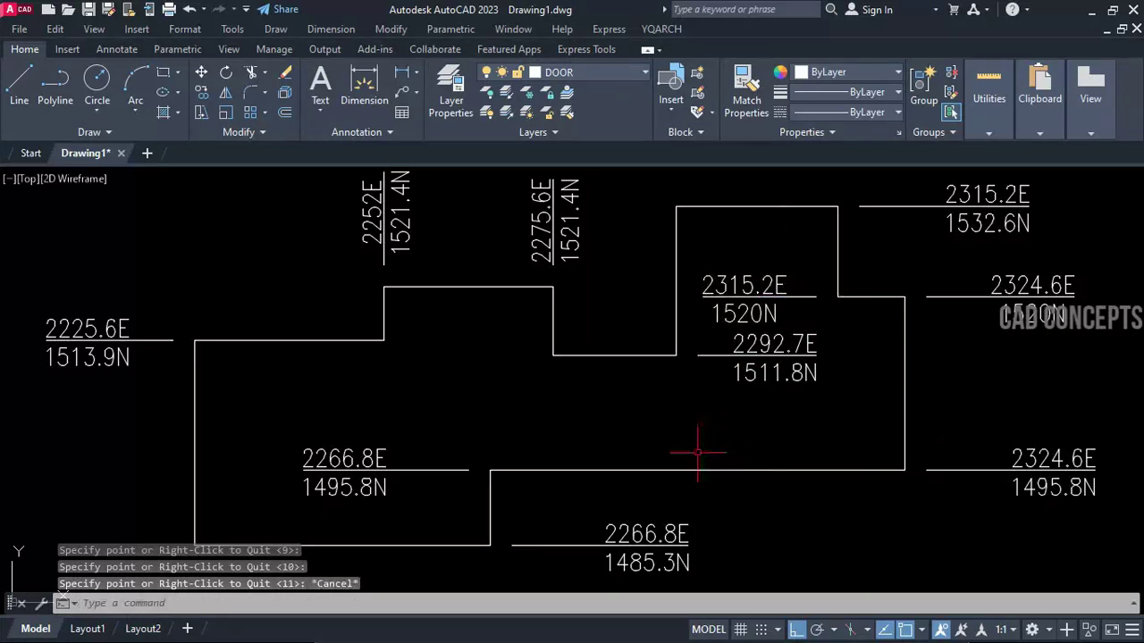
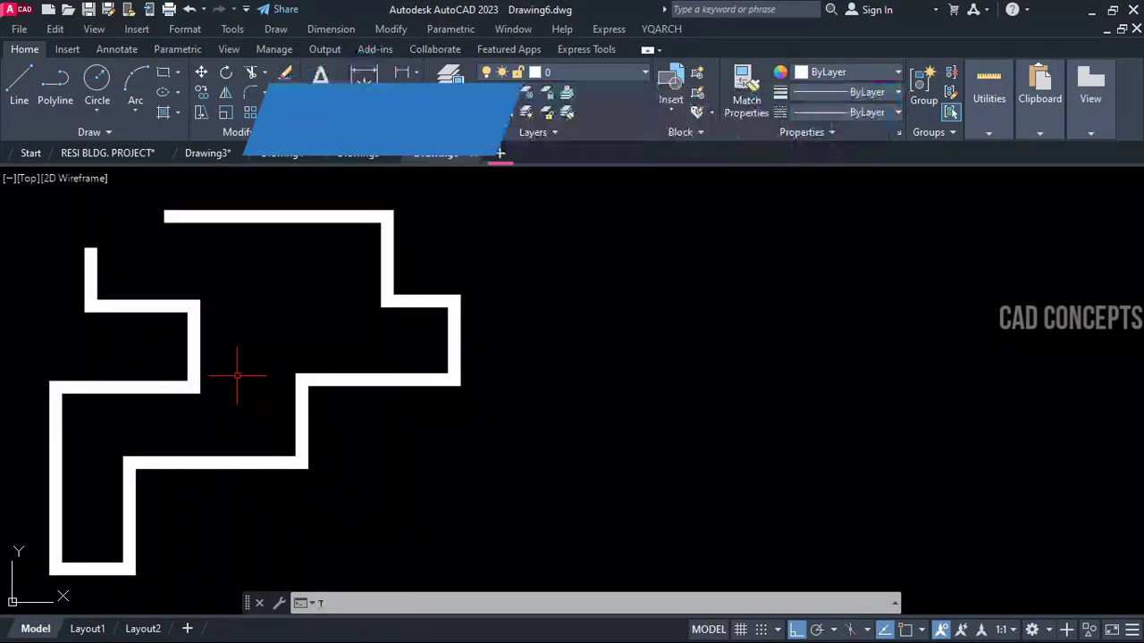
Run TABCORD on the thick stepped polyline and place its coordinate table to the right of the shape.
text(TABC)
text(ODR)
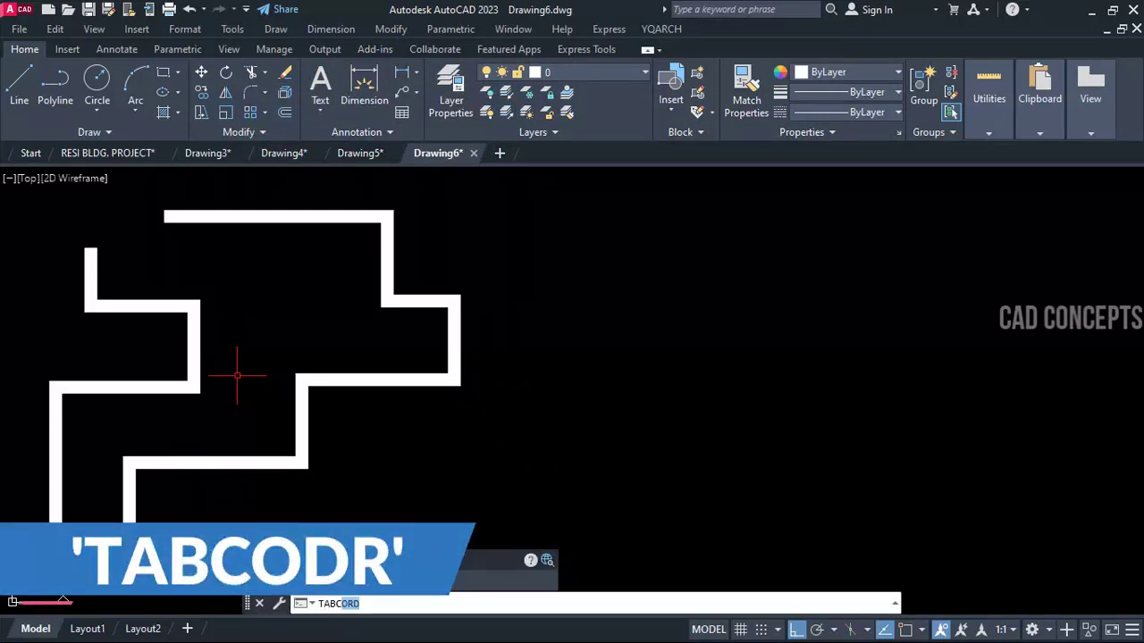
key(Return)
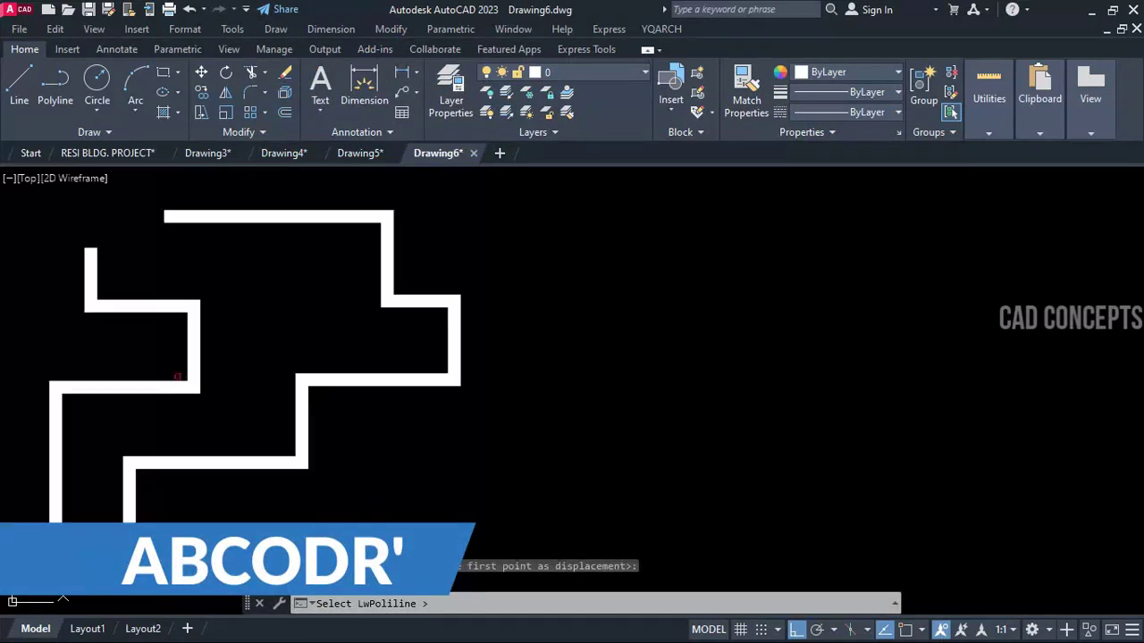
click(182, 377)
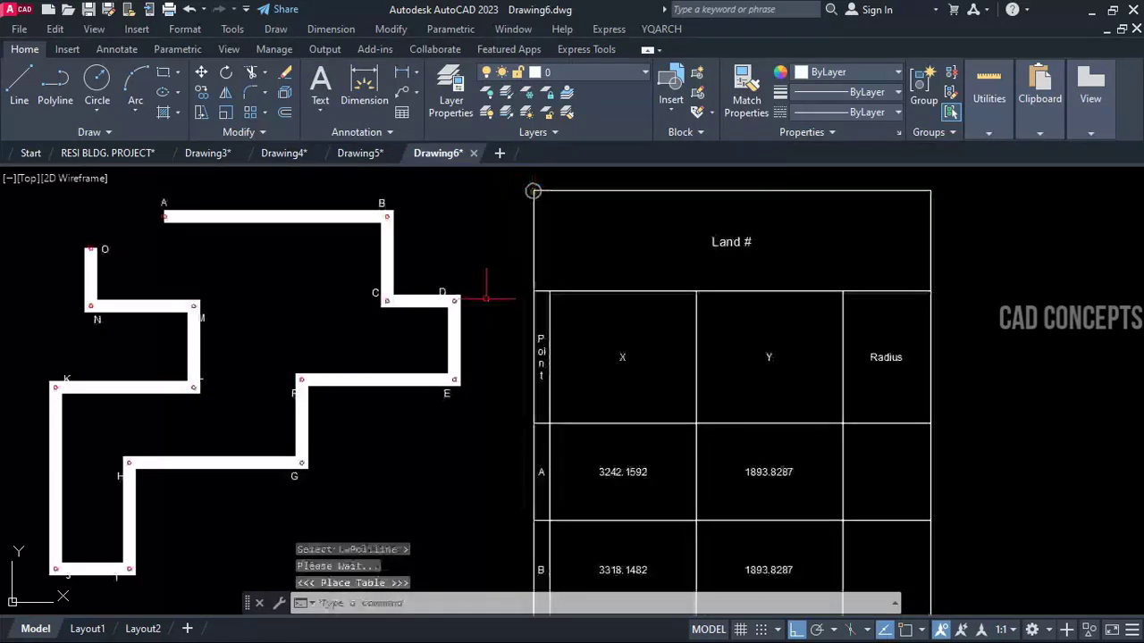
click(533, 190)
key(Escape)
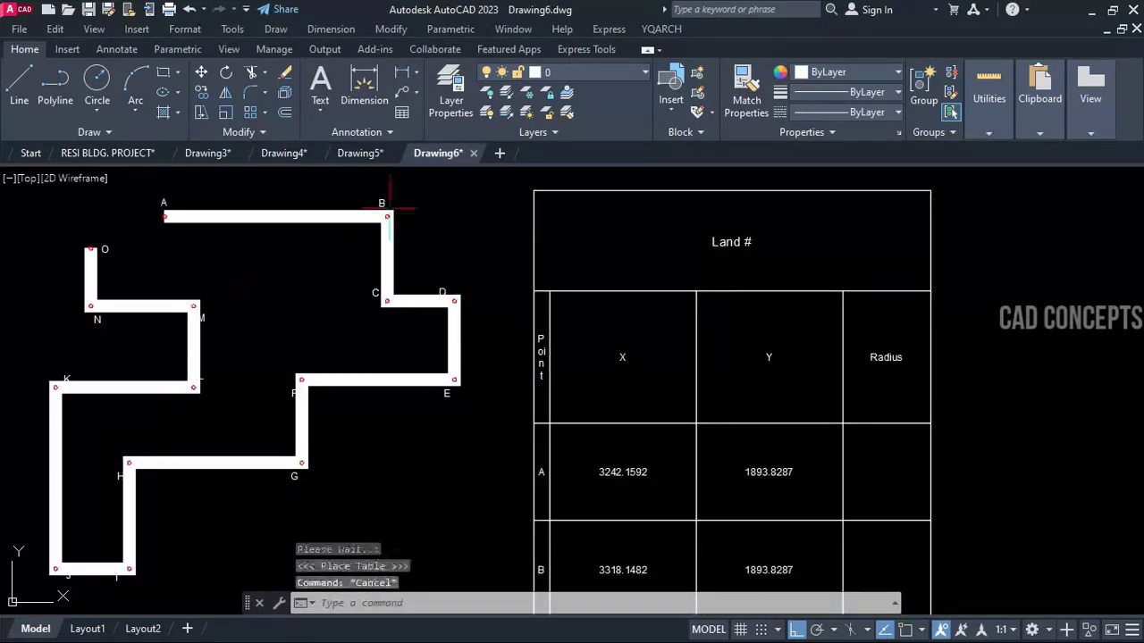
Examine the coordinate table's point rows and its Length, Area and gravity centre rows, along with the whole table beside the polyline.
scroll(385, 210, down, 6)
scroll(454, 383, up, 9)
middle_drag(466, 489, 464, 332)
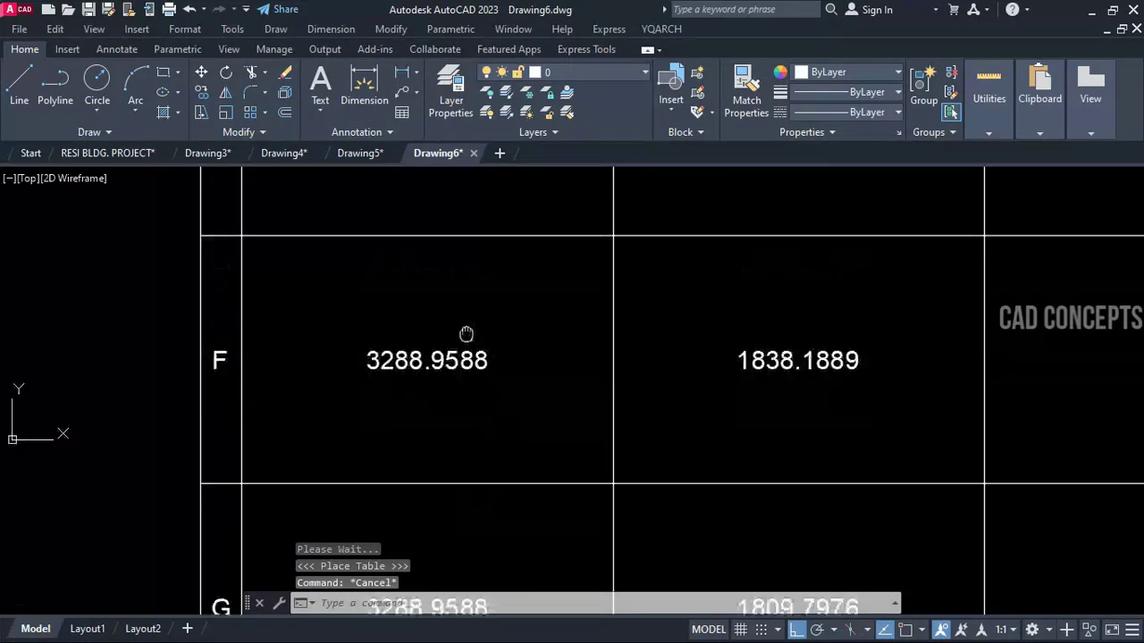
middle_drag(465, 485, 473, 332)
scroll(497, 462, down, 5)
scroll(498, 462, down, 5)
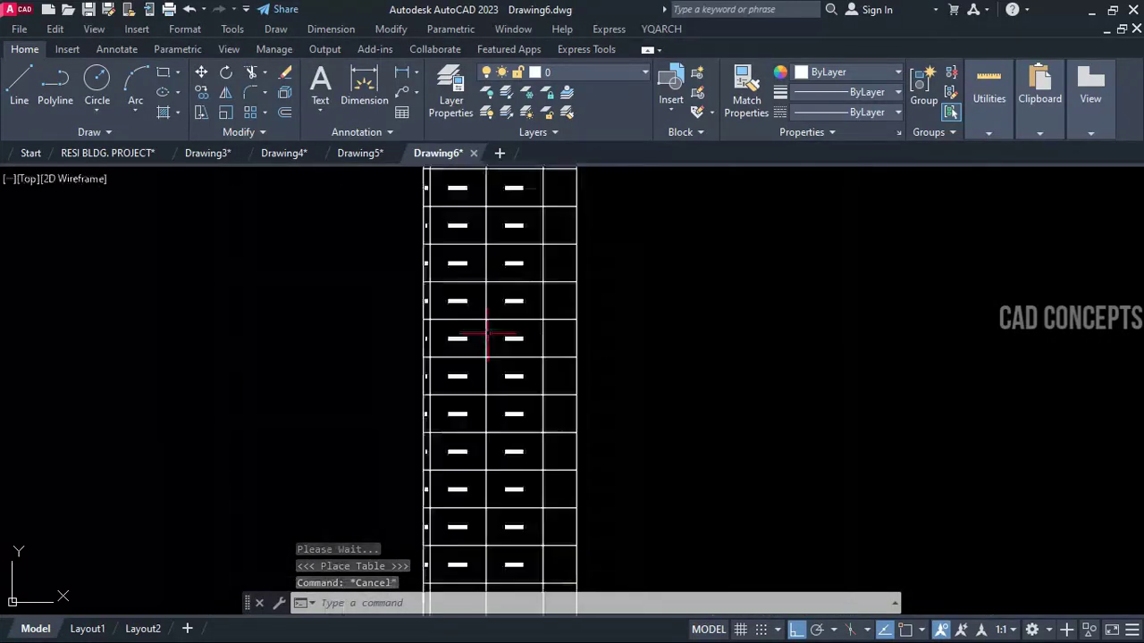
scroll(503, 331, up, 5)
scroll(467, 531, down, 5)
scroll(473, 492, up, 7)
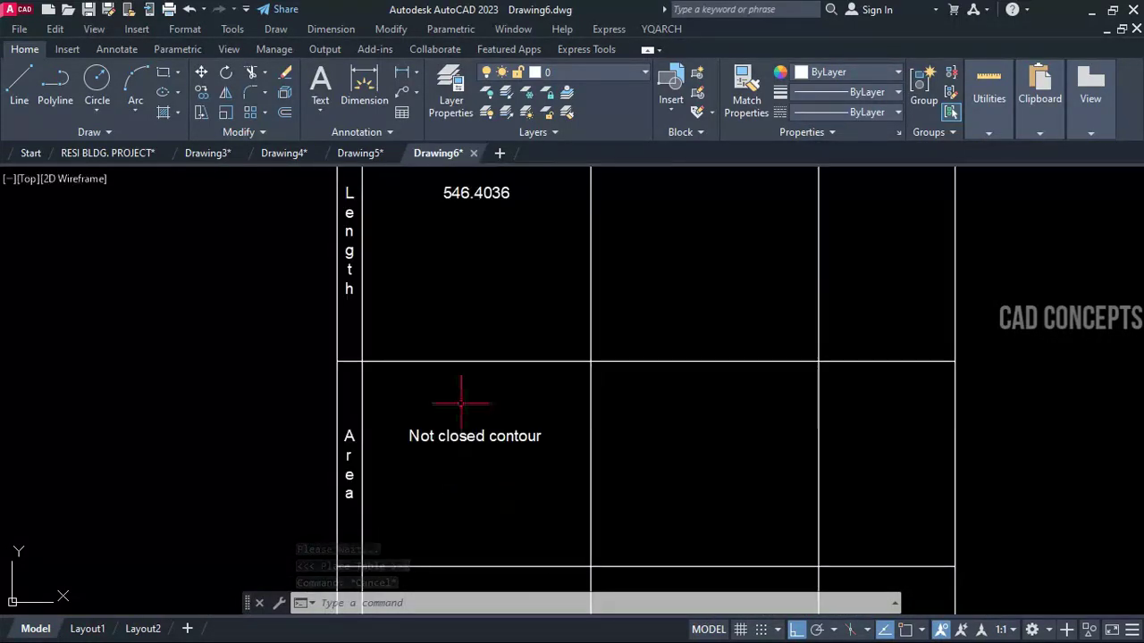
scroll(460, 403, down, 3)
scroll(400, 295, up, 2)
scroll(378, 464, up, 4)
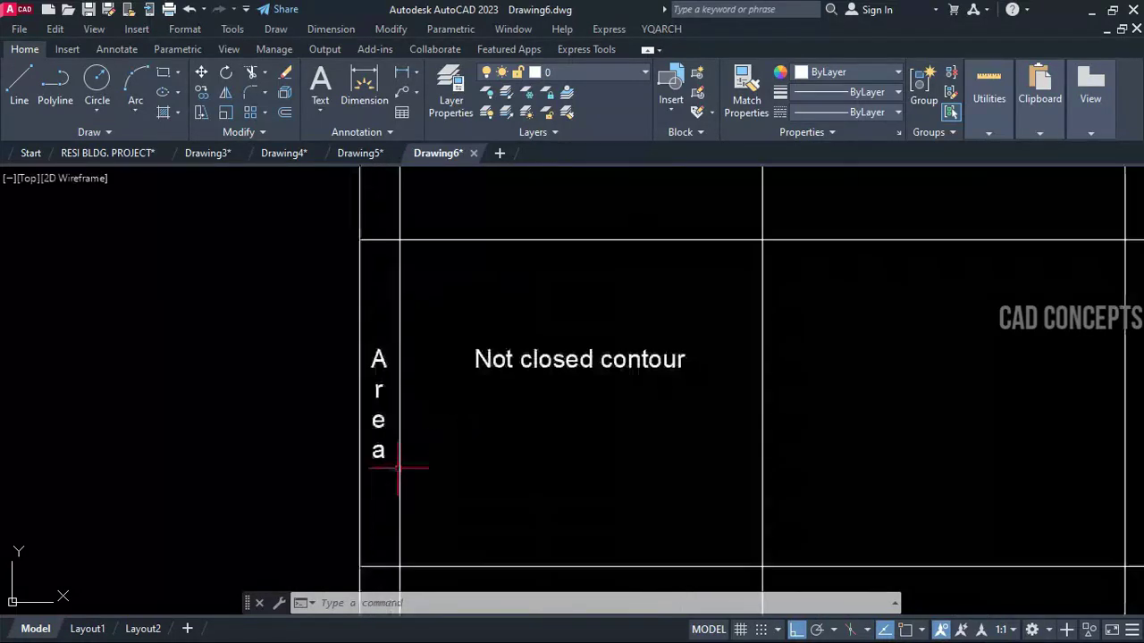
scroll(378, 465, down, 5)
scroll(398, 501, up, 5)
scroll(398, 503, down, 3)
scroll(358, 467, up, 3)
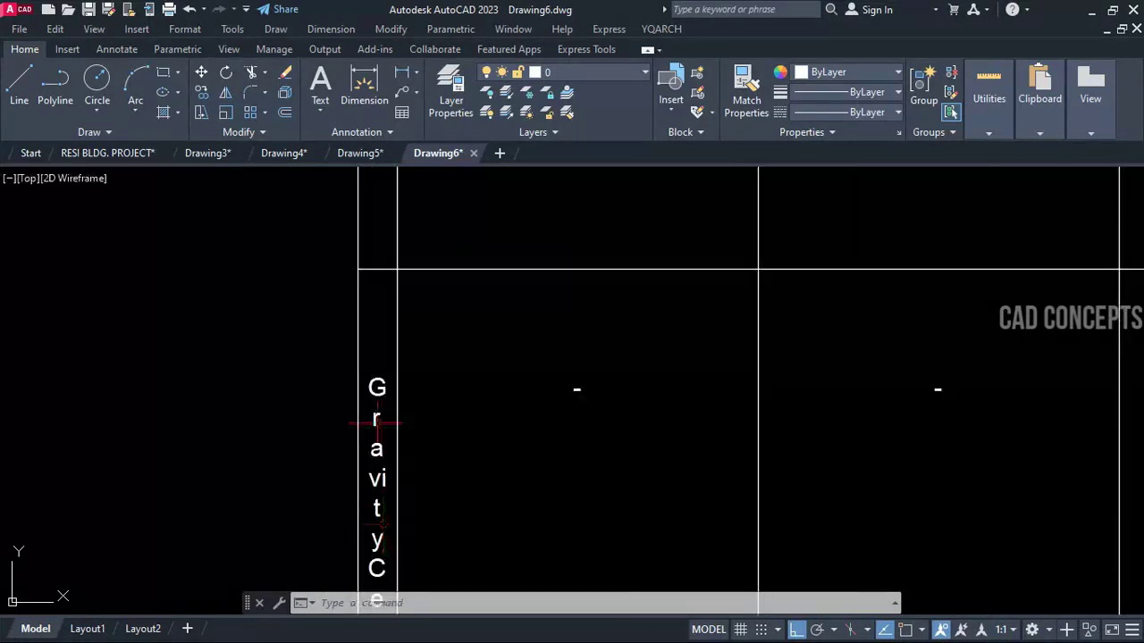
scroll(370, 485, down, 5)
scroll(486, 431, up, 5)
scroll(486, 430, down, 8)
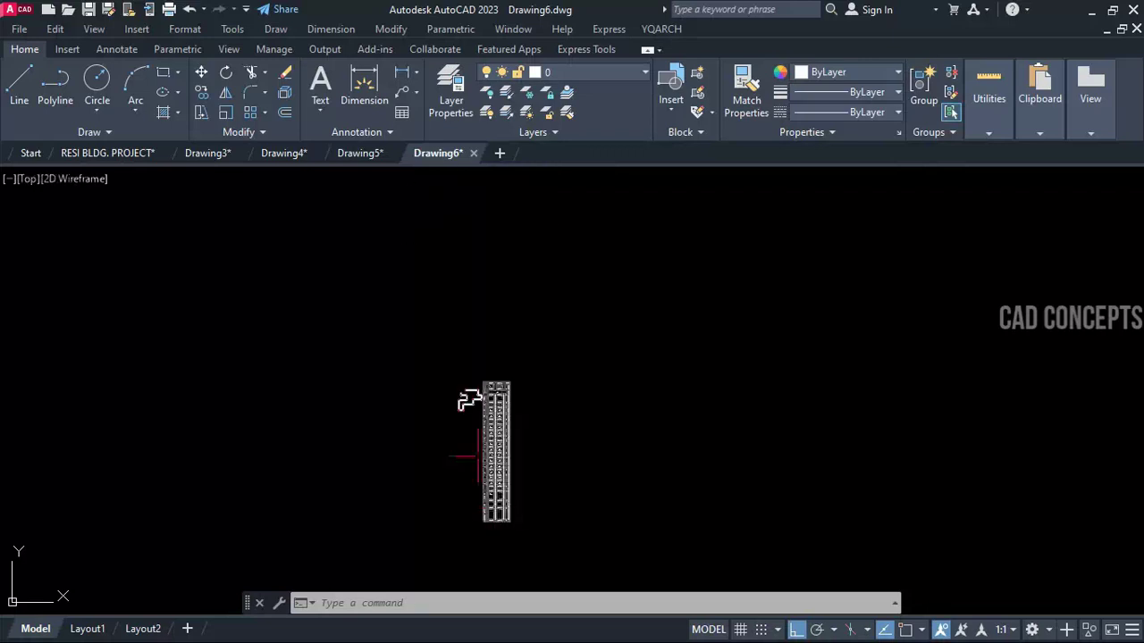
Examine the letter labels and vertex markers along the thick stepped polyline beside the coordinate table.
scroll(469, 420, up, 8)
scroll(534, 474, up, 2)
scroll(450, 421, down, 4)
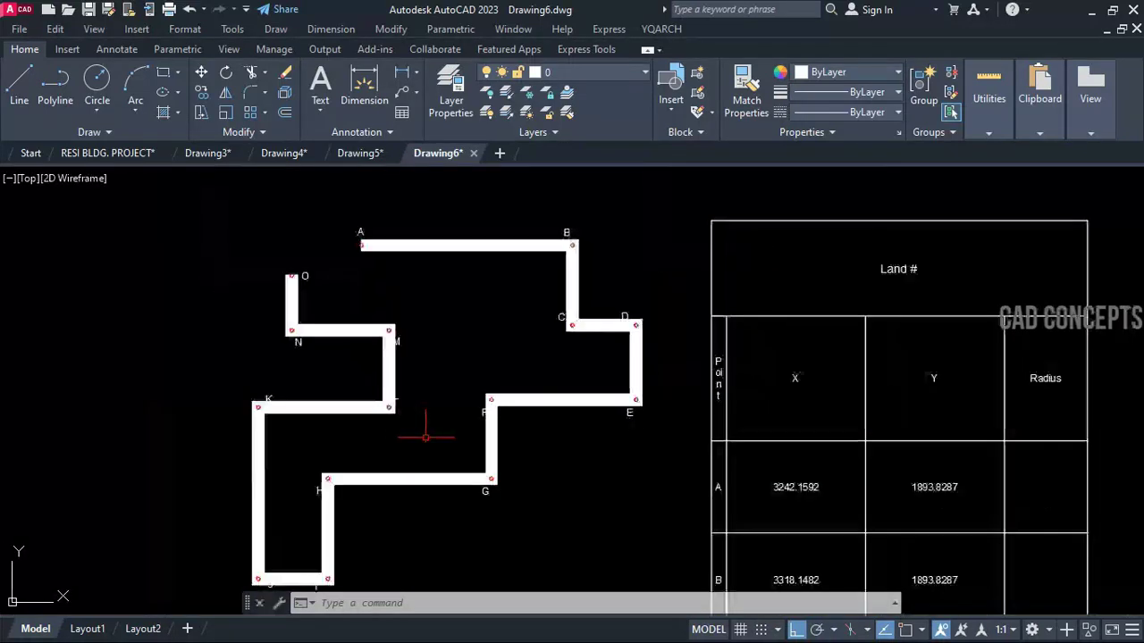
scroll(429, 429, up, 2)
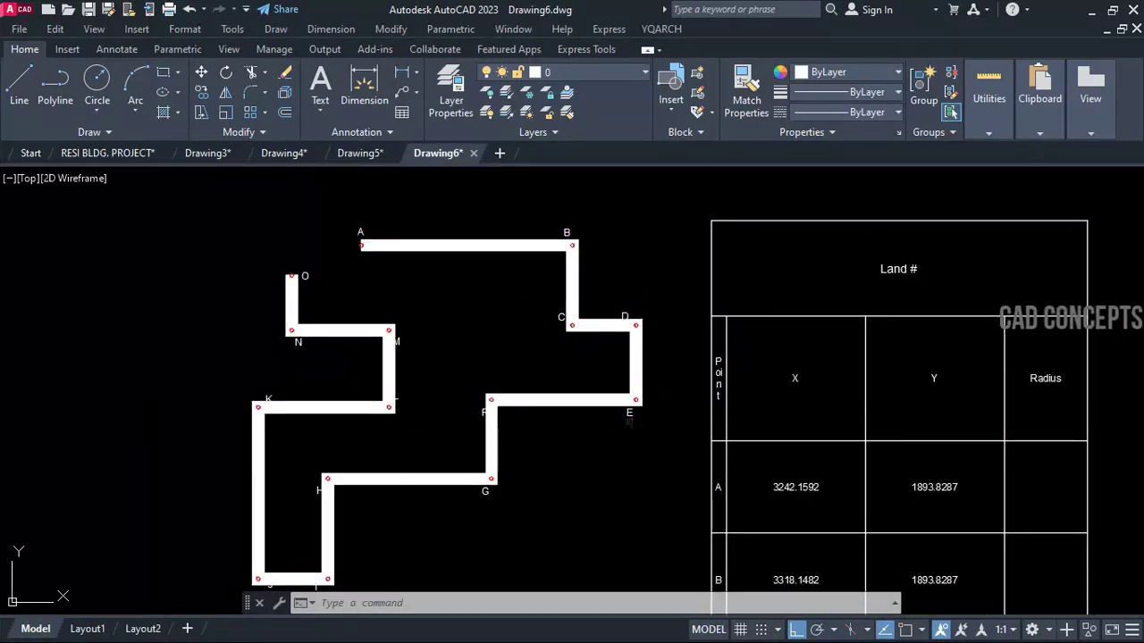
scroll(630, 391, up, 6)
middle_drag(577, 379, 623, 501)
scroll(623, 494, down, 2)
middle_drag(501, 396, 572, 514)
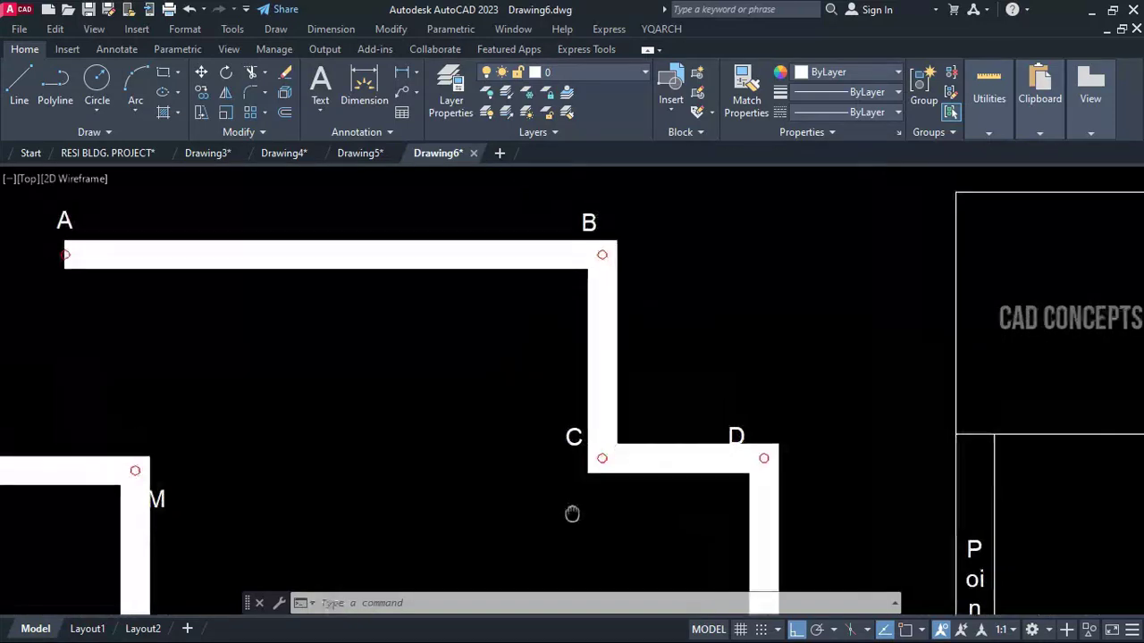
middle_drag(256, 408, 434, 414)
middle_drag(344, 484, 378, 385)
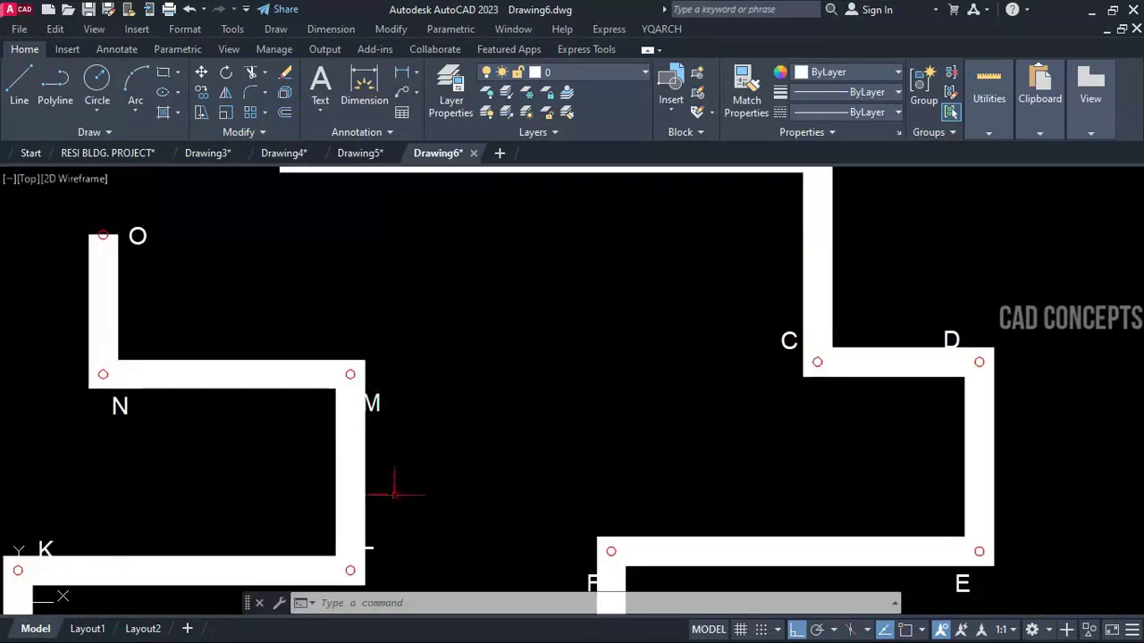
mouse_move(394, 491)
middle_down()
mouse_move(370, 473)
mouse_move(383, 345)
middle_up()
scroll(331, 447, down, 2)
scroll(408, 466, down, 2)
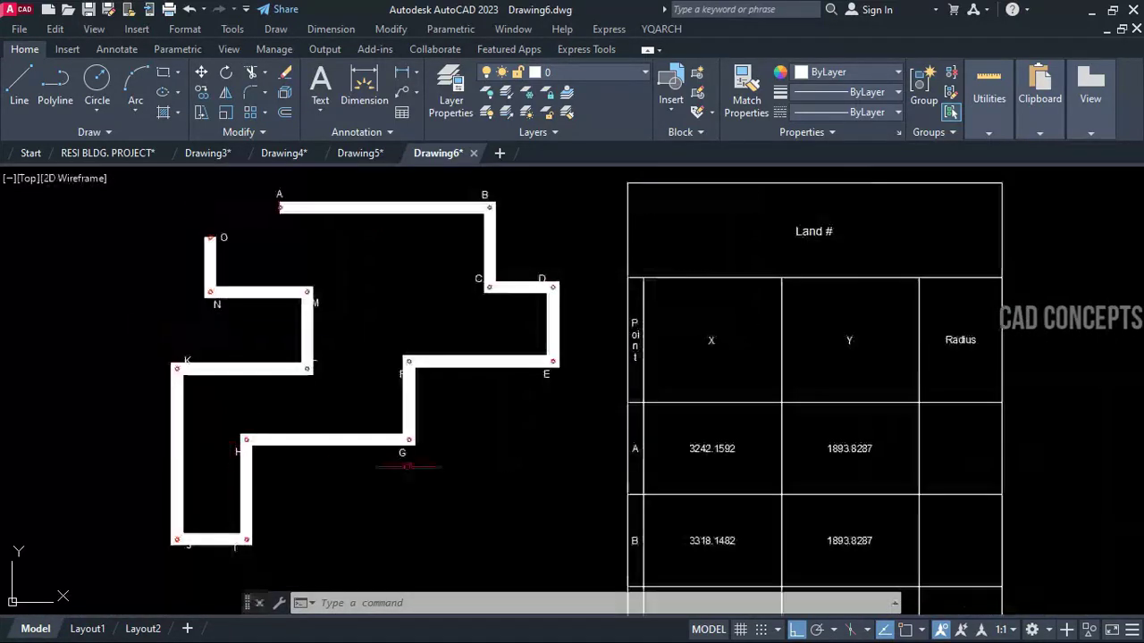
mouse_move(407, 466)
middle_down()
mouse_move(276, 477)
mouse_move(294, 490)
middle_up()
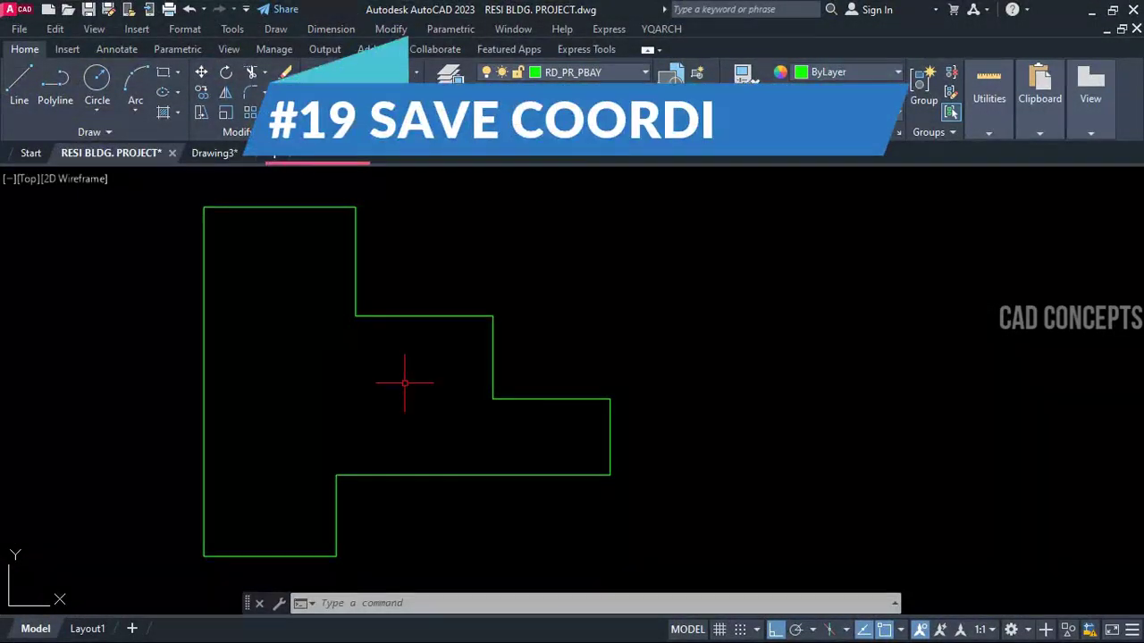
Run PLXY on the green stepped polyline and save its vertex coordinates in New folder (4) as a text file named COORDINATES.
middle_drag(403, 382, 471, 397)
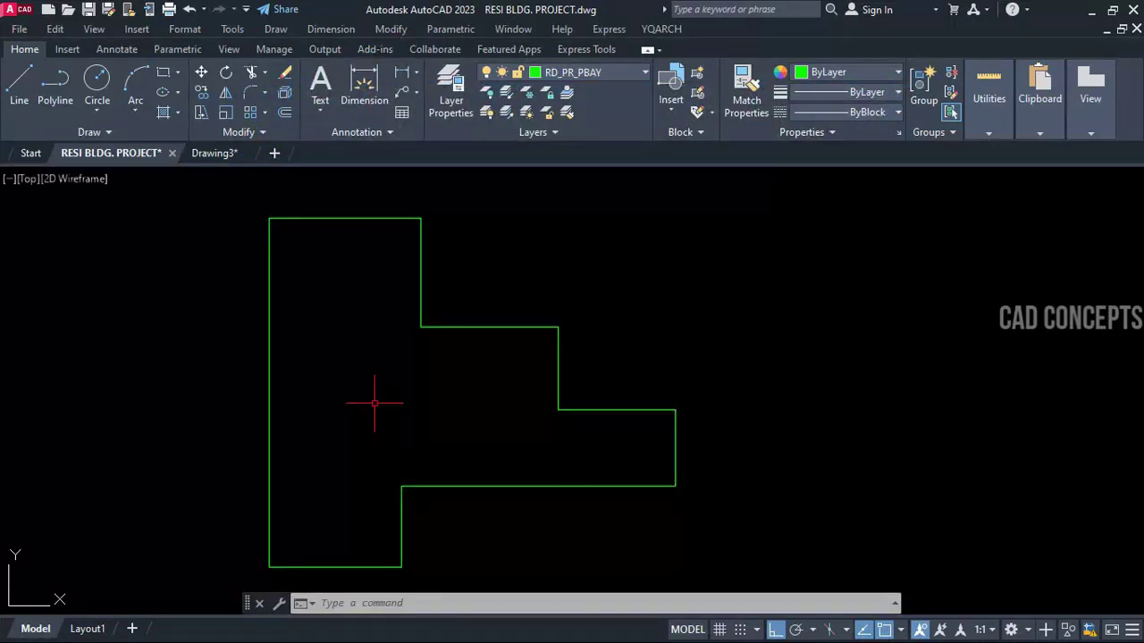
text(PLXY)
key(Return)
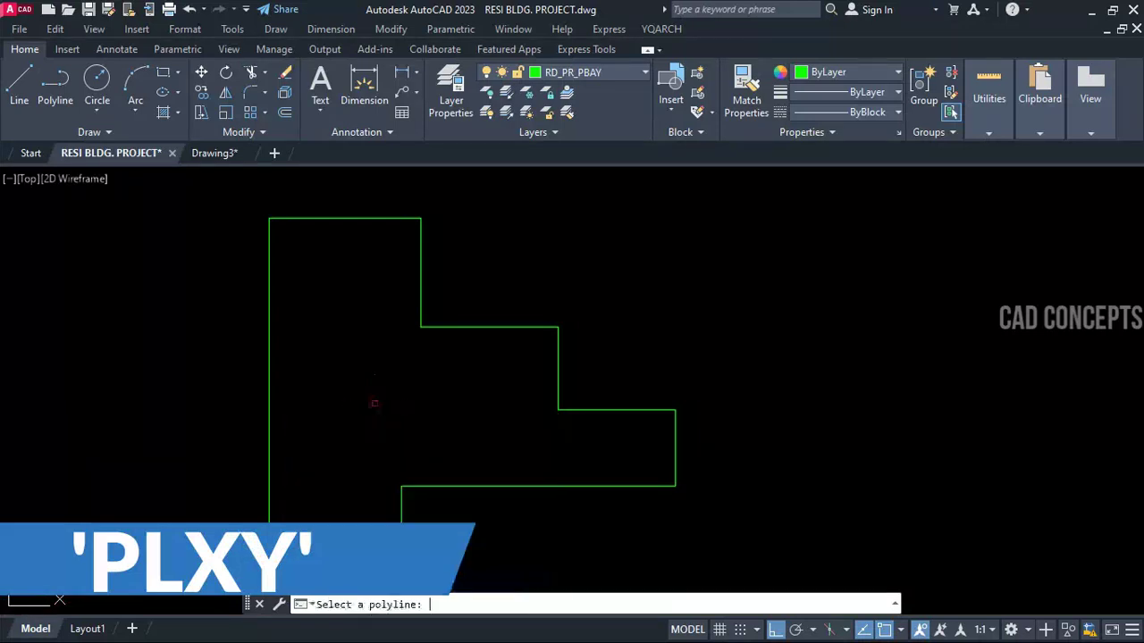
click(462, 486)
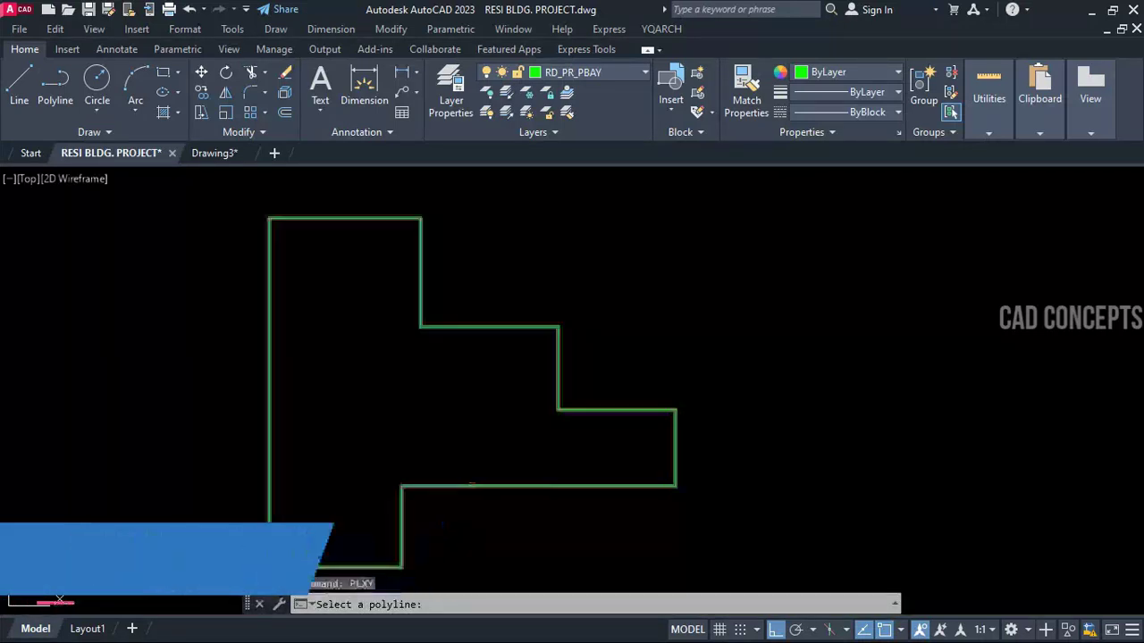
text(COORDINATES)
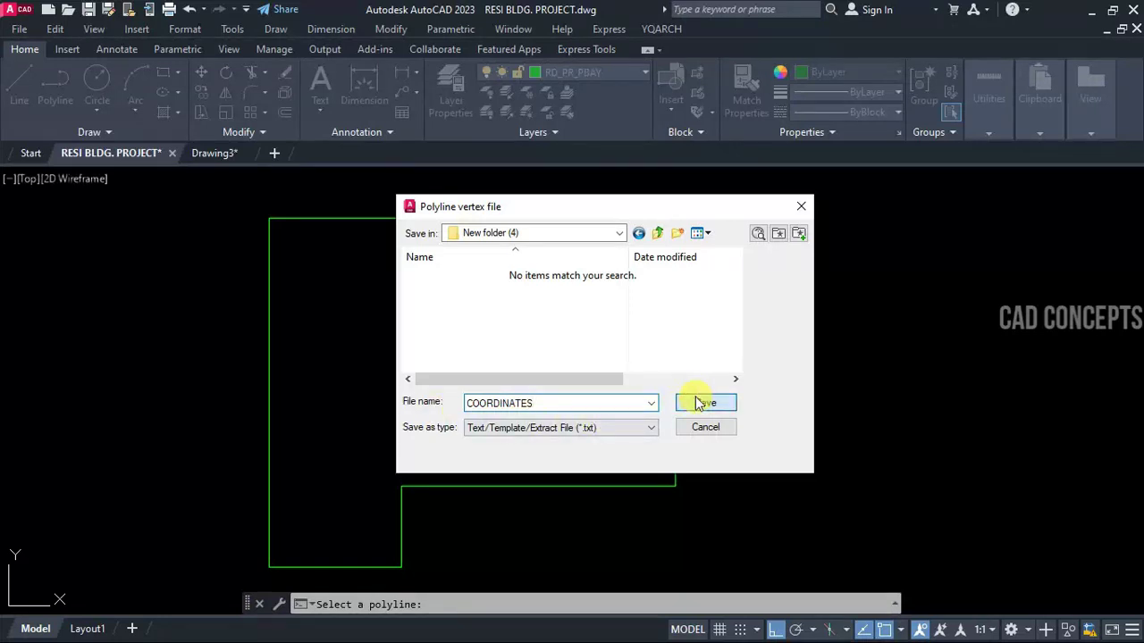
click(702, 403)
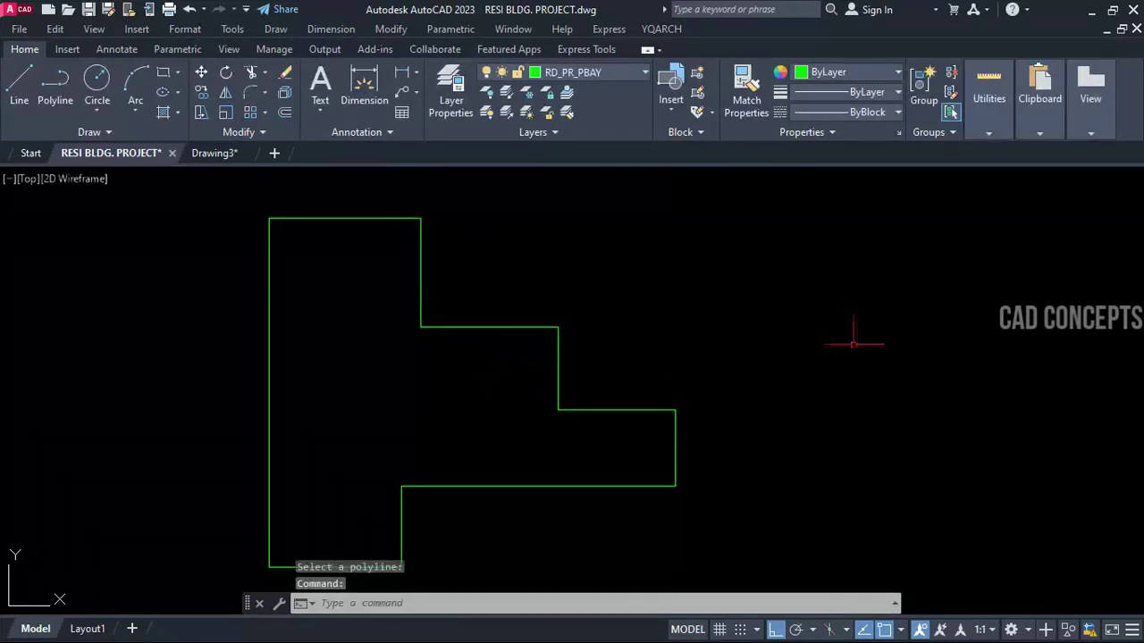
Switch to the New folder (4) window, open the COORDINATES text file in Notepad and review its layer and X, Y, Z list.
click(1092, 9)
double_click(189, 186)
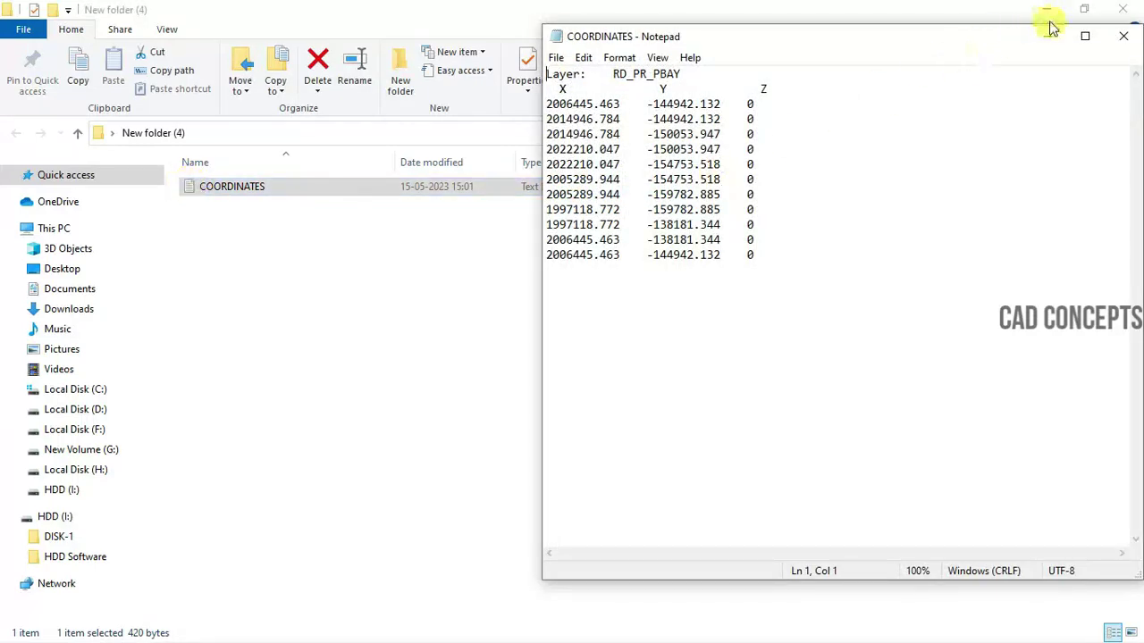
key(ctrl+a)
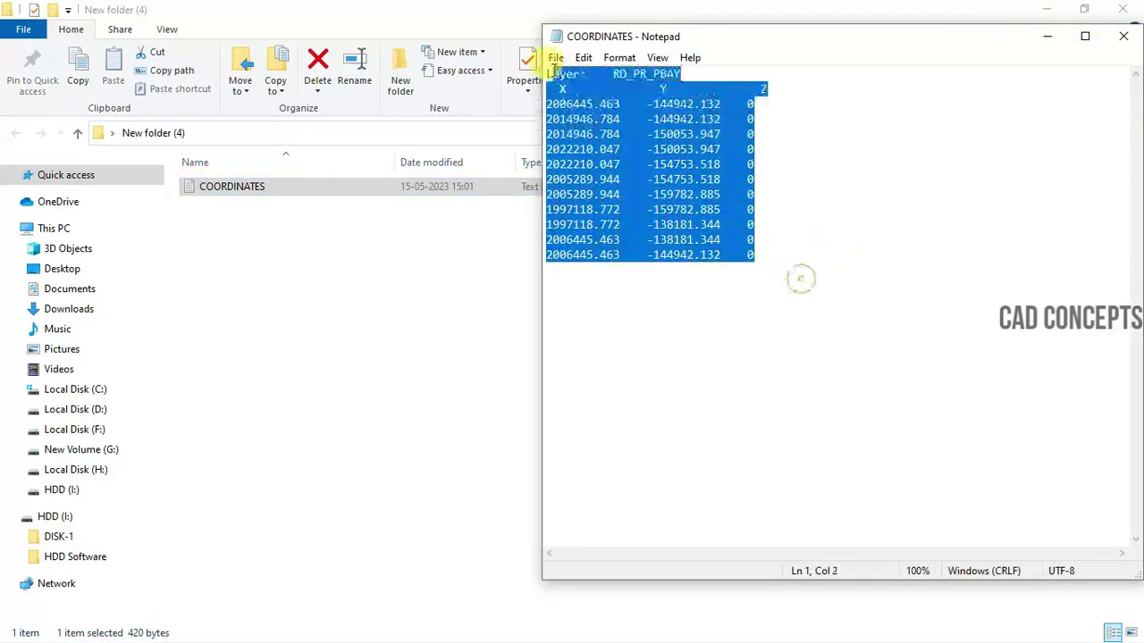
click(793, 219)
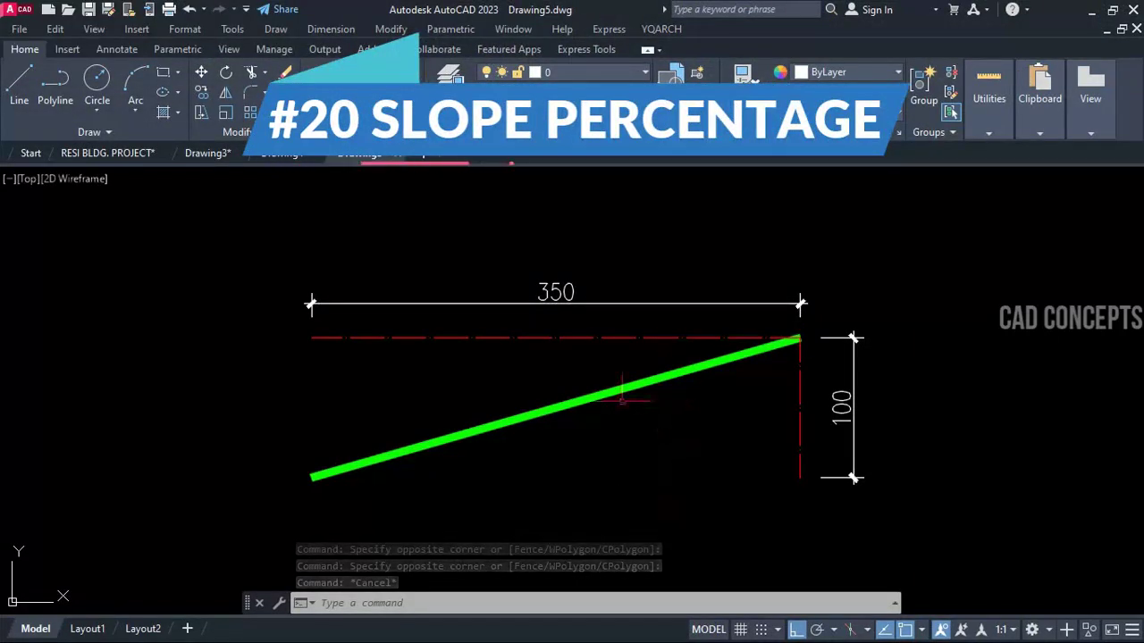
Inspect the green sloped line, its horizontal run dimension and its vertical rise dimension, clearing each selection.
click(622, 393)
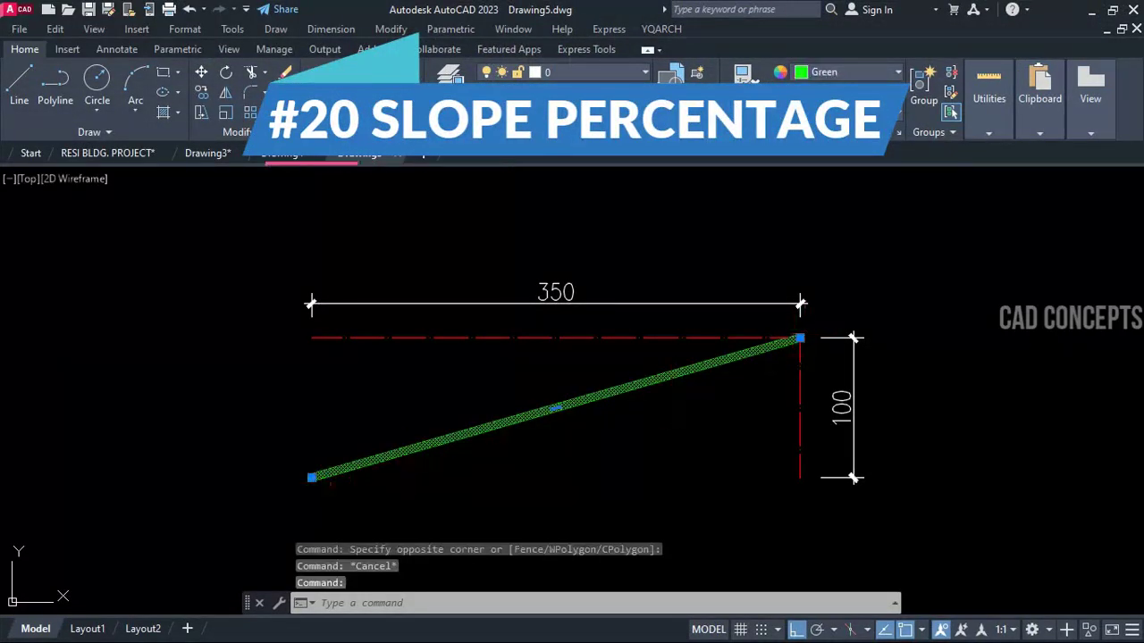
key(Escape)
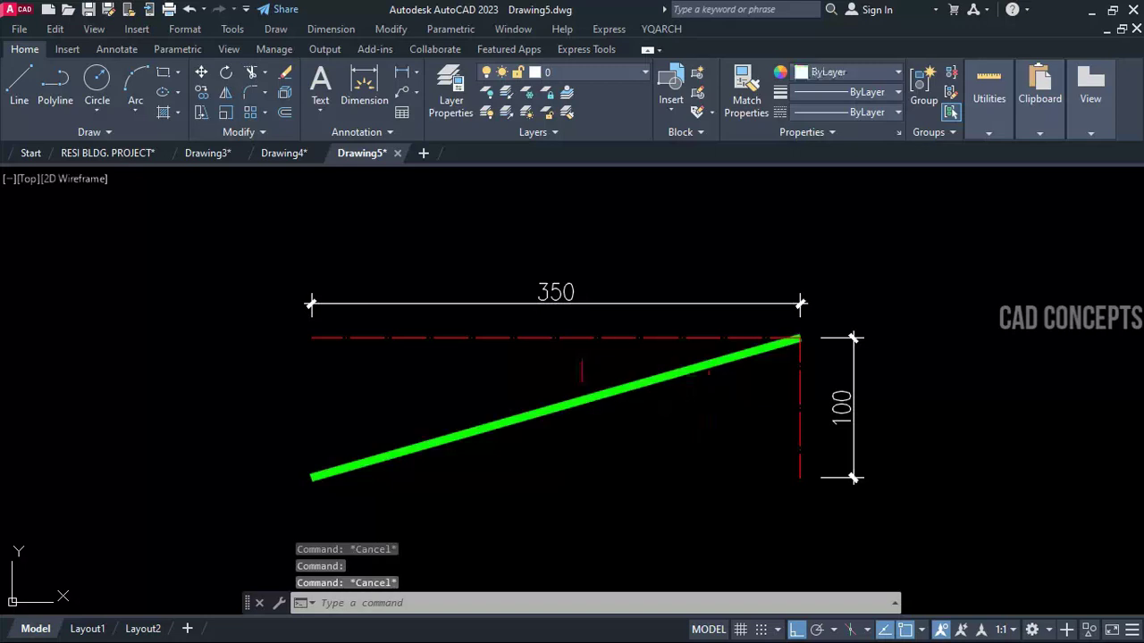
click(545, 295)
click(559, 378)
key(Escape)
click(835, 327)
click(795, 456)
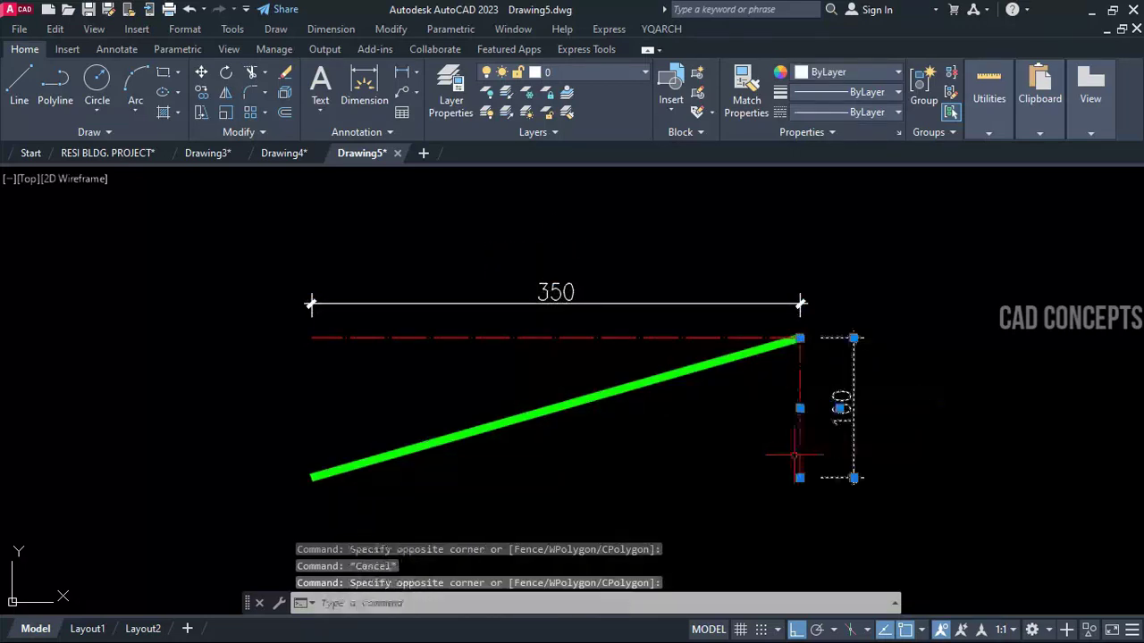
key(Escape)
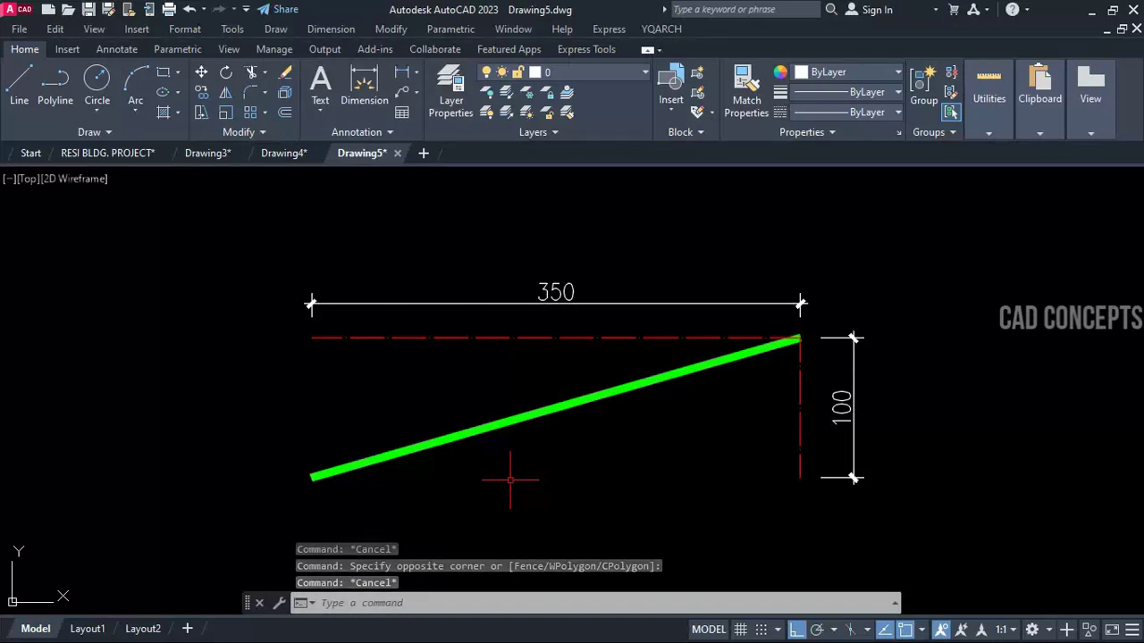
Run SLOPE from the green line's lower end to its upper end, placing the percentage text at the line's midpoint.
text(SLO)
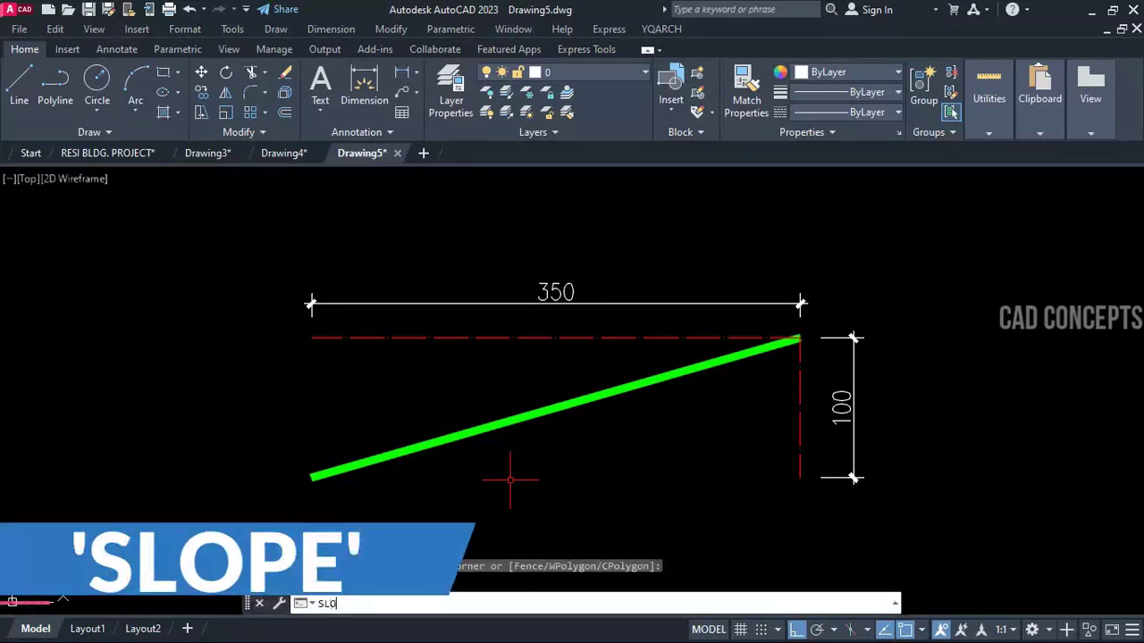
text(PE)
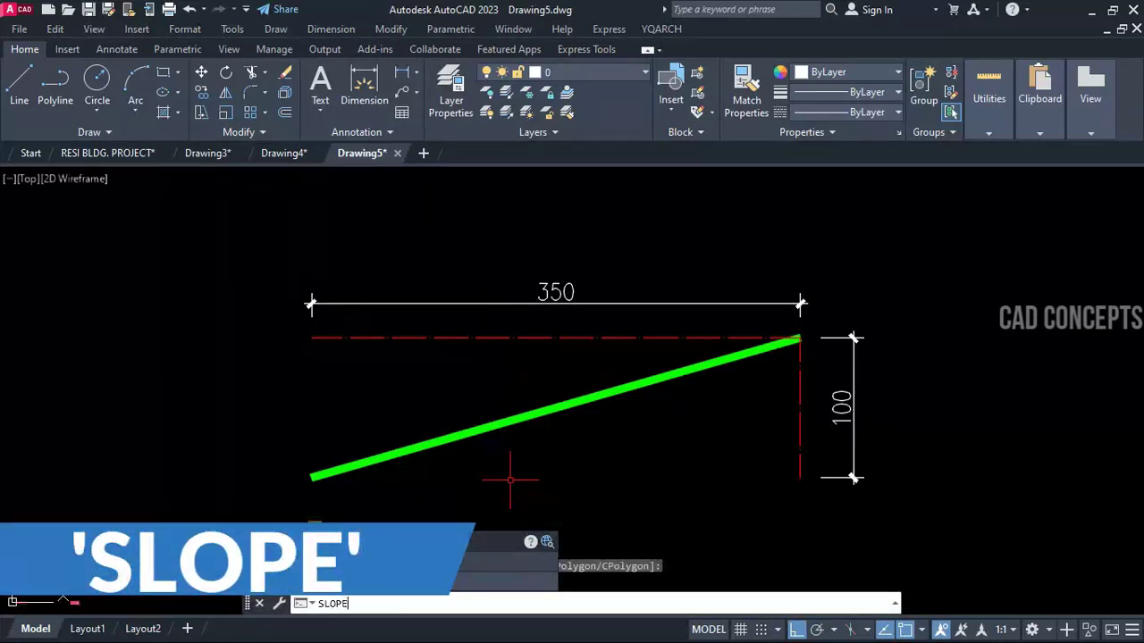
key(Return)
click(312, 477)
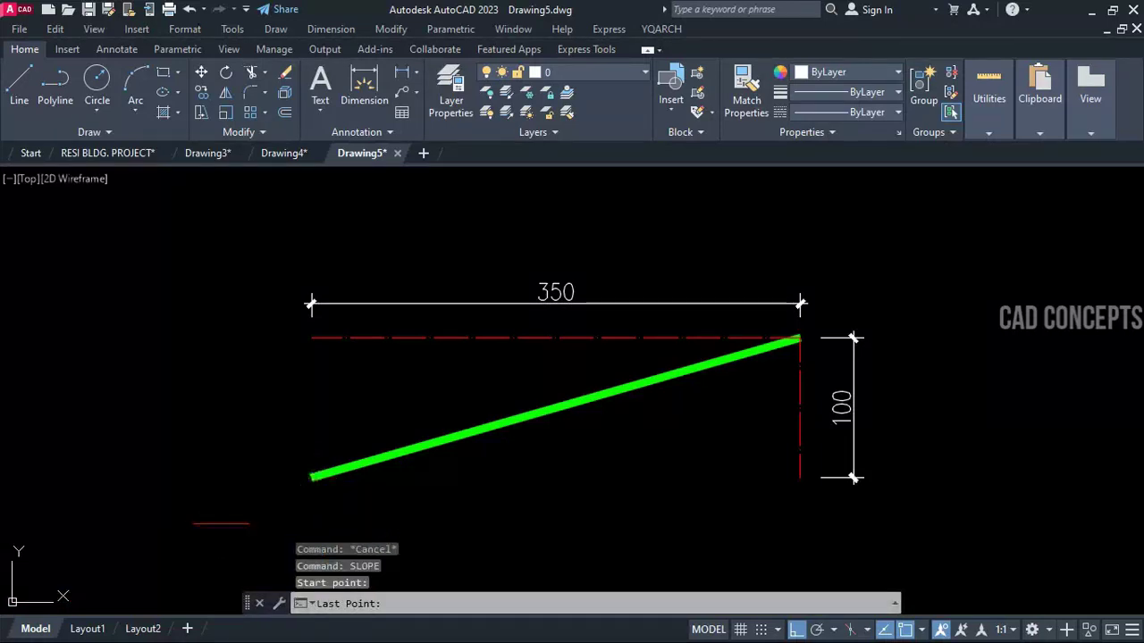
click(799, 339)
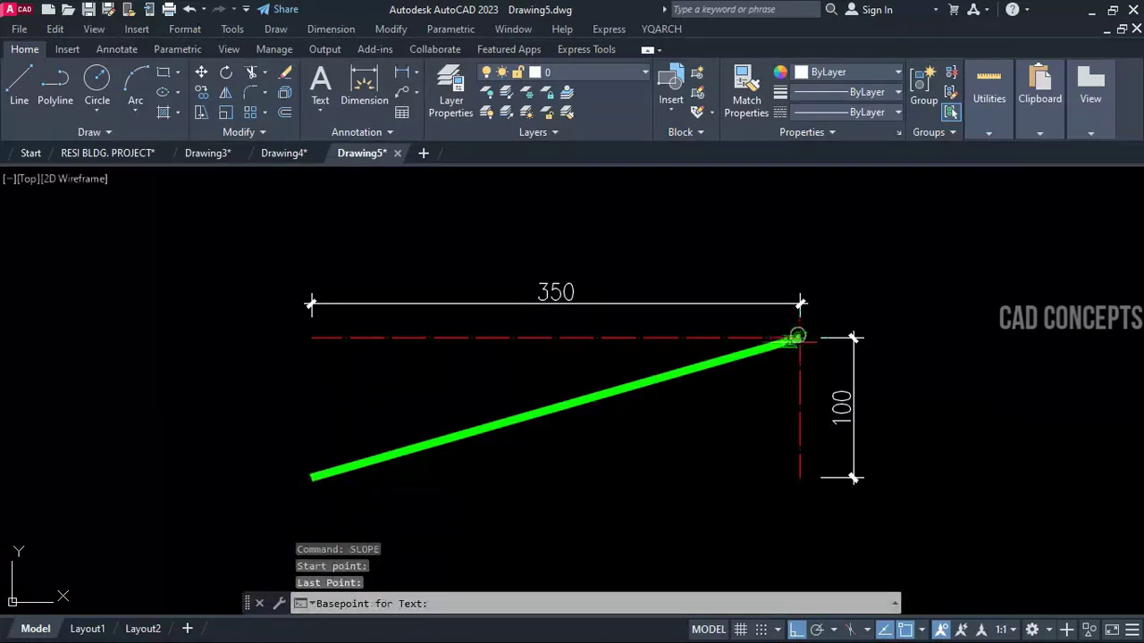
click(555, 407)
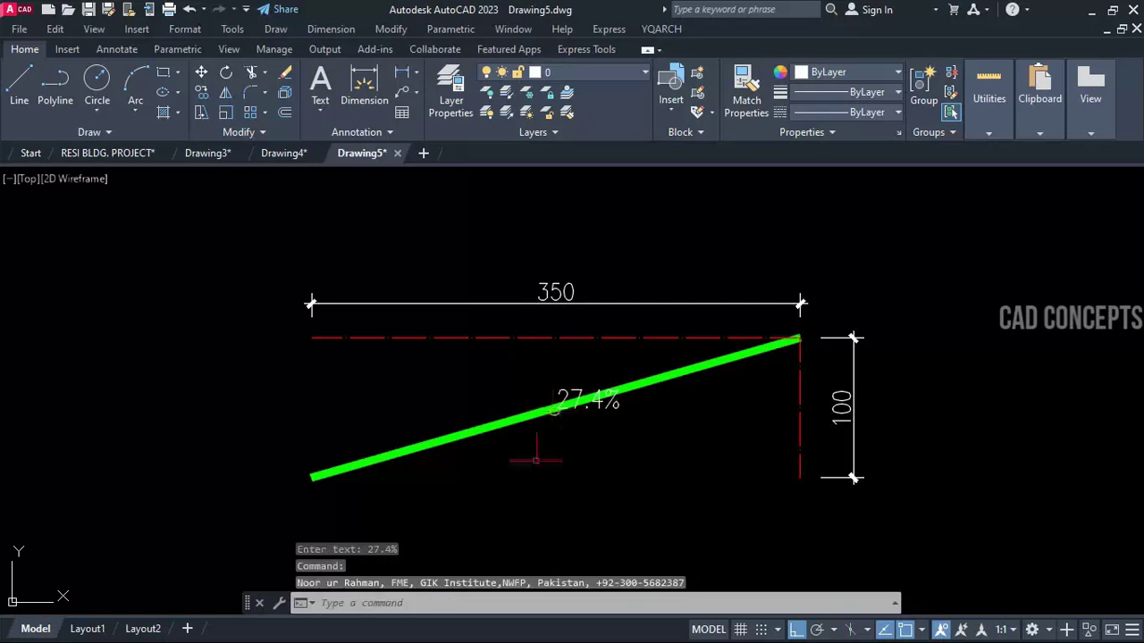
key(Escape)
Move the slope percentage text horizontally to the left so it sits just above the green line.
click(524, 370)
click(671, 427)
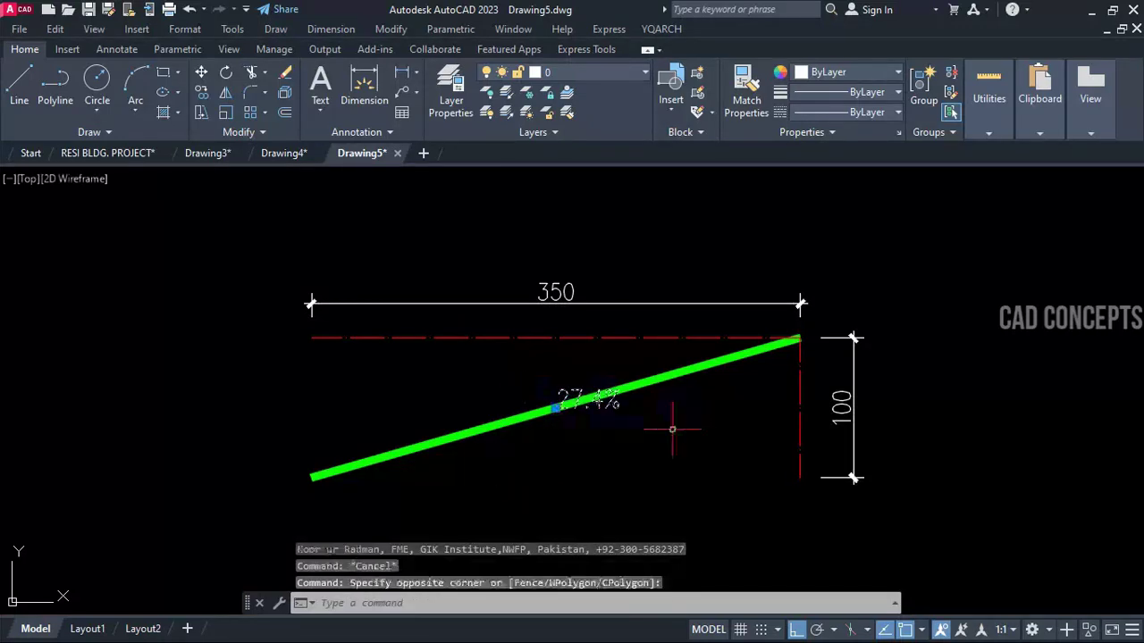
text(m)
key(Return)
click(594, 487)
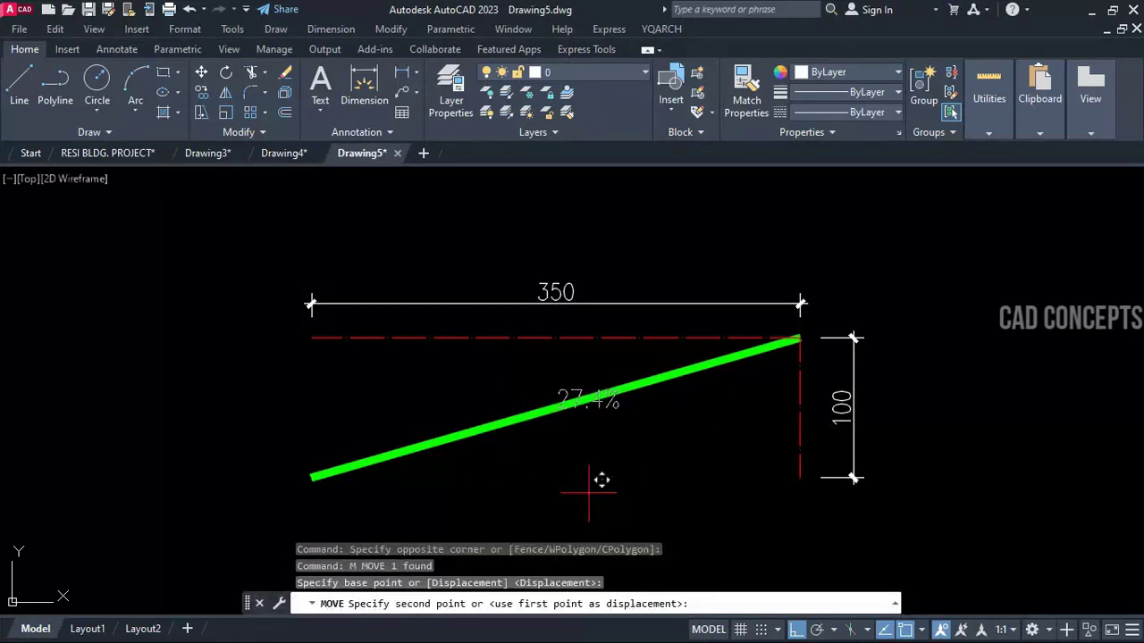
click(519, 488)
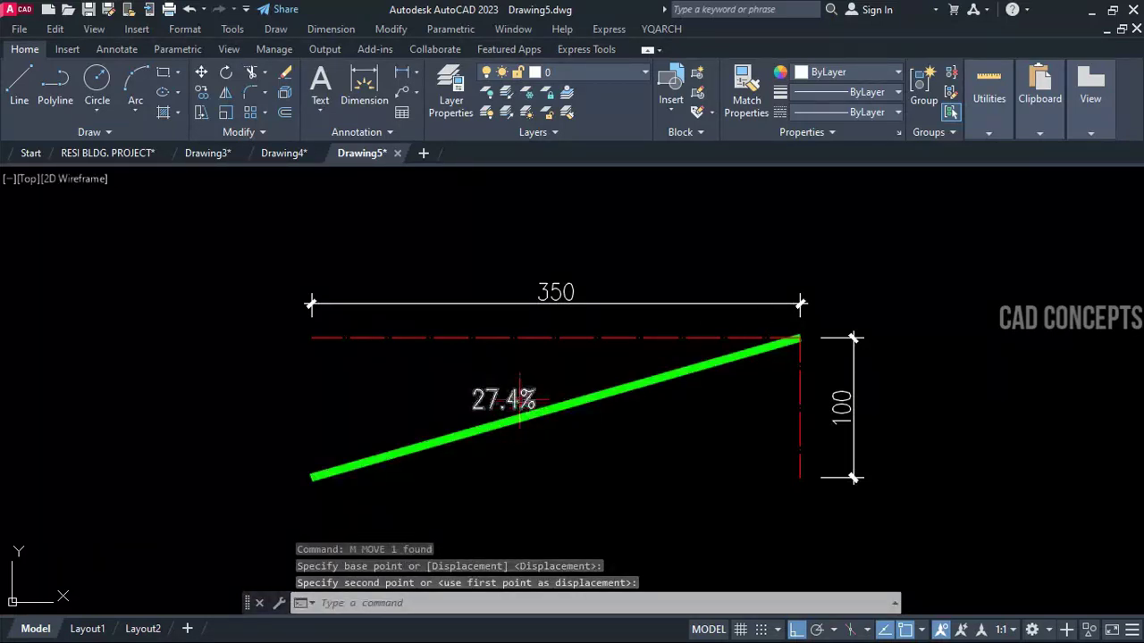
Erase the slope percentage text beside the green line.
click(471, 407)
click(499, 424)
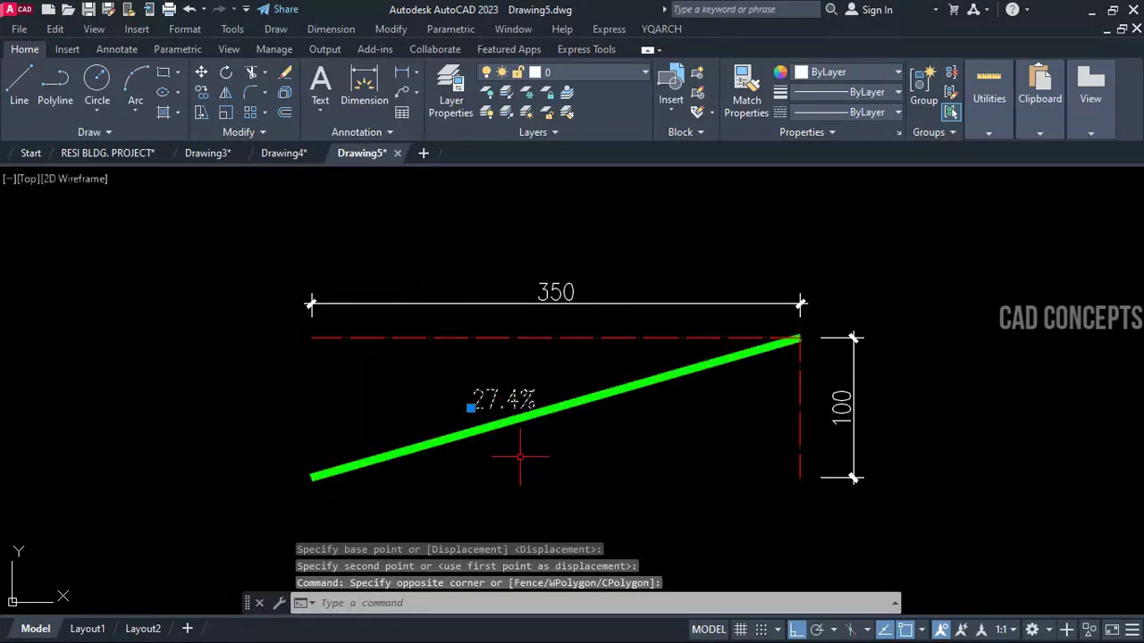
text(e)
key(Return)
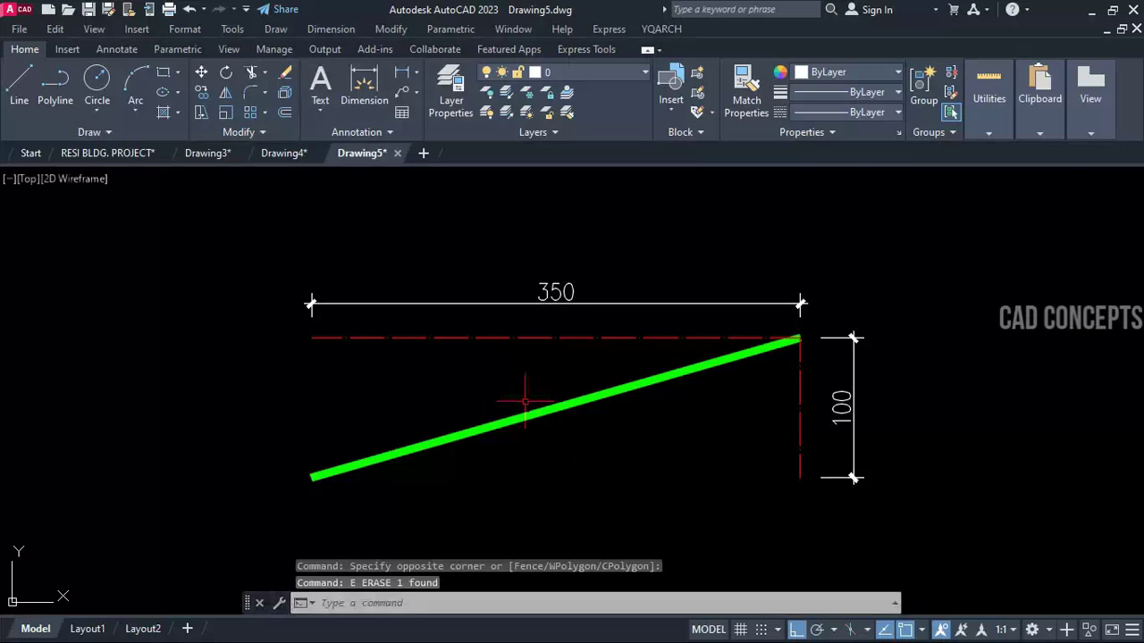
Run SLOPE between the green line's lower and upper ends, placing the percentage text clear above the middle of the line.
text(SLOPE)
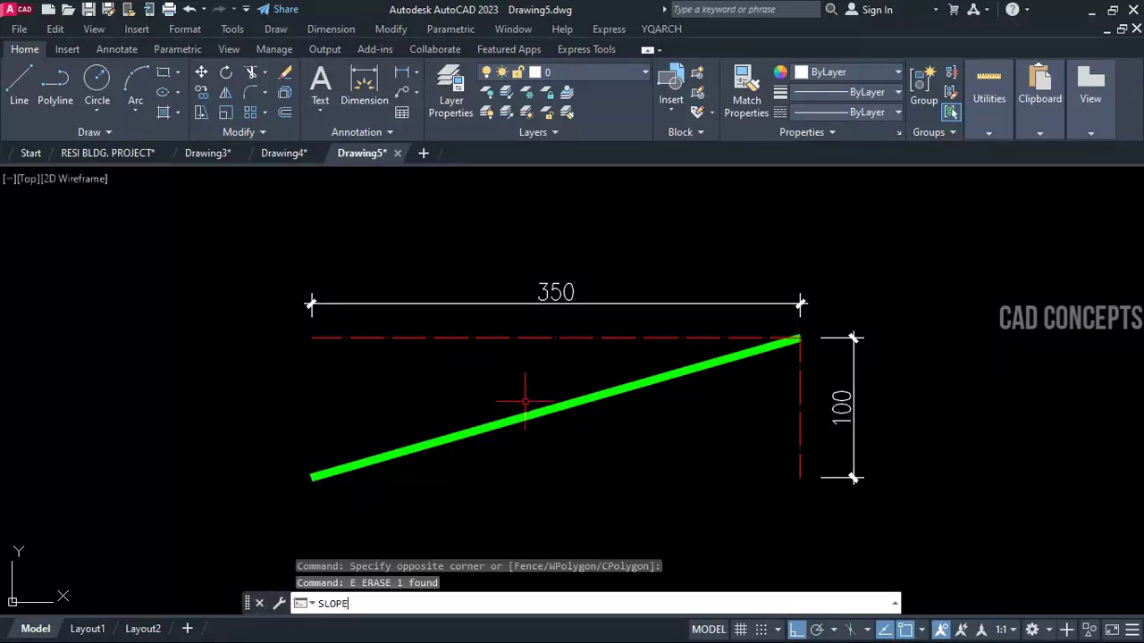
key(Return)
click(312, 477)
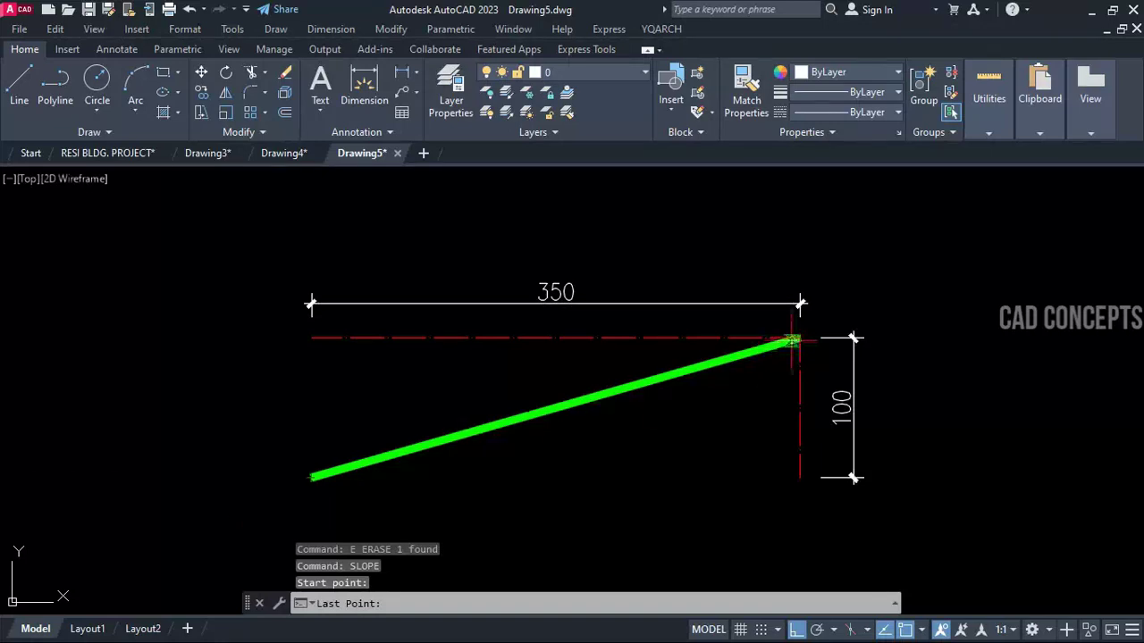
click(794, 340)
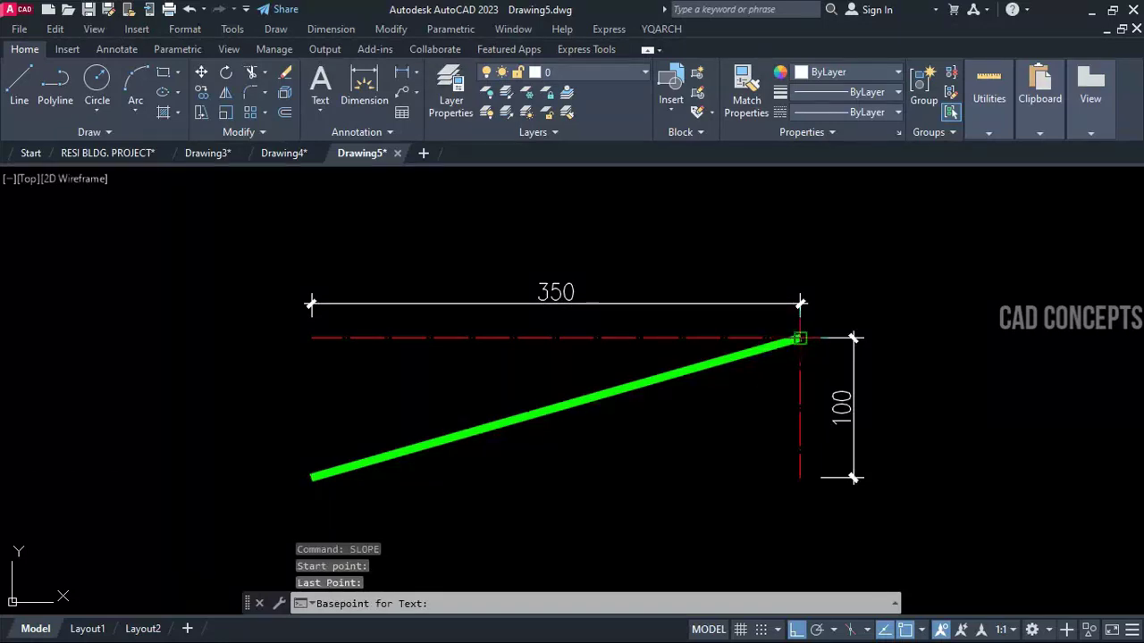
click(515, 383)
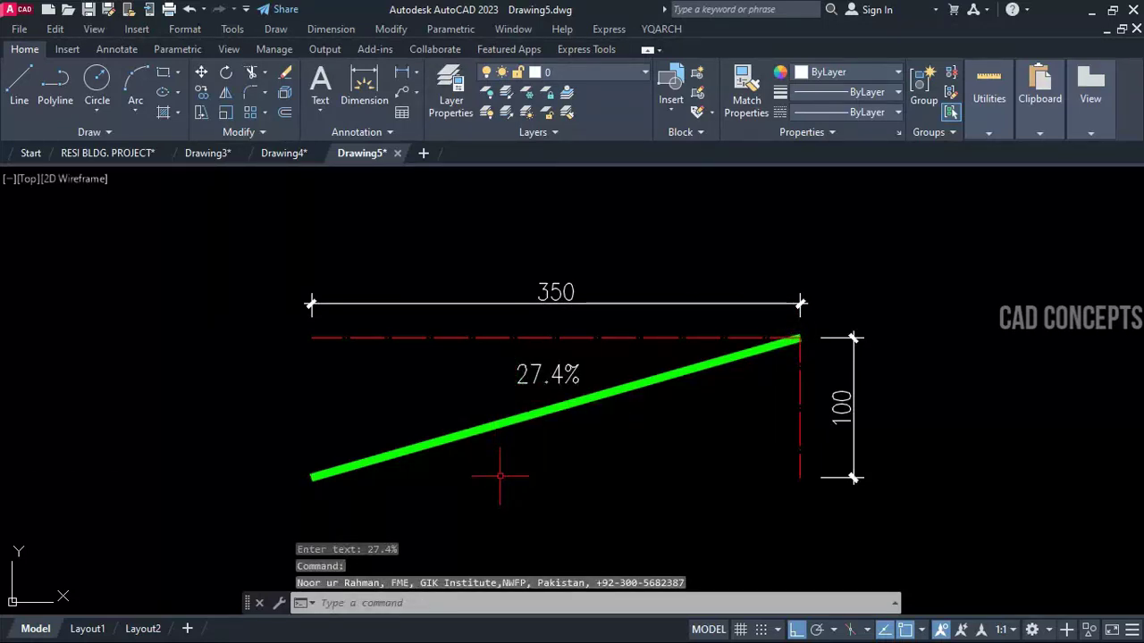
Repeat SLOPE along the red dashed horizontal line from left to right end, placing the percentage text above and left of its left end.
key(Return)
click(311, 337)
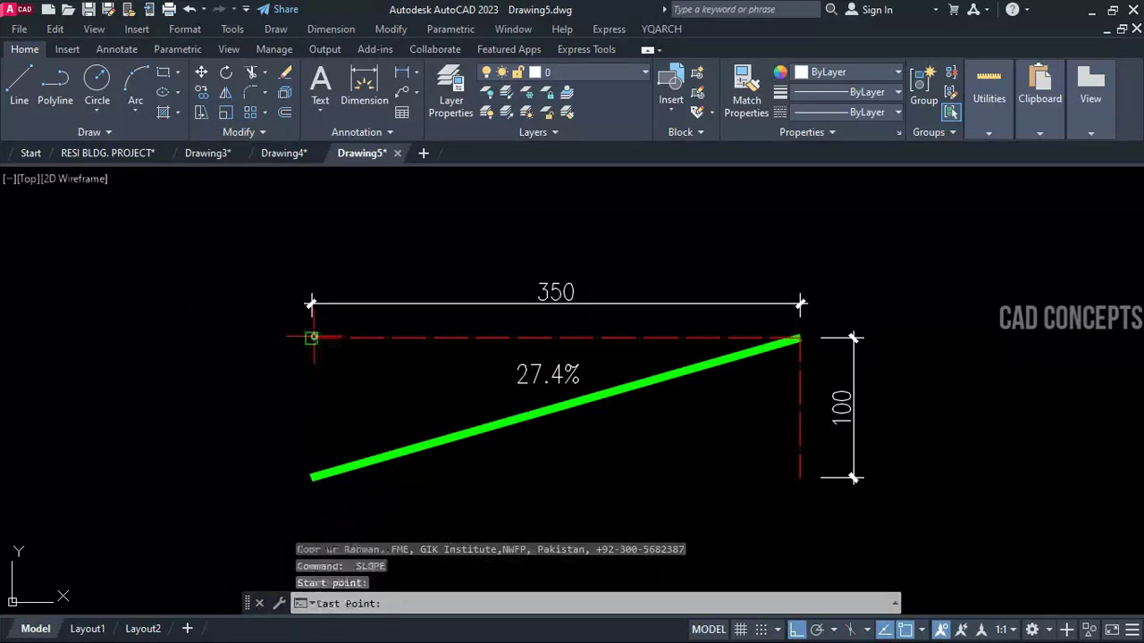
click(800, 339)
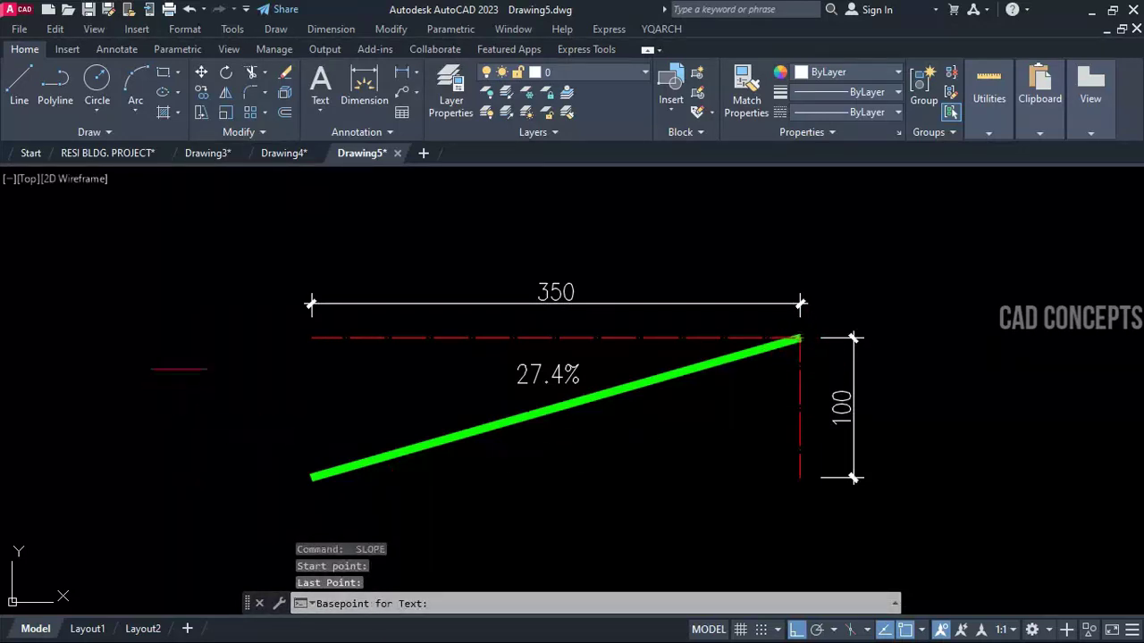
click(235, 277)
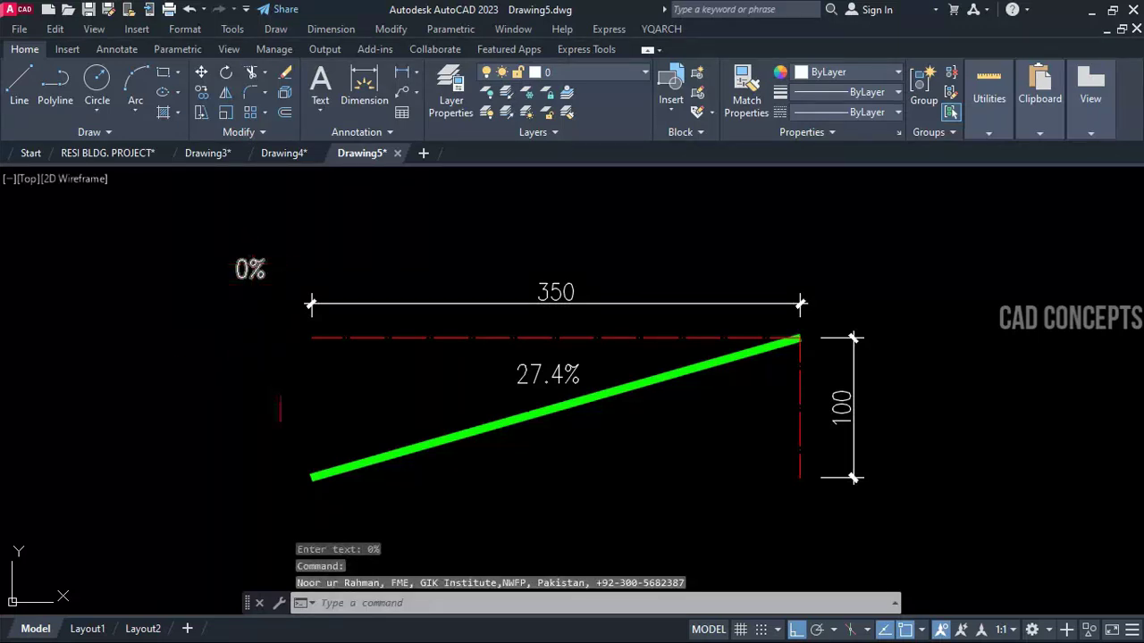
Repeat SLOPE along the vertical red dashed line from its lower to upper end, placing the percentage text just left of its middle.
key(Return)
click(800, 478)
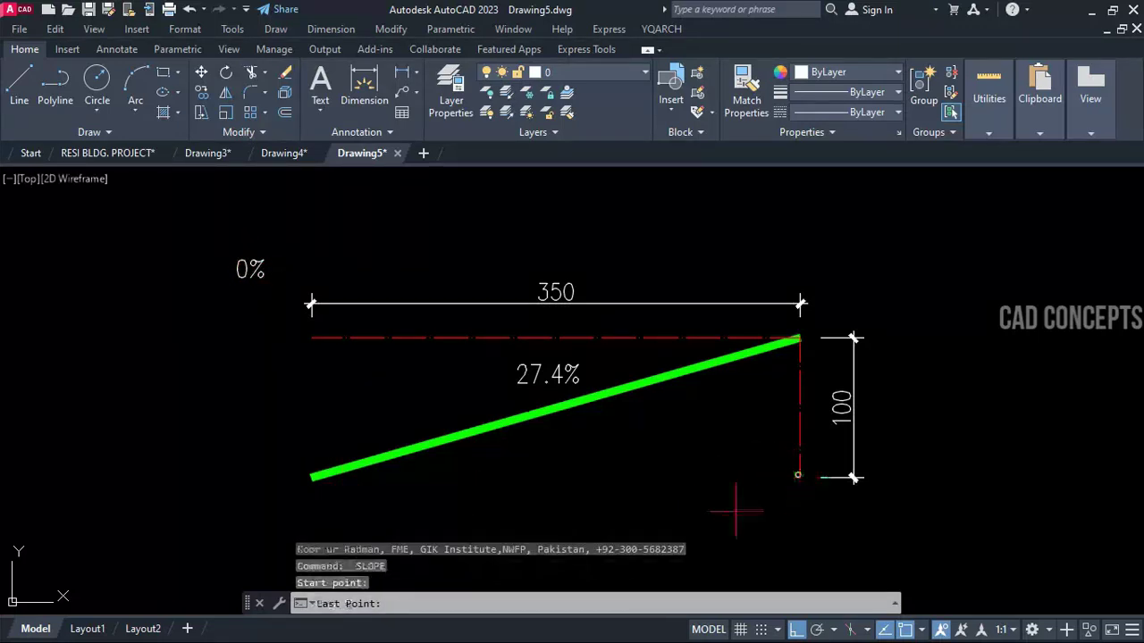
click(798, 340)
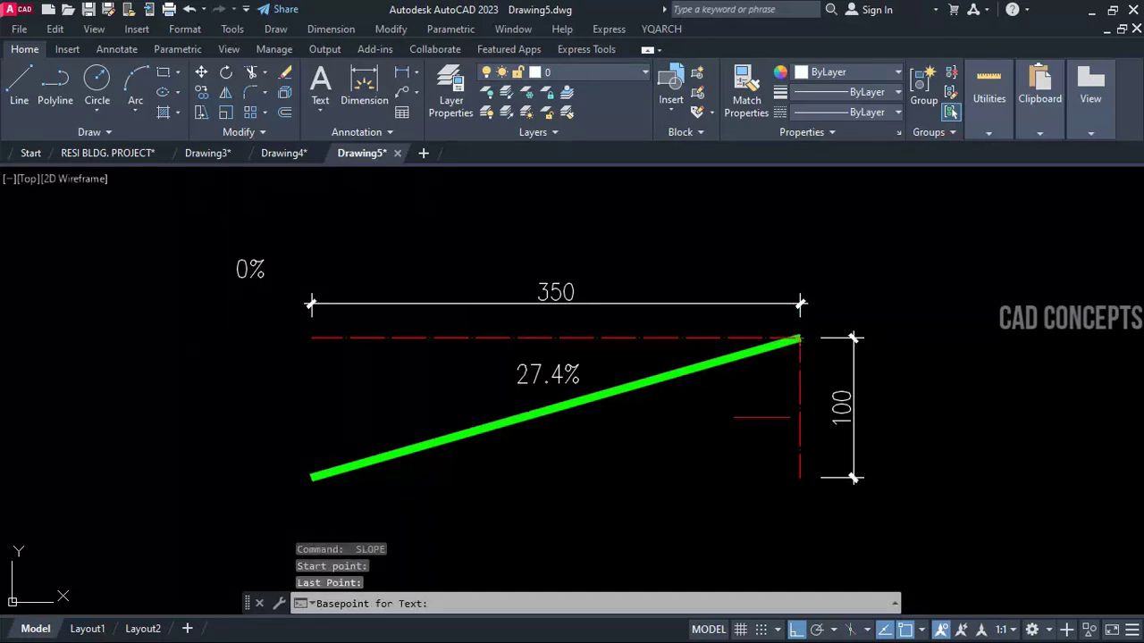
click(762, 416)
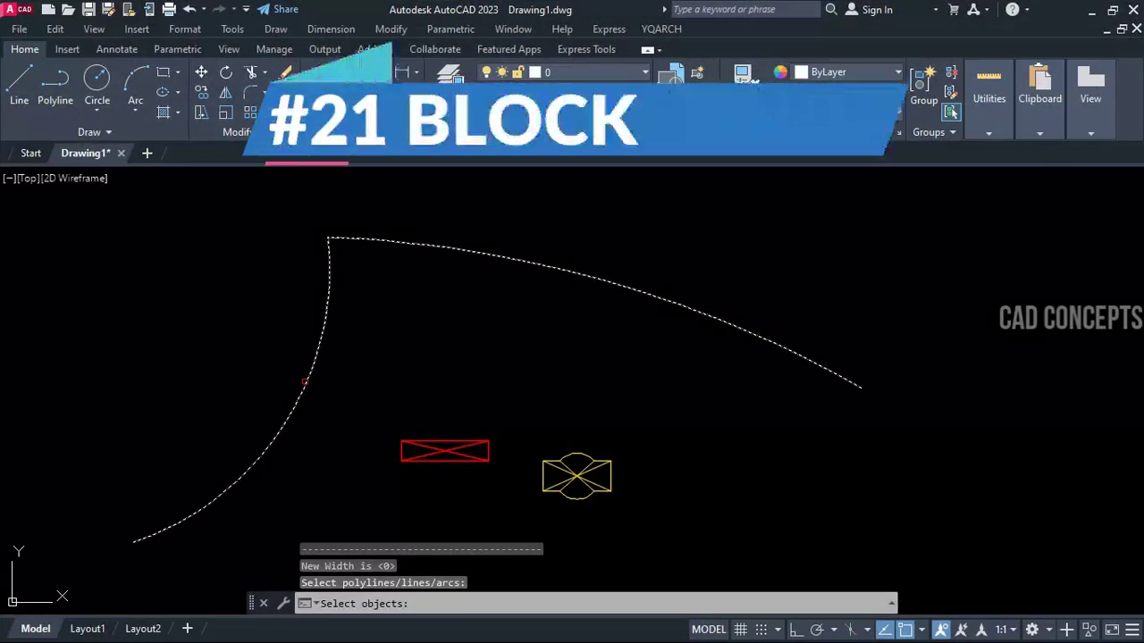
key(Return)
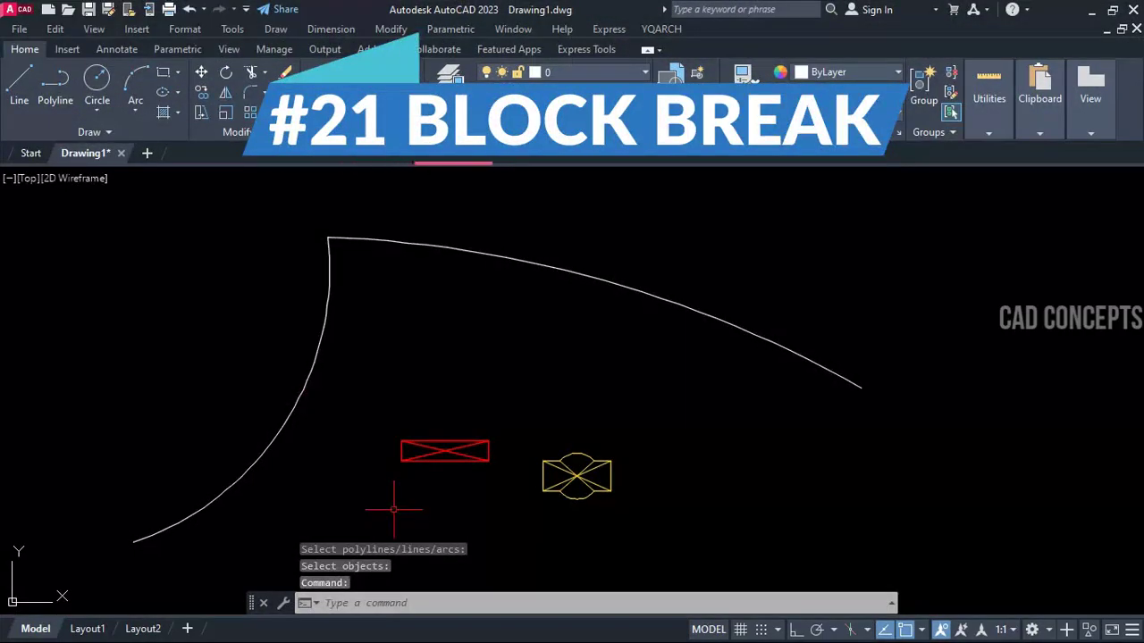
click(439, 388)
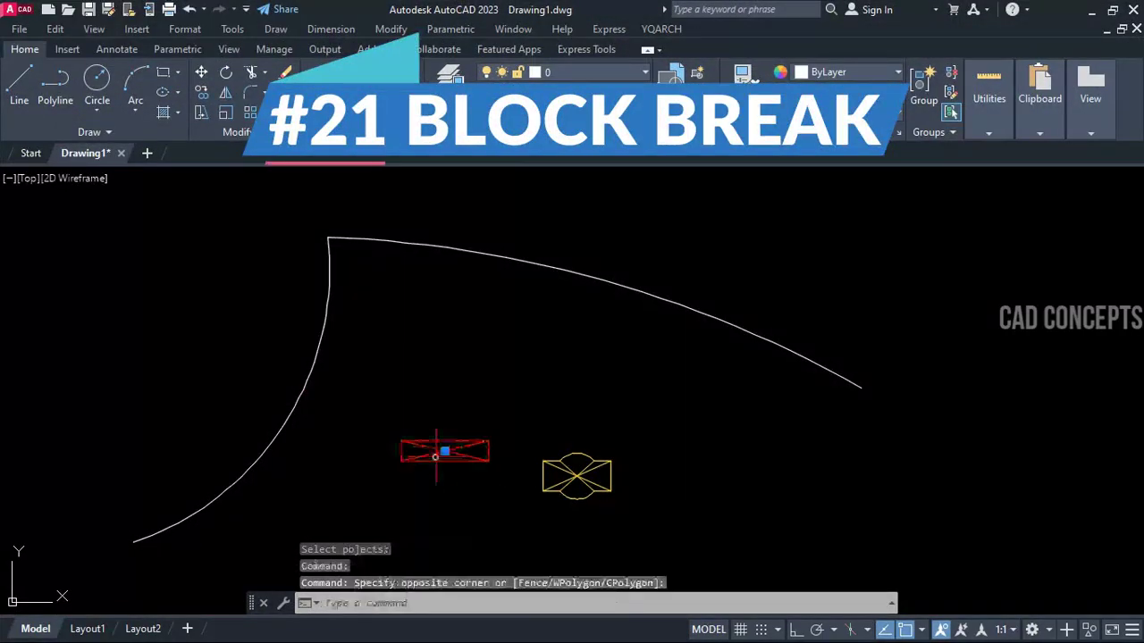
key(Escape)
key(Escape)
key(Escape)
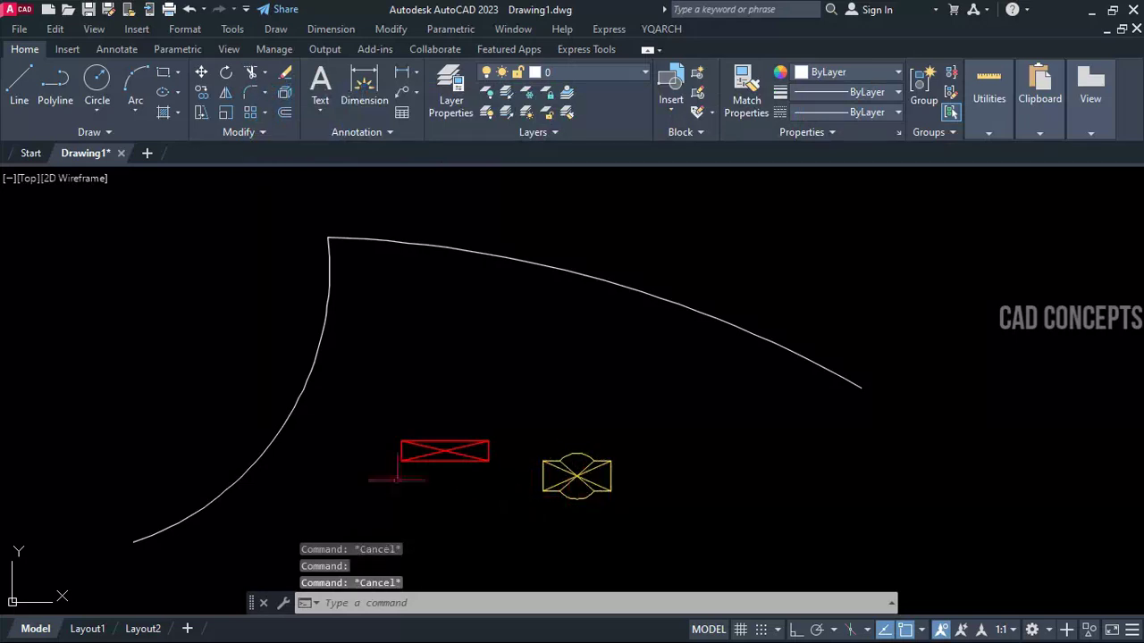
click(619, 397)
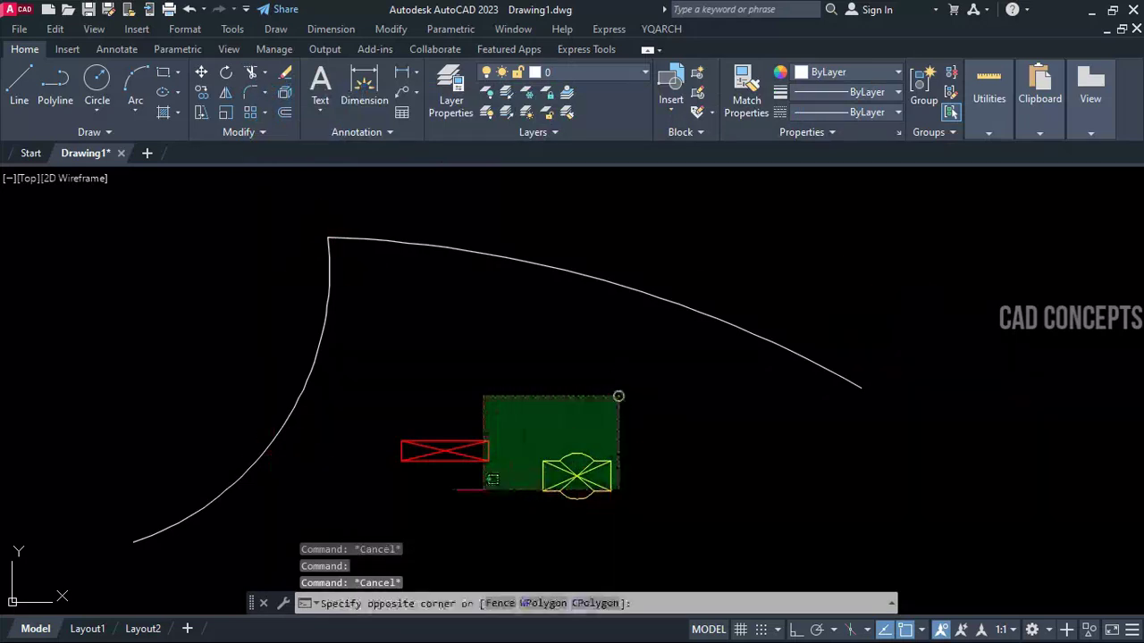
key(Escape)
click(485, 455)
click(434, 421)
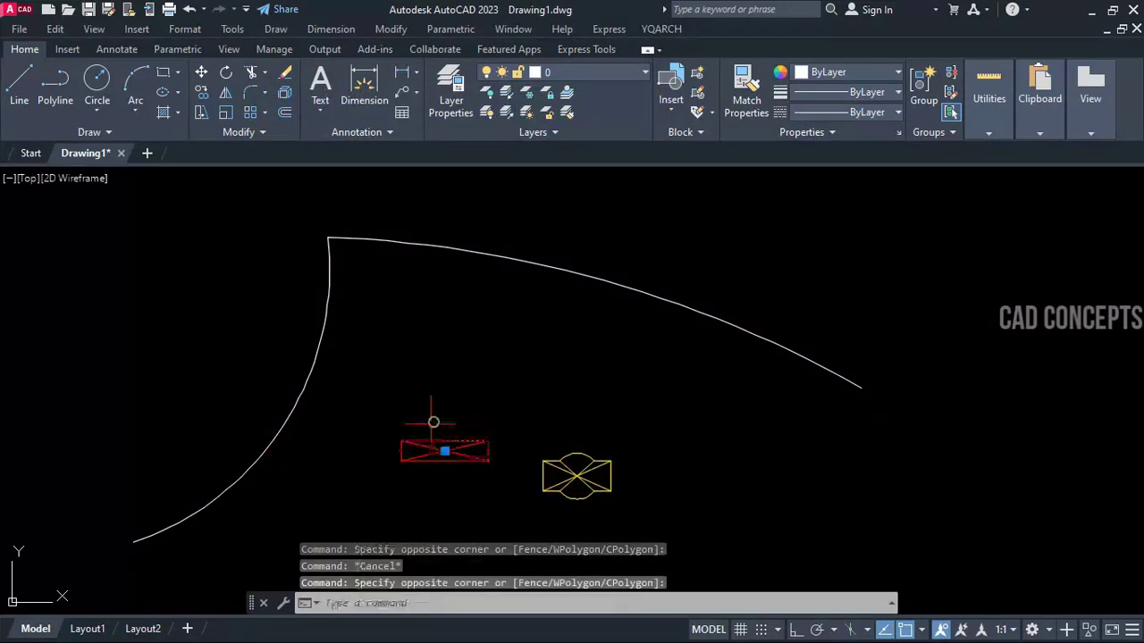
key(Escape)
click(574, 459)
click(537, 482)
key(Escape)
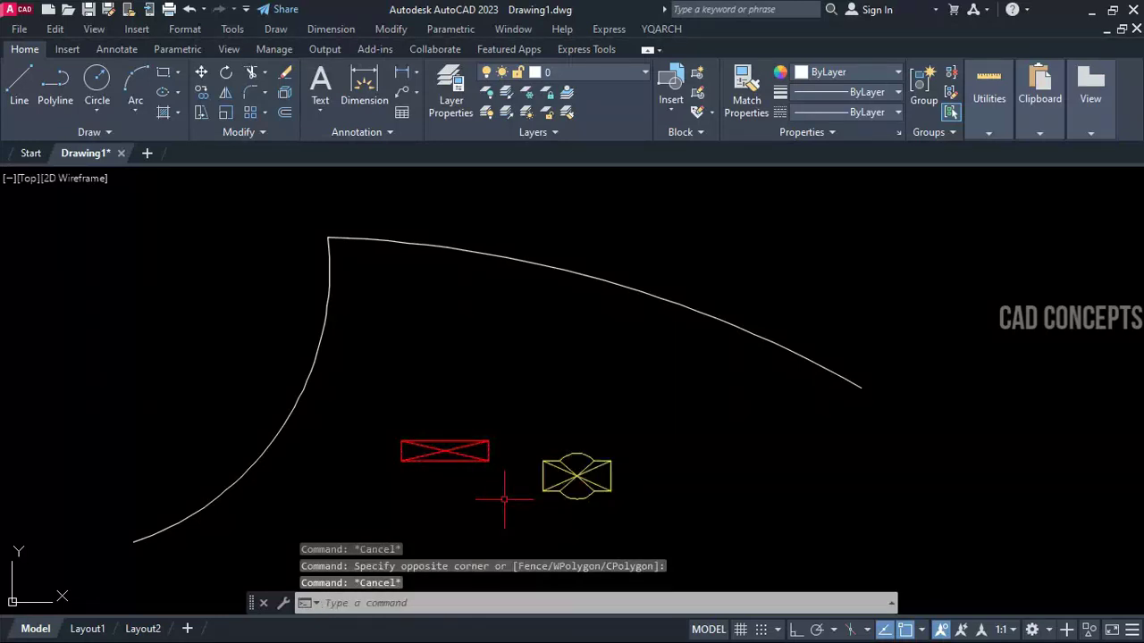
text(AAB)
key(Return)
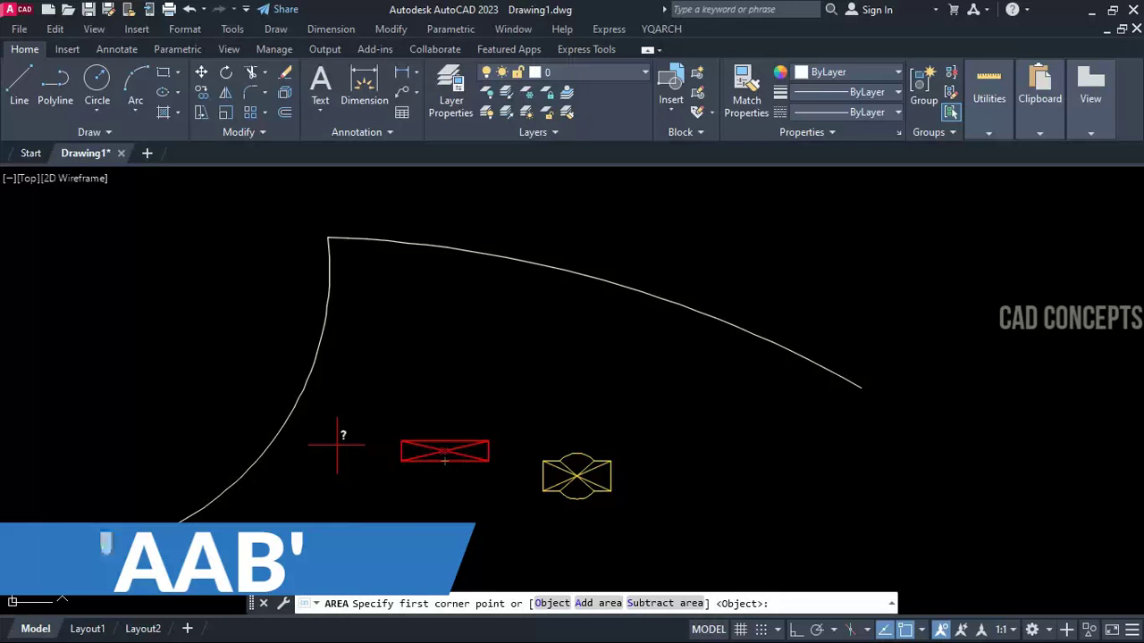
key(Escape)
Run ABB with the red rectangular block and insert it on the lower part of the left arc.
text(AA)
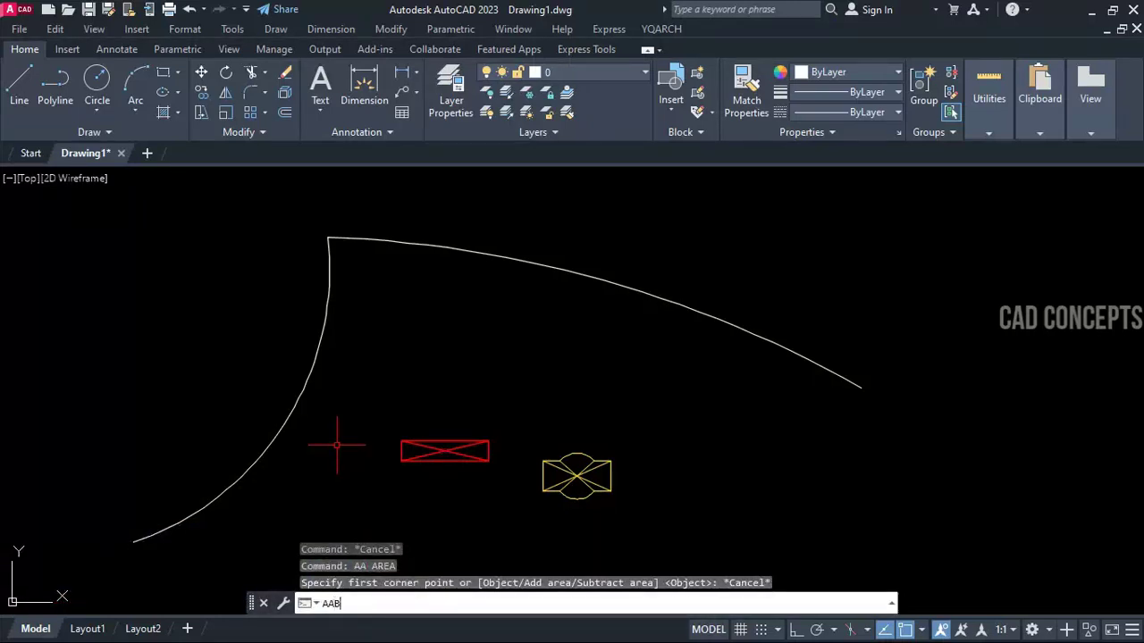
text(B)
click(331, 474)
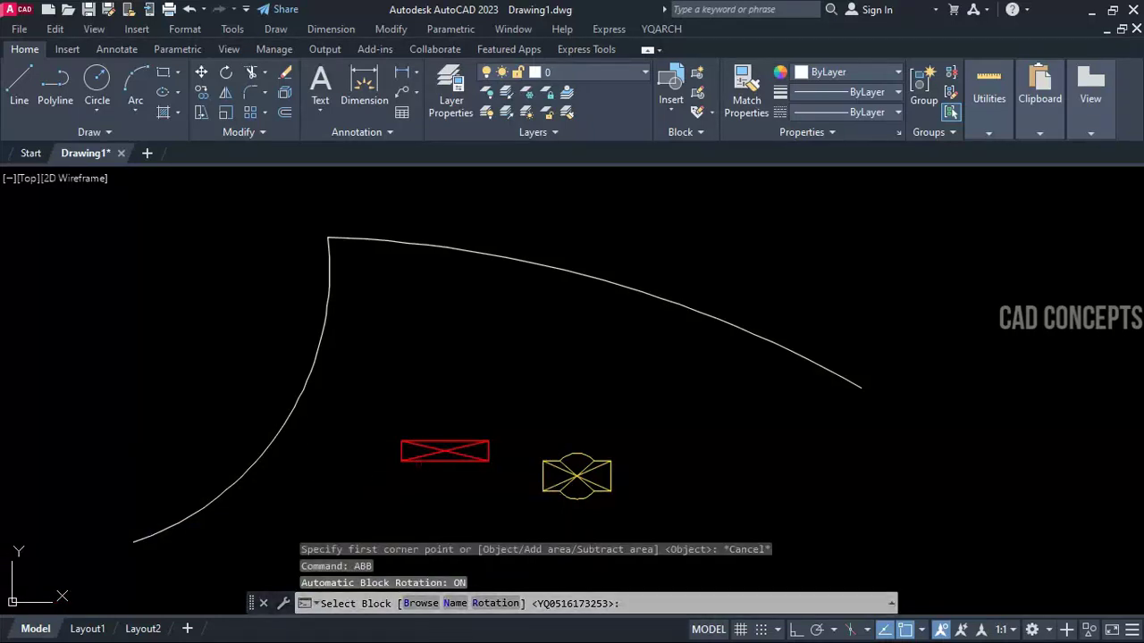
click(441, 451)
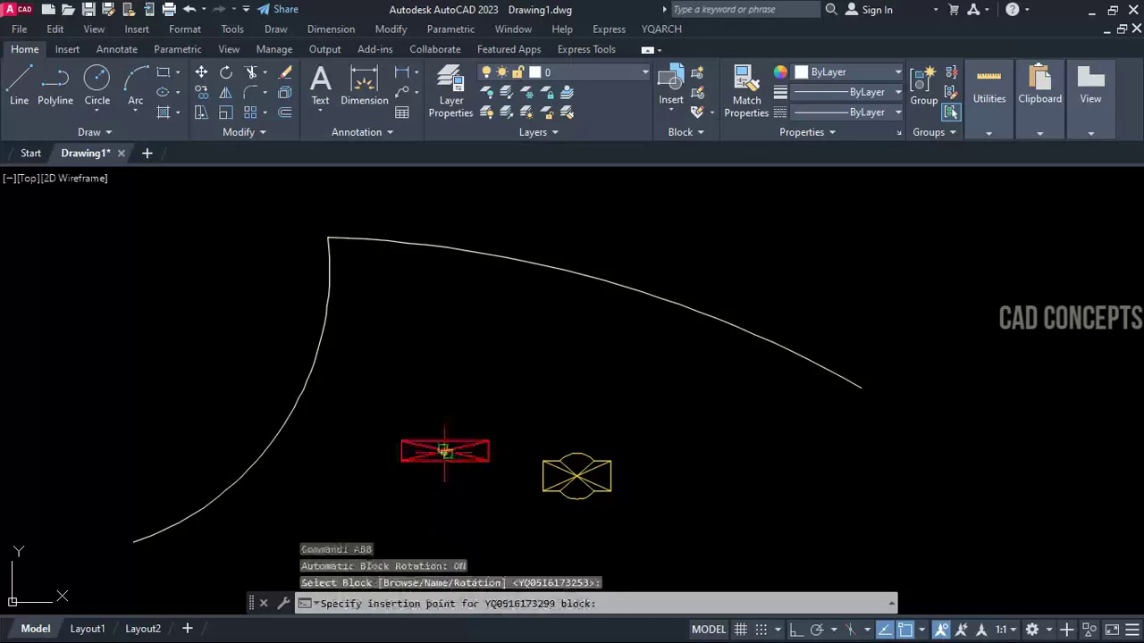
click(275, 441)
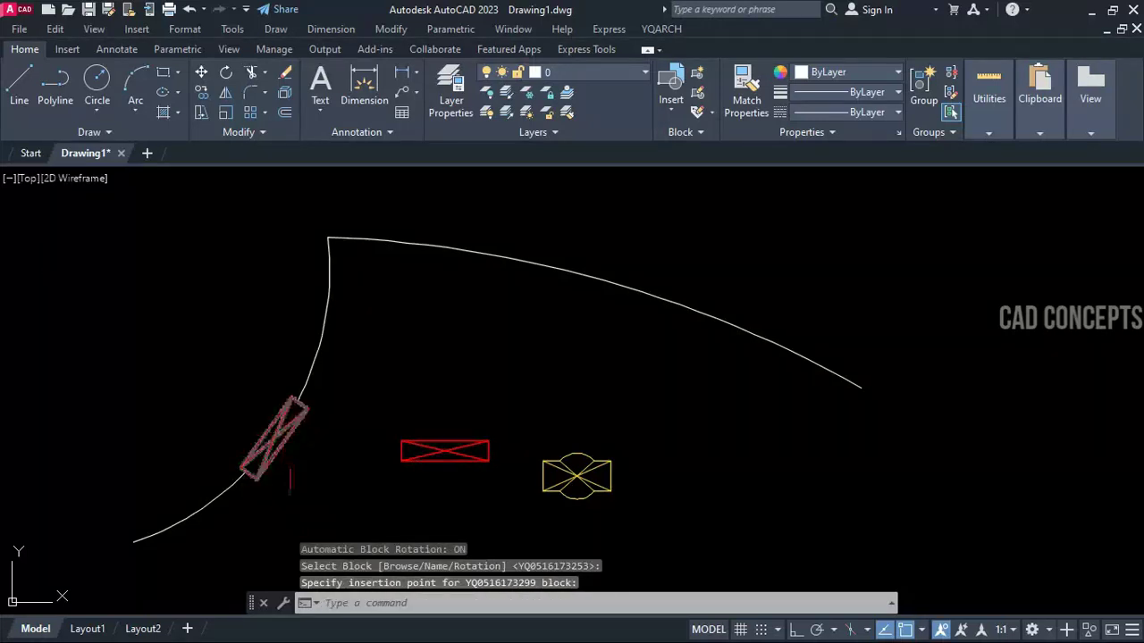
Repeat ABB with the red rectangular block, inserting it on the long right arc near the corner where both arcs meet.
click(297, 461)
key(Return)
click(445, 451)
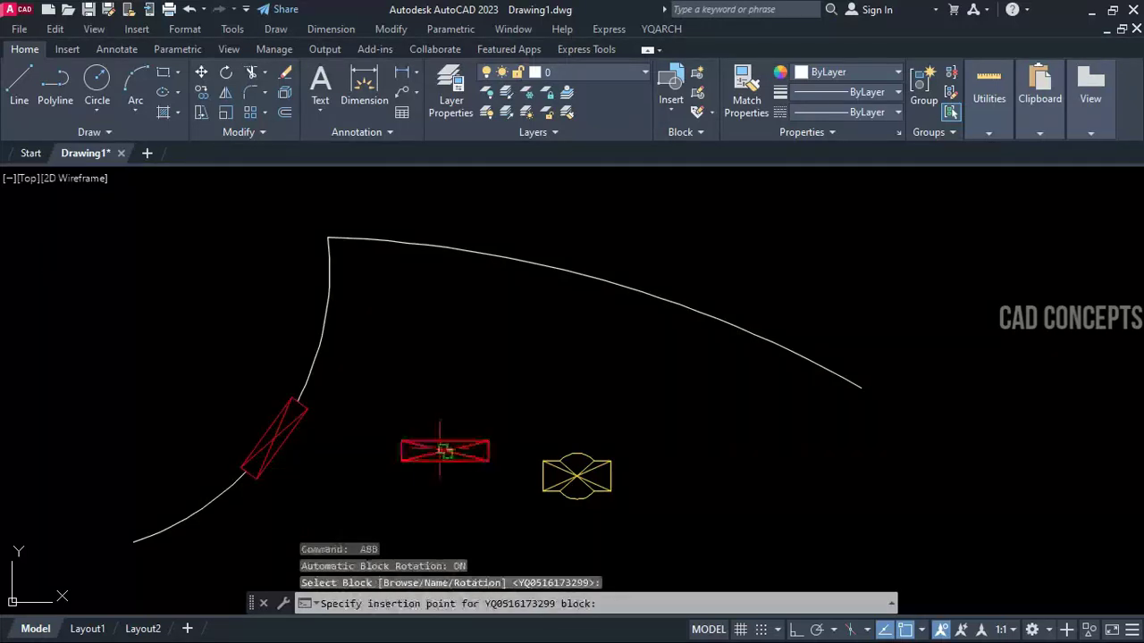
click(419, 245)
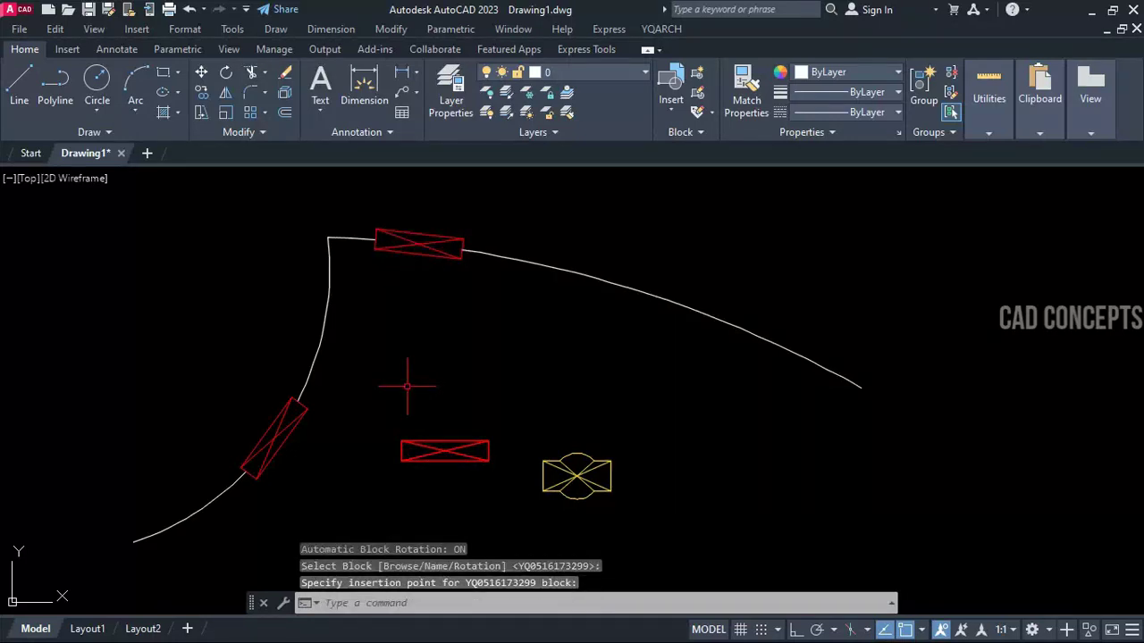
Repeat ABB twice with the yellow block, inserting it on the long arc's right half and between there and the red block.
key(Return)
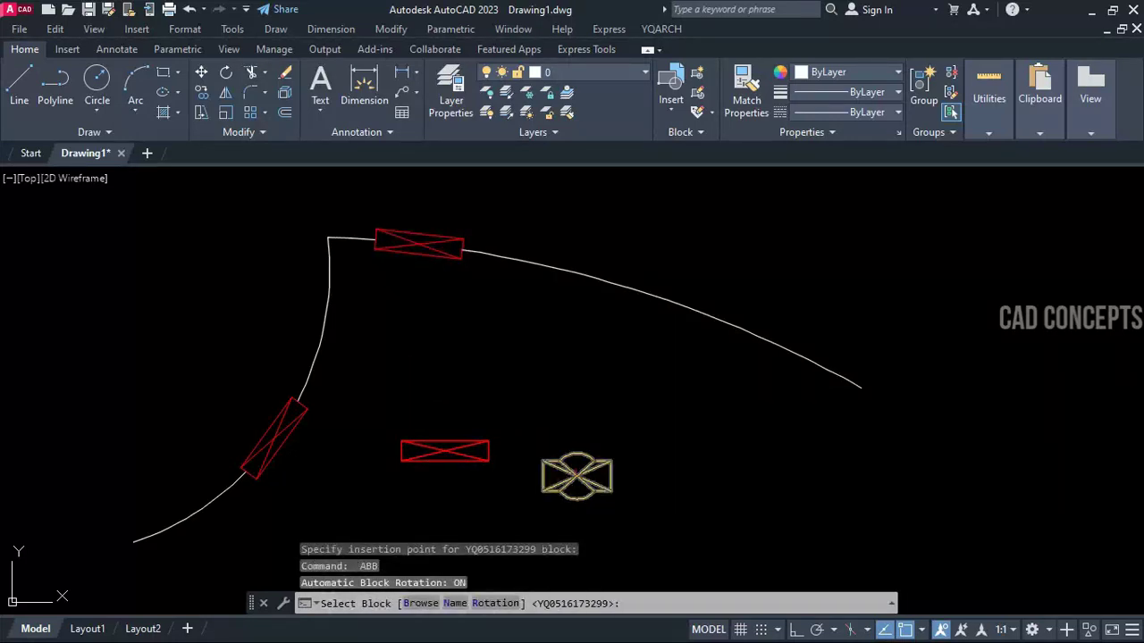
click(576, 474)
click(715, 320)
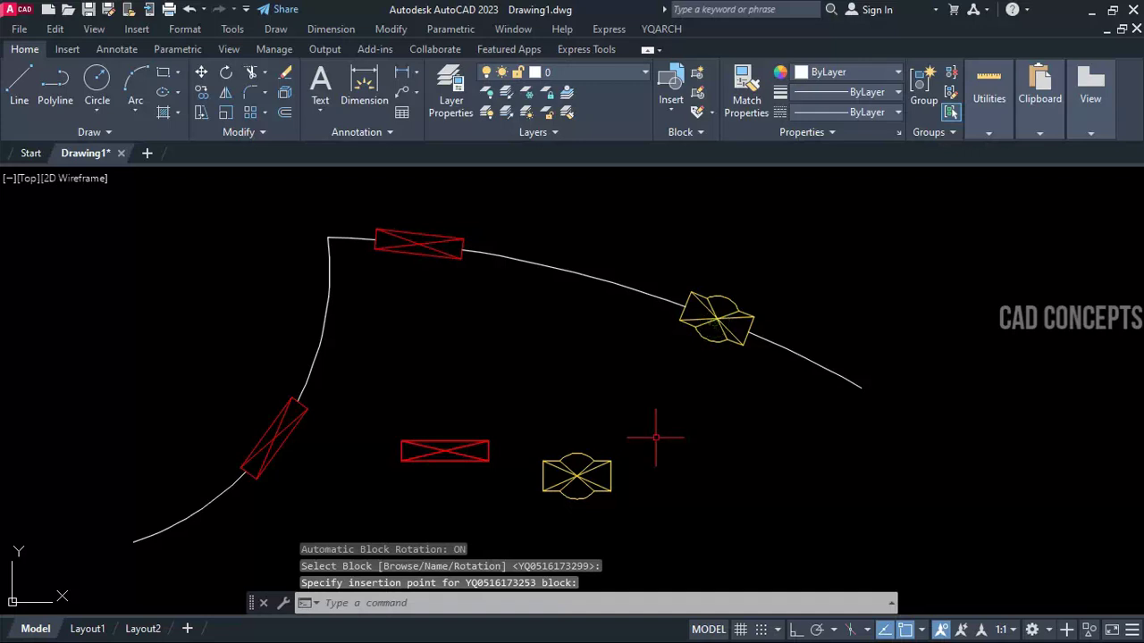
key(Return)
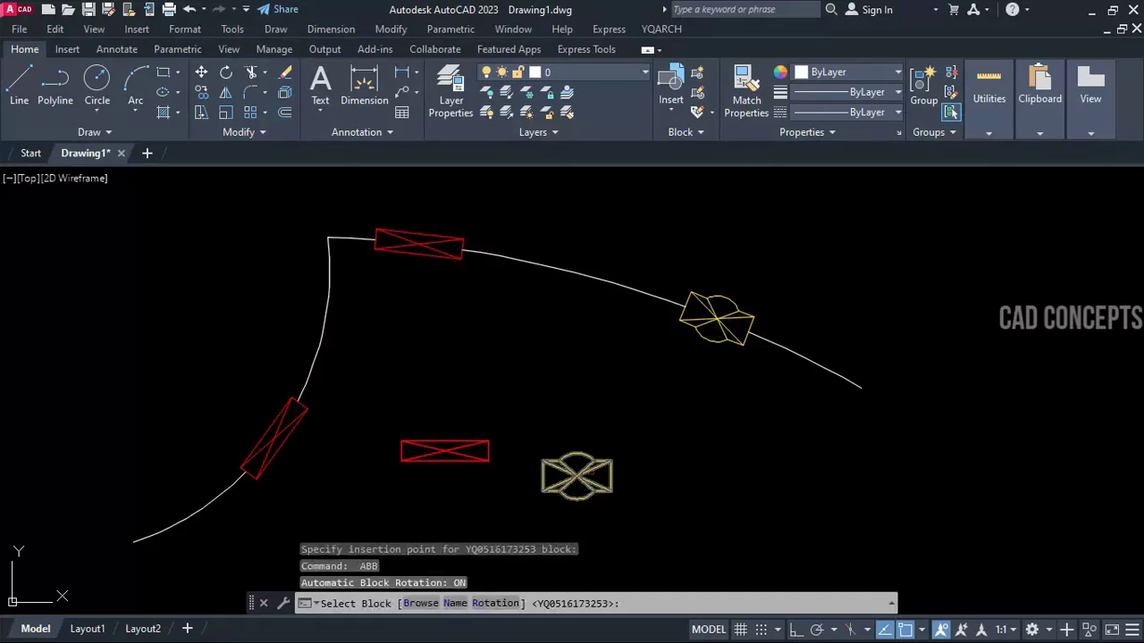
click(576, 474)
click(565, 270)
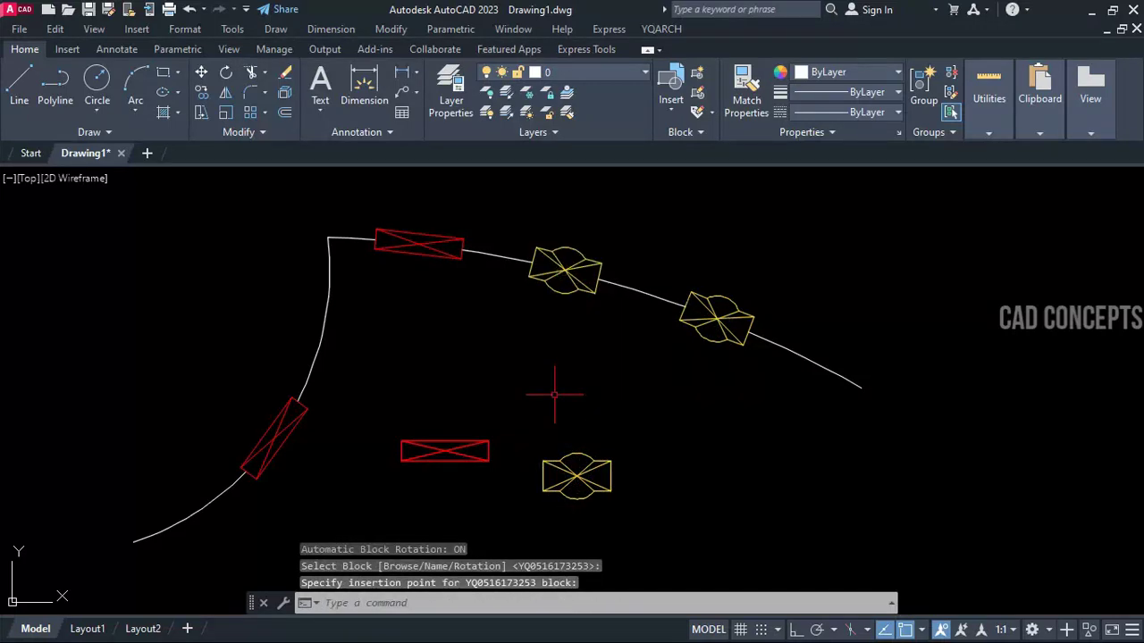
Repeat ABB with the yellow block, inserting it on the upper part of the left arc above the red block.
key(Return)
click(577, 475)
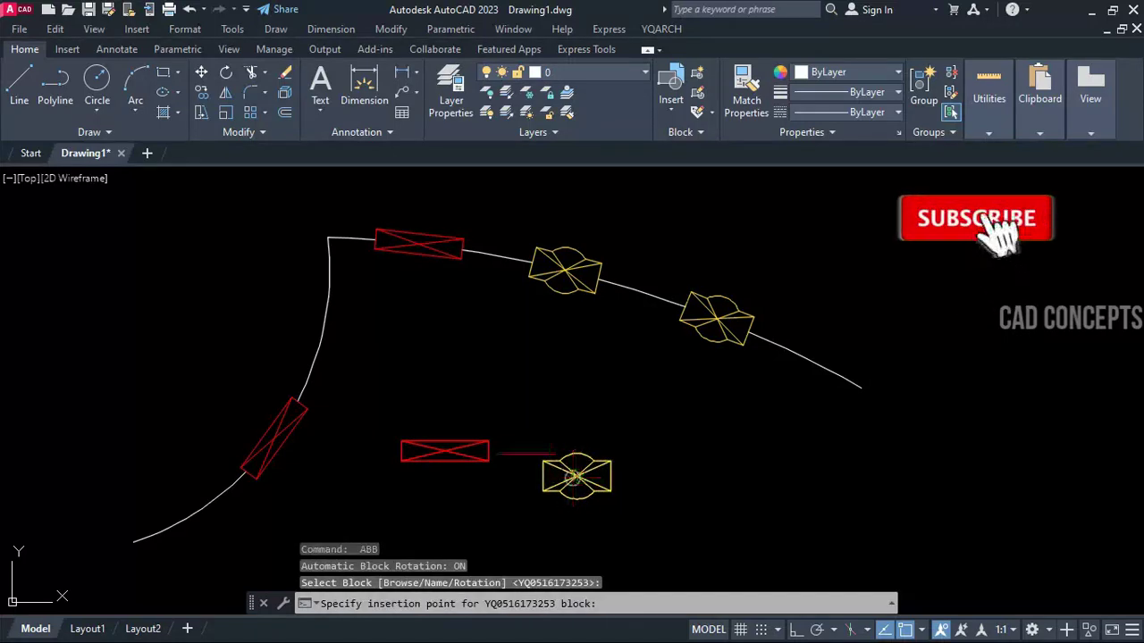
click(323, 322)
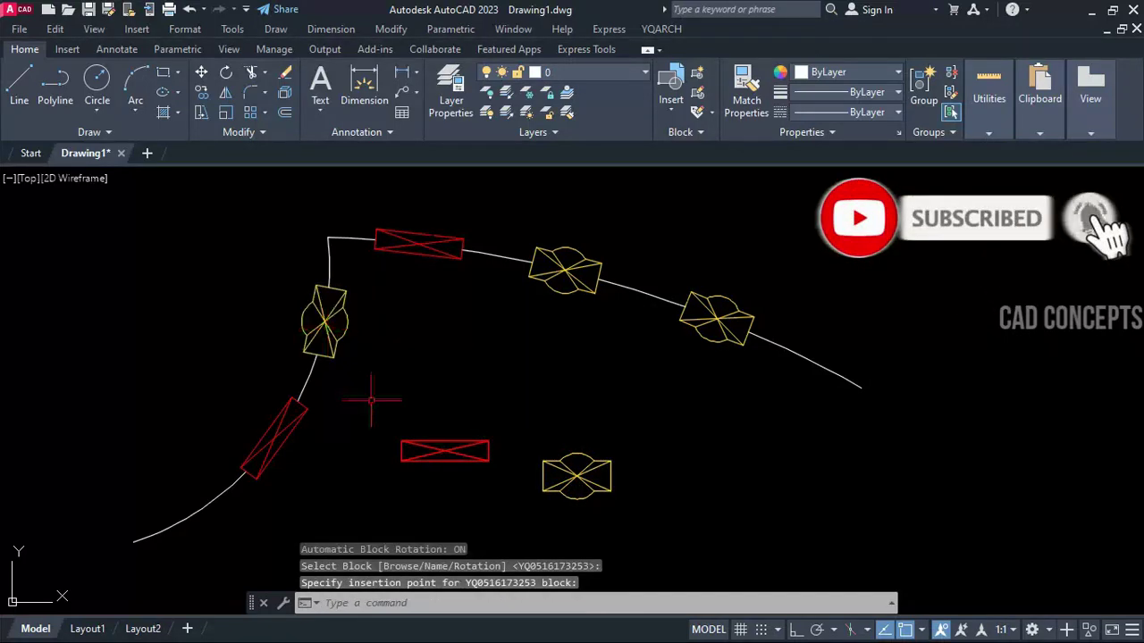
key(Escape)
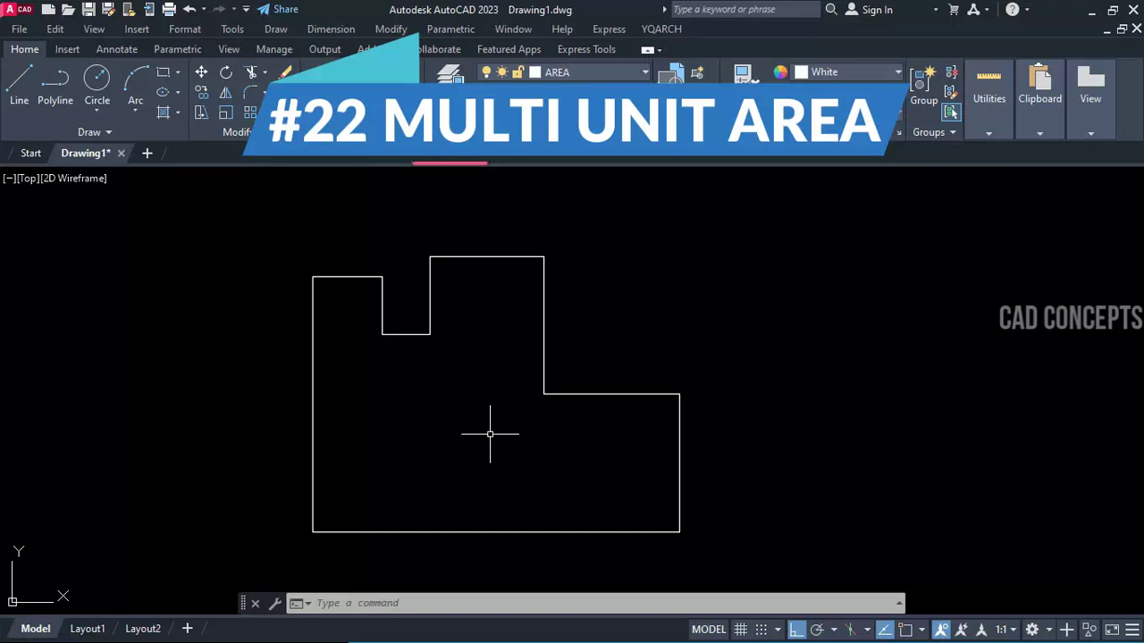
Run ACL with 2 decimal places on the closed outline and place its multi-unit area labels inside the lower part.
text(z)
key(Return)
text(e)
key(Return)
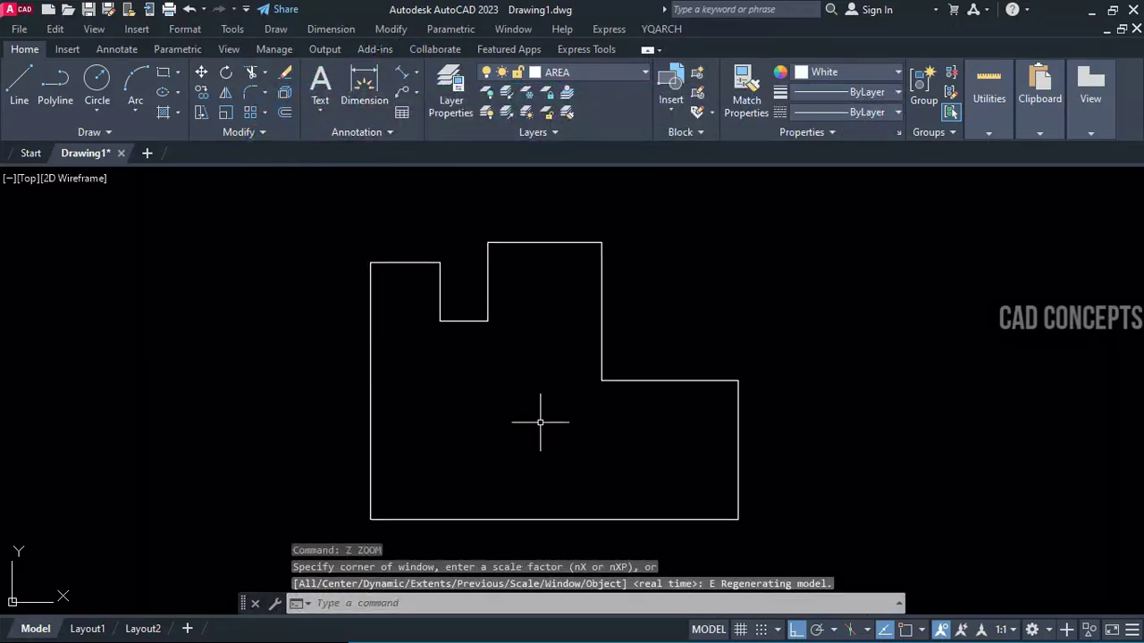
text(ACL)
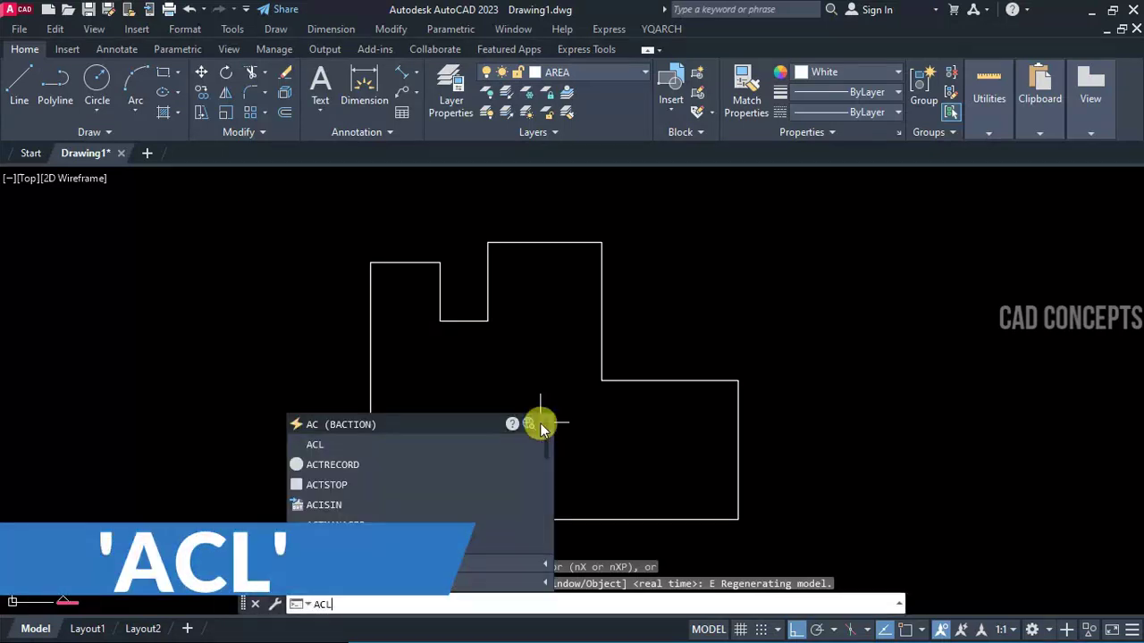
key(Return)
scroll(540, 423, up, 2)
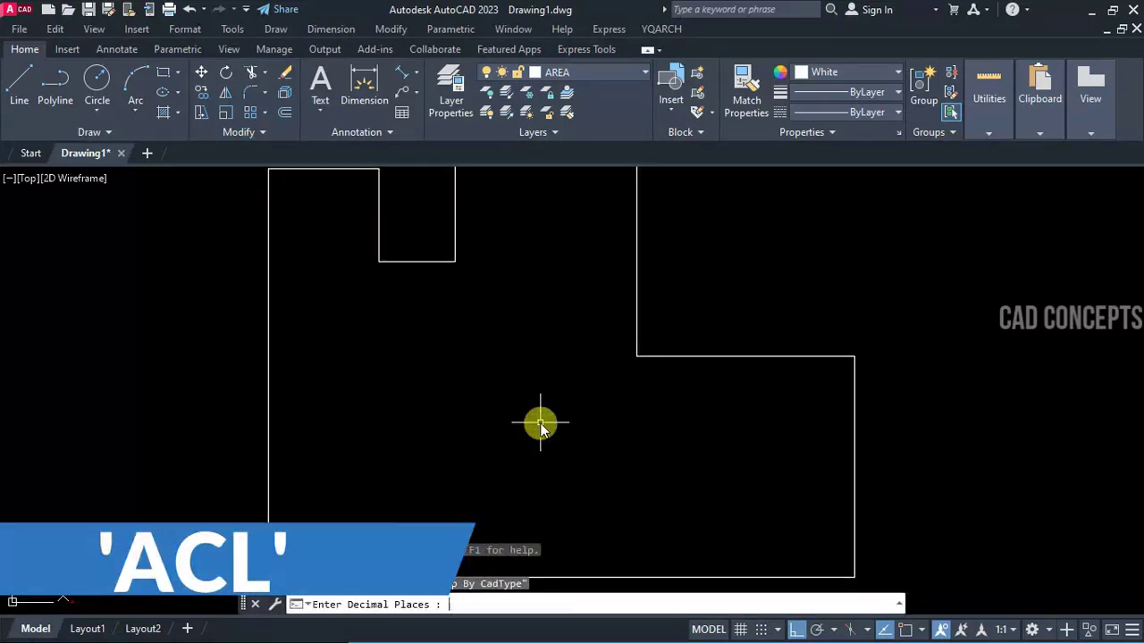
scroll(540, 423, down, 2)
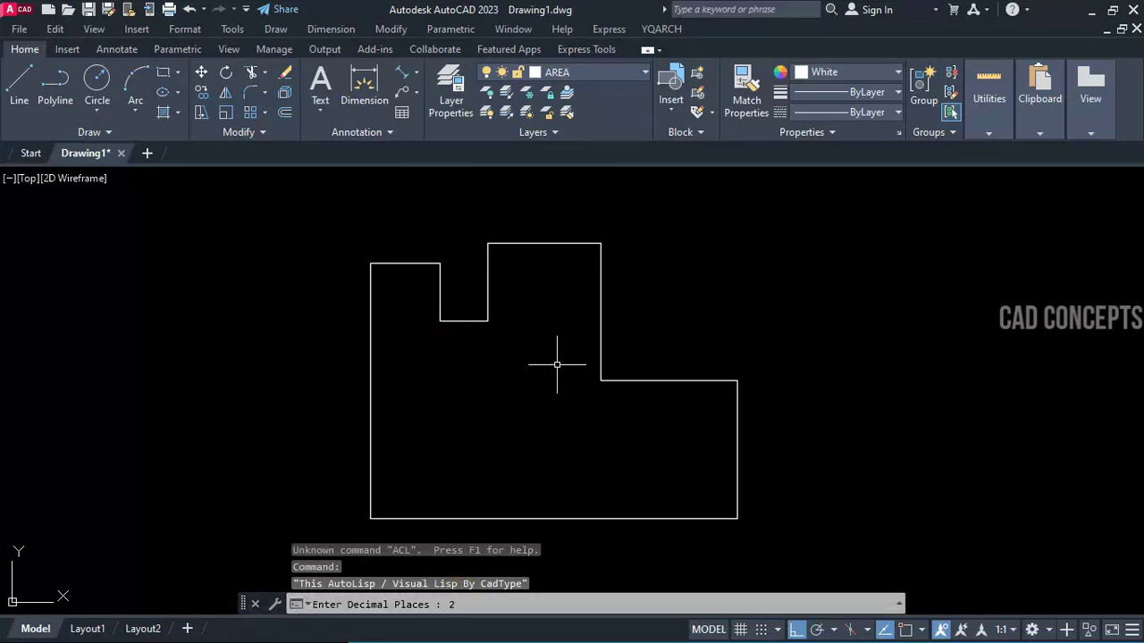
text(2)
key(Return)
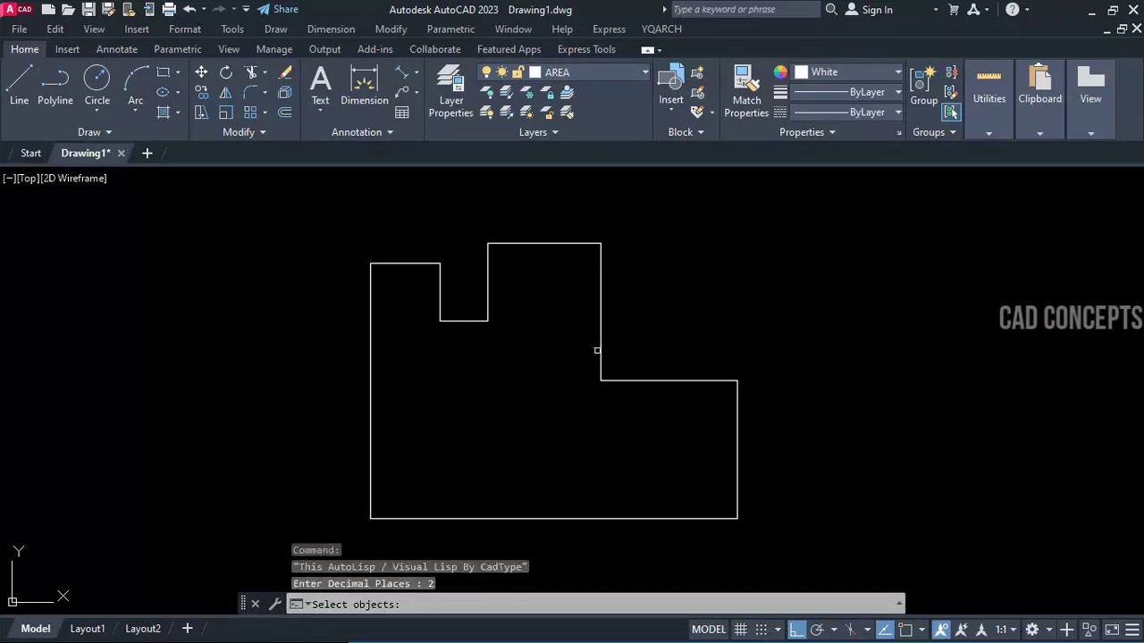
click(598, 351)
key(Return)
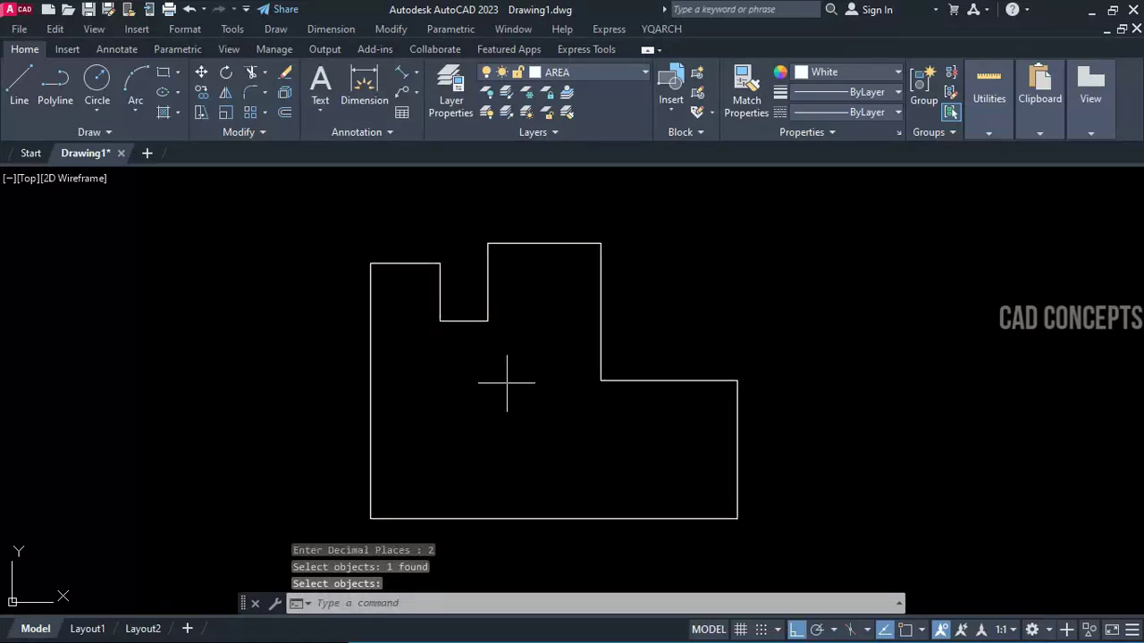
right_click(439, 468)
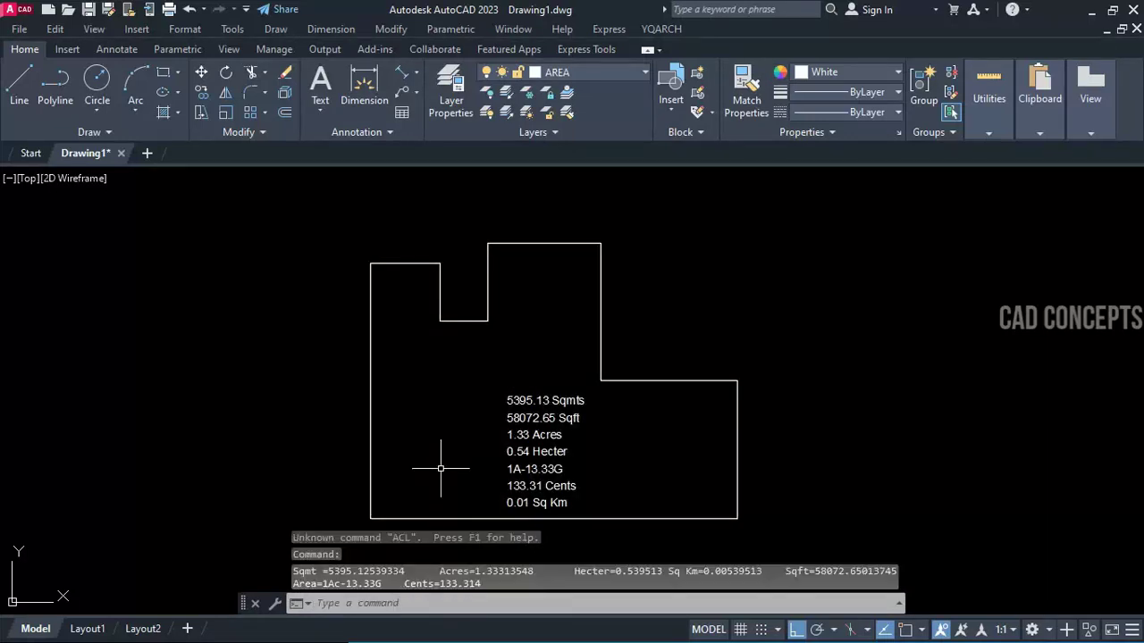
Erase all the multi-unit area labels inside the lower part of the closed outline.
scroll(512, 505, up, 5)
scroll(447, 470, down, 4)
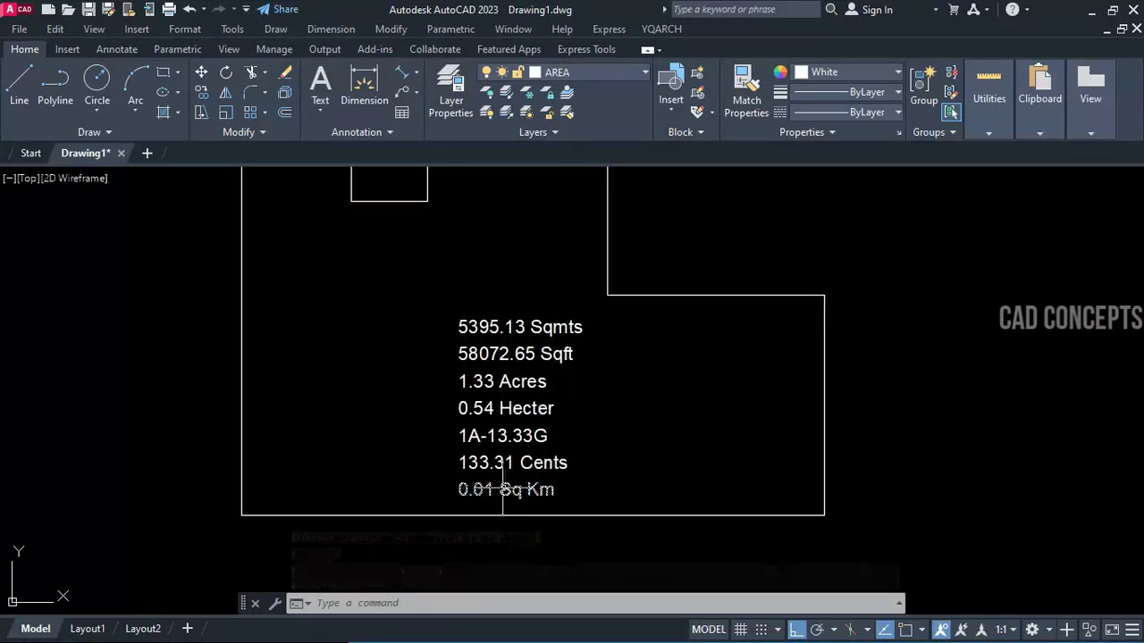
middle_drag(416, 475, 439, 547)
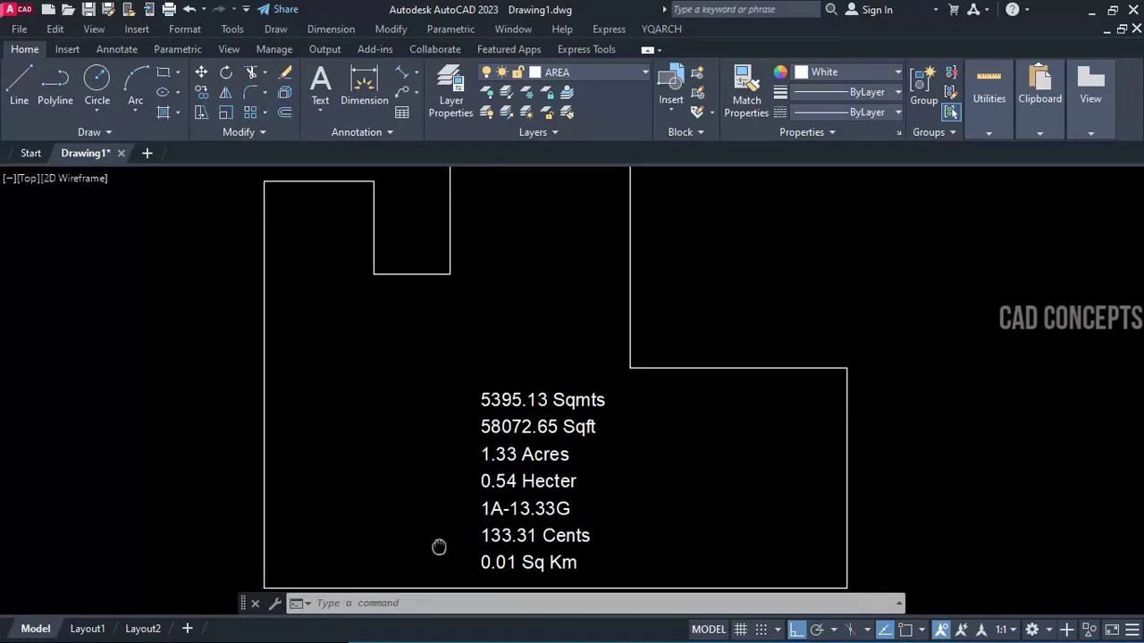
scroll(427, 497, down, 3)
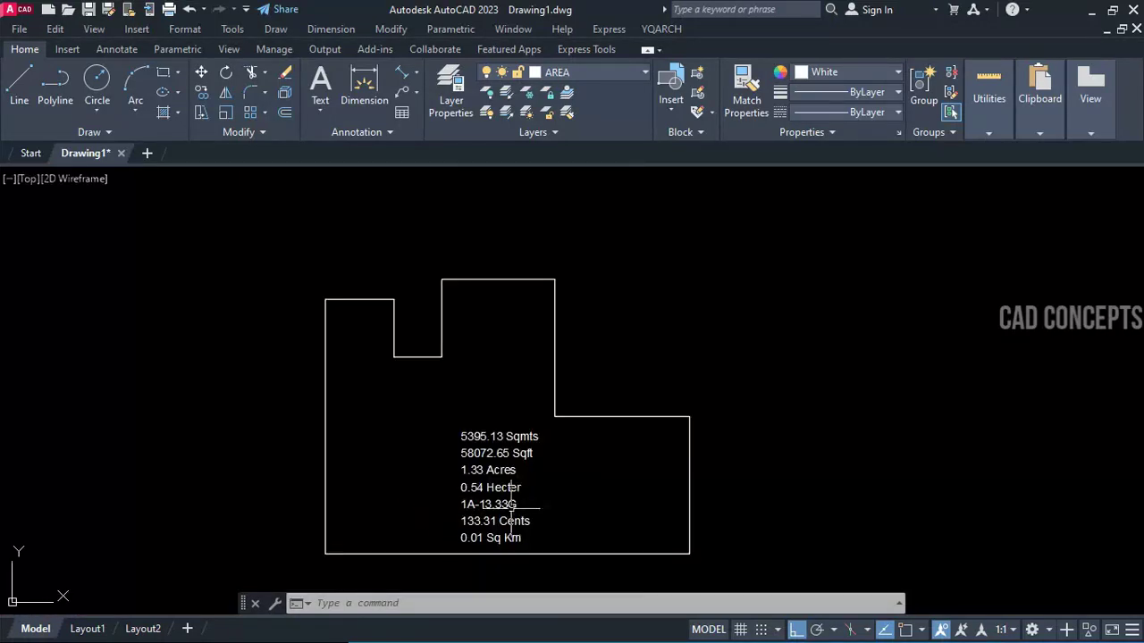
click(498, 399)
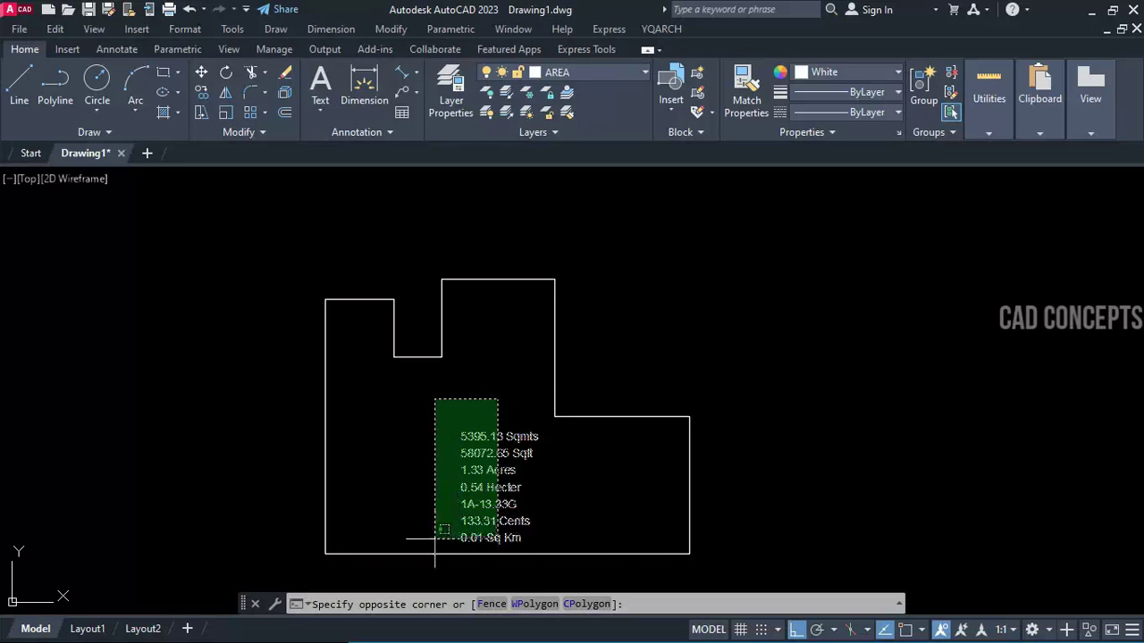
click(435, 539)
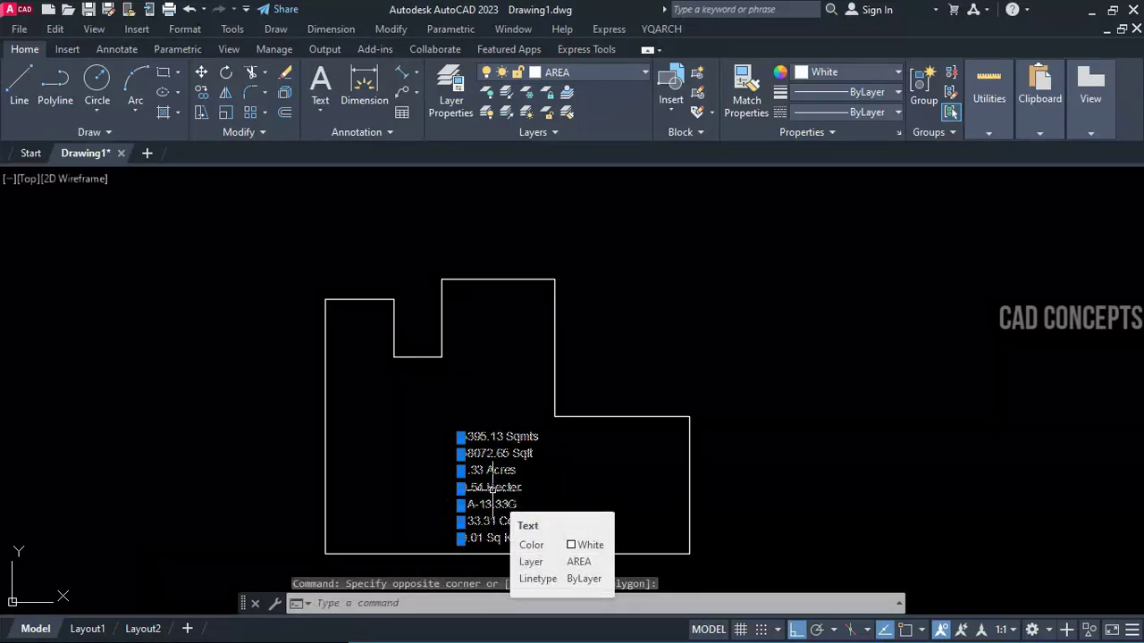
text(e)
key(Return)
Draw three separate rectangles of different sizes beside the stepped outline, one near it and two stacked farther right.
text(rec)
key(Return)
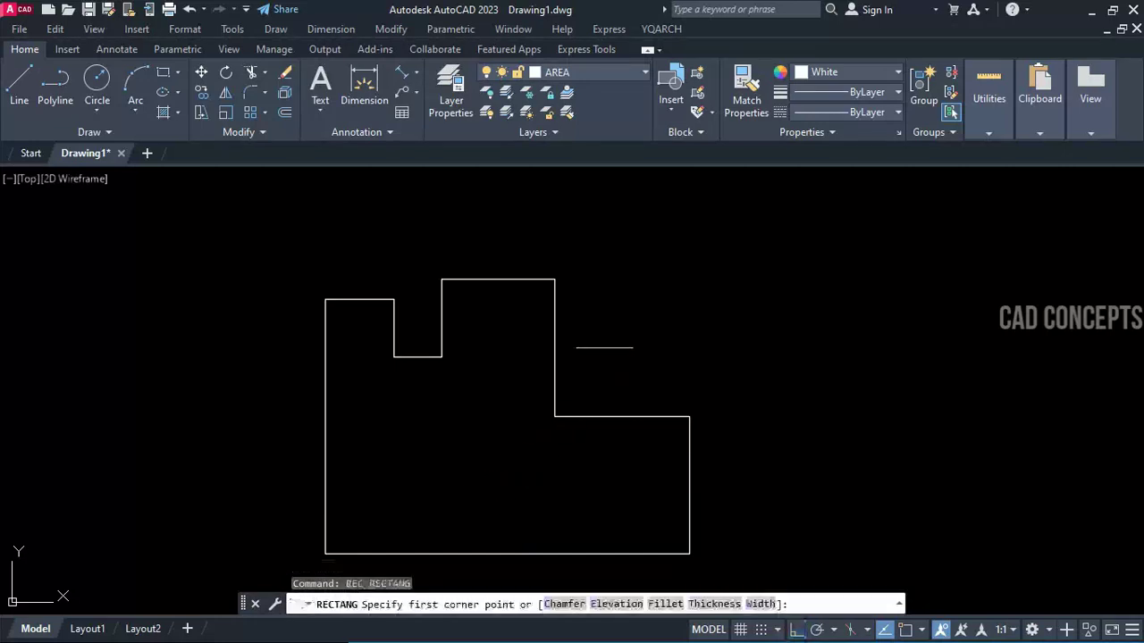
click(626, 247)
click(809, 373)
click(865, 339)
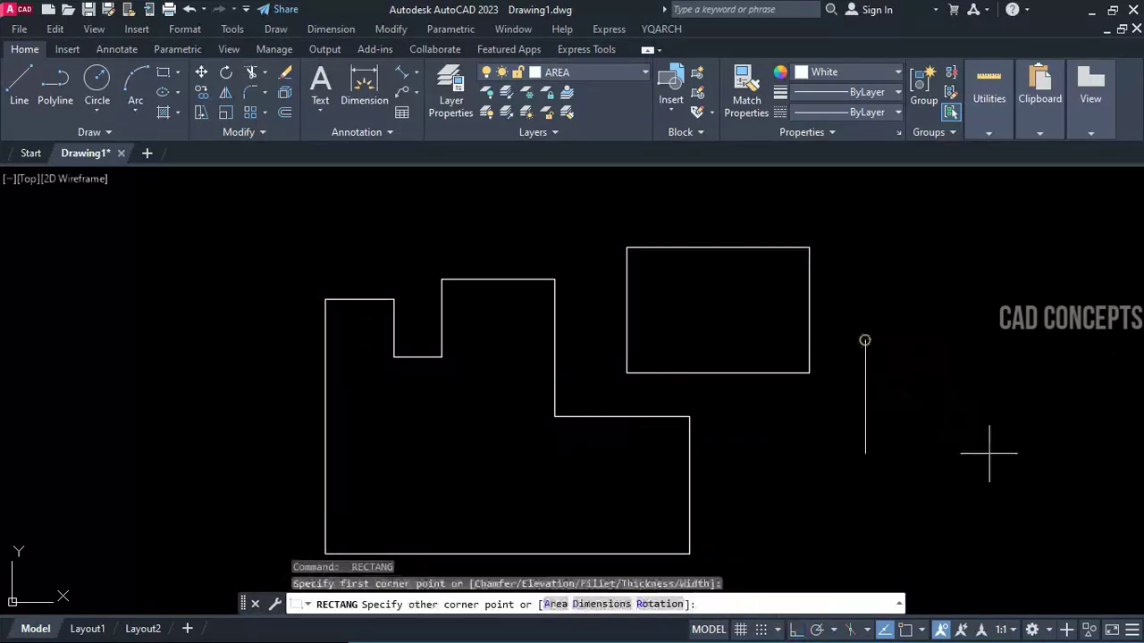
click(1085, 522)
key(Return)
click(1091, 186)
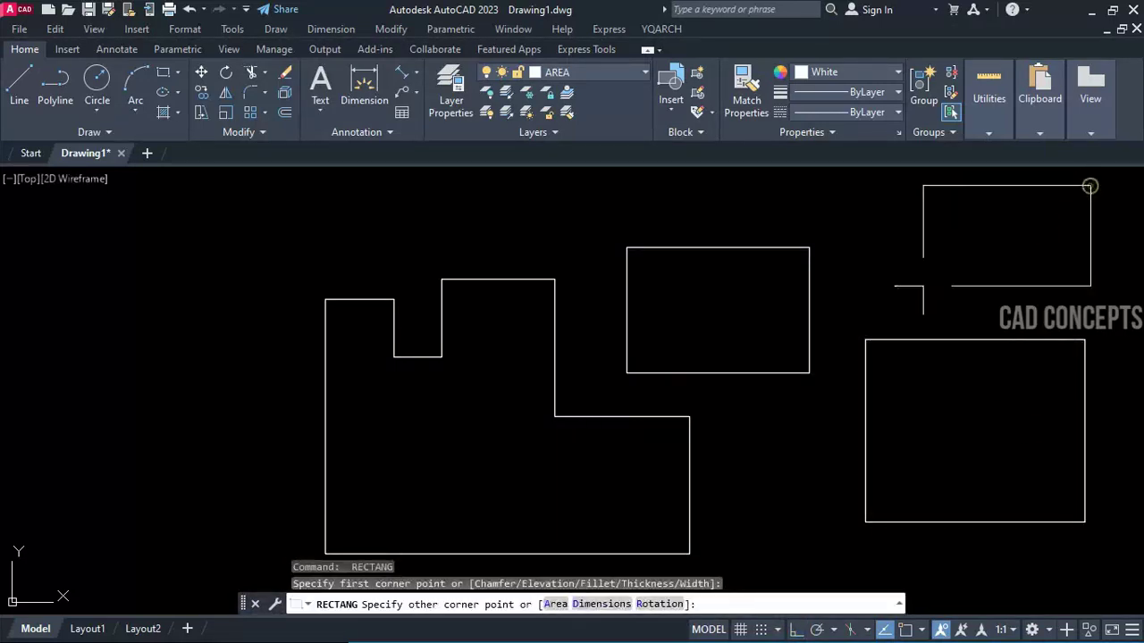
click(892, 290)
key(Escape)
Run ACL with 2 decimal places on the outline and the three rectangles together, placing the combined area labels beside the upper-right rectangle.
mouse_move(662, 429)
middle_down()
mouse_move(565, 410)
mouse_move(364, 432)
middle_up()
text(ACL)
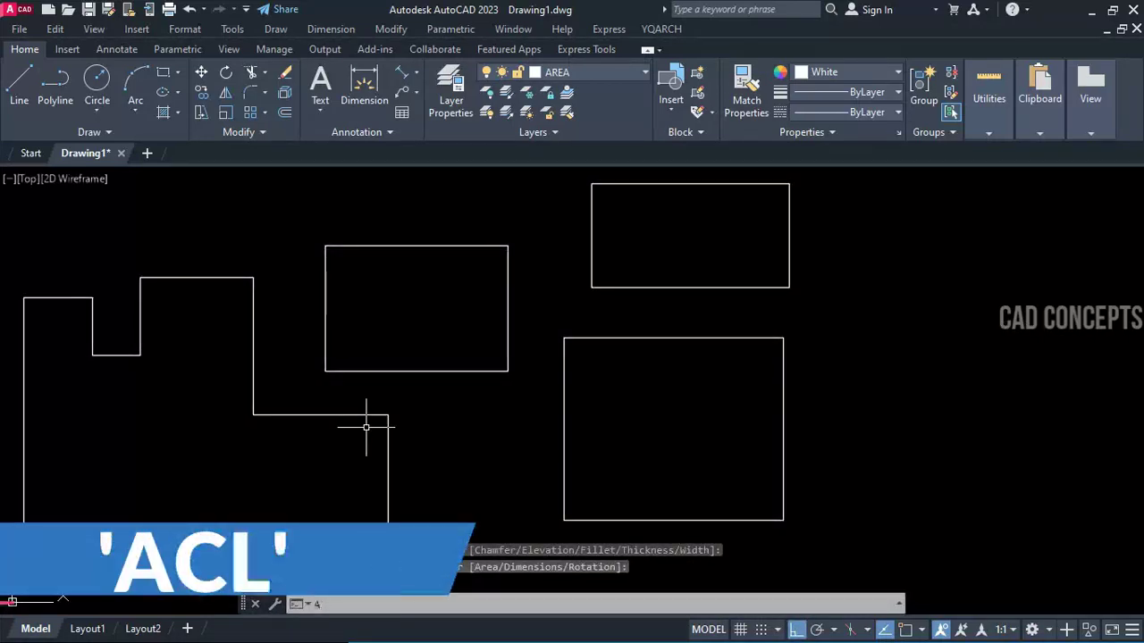
key(Return)
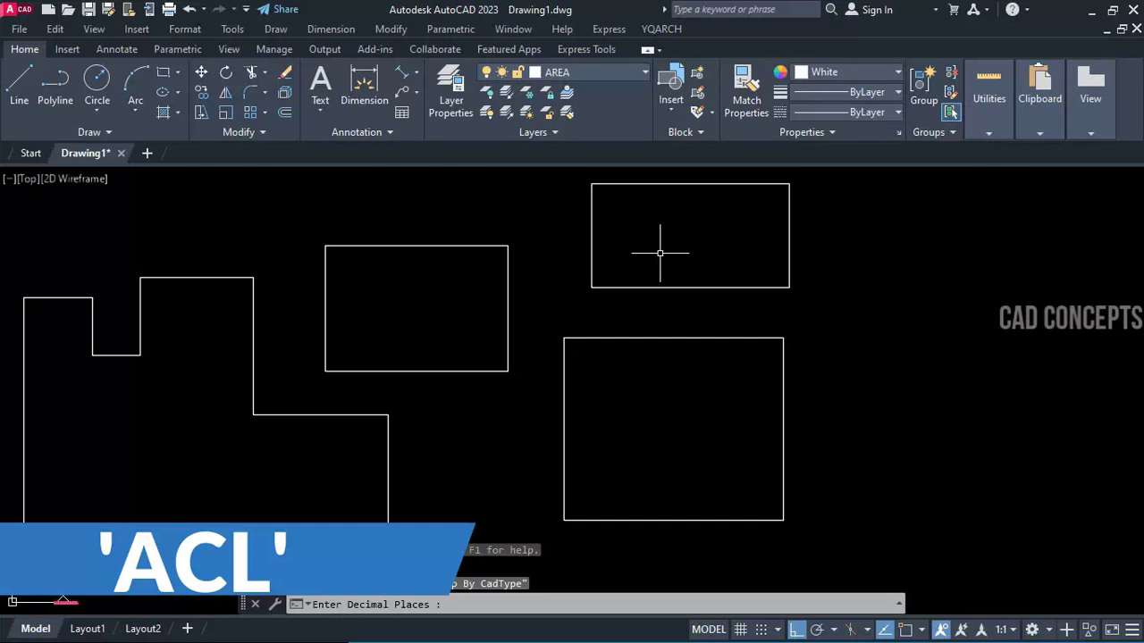
text(2)
key(Return)
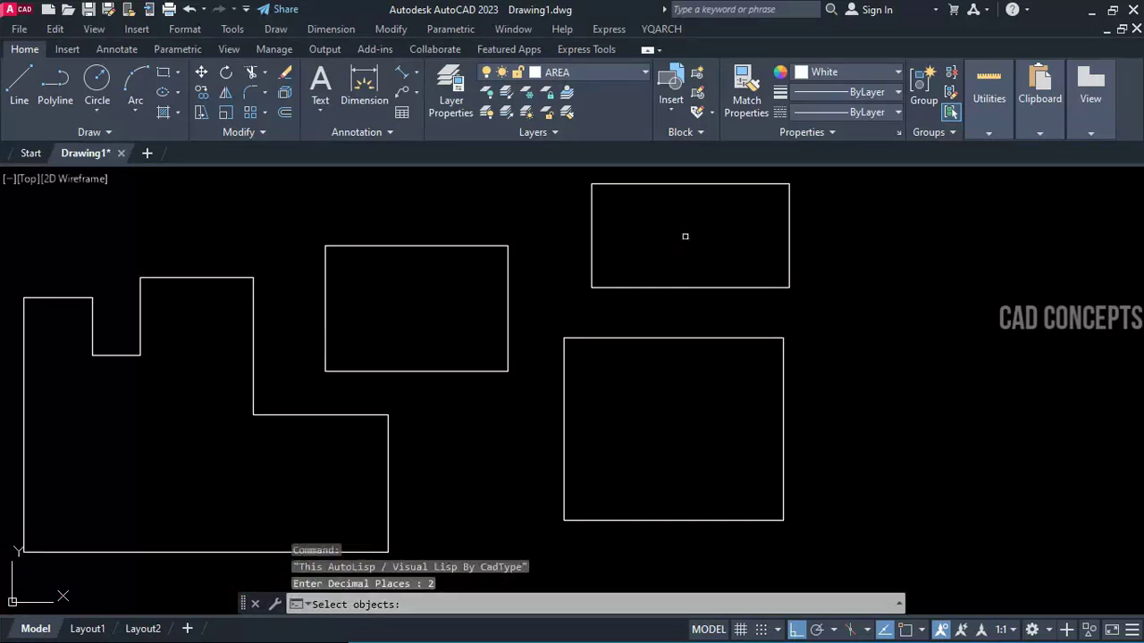
click(685, 236)
click(181, 495)
key(Return)
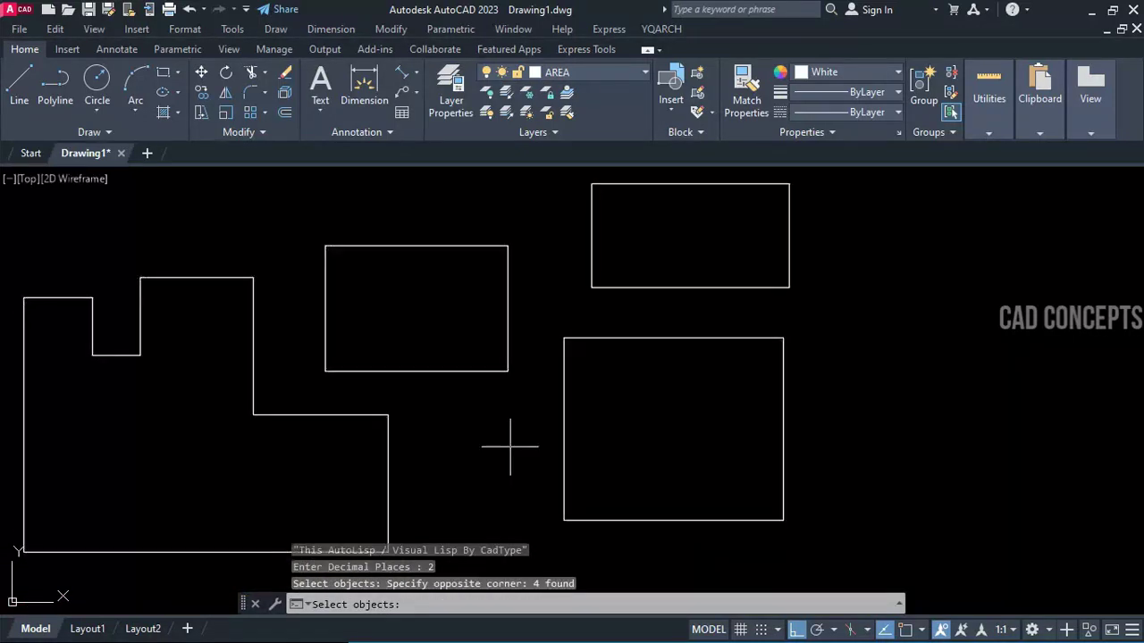
click(853, 188)
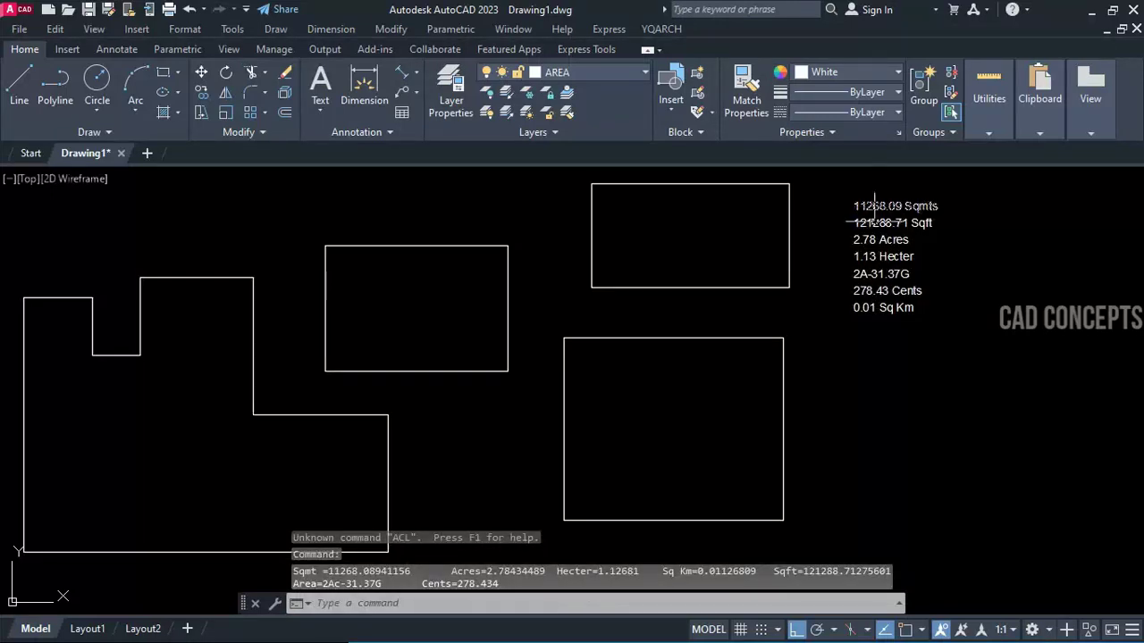
scroll(385, 451, down, 1)
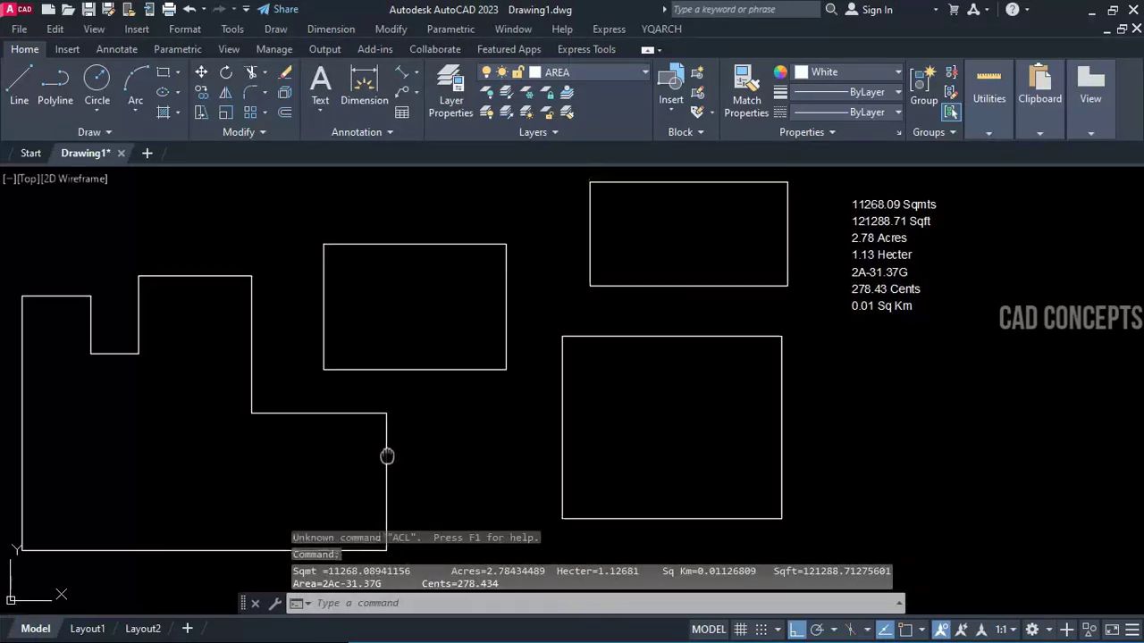
scroll(462, 467, up, 1)
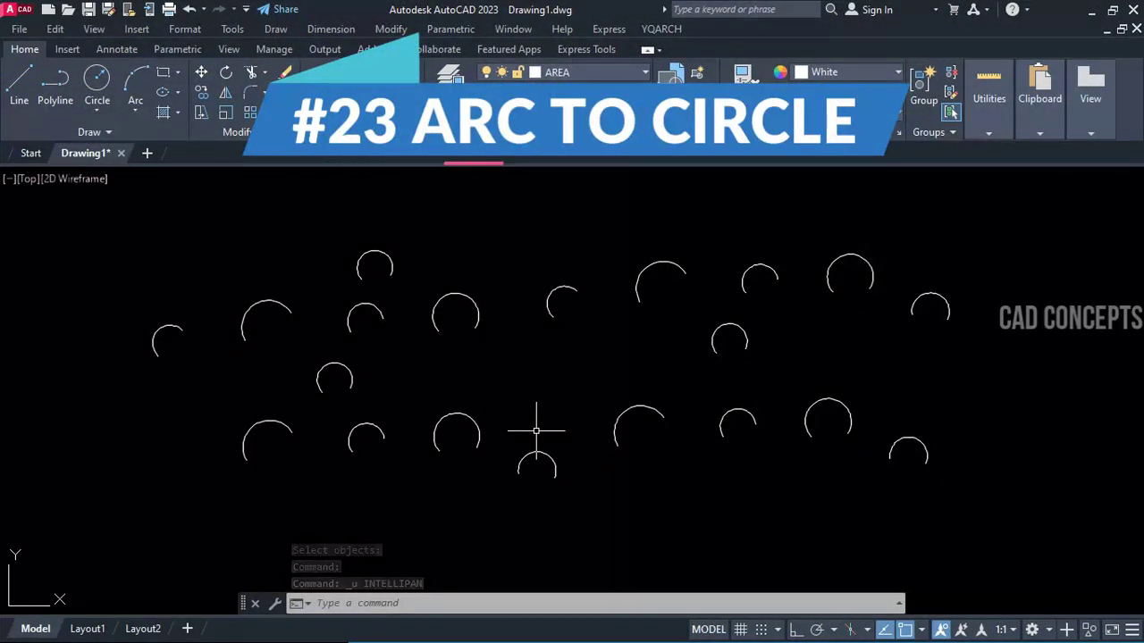
click(80, 496)
key(Escape)
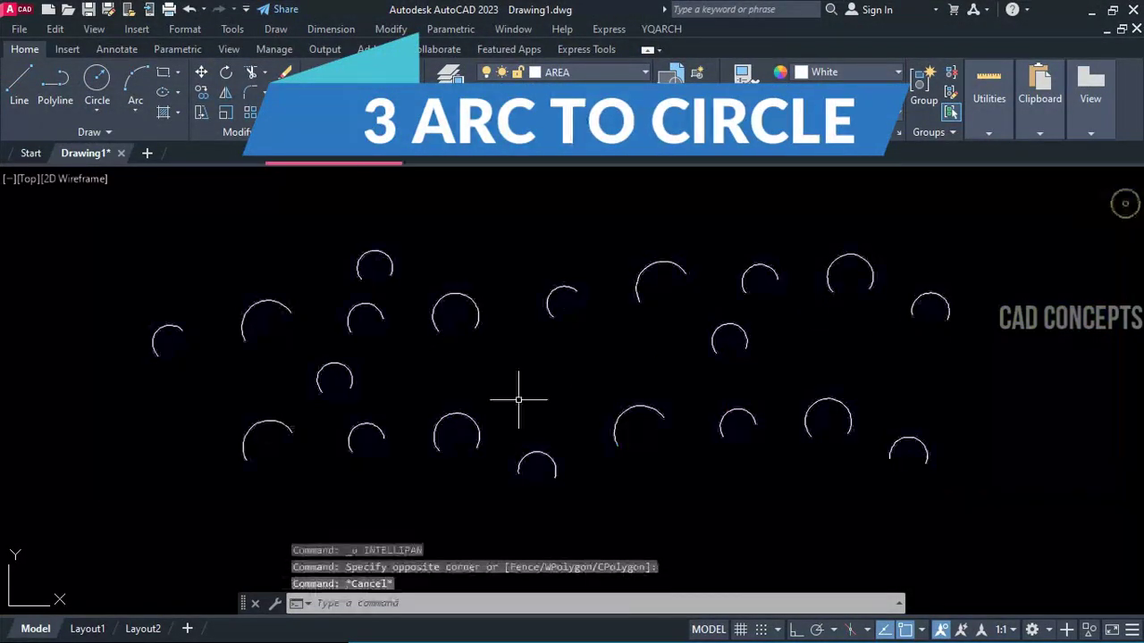
click(455, 312)
key(Escape)
key(Escape)
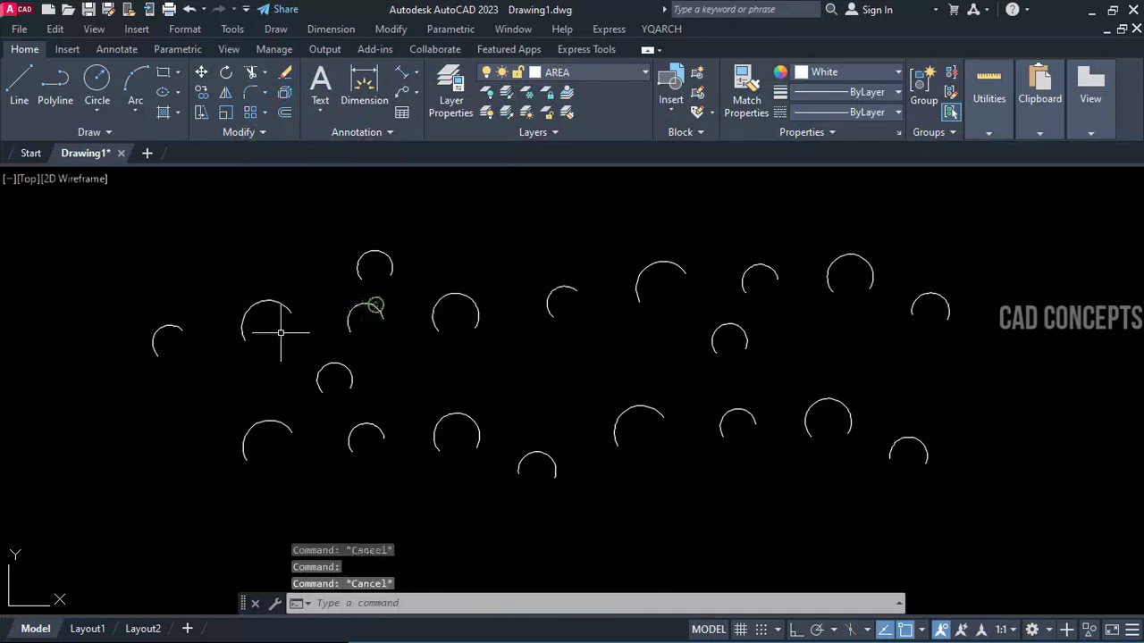
click(226, 277)
Run ATC on all the scattered arcs to convert them into full circles.
text(A)
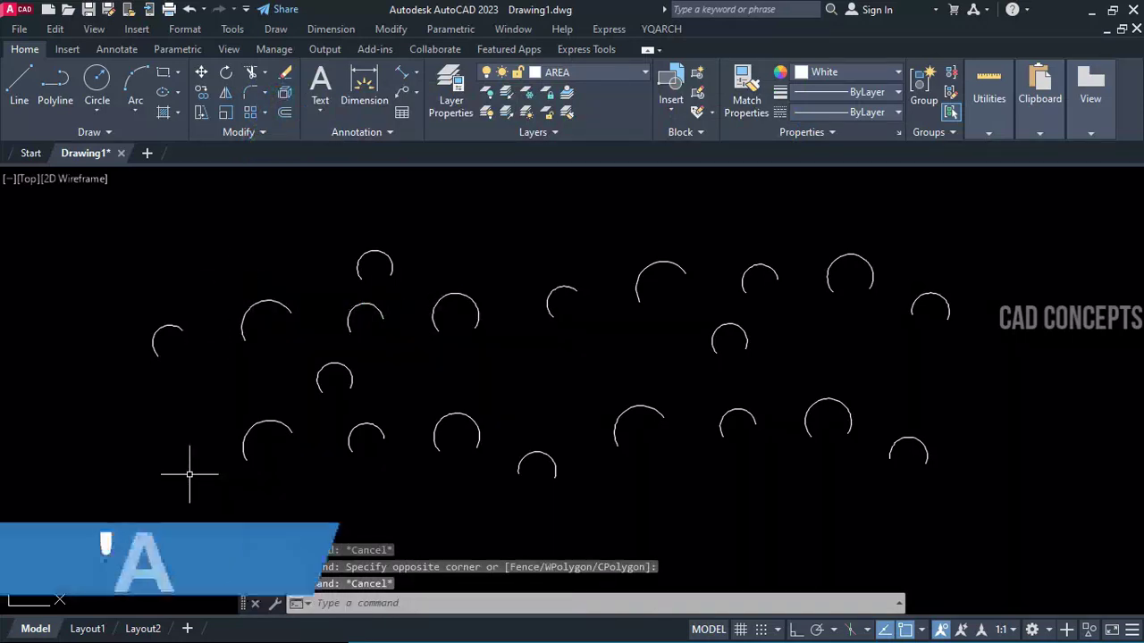
text(TC)
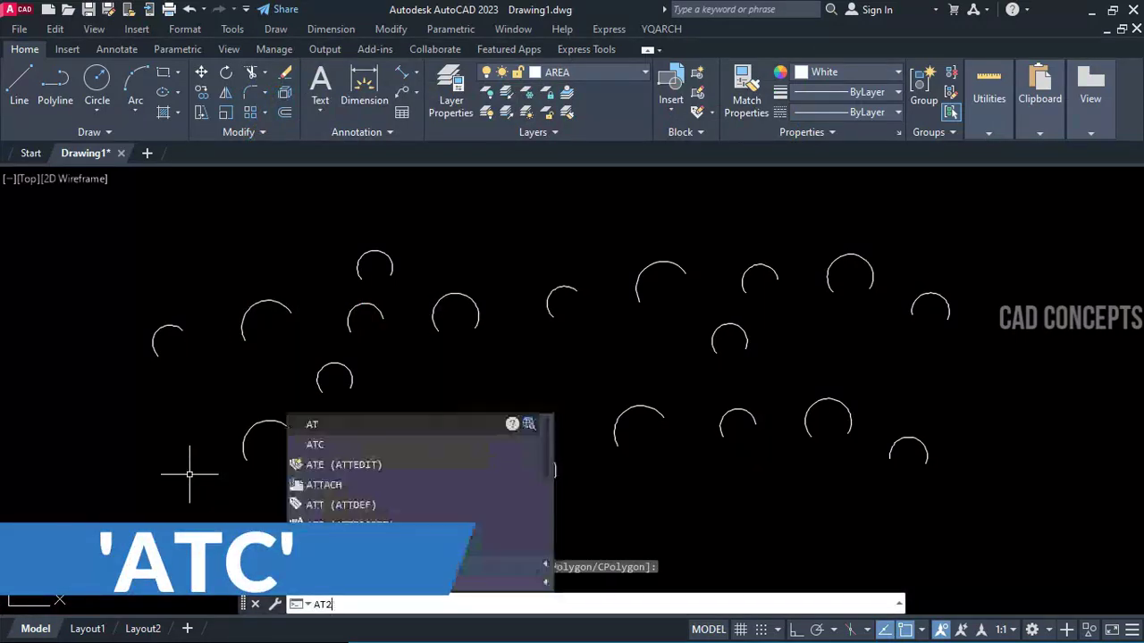
key(BackSpace)
text(C)
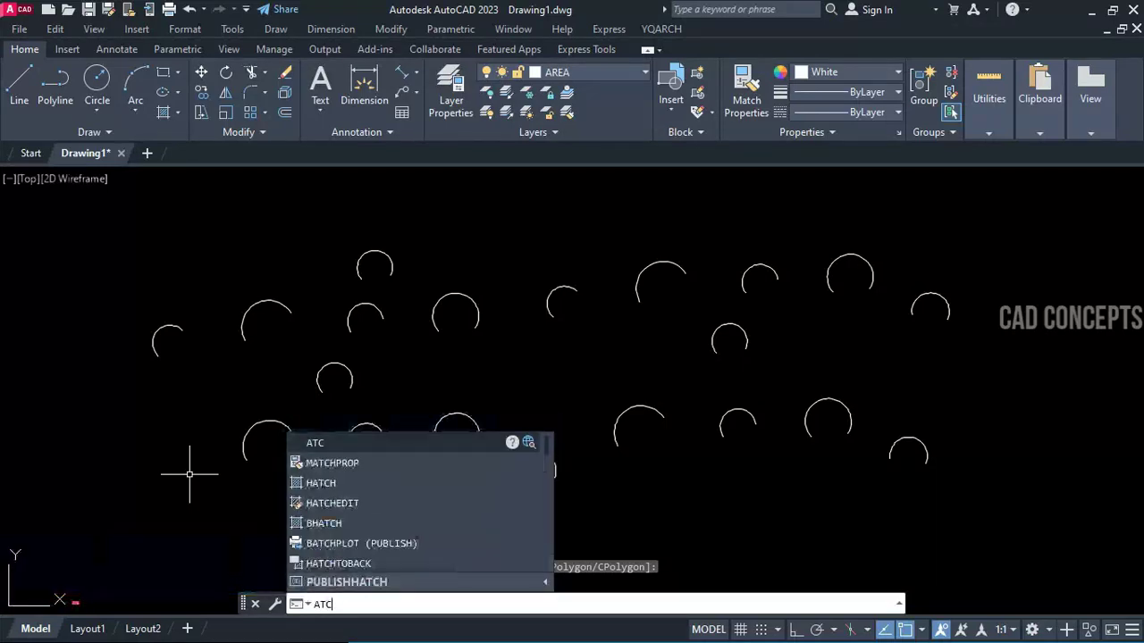
click(308, 445)
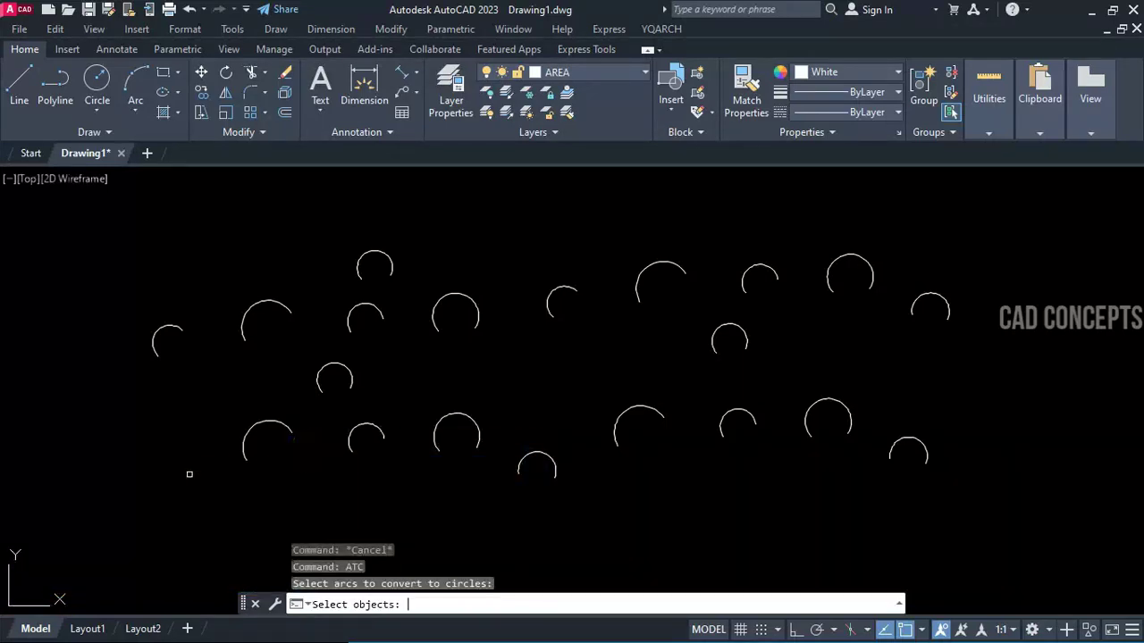
click(1019, 530)
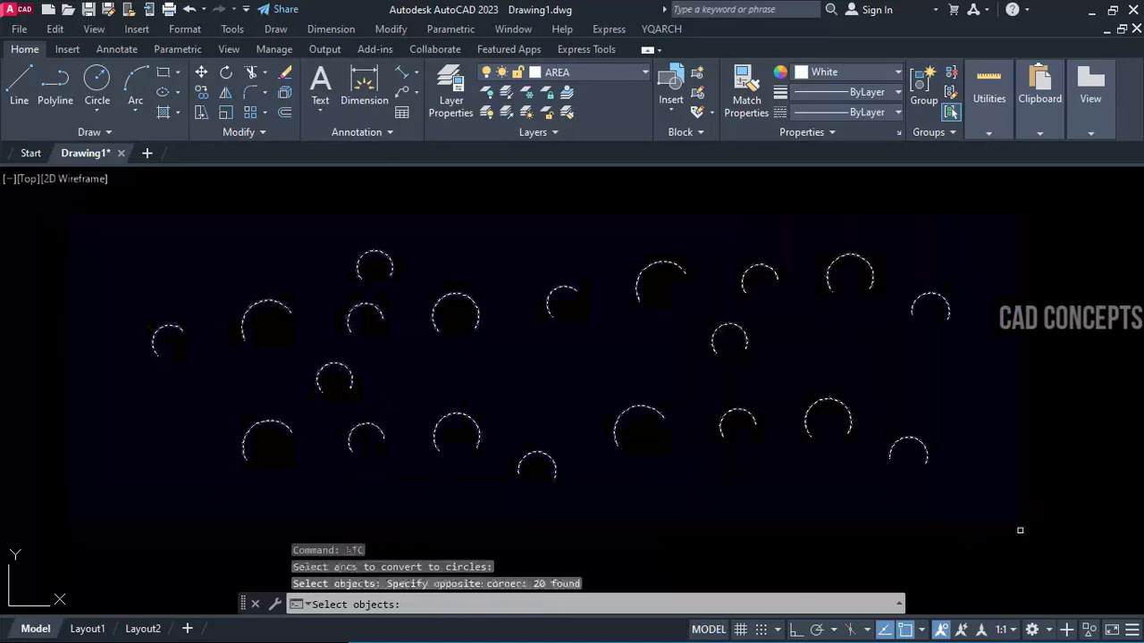
key(Return)
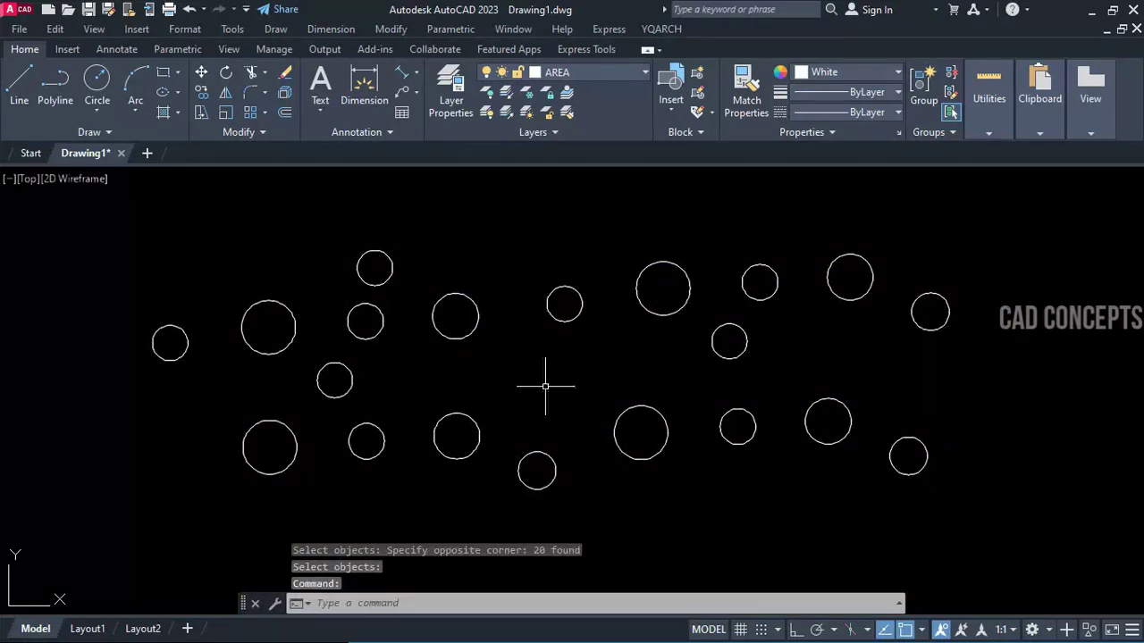
middle_click(309, 308)
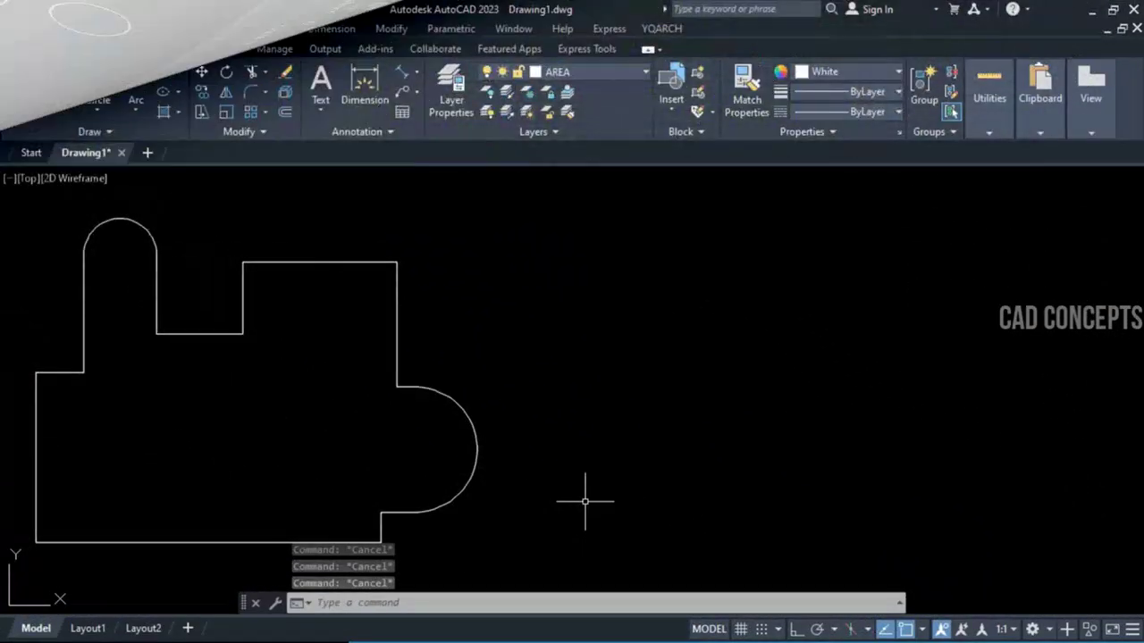
Run TABCORD on the closed polyline with arc segments and place its coordinate table in the empty space to its right.
middle_drag(324, 408, 616, 401)
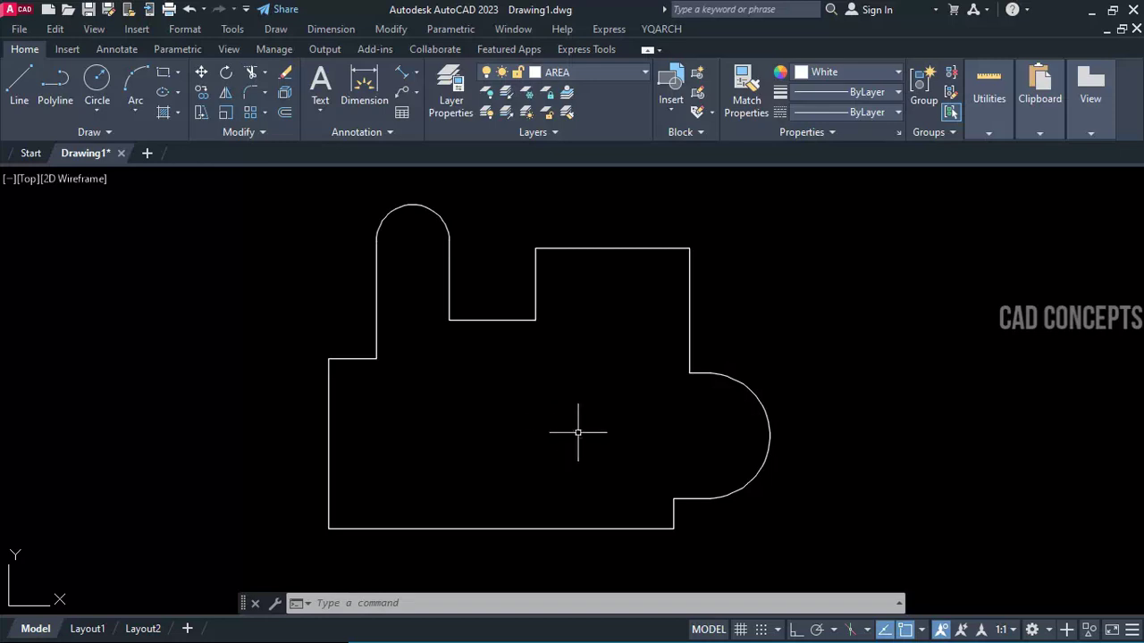
middle_drag(578, 432, 265, 433)
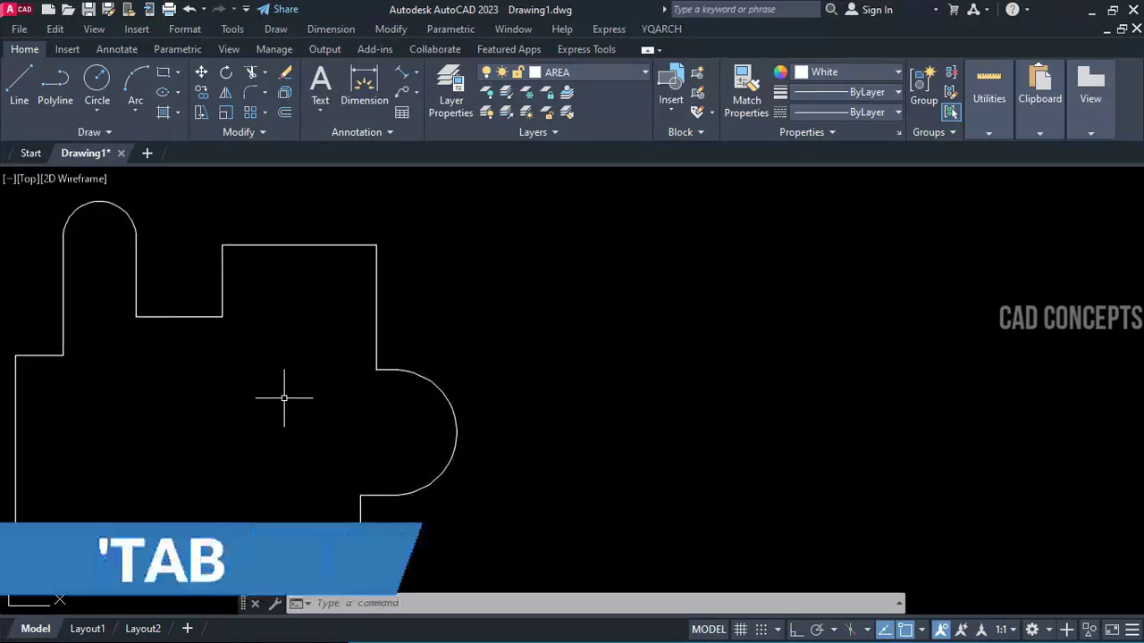
text(TA)
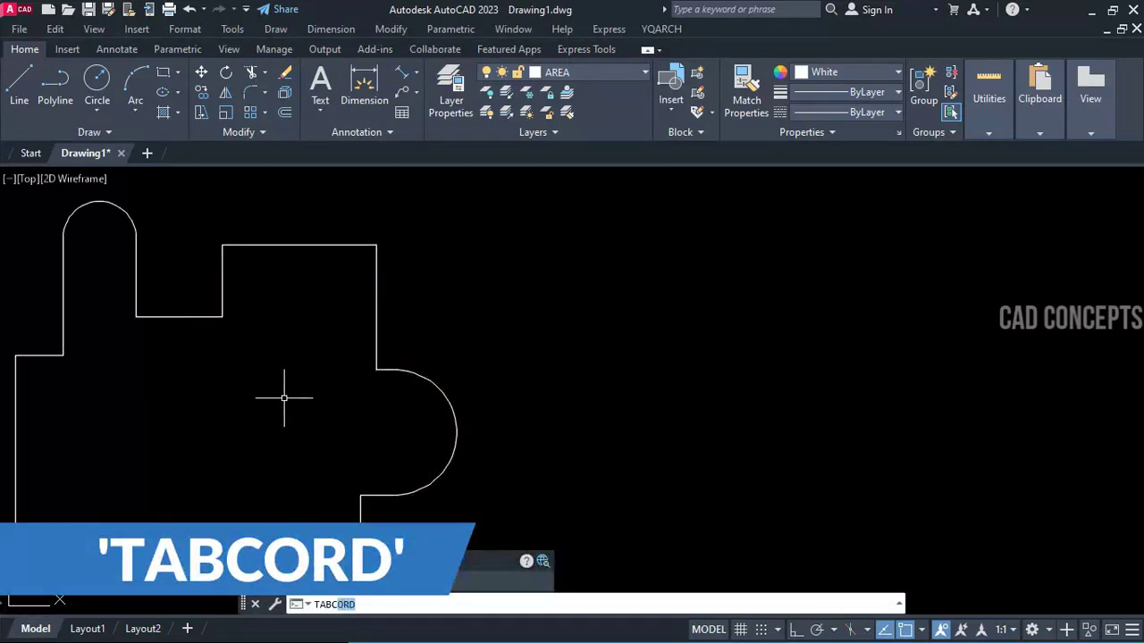
text(BC)
key(Return)
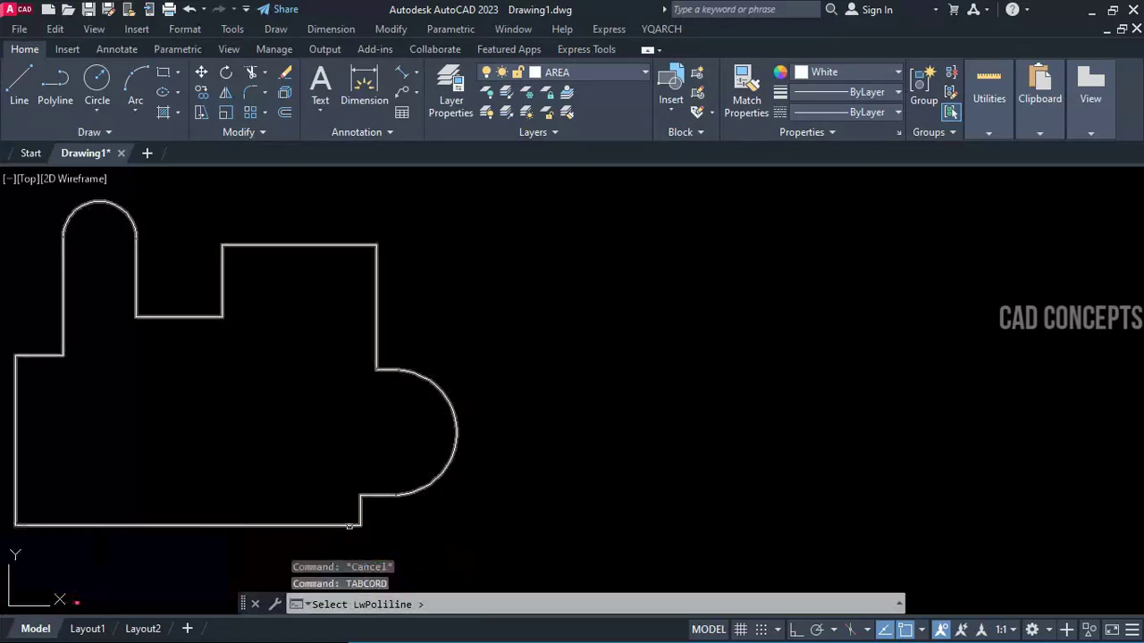
click(349, 525)
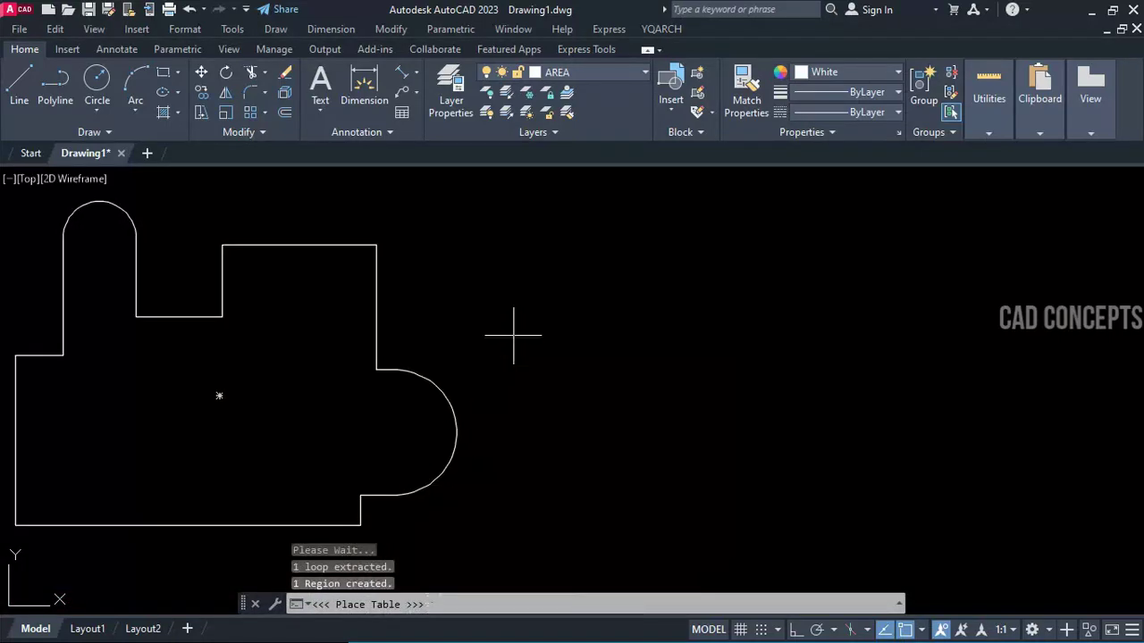
click(490, 265)
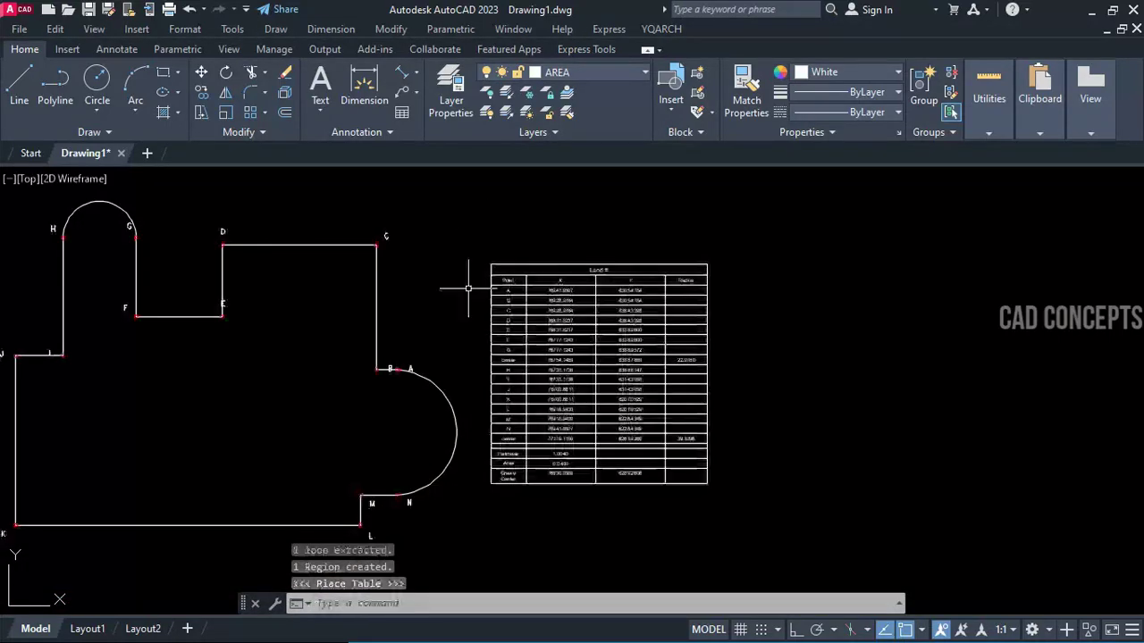
Examine the vertex labels and red markers at points A and B, and the coordinate table beside the polyline.
middle_drag(422, 416, 471, 416)
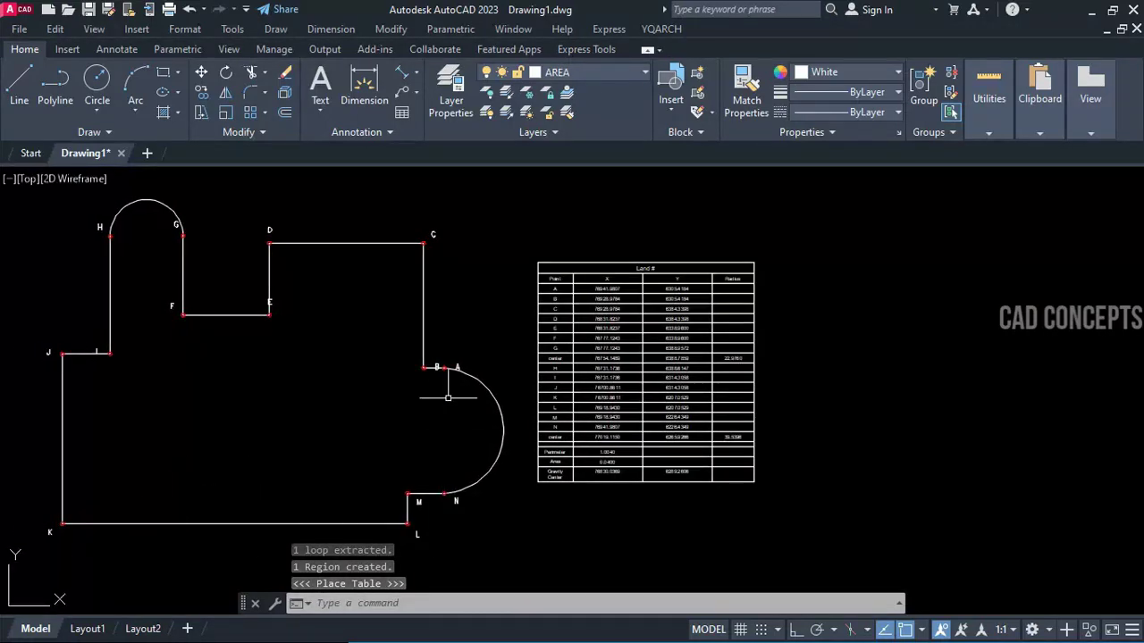
scroll(449, 376, up, 6)
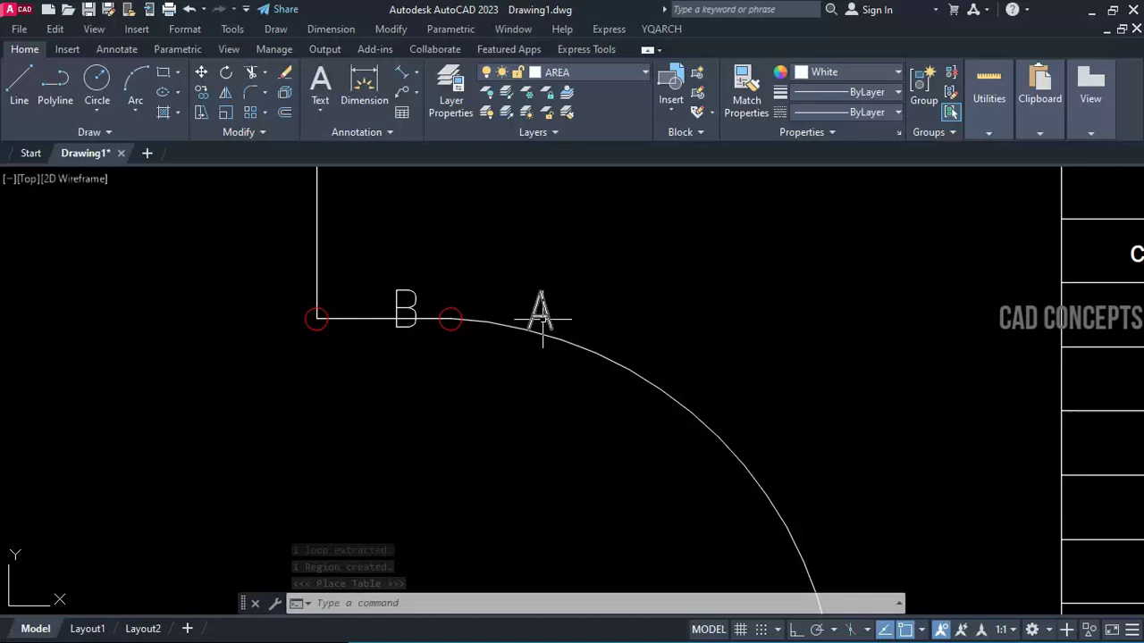
scroll(541, 319, down, 4)
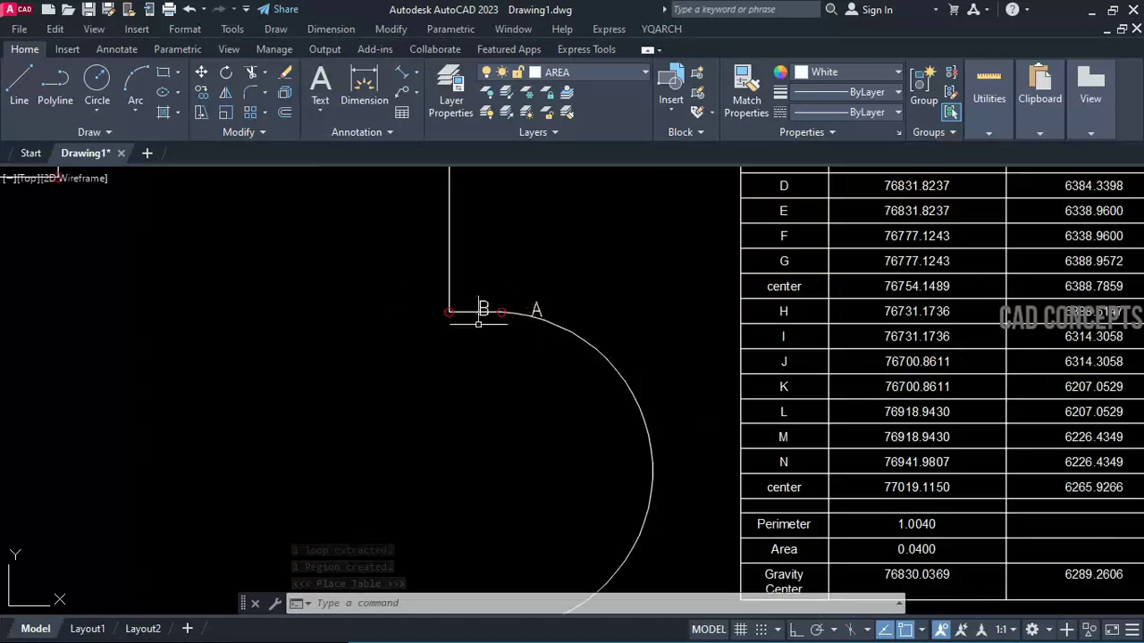
scroll(510, 420, down, 2)
scroll(502, 394, up, 6)
scroll(812, 304, up, 2)
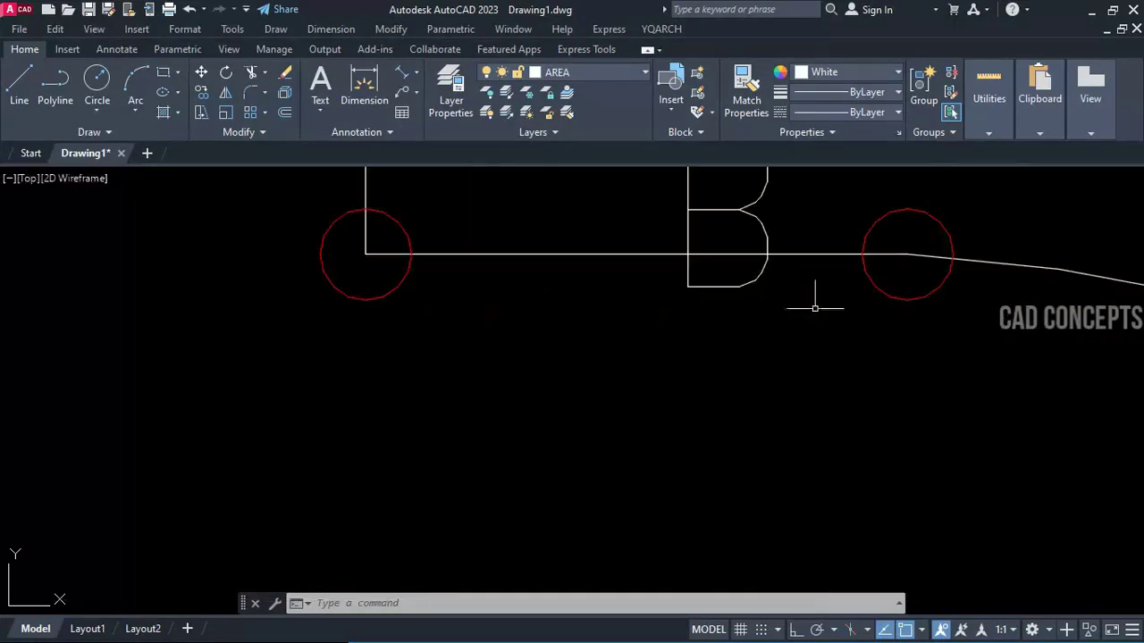
scroll(709, 426, down, 1)
scroll(581, 413, down, 8)
middle_drag(802, 411, 582, 420)
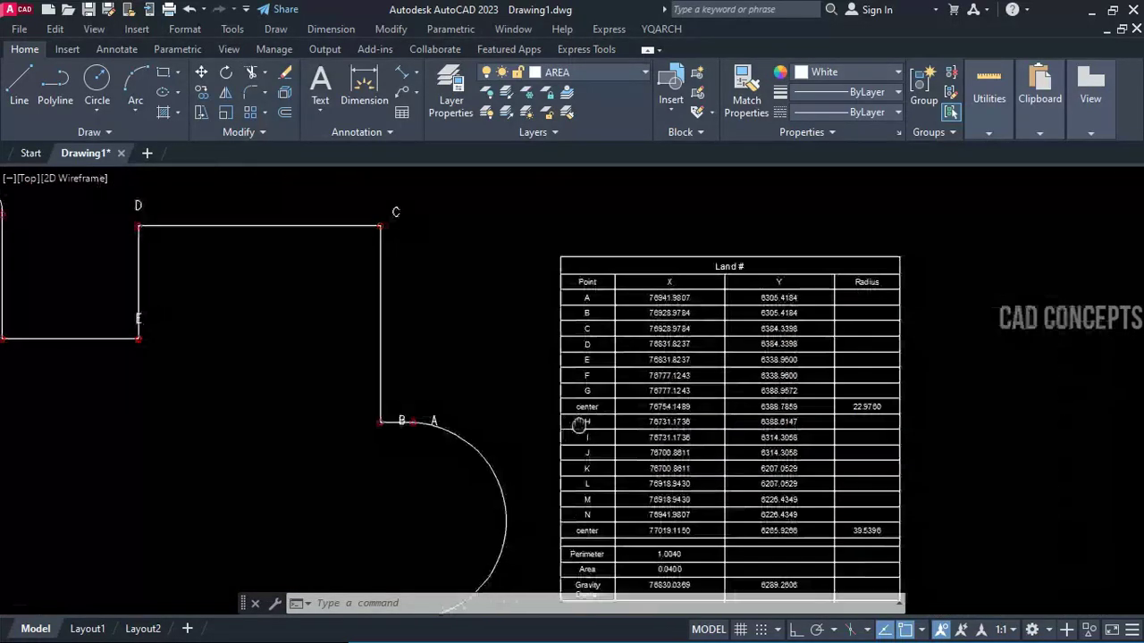
Examine the coordinate table's X, Y and radius columns together with its perimeter, area and gravity center rows.
scroll(813, 286, up, 5)
scroll(402, 315, up, 2)
scroll(467, 286, down, 2)
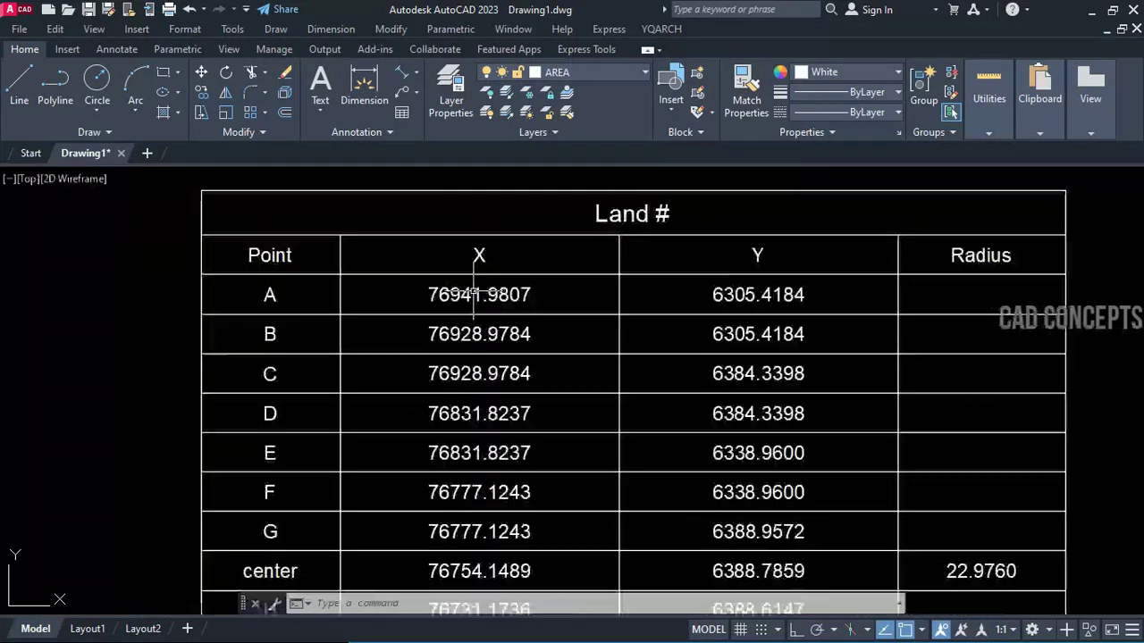
middle_drag(475, 570, 483, 357)
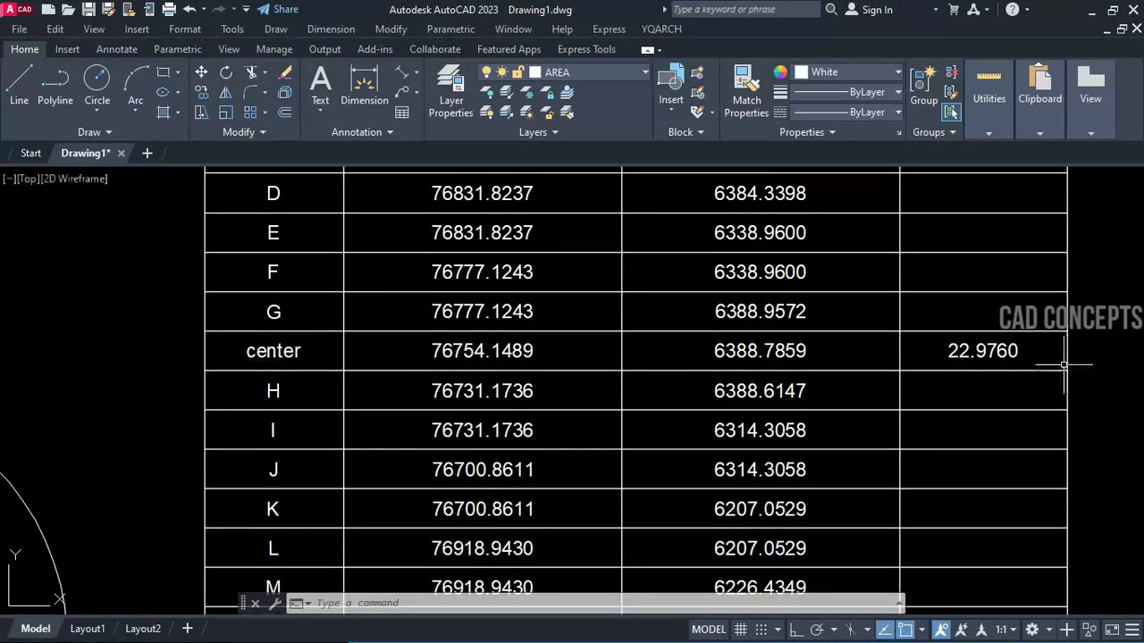
scroll(614, 353, down, 6)
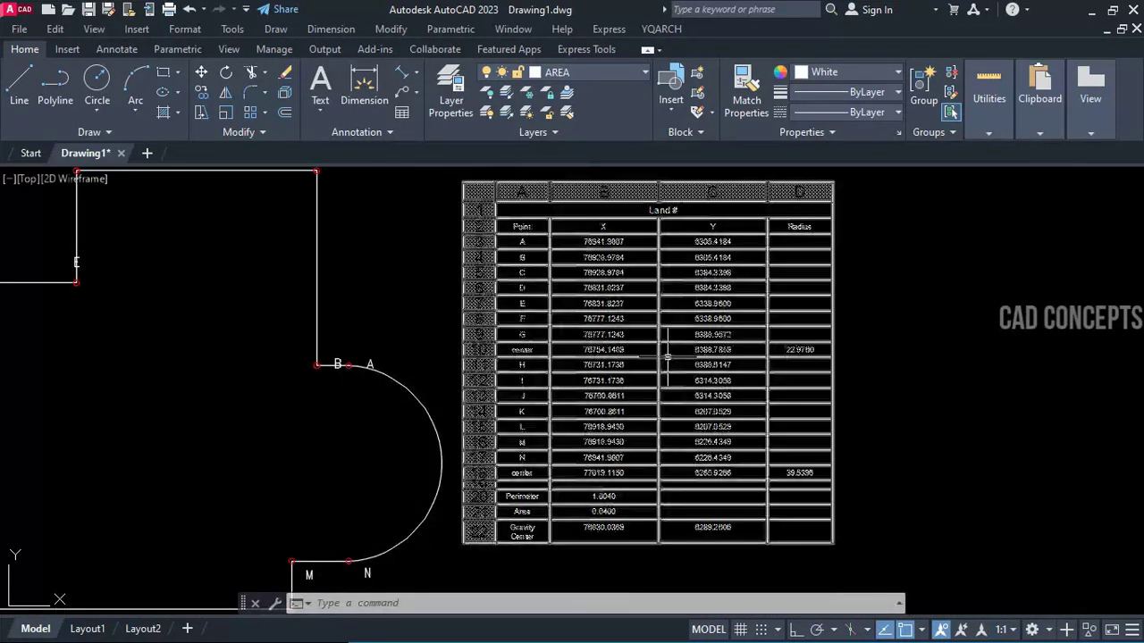
scroll(152, 207, up, 3)
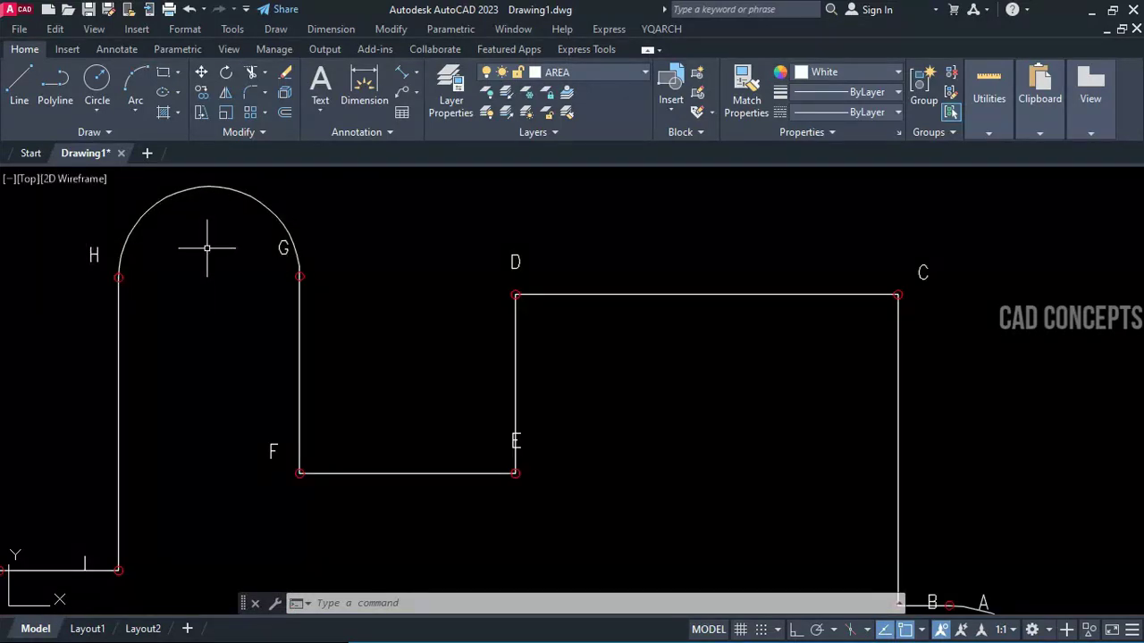
scroll(206, 249, down, 4)
scroll(439, 416, up, 6)
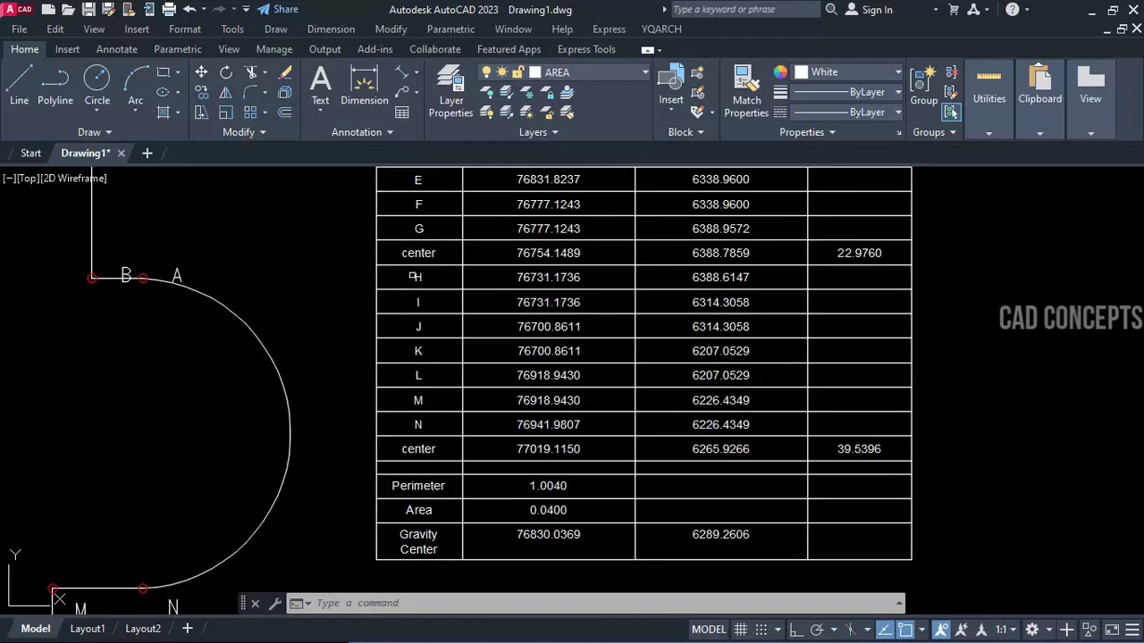
scroll(503, 518, up, 2)
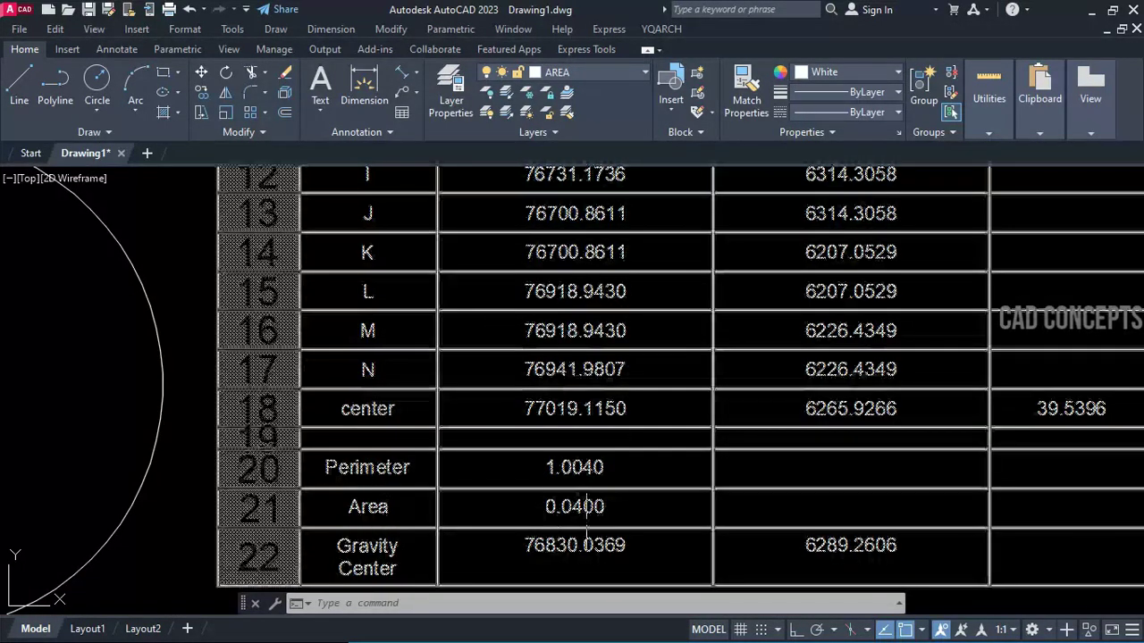
scroll(559, 451, down, 2)
scroll(505, 519, up, 2)
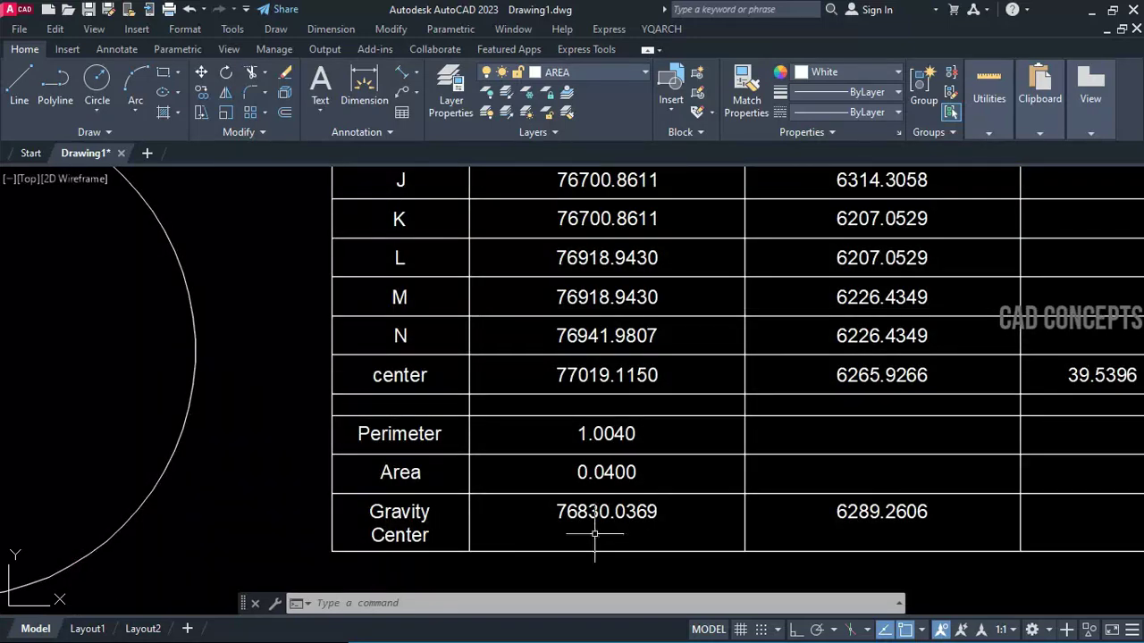
scroll(591, 514, down, 4)
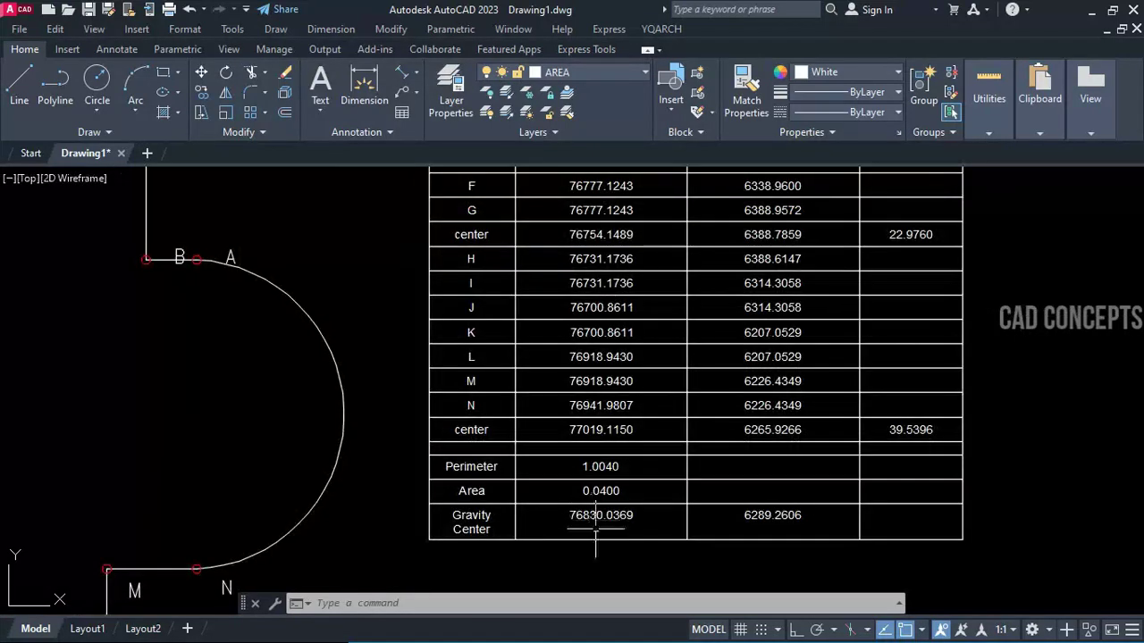
Examine the closed polyline's extent, labelled vertices and arc segments beside the coordinate table.
middle_drag(550, 482, 547, 452)
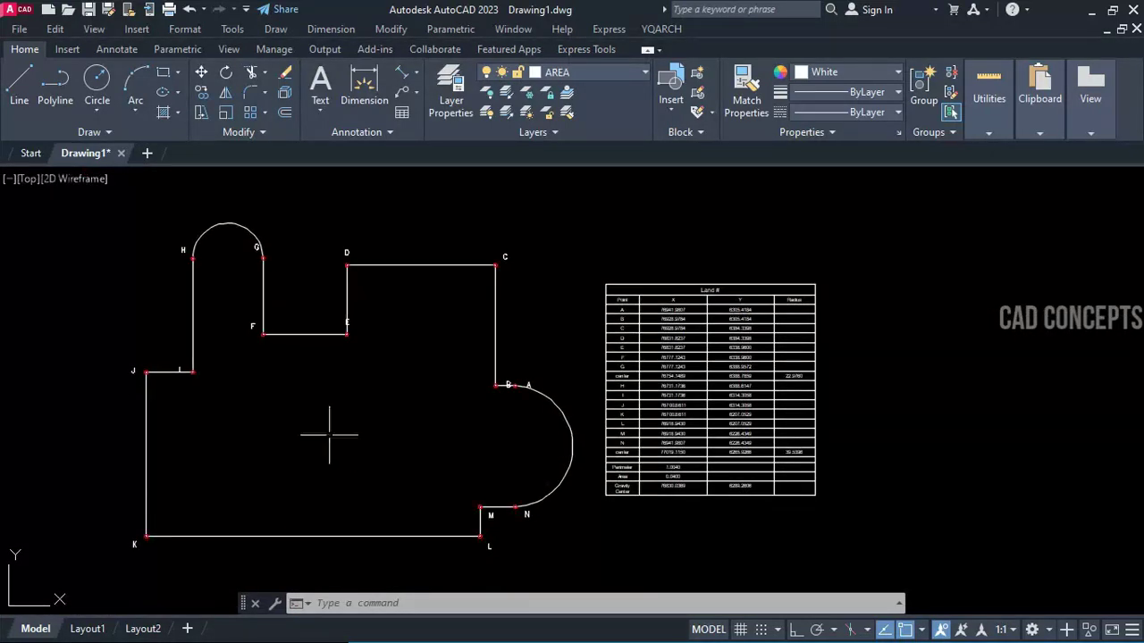
click(492, 322)
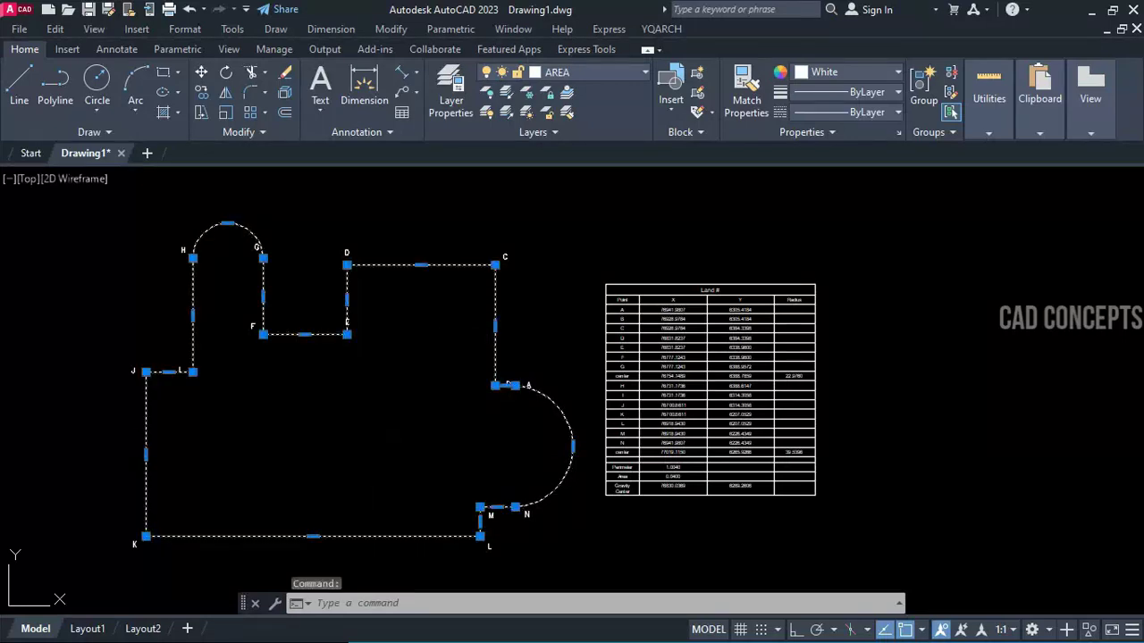
key(Escape)
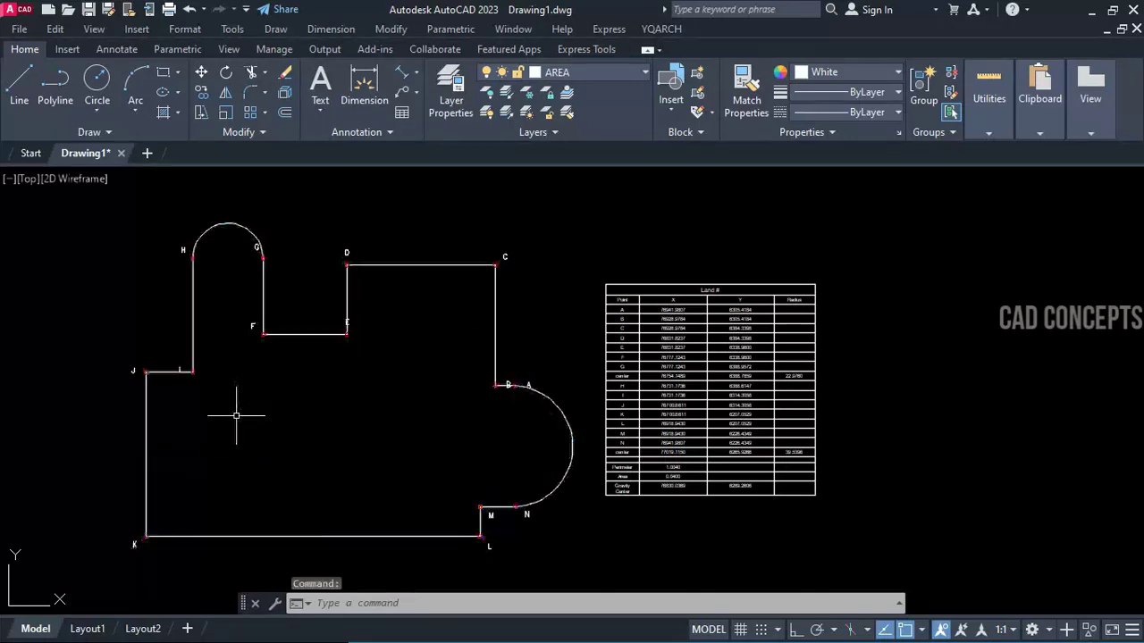
scroll(242, 325, up, 6)
scroll(242, 325, down, 4)
scroll(449, 477, down, 3)
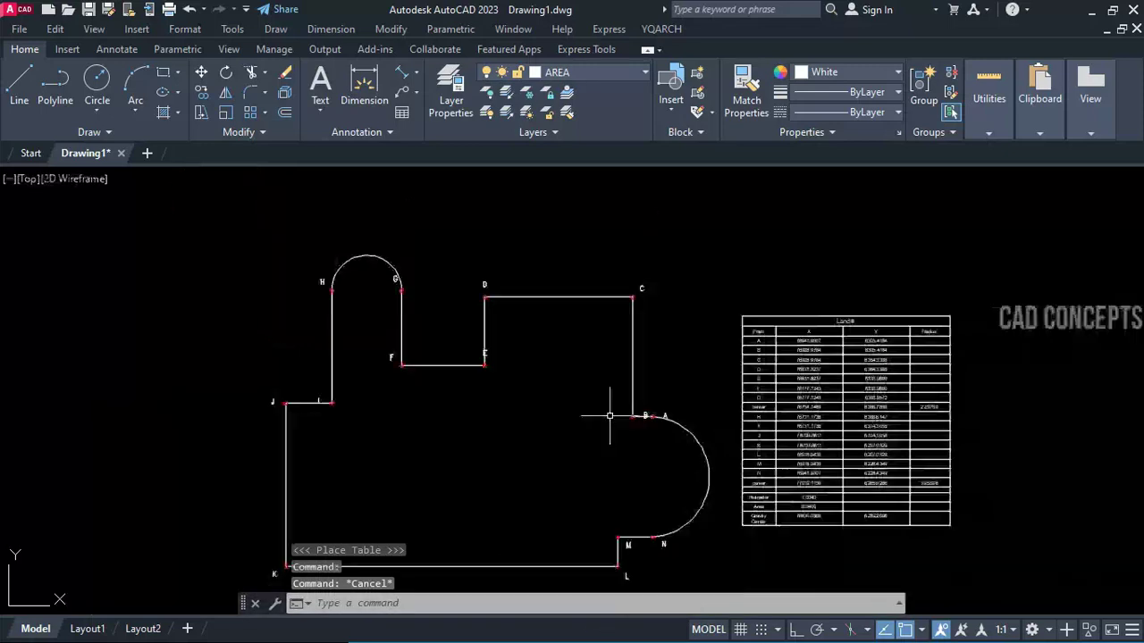
scroll(634, 518, up, 5)
scroll(472, 439, down, 5)
middle_drag(500, 437, 472, 451)
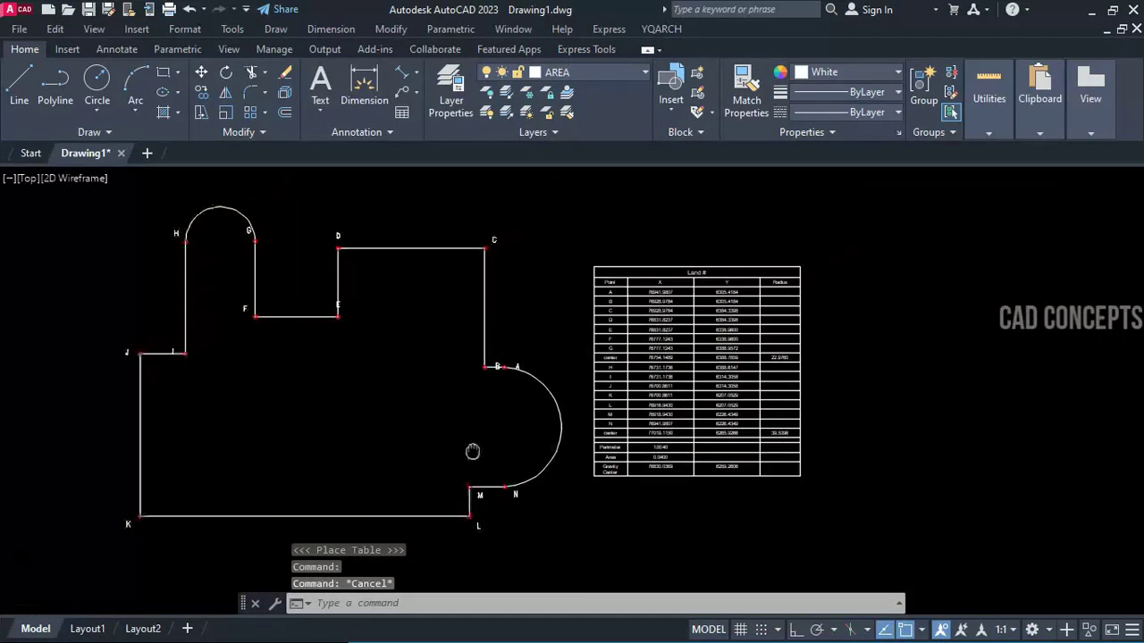
scroll(442, 425, up, 2)
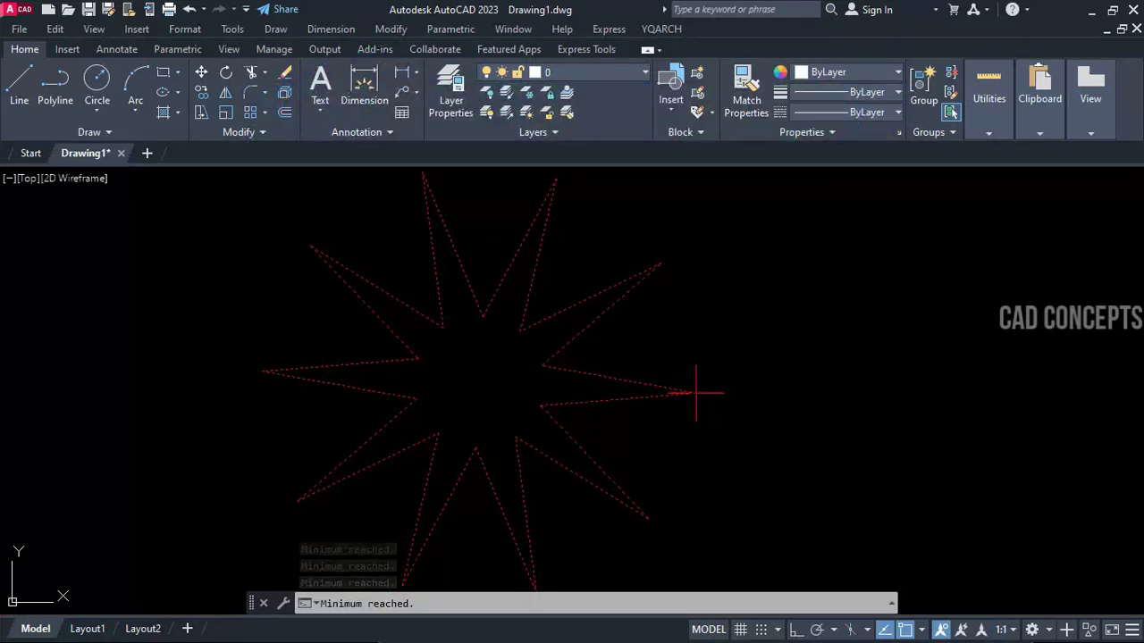
Run STAR from a center in the empty drawing area and increase the previewed star's number of points.
key(Escape)
text(star)
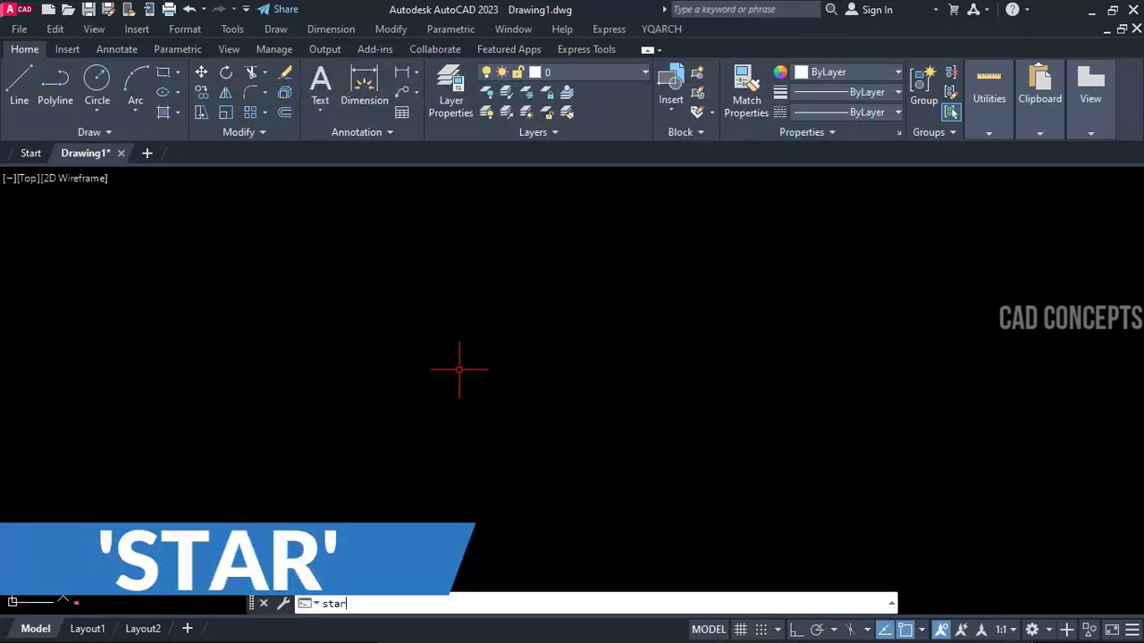
key(Return)
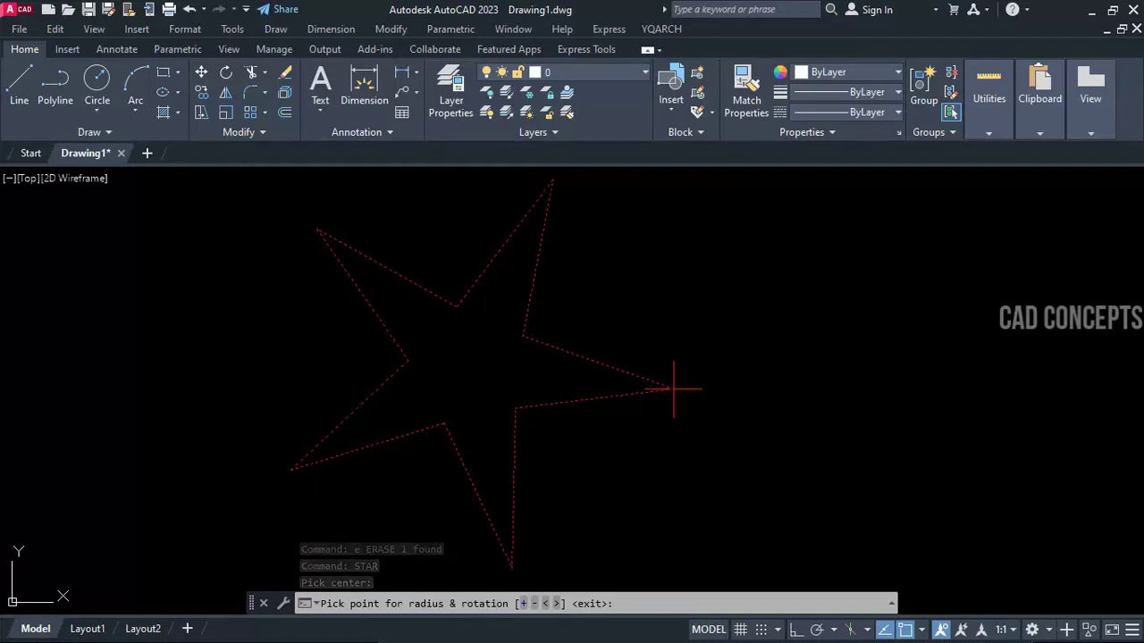
key(plus)
key(plus)
key(plus)
key(plus)
key(plus)
key(plus)
key(plus)
key(plus)
key(plus)
key(plus)
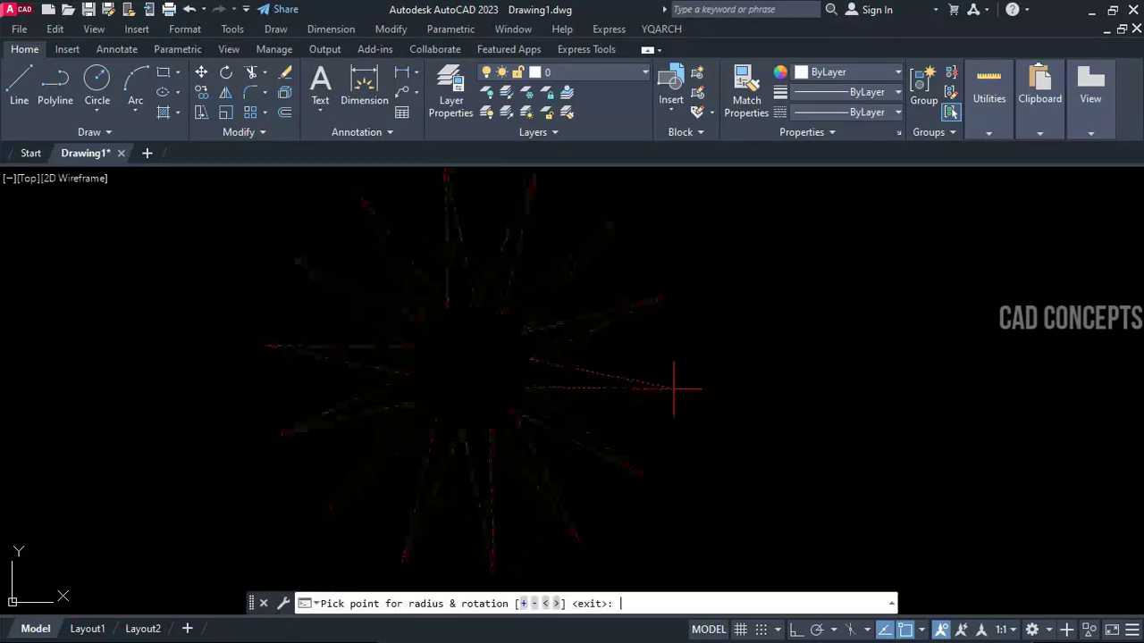
Reduce the star to three points and place it by picking its radius and rotation point.
key(minus)
key(minus)
key(minus)
key(minus)
key(minus)
key(minus)
key(minus)
key(minus)
key(minus)
key(minus)
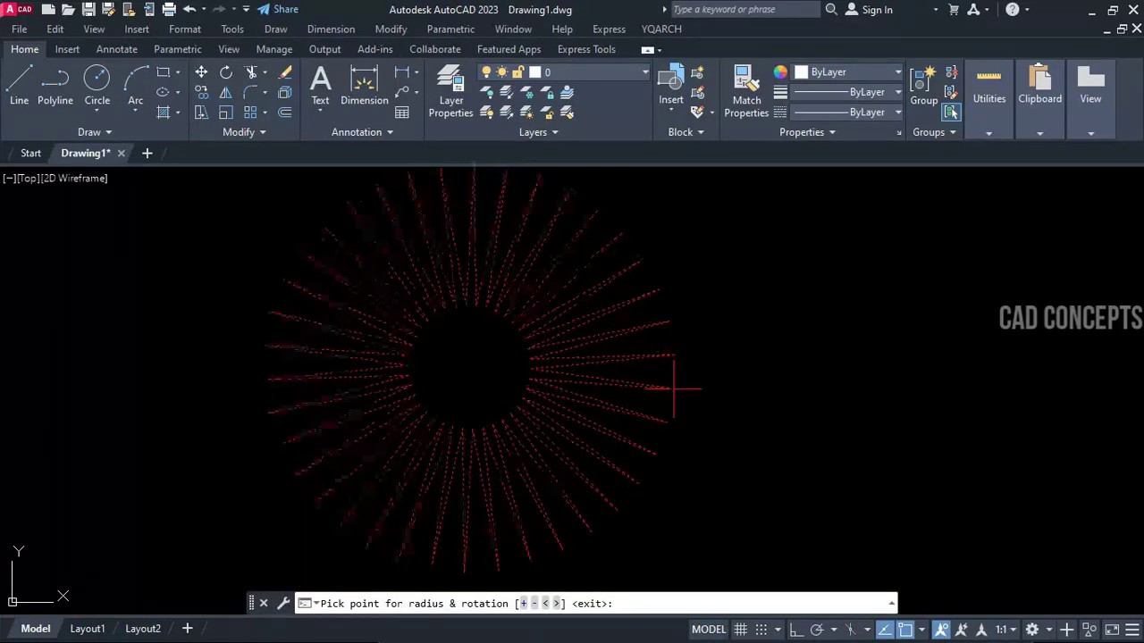
key(minus)
key(minus)
key(minus)
key(minus)
key(minus)
key(minus)
key(minus)
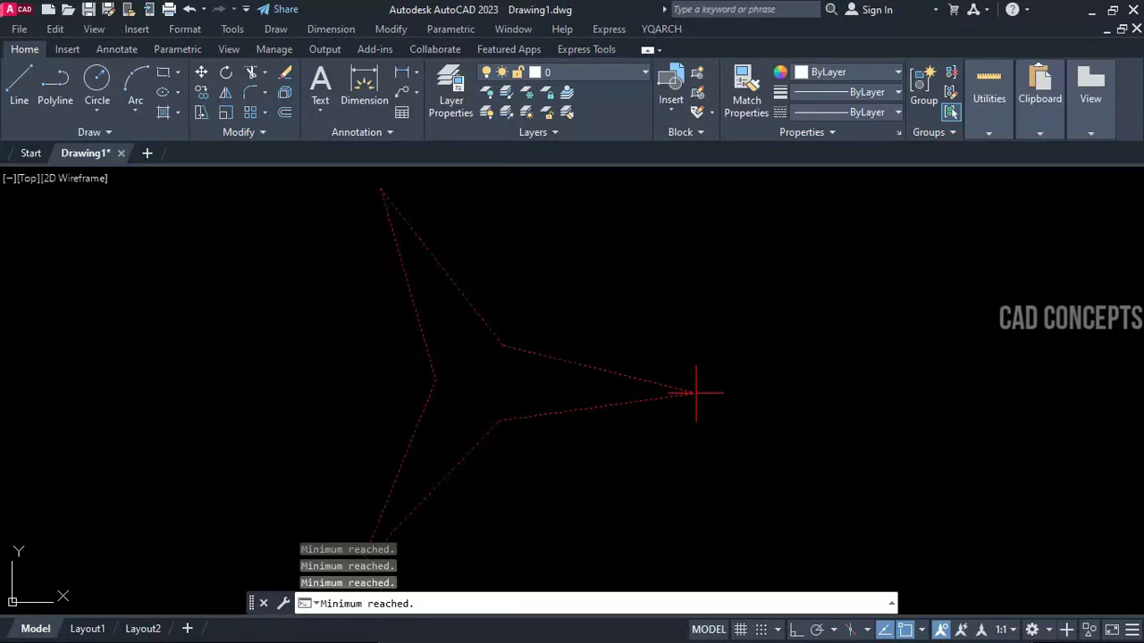
click(697, 393)
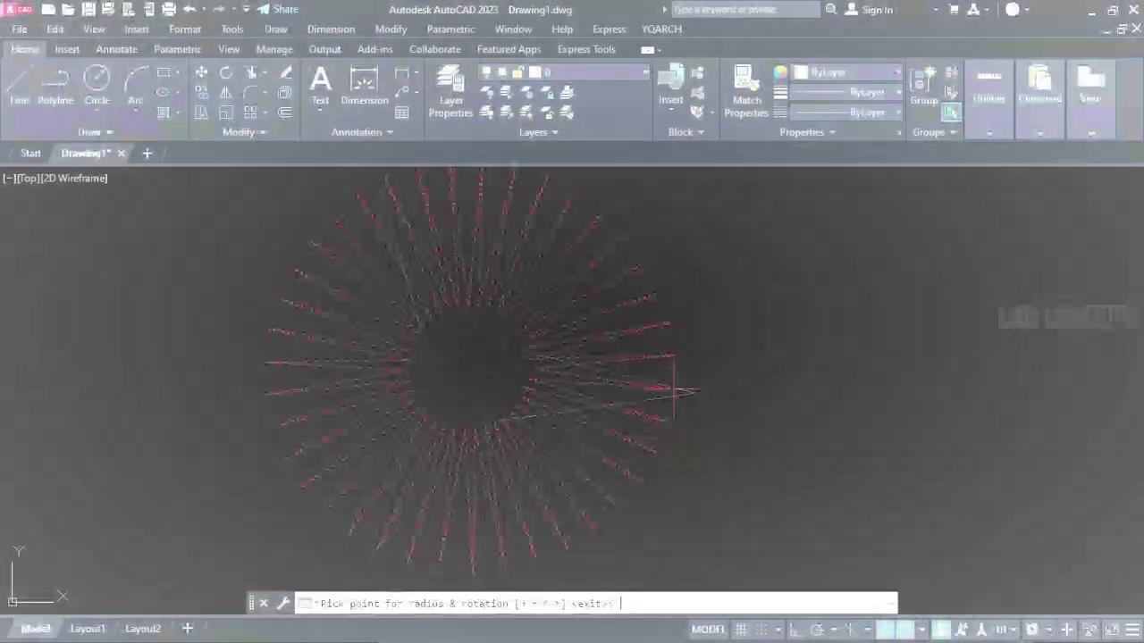
Reduce the new star preview to the minimum number of points and raise its point count again.
key(minus)
key(minus)
key(minus)
key(minus)
key(minus)
key(minus)
key(minus)
key(minus)
key(plus)
key(plus)
key(plus)
key(plus)
key(plus)
key(plus)
key(plus)
key(plus)
key(plus)
key(plus)
key(plus)
key(plus)
key(plus)
key(plus)
key(plus)
key(plus)
key(plus)
key(plus)
key(plus)
key(plus)
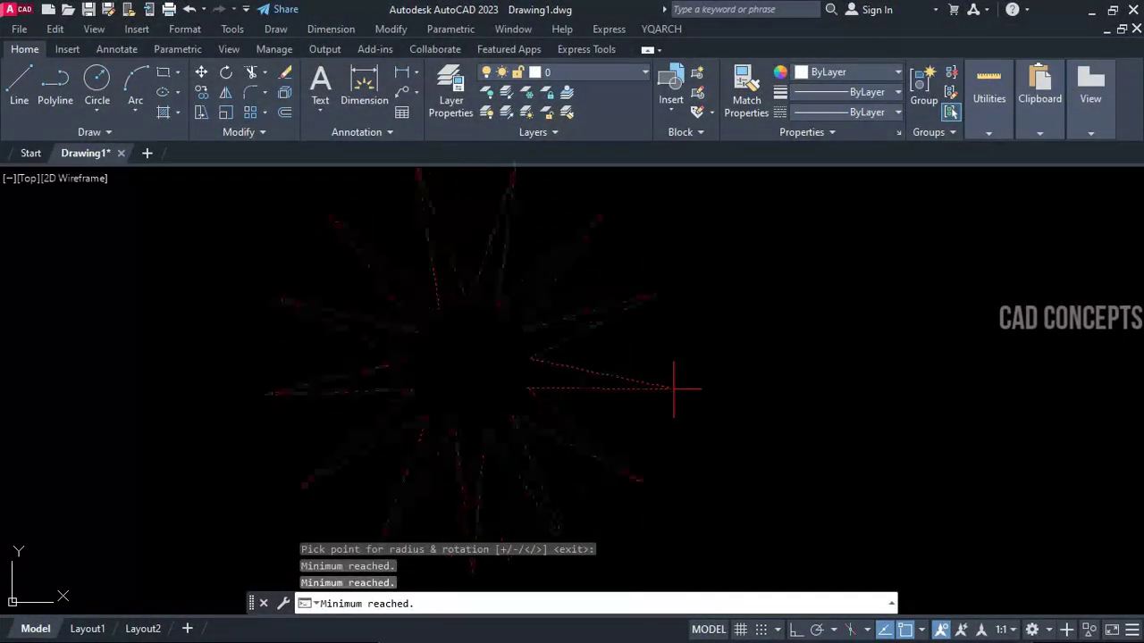
key(plus)
key(plus)
key(plus)
key(plus)
key(plus)
key(plus)
key(plus)
key(plus)
key(plus)
key(plus)
key(plus)
key(plus)
key(plus)
key(plus)
key(plus)
key(plus)
key(plus)
key(plus)
key(plus)
key(plus)
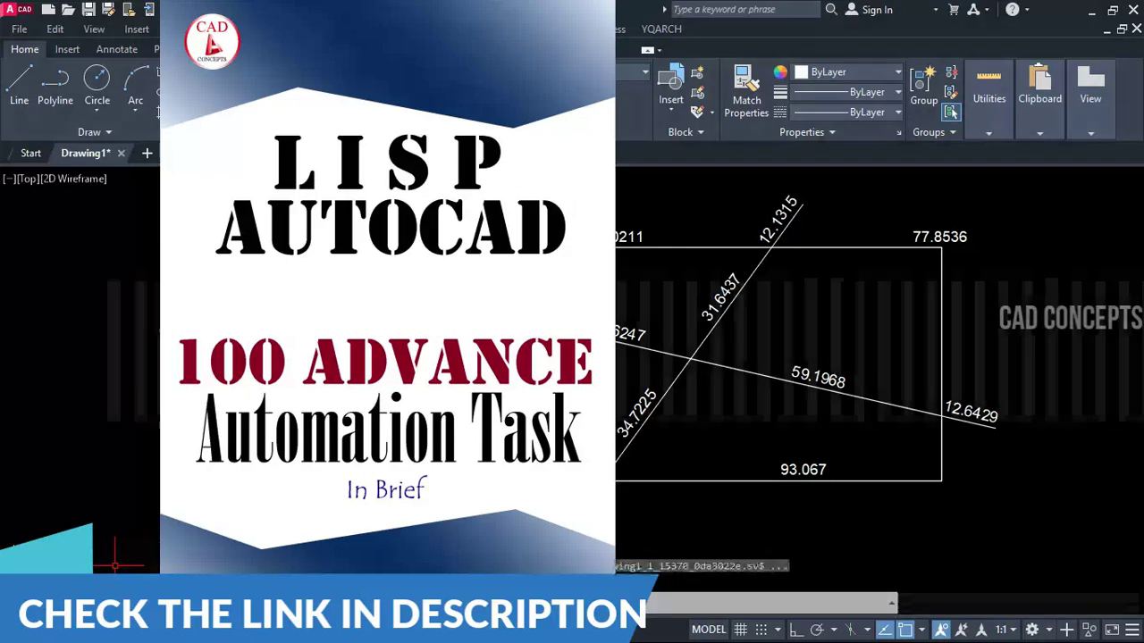
Undo the striped pattern and the dashed double-line offsets along the polyline, back to the plain path.
middle_drag(912, 554, 722, 454)
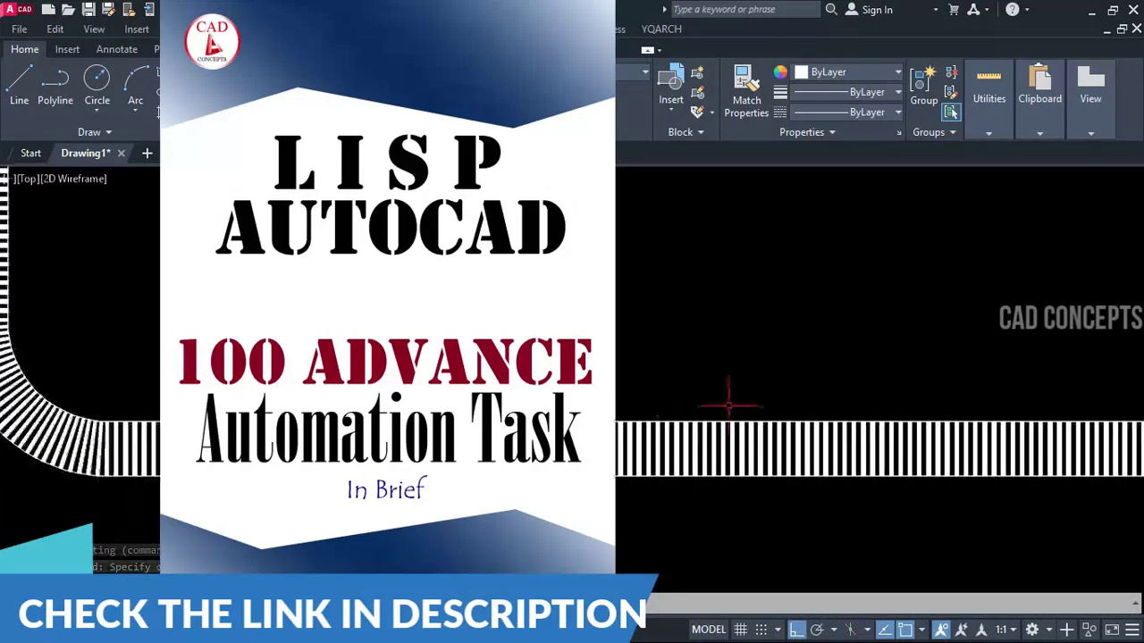
key(ctrl+z)
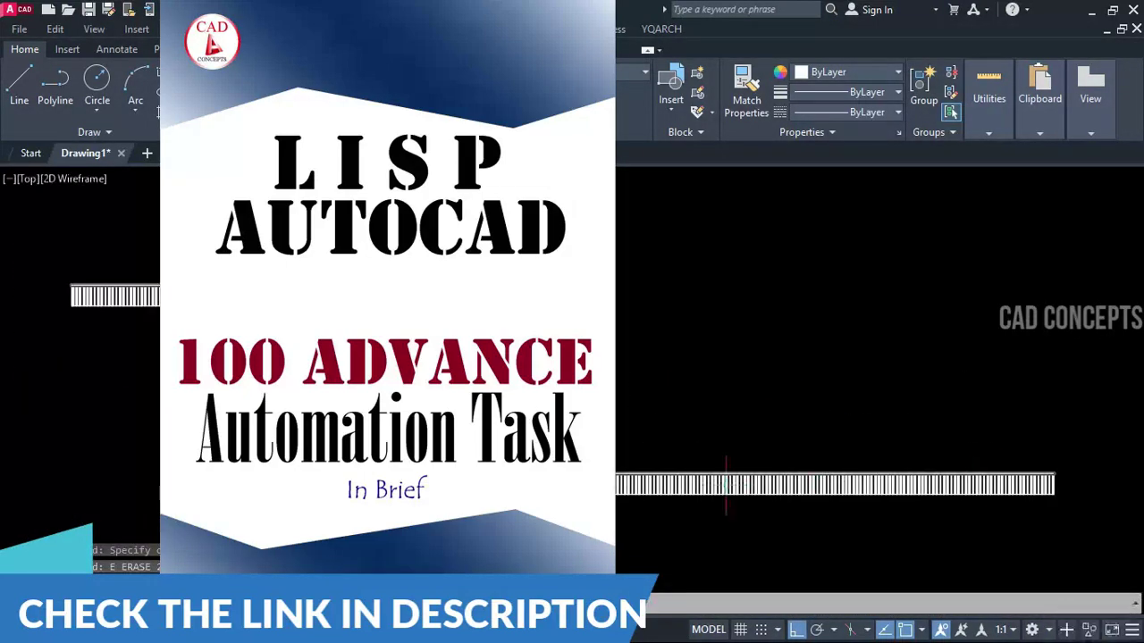
key(ctrl+z)
key(ctrl+z)
key(ctrl+z)
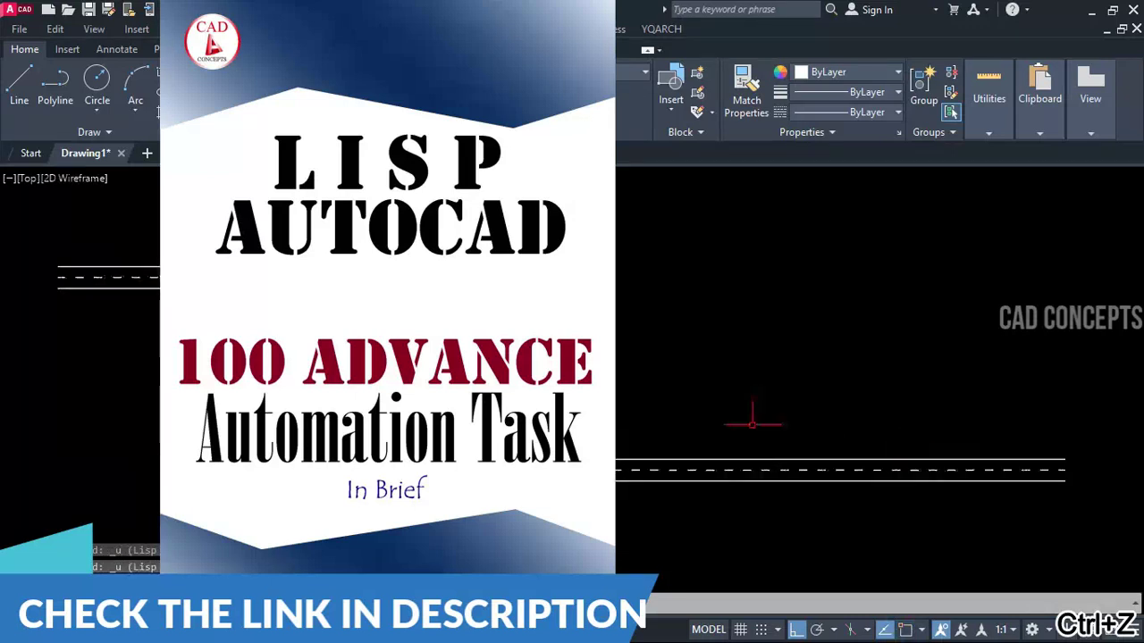
key(ctrl+z)
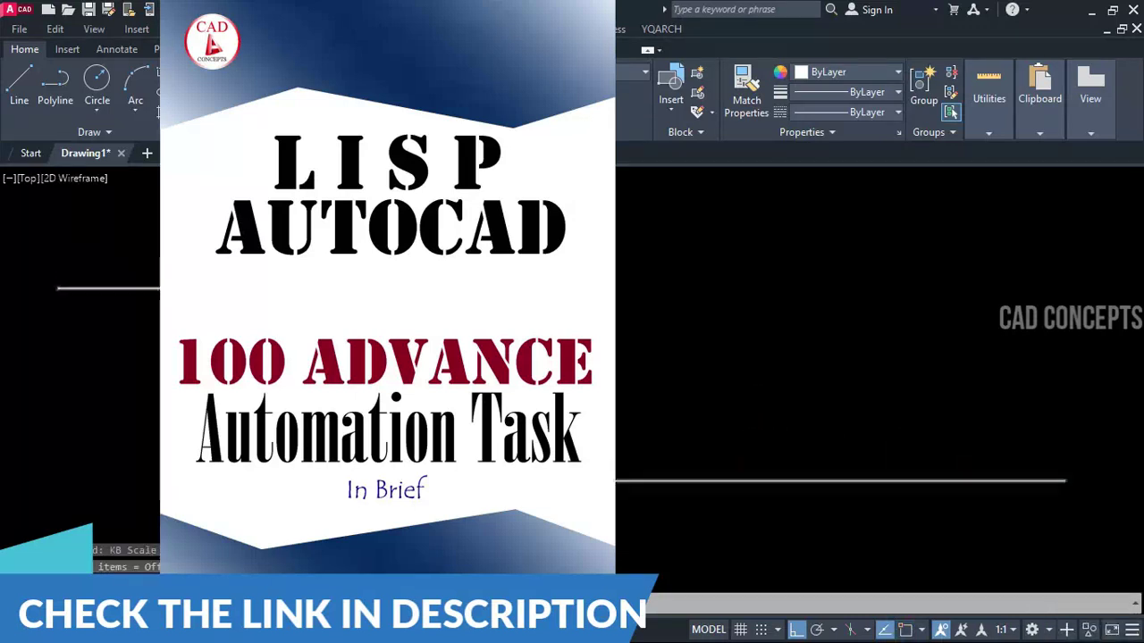
key(Return)
key(Return)
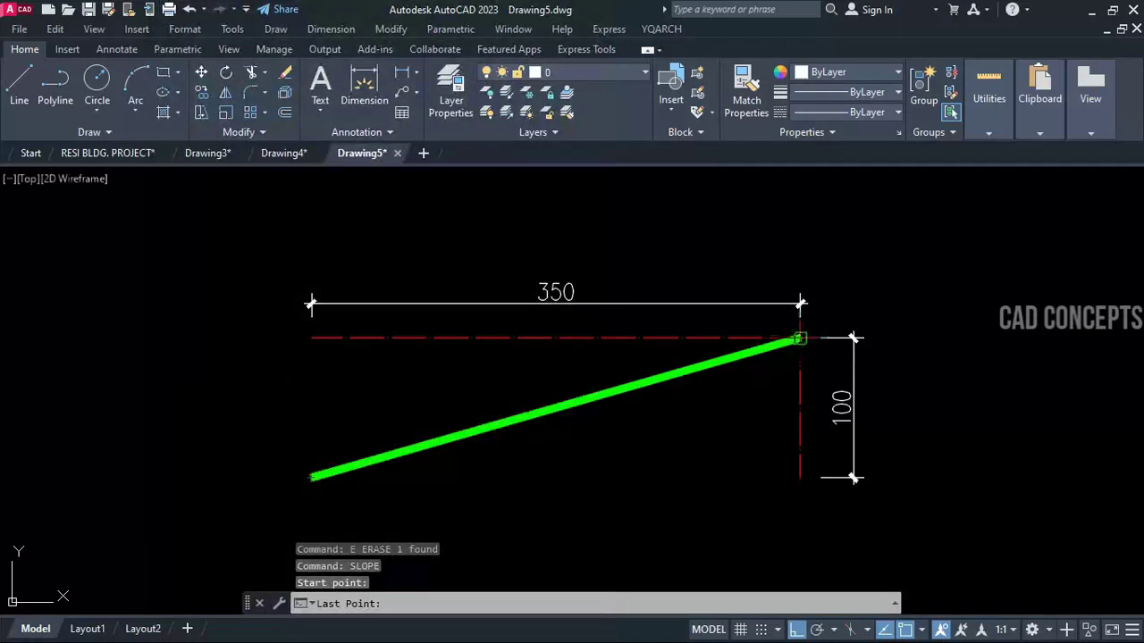
Use SLOPE to label the green inclined line above it and the horizontal dashed line at its upper left.
click(799, 339)
click(515, 384)
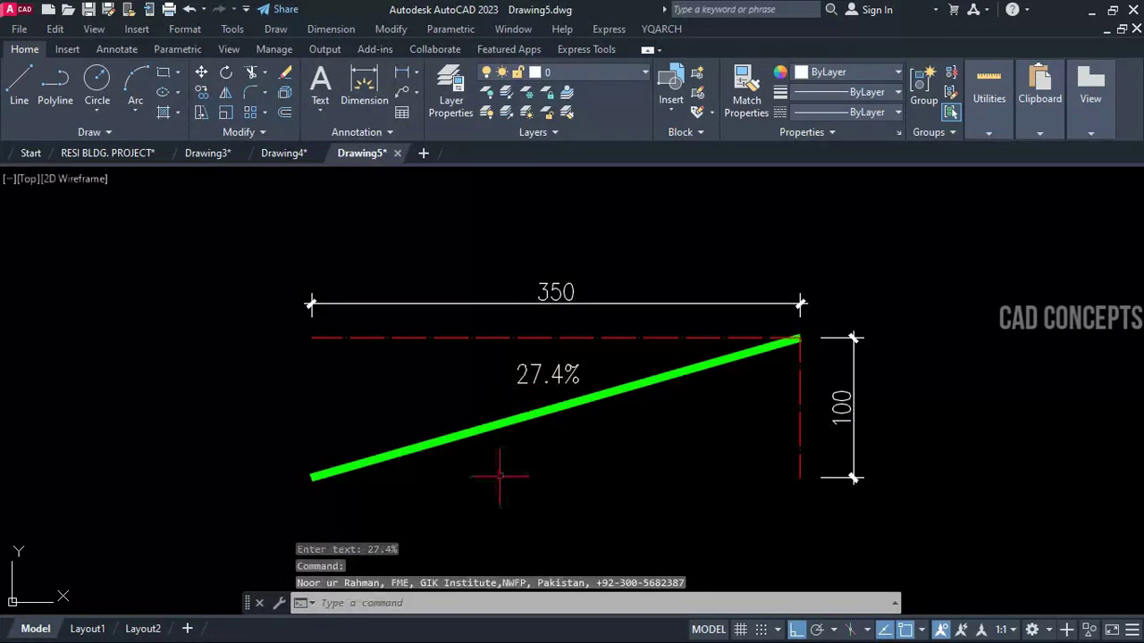
key(Return)
click(312, 477)
click(800, 339)
click(241, 275)
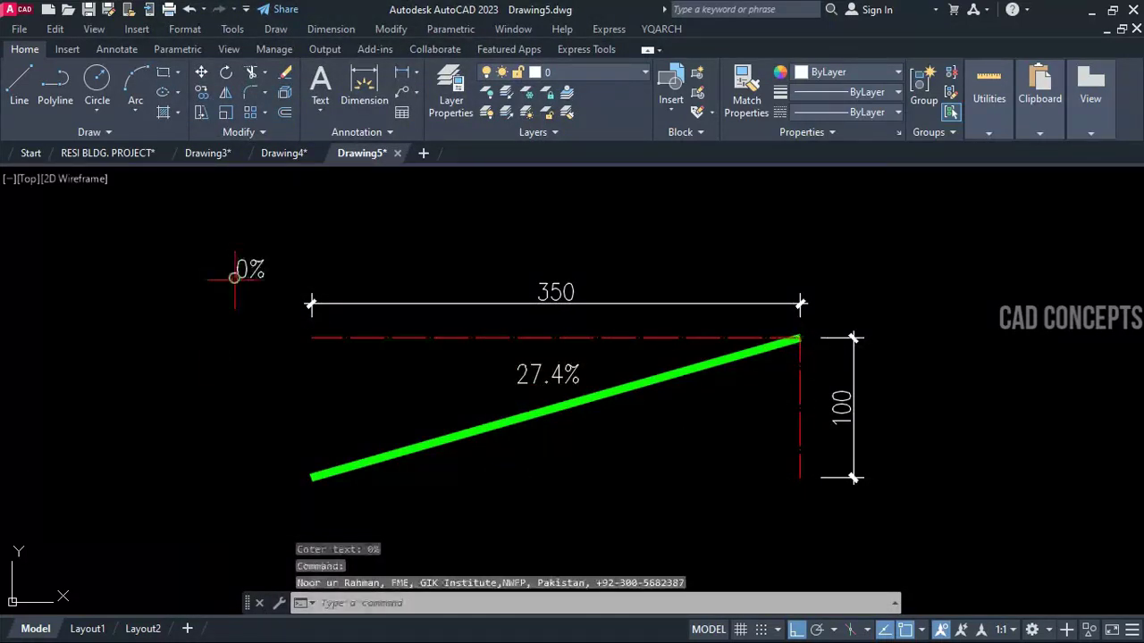
Run SLOPE along the vertical dashed line from its lower to its upper end and place the label to its left.
key(Return)
click(800, 477)
click(800, 339)
click(766, 417)
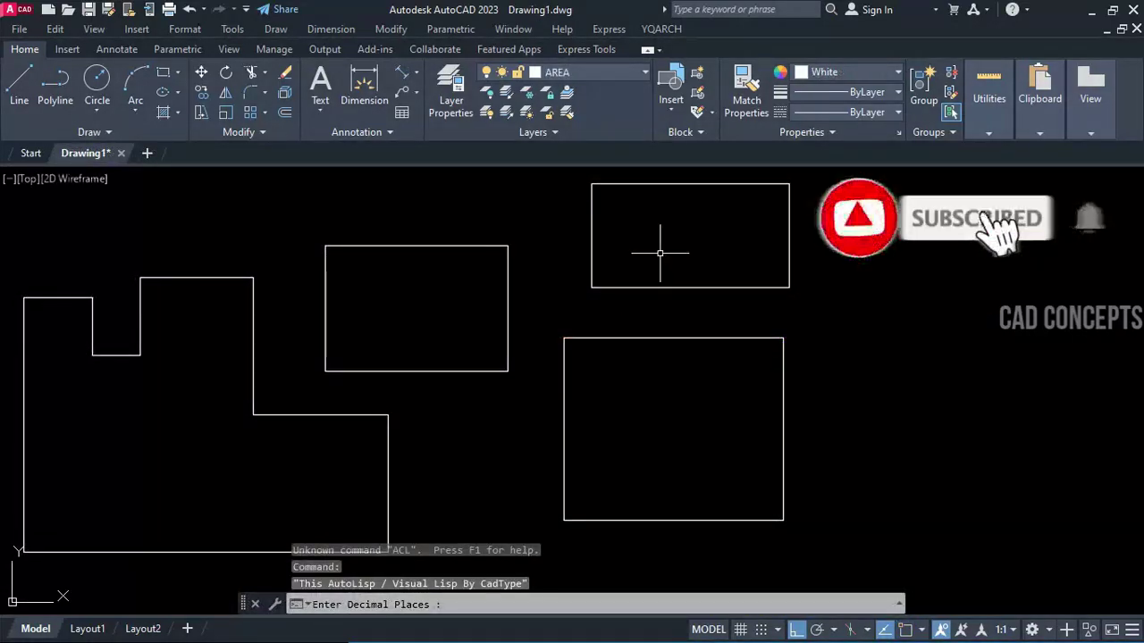
Set the decimal places for ACL and place area labels inside the upper-right rectangle and the stepped outline.
key(Return)
click(684, 235)
click(220, 480)
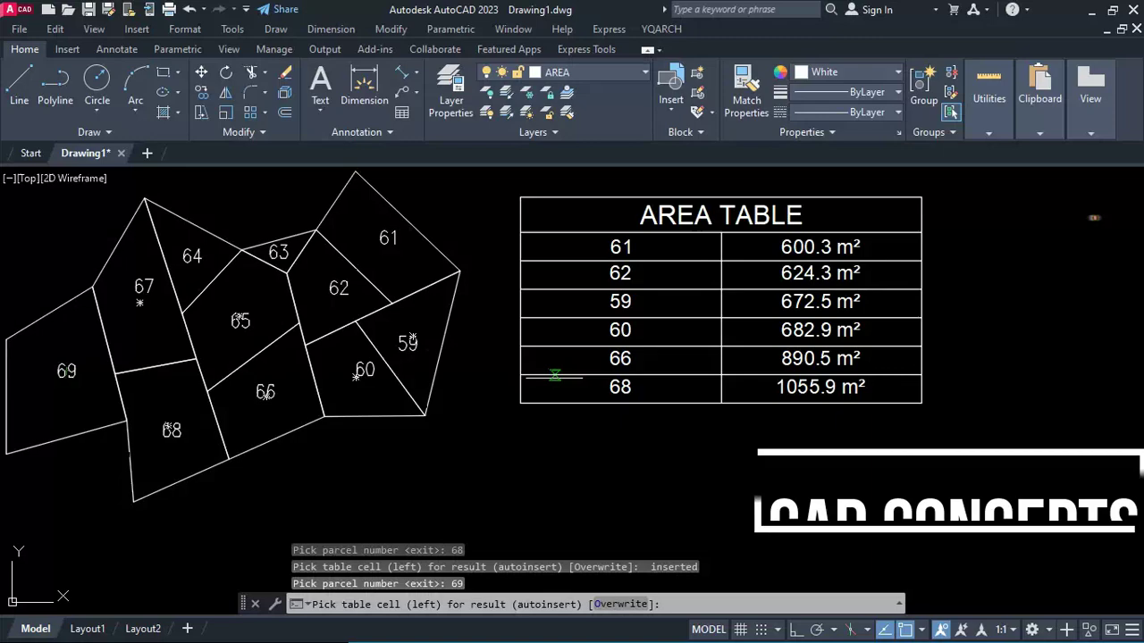
Insert the areas of parcels 69, 67, 63 and 65 as successive rows at the end of the AREA TABLE.
click(554, 375)
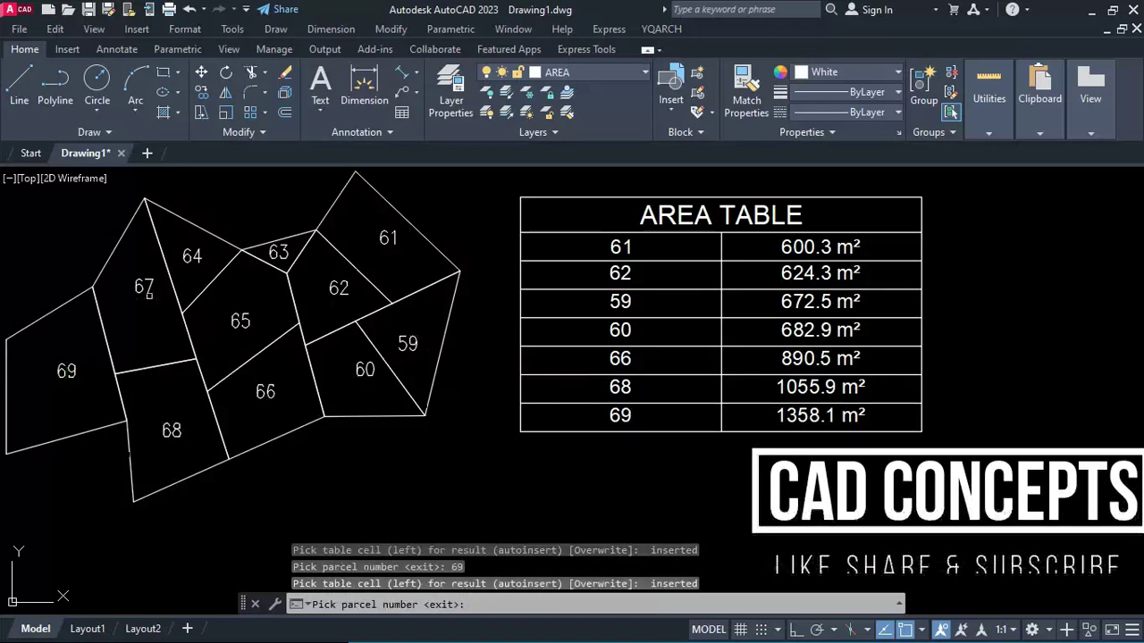
click(143, 286)
click(621, 415)
click(278, 252)
click(584, 444)
click(241, 320)
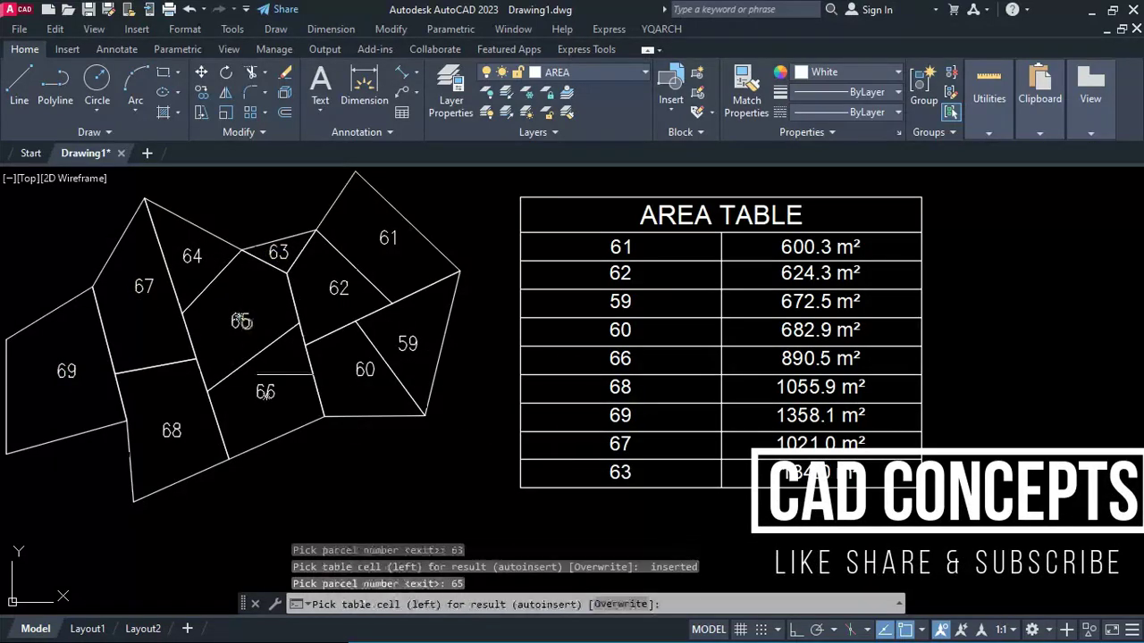
click(581, 472)
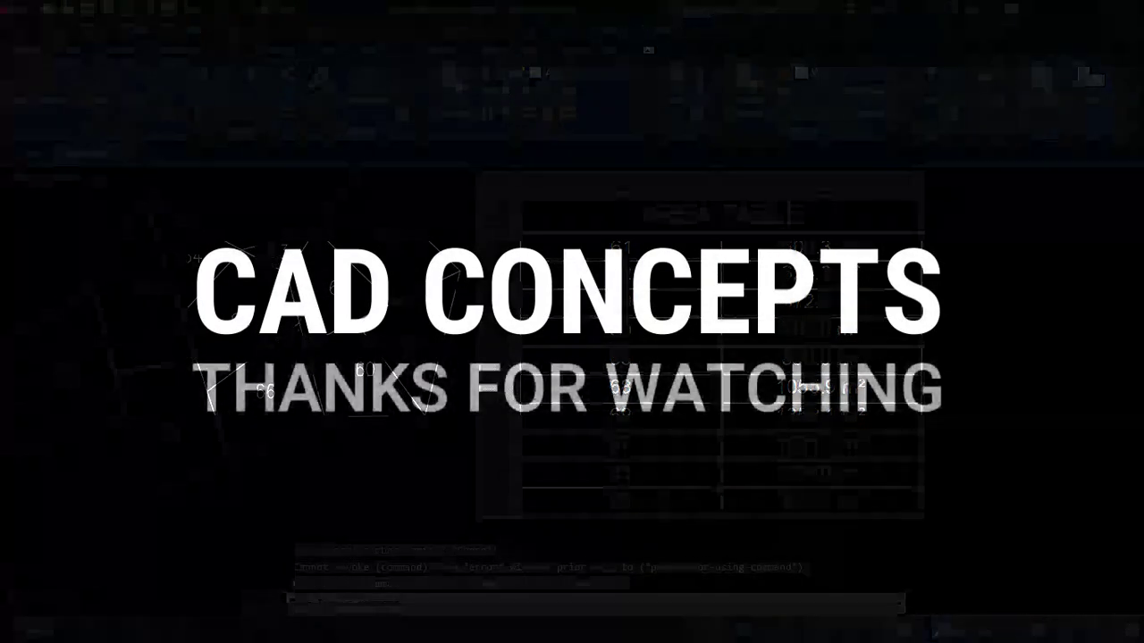